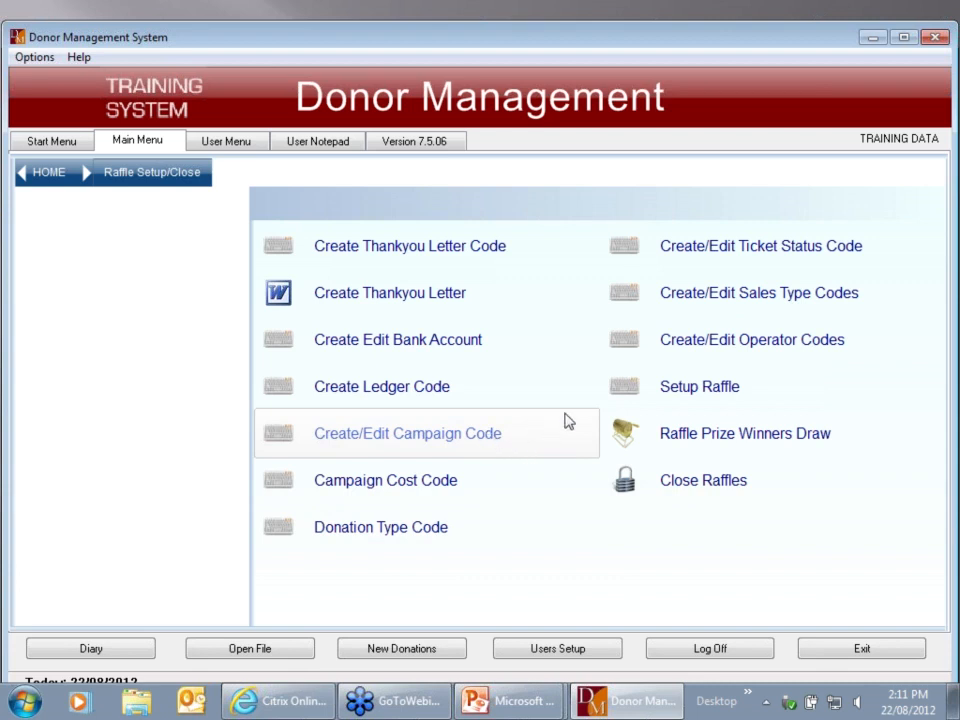
# Open the Setup Raffle form from the Raffle Setup/Close menu
pyautogui.click(716, 393)
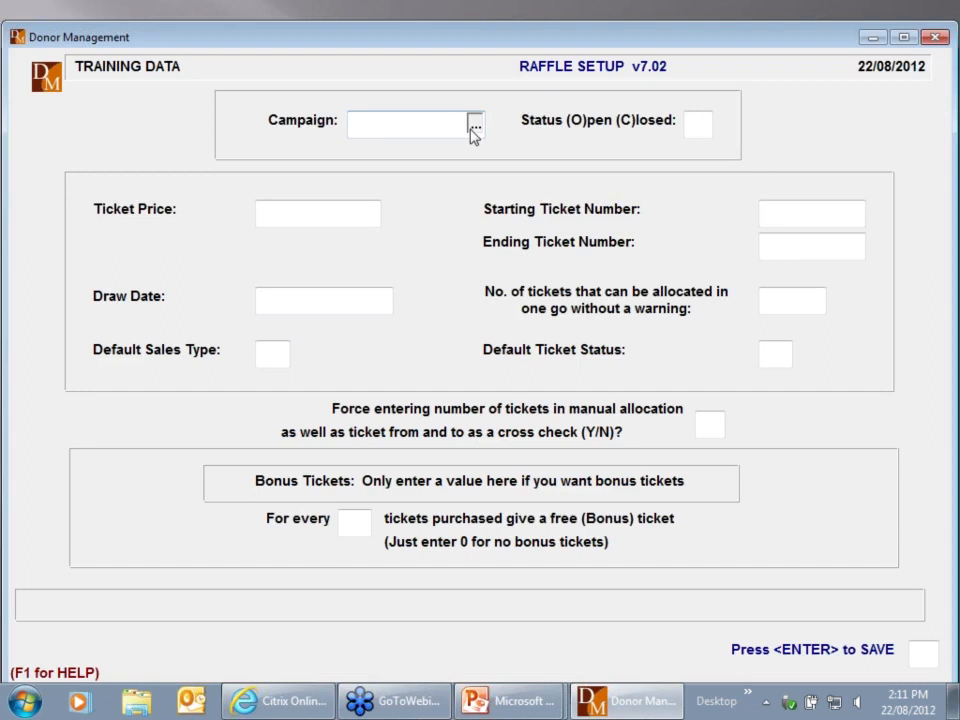
# Pick campaign RAFF 2012 B and accept tickets 1000–50000 at 5.00, draw date 22/11/2012, limit 4
pyautogui.click(474, 126)
pyautogui.doubleClick(391, 274)
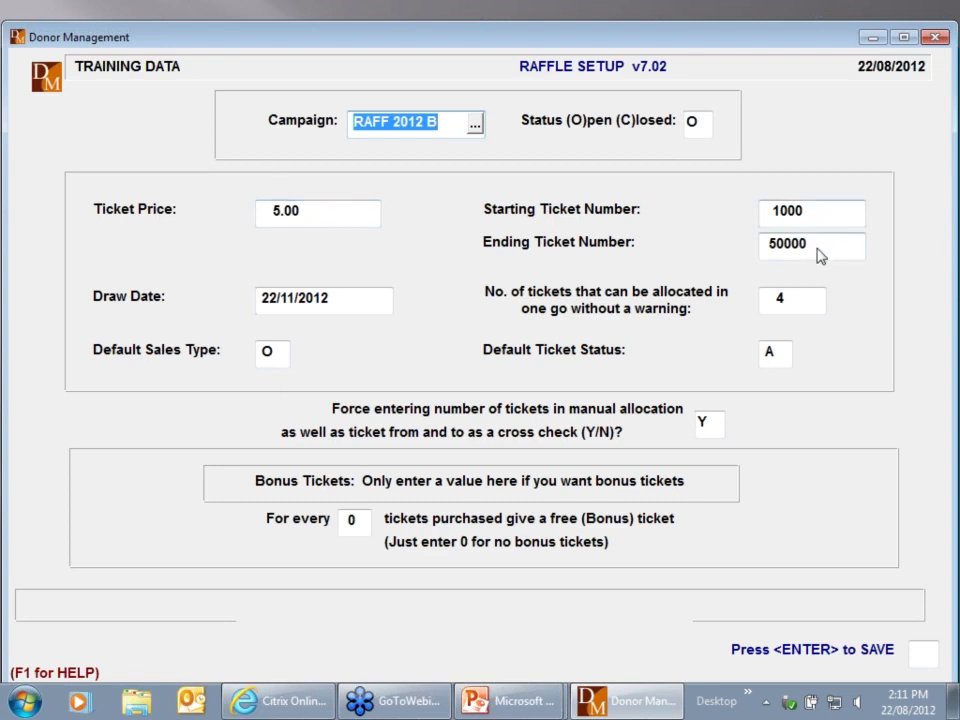
pyautogui.click(356, 304)
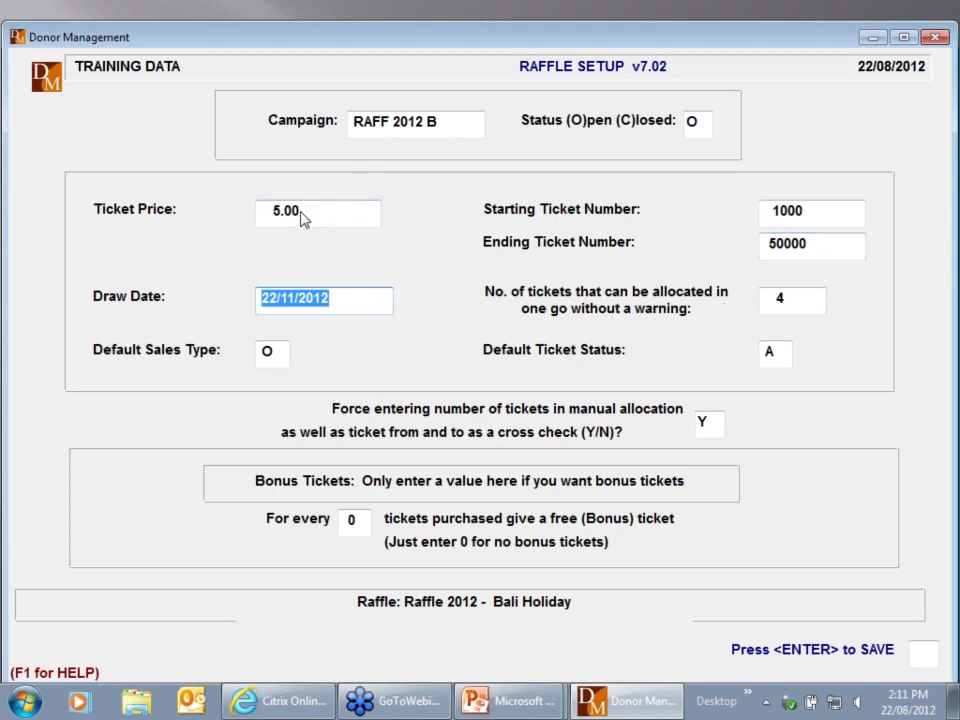
pyautogui.click(812, 305)
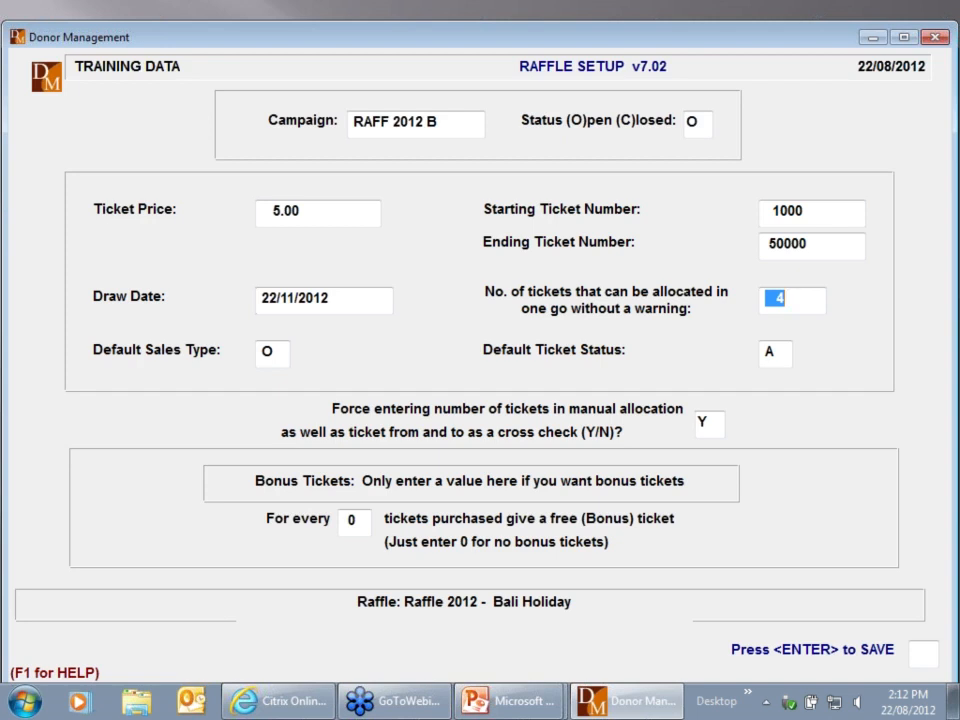
pyautogui.press('Return')
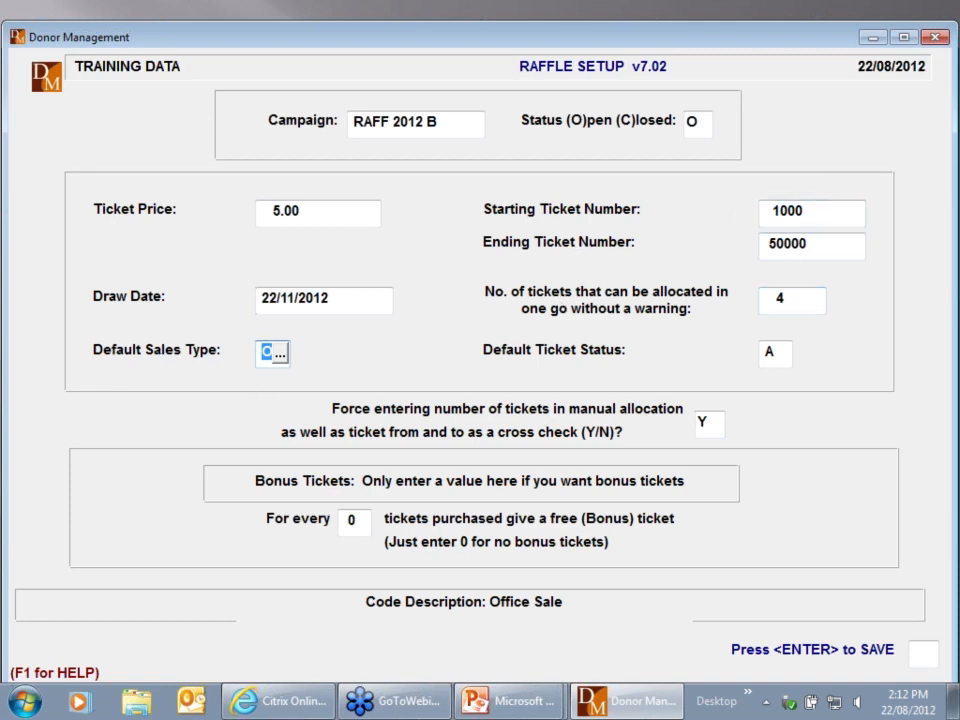
# Keep Office Sale (O) and Allocated - Not Sold (A) defaults, no bonus, and save the raffle
pyautogui.click(281, 355)
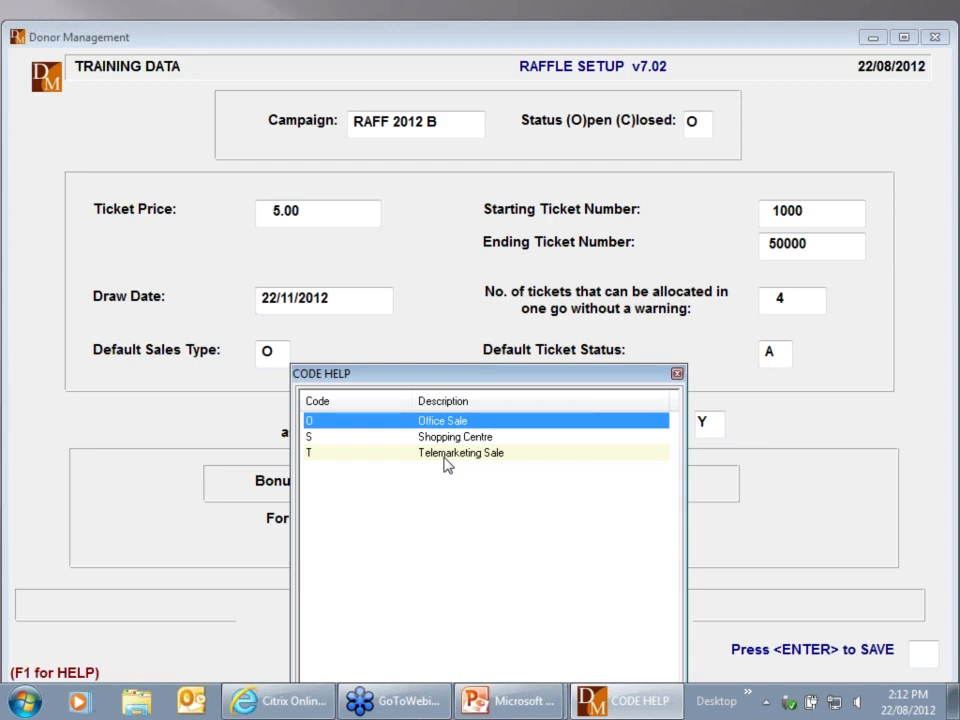
pyautogui.press('Return')
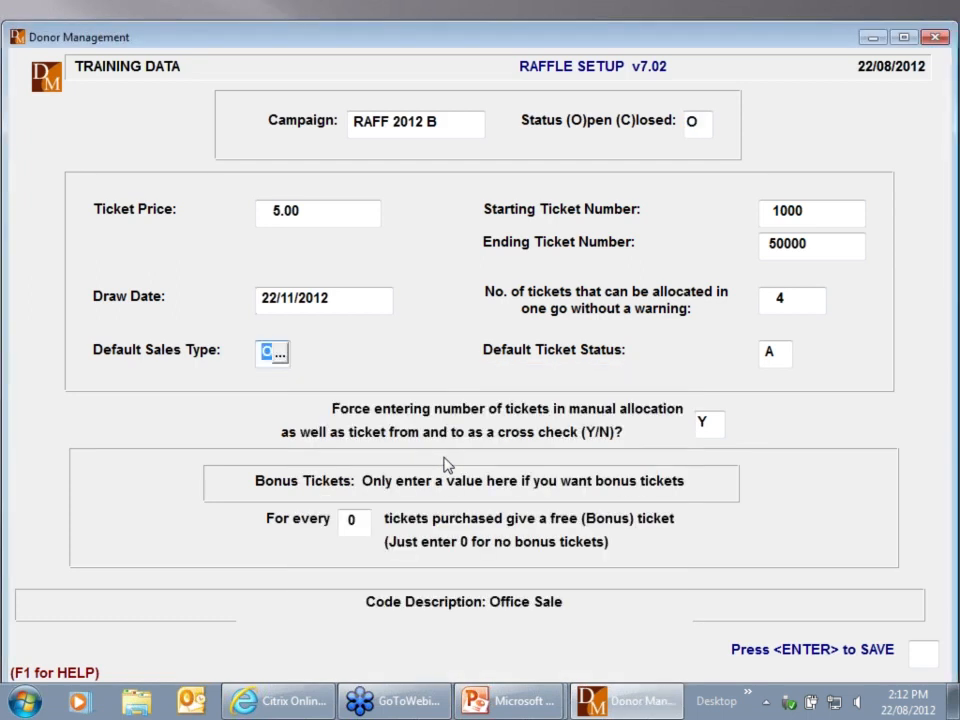
pyautogui.press('Return')
pyautogui.click(783, 353)
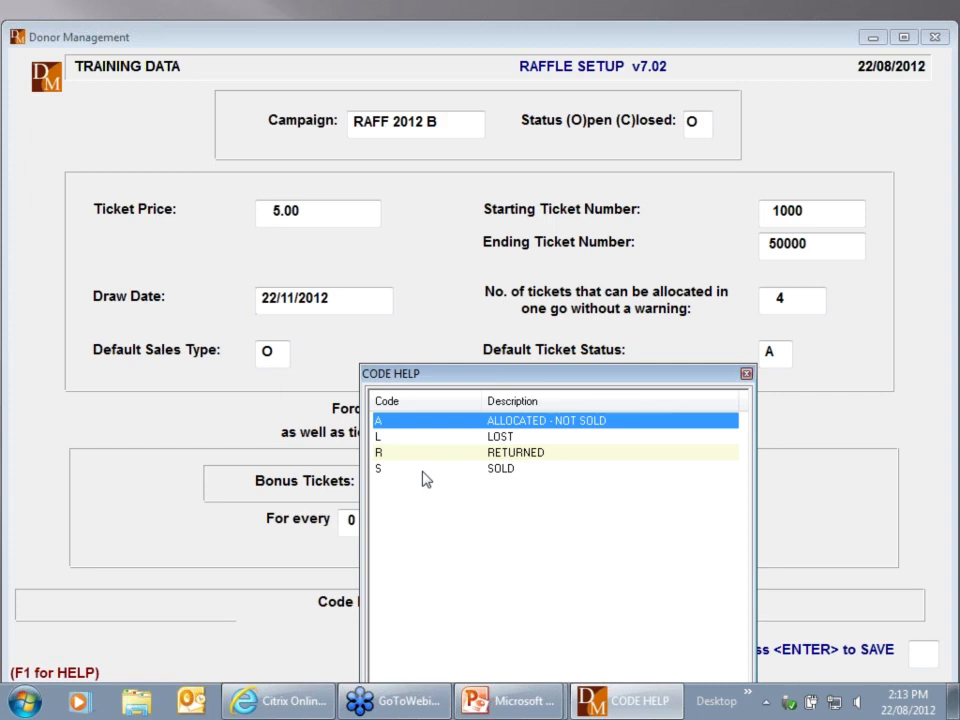
pyautogui.press('Return')
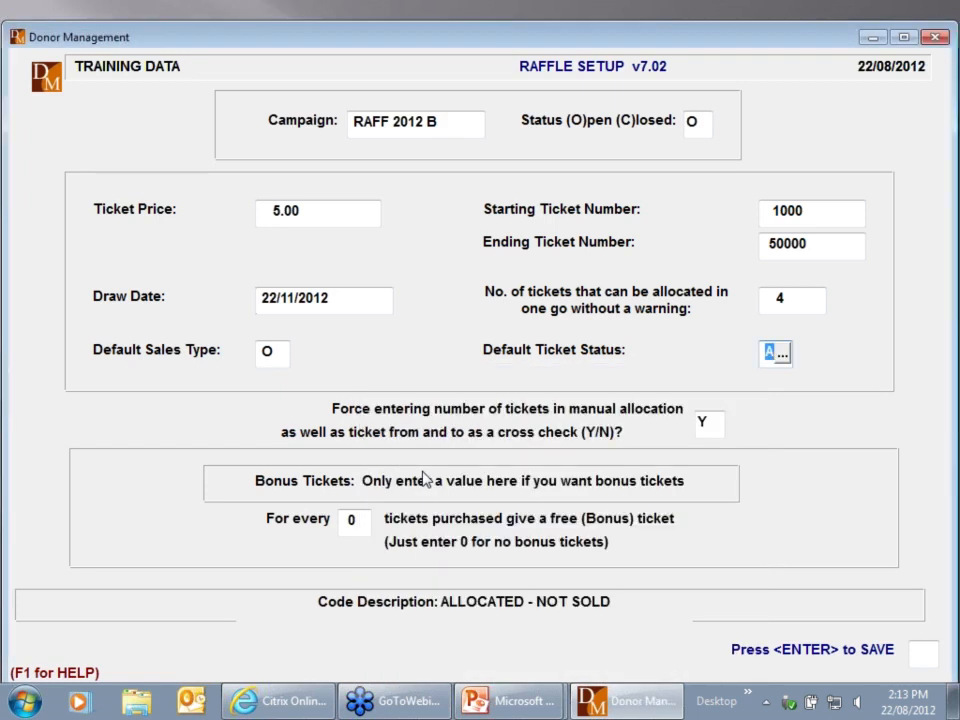
pyautogui.press('Return')
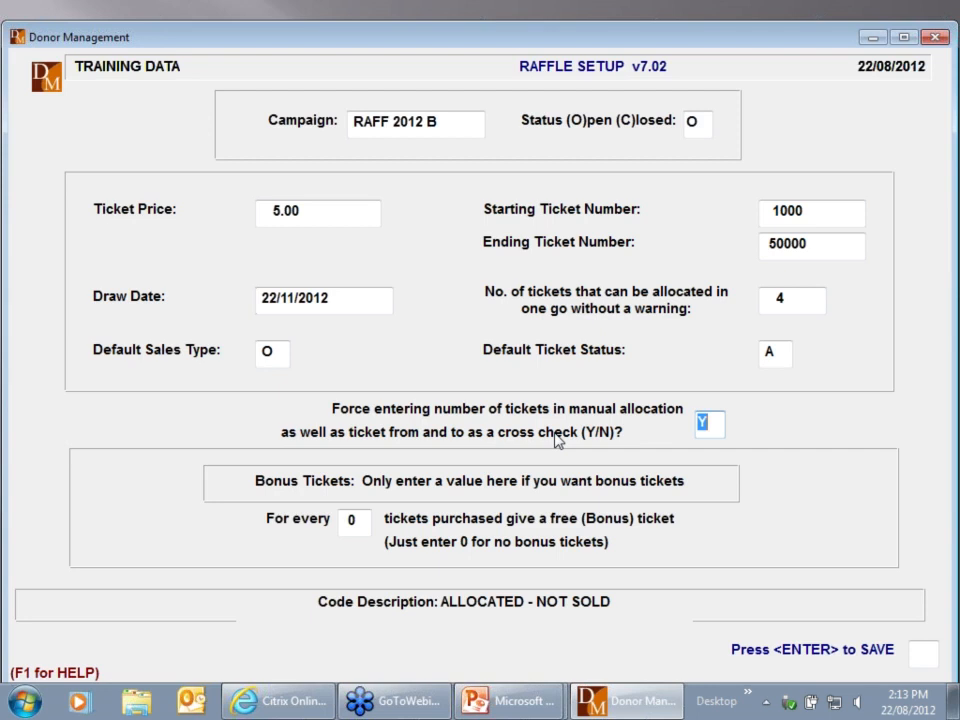
pyautogui.press('Return')
pyautogui.press('Return')
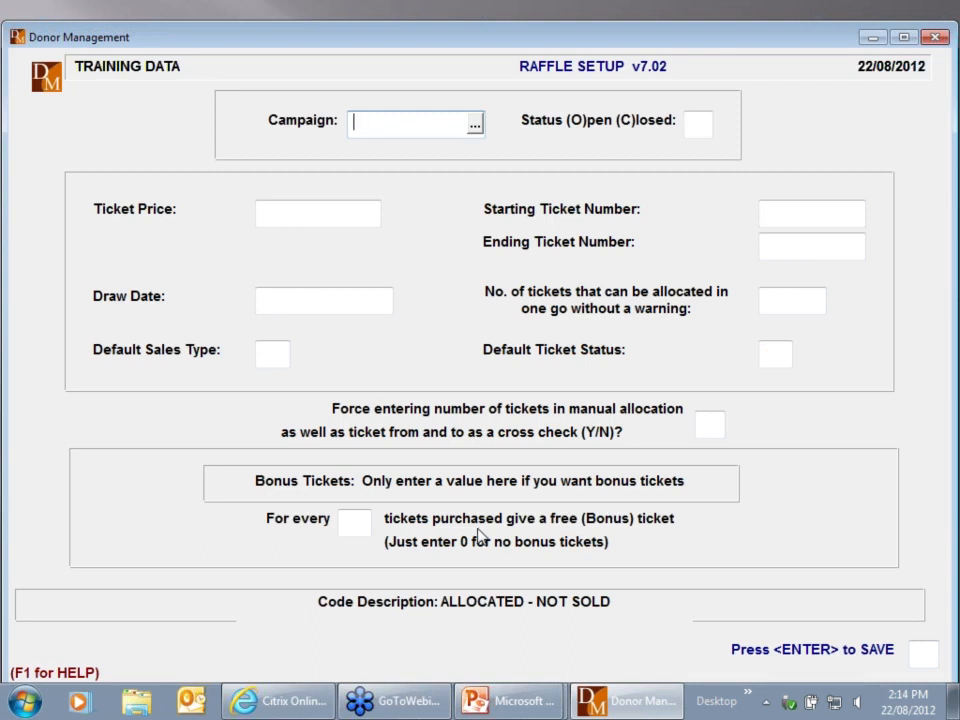
# Close Raffle Setup and start Allocate Tickets By Number under Allocate/View Tickets
pyautogui.press('Escape')
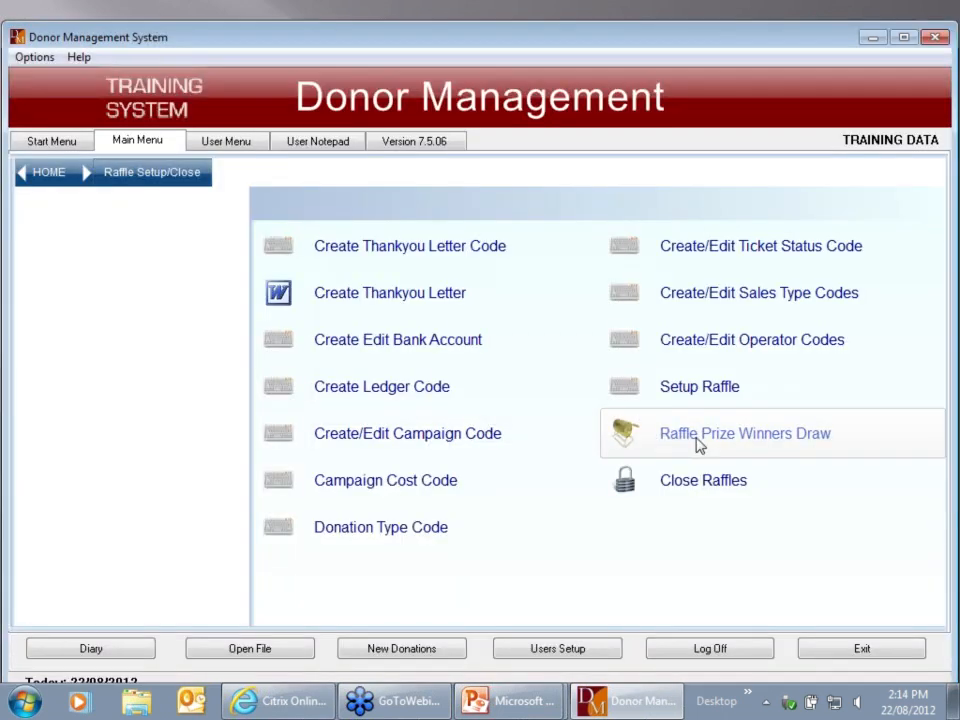
pyautogui.click(70, 176)
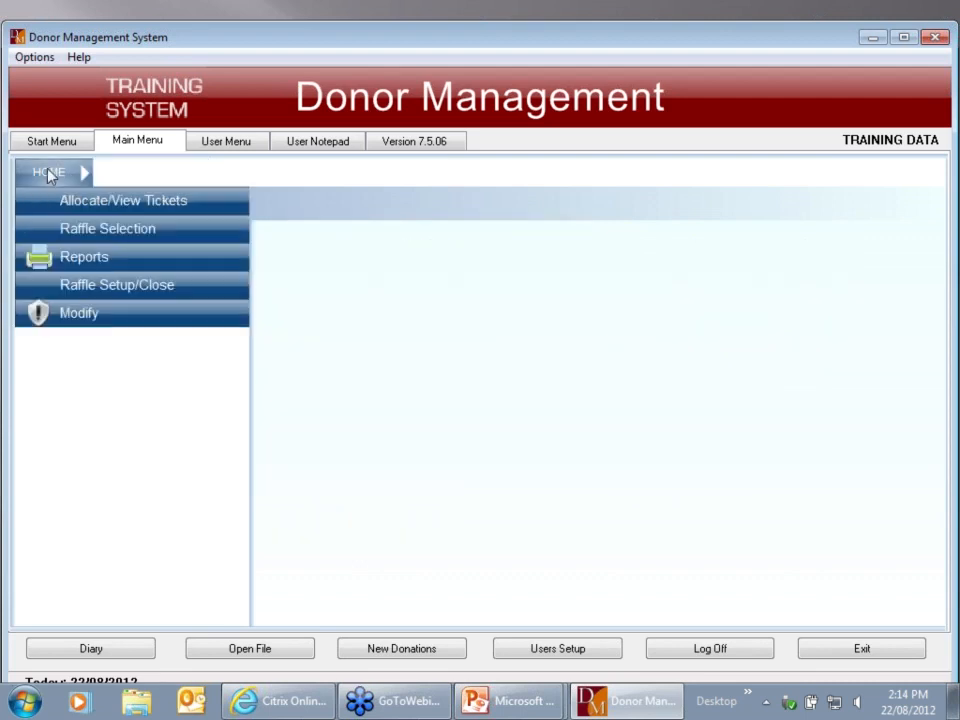
pyautogui.click(160, 203)
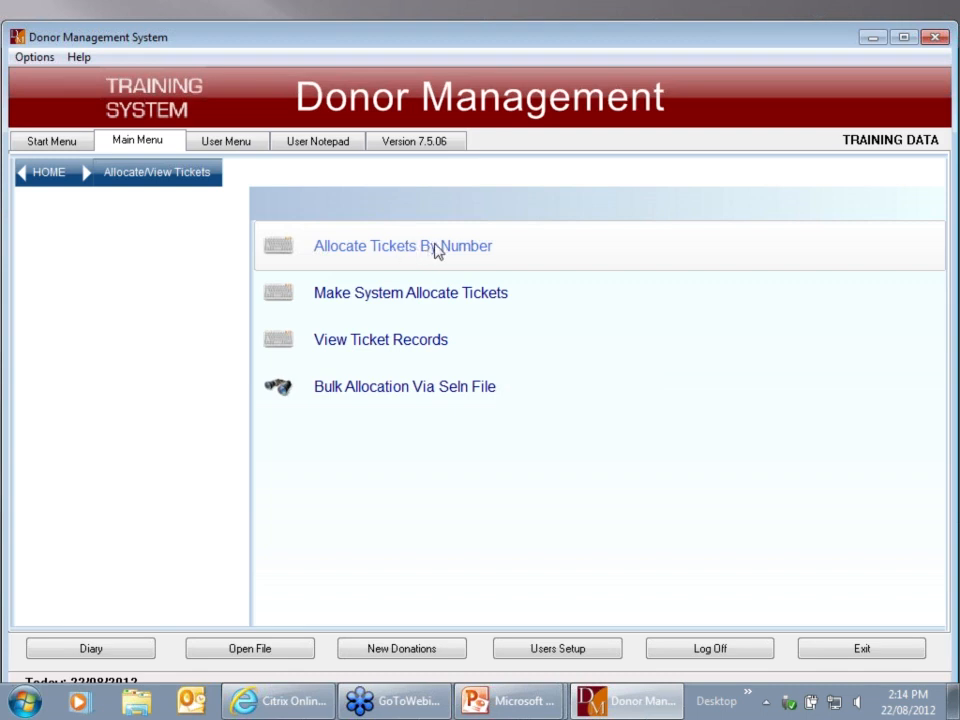
pyautogui.click(435, 250)
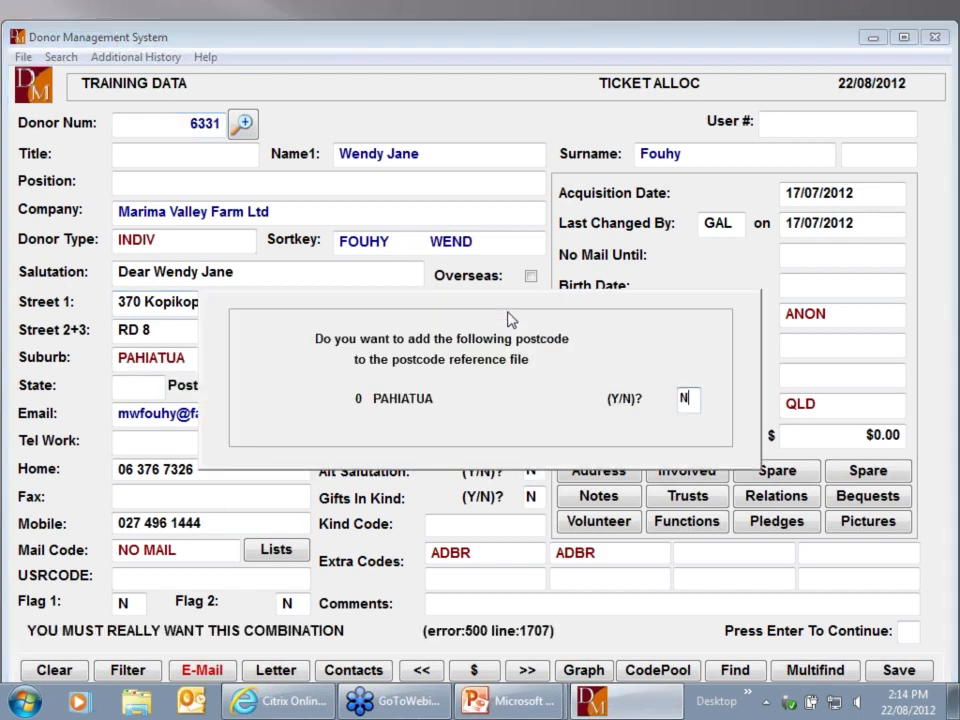
# Answer Y to adding the postcode, remove the duplicate ADBR extra code, and accept the donor
pyautogui.press('Return')
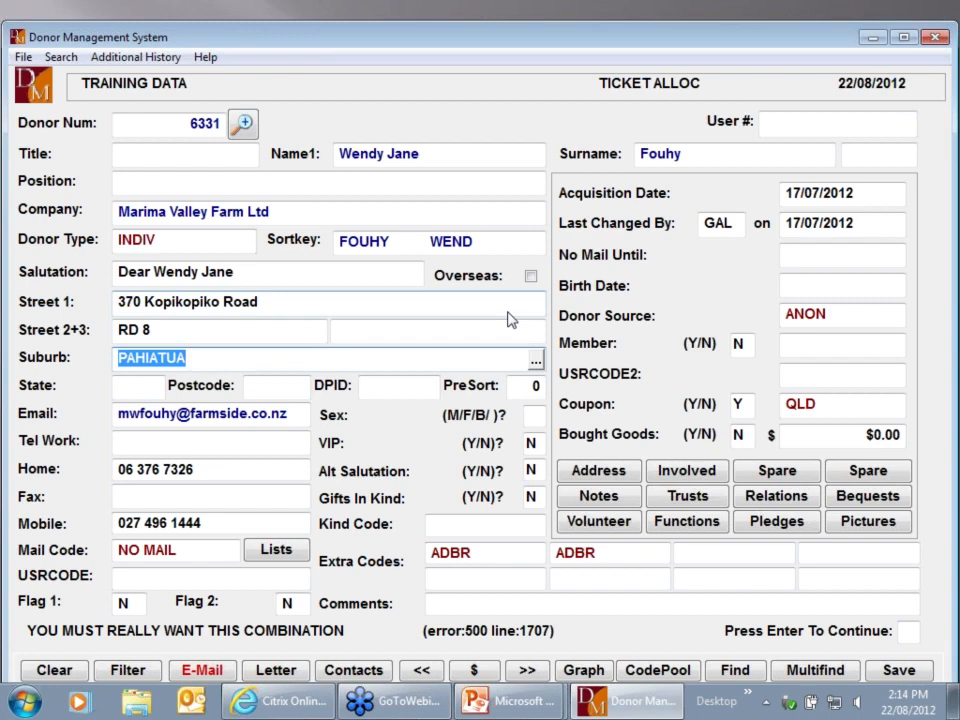
pyautogui.press('Return')
pyautogui.write('Y')
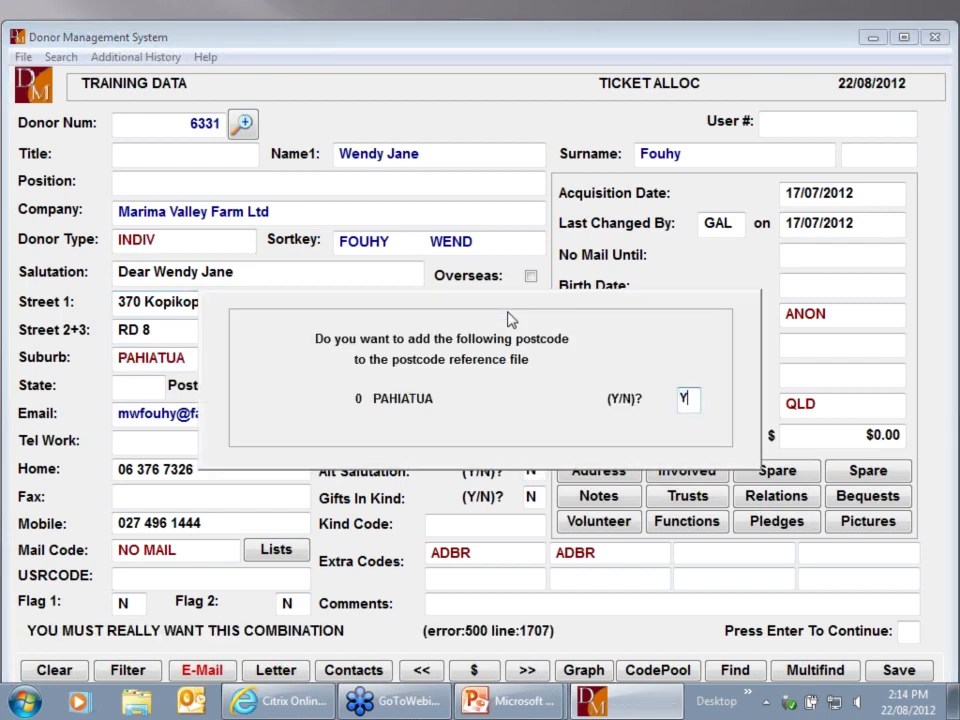
pyautogui.press('Return')
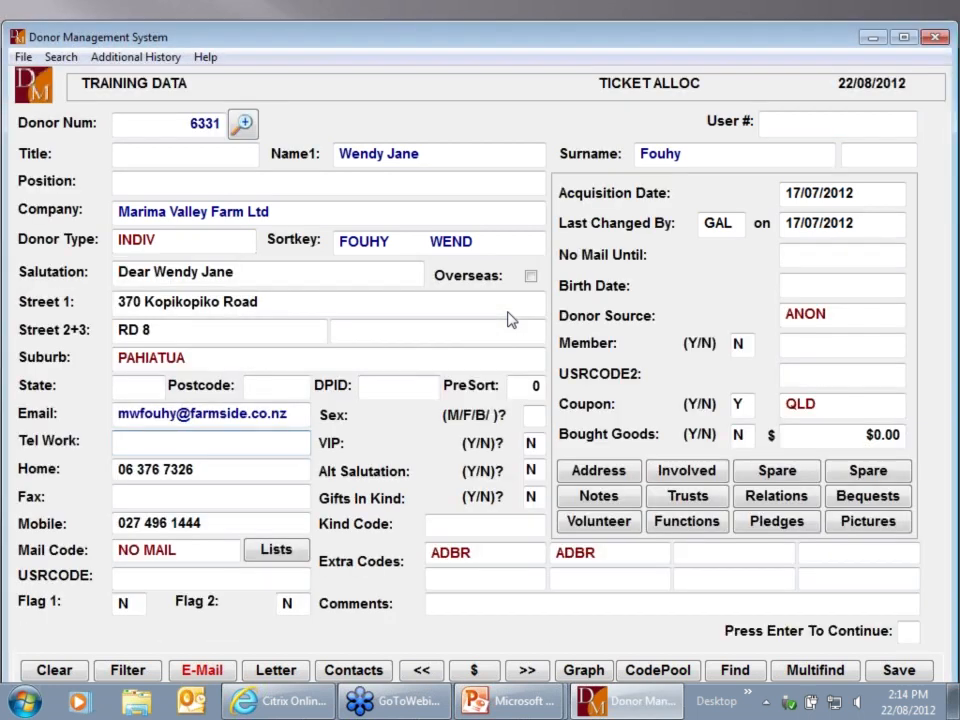
pyautogui.press('Return')
pyautogui.press('Return')
pyautogui.press('BackSpace')
pyautogui.press('Return')
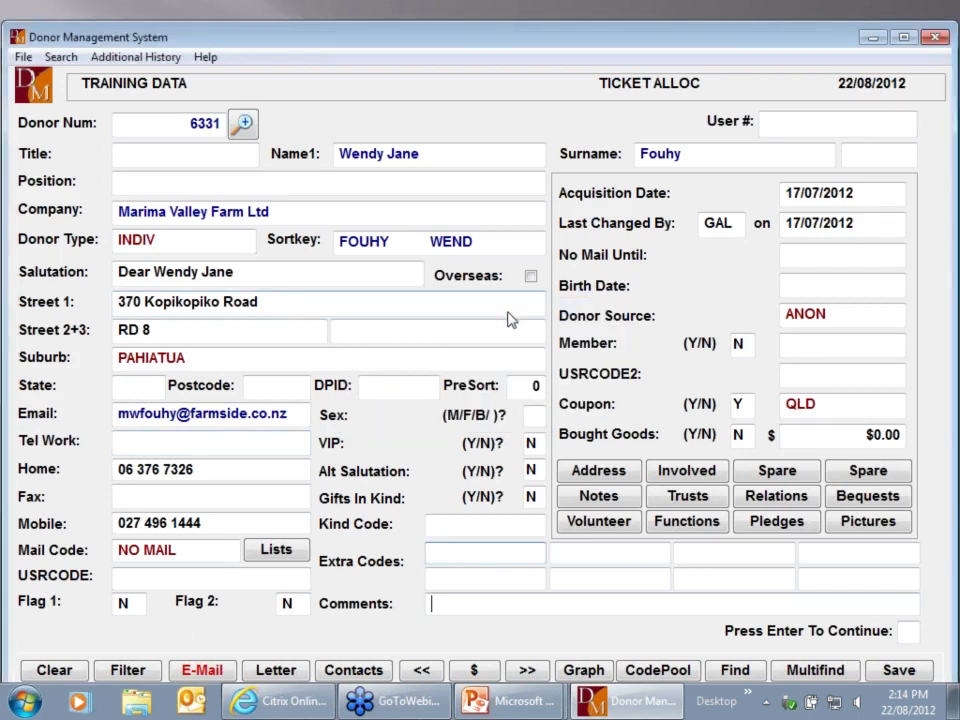
pyautogui.press('Return')
pyautogui.press('Return')
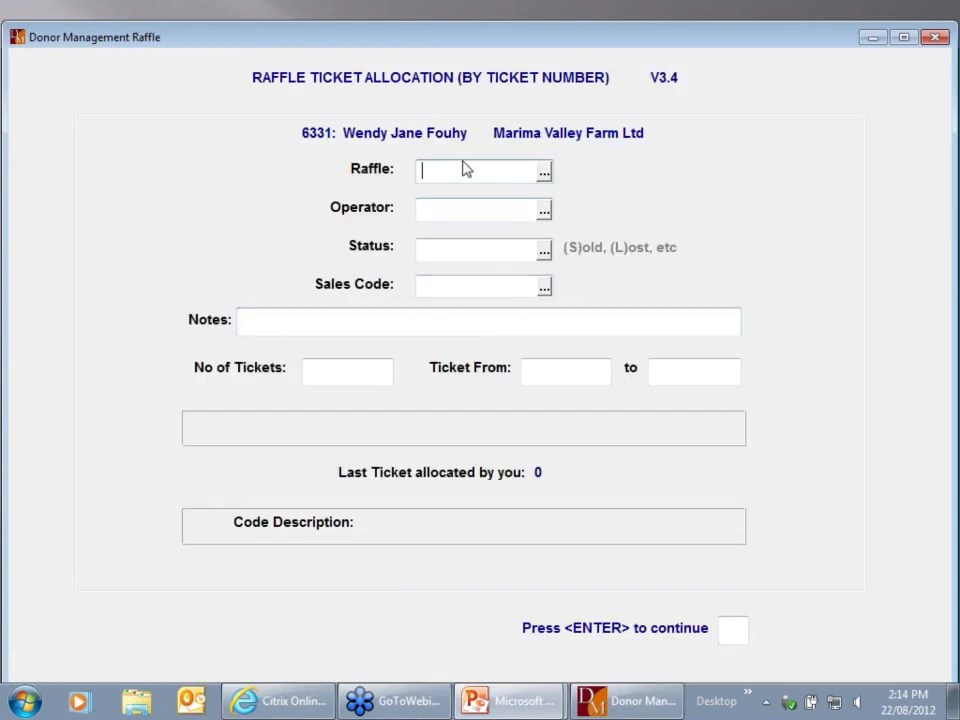
# Choose raffle RAFF 2012 B with operator GAL, status A and sales code O
pyautogui.click(545, 175)
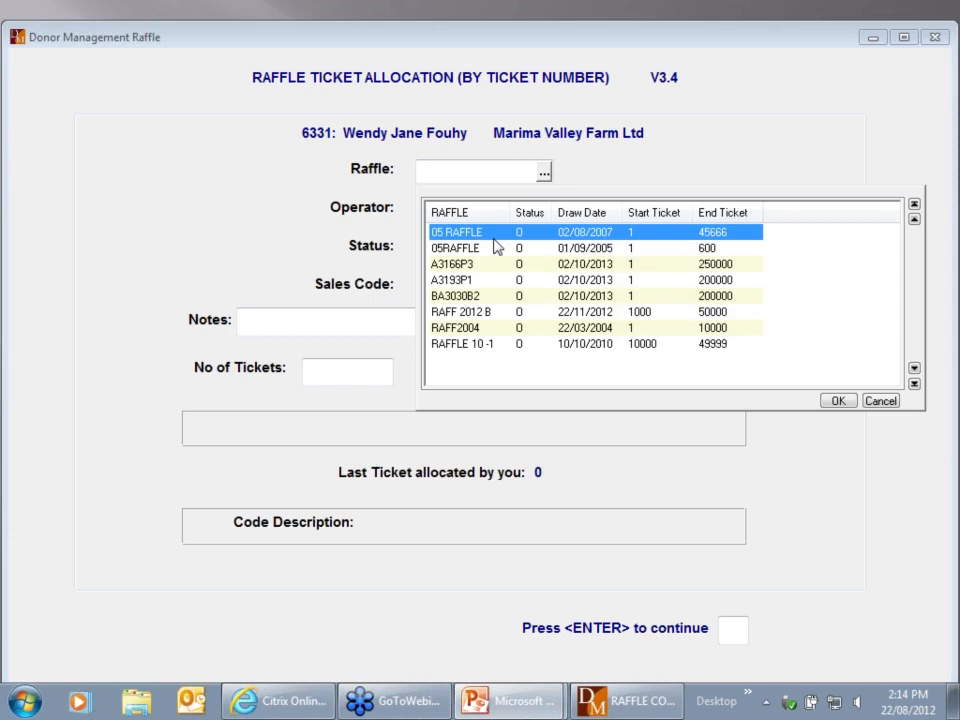
pyautogui.doubleClick(462, 312)
pyautogui.press('Return')
pyautogui.write('GAL')
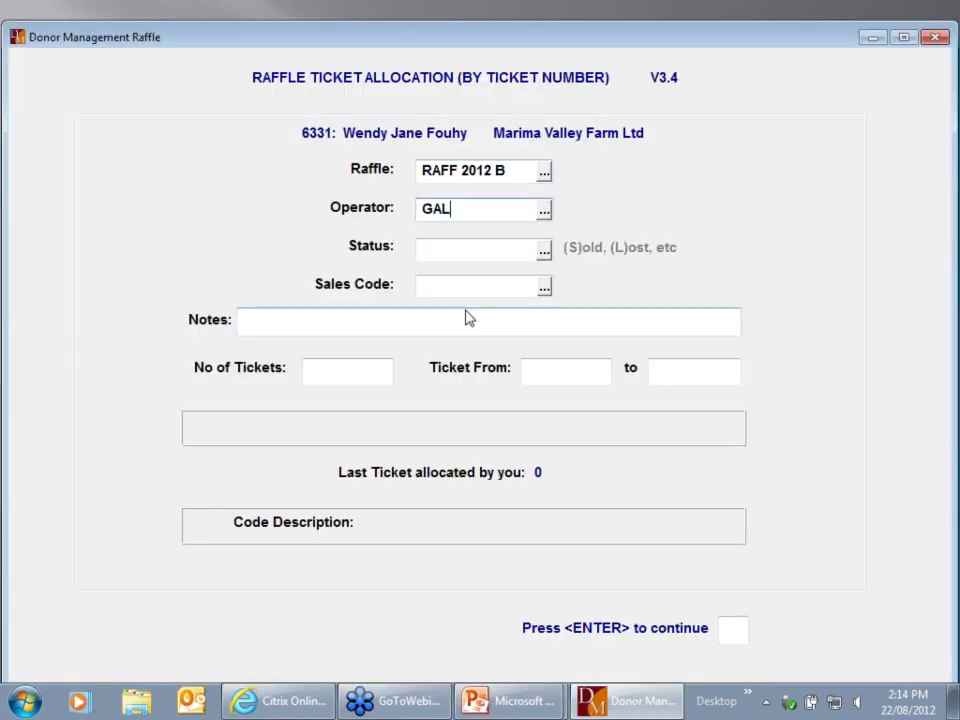
pyautogui.press('Return')
pyautogui.press('Return')
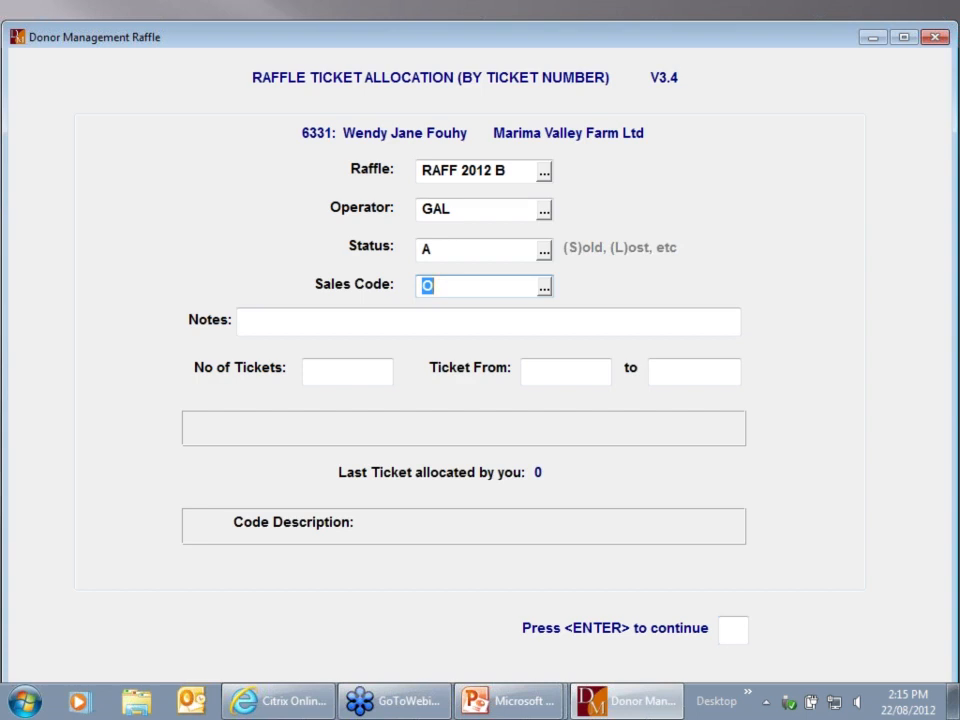
pyautogui.press('Return')
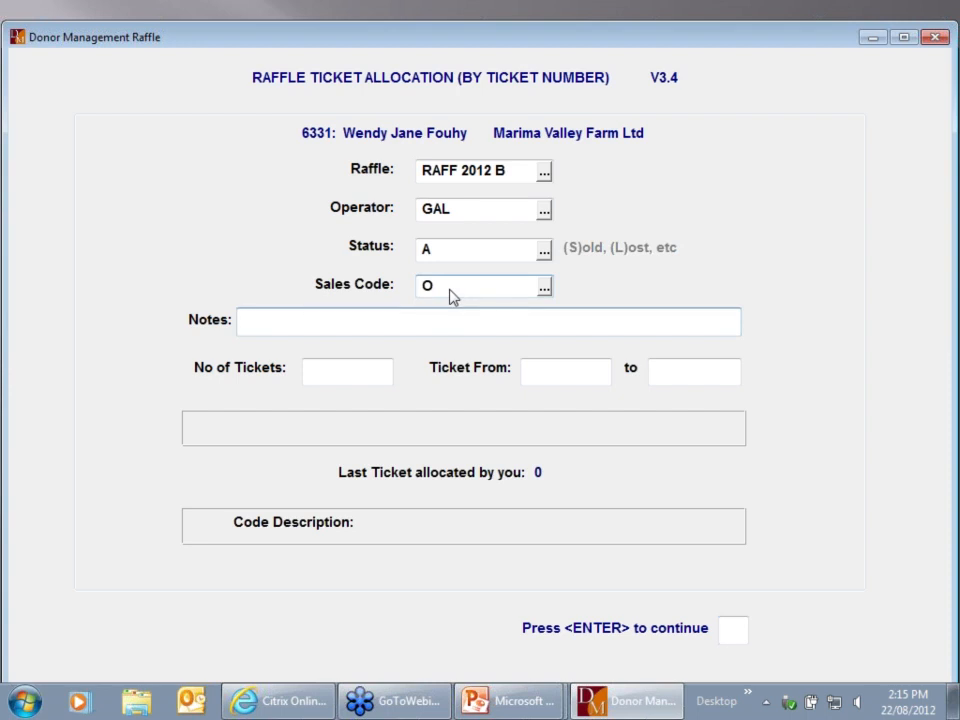
pyautogui.press('Return')
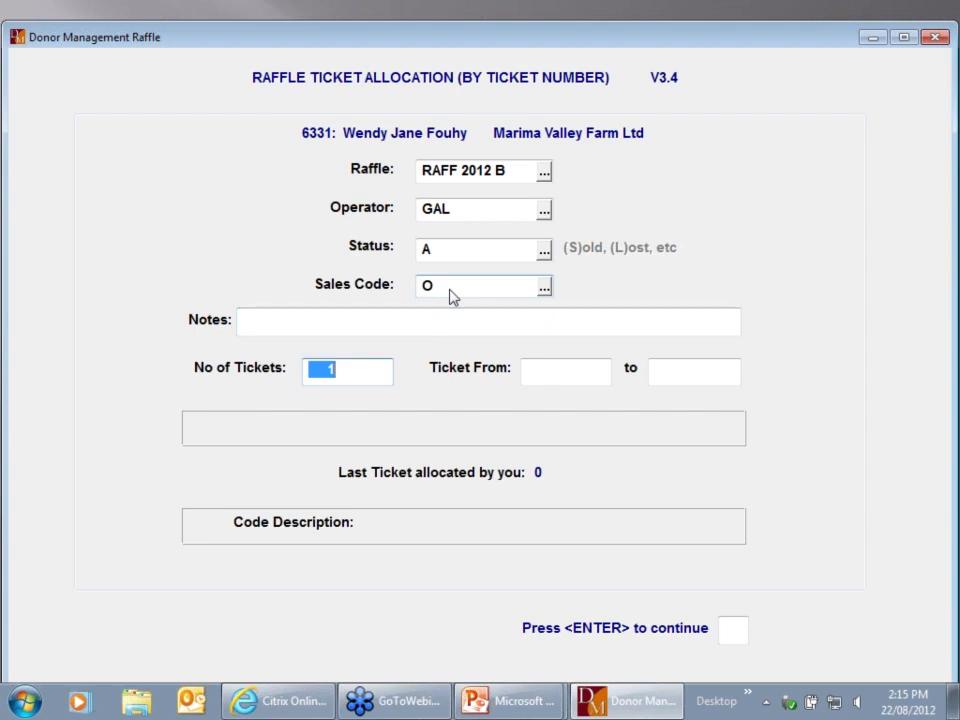
# Allocate 8 tickets numbered 1000 to 1007 to the donor and confirm
pyautogui.write('8')
pyautogui.press('Return')
pyautogui.write('1000')
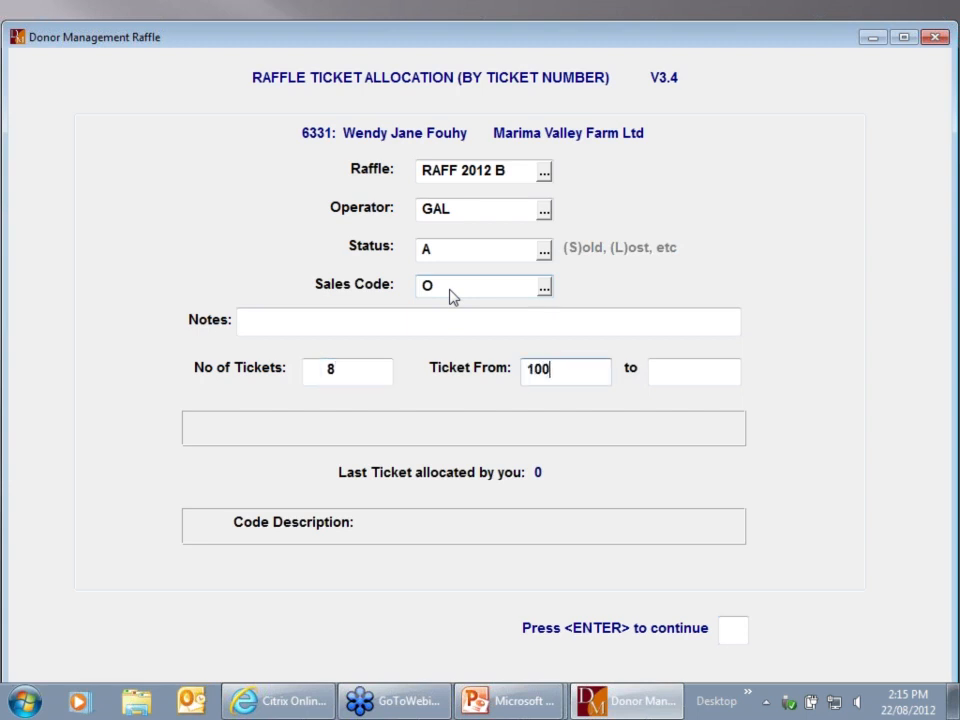
pyautogui.press('Return')
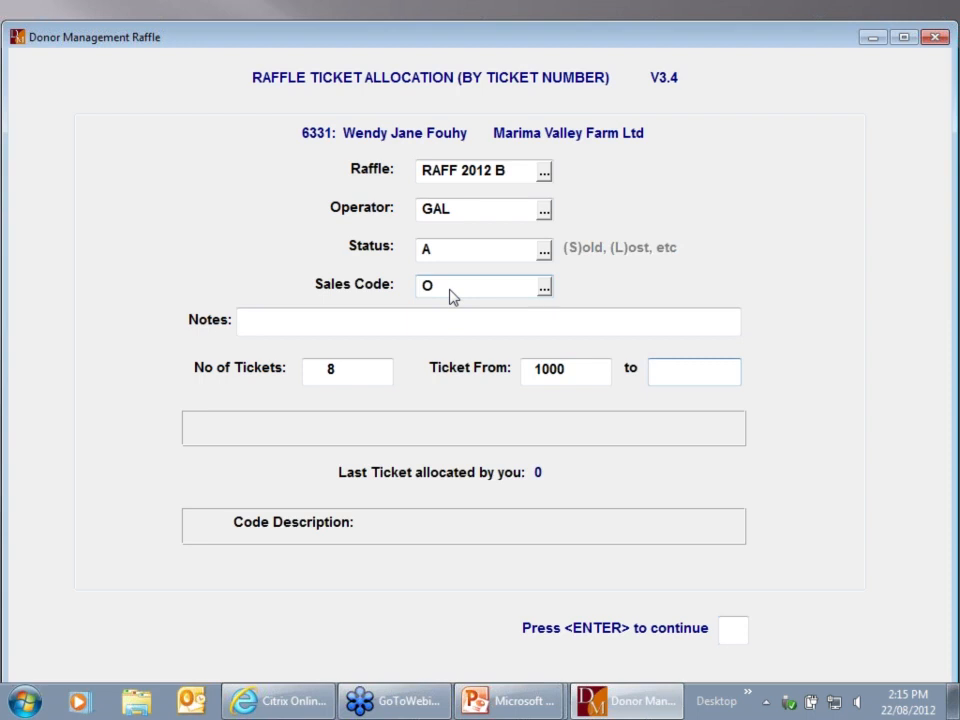
pyautogui.press('Return')
pyautogui.press('Return')
pyautogui.press('Return')
pyautogui.press('Return')
pyautogui.write('1007')
pyautogui.press('Return')
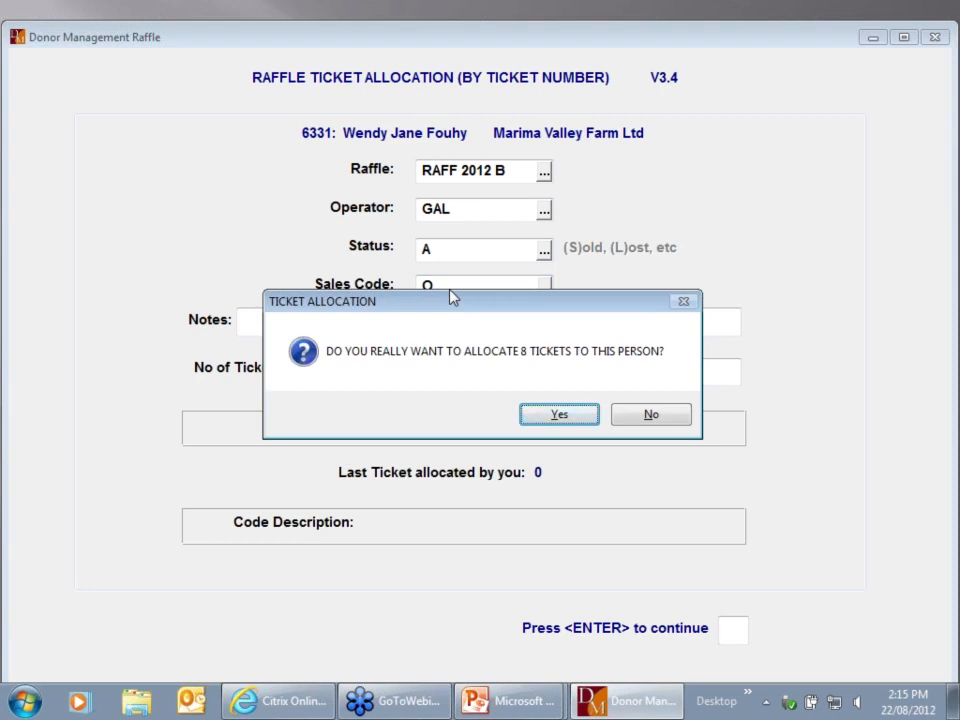
pyautogui.press('Return')
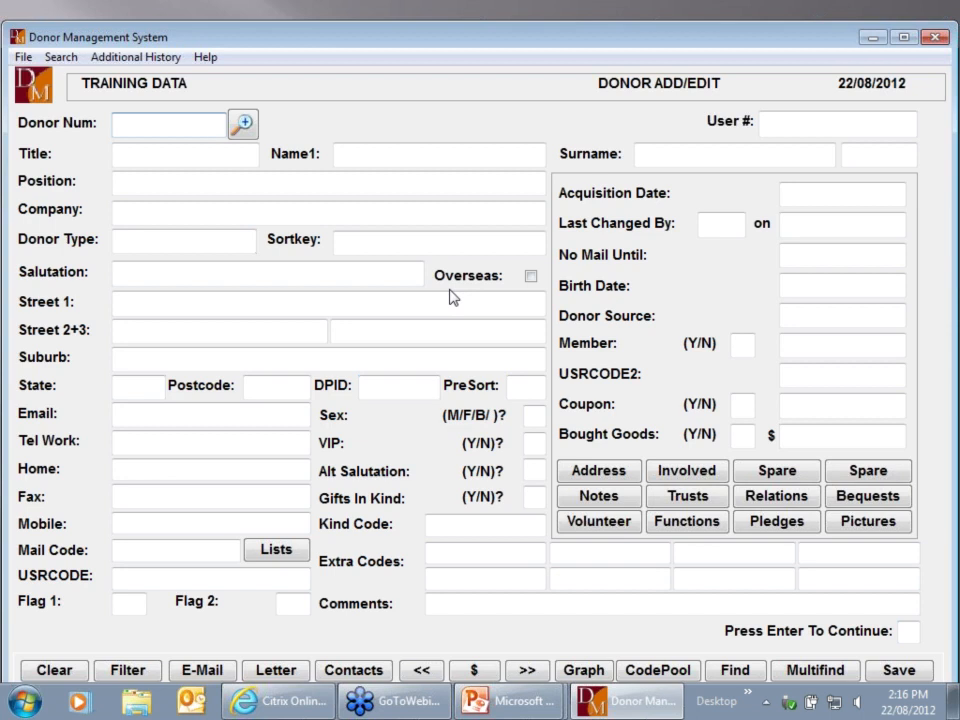
# Step through donor records 1 to 5 to load donor 6
pyautogui.press('Return')
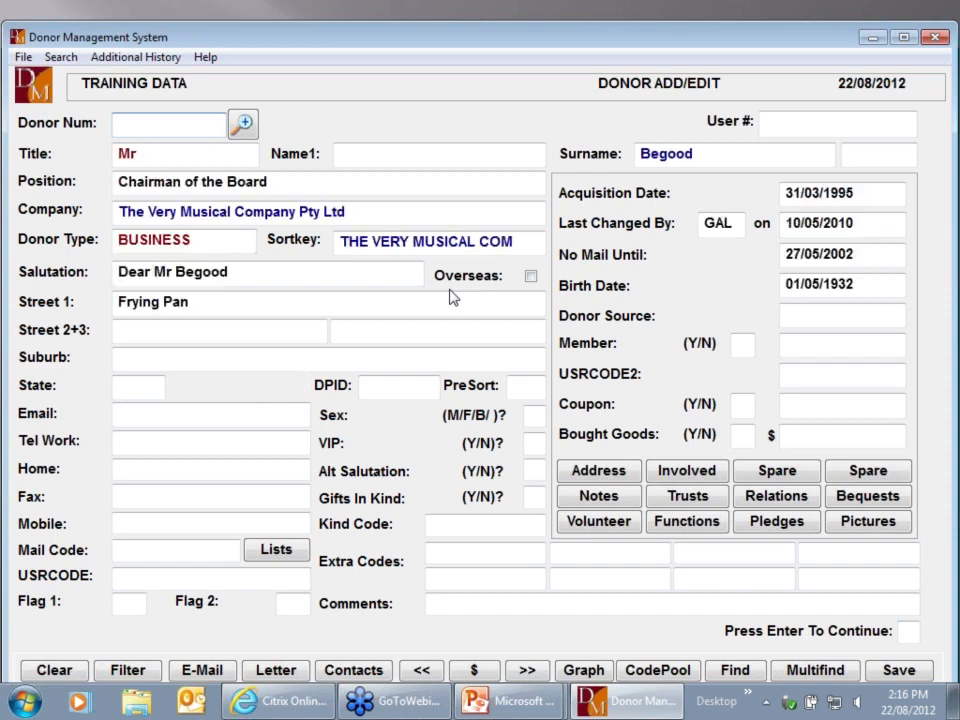
pyautogui.write('1')
pyautogui.press('Return')
pyautogui.write('2')
pyautogui.press('Return')
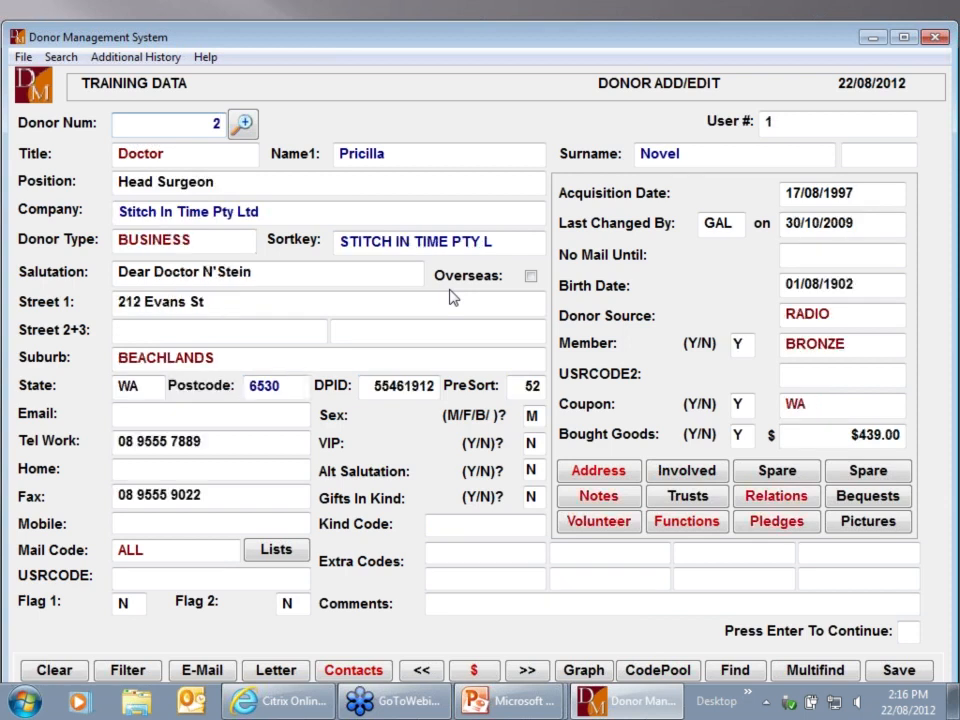
pyautogui.write('3')
pyautogui.press('Return')
pyautogui.write('4')
pyautogui.press('Return')
pyautogui.write('5')
pyautogui.press('Return')
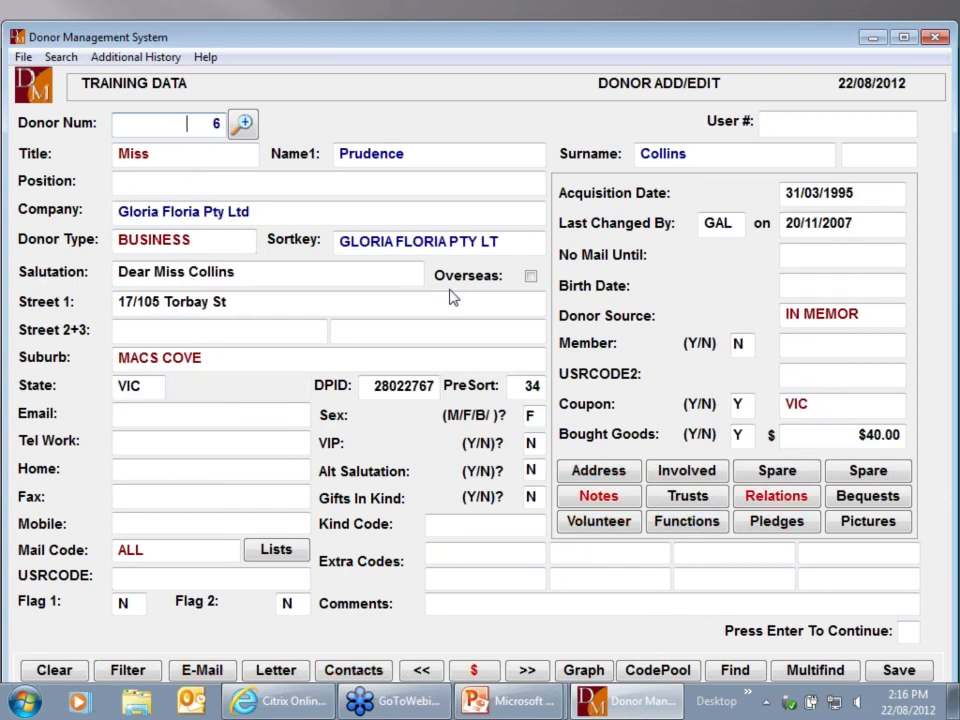
pyautogui.press('Return')
# Allocate donor 6 one ticket with status A, numbered 2000 to 2000
pyautogui.write('A')
pyautogui.press('Return')
pyautogui.press('Return')
pyautogui.press('Return')
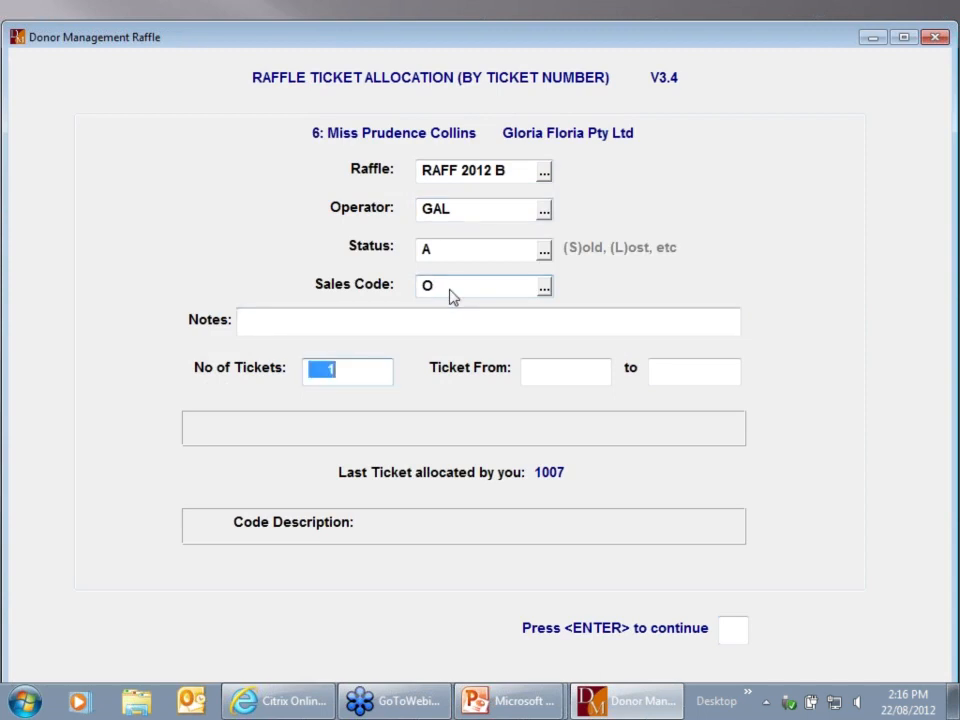
pyautogui.press('Return')
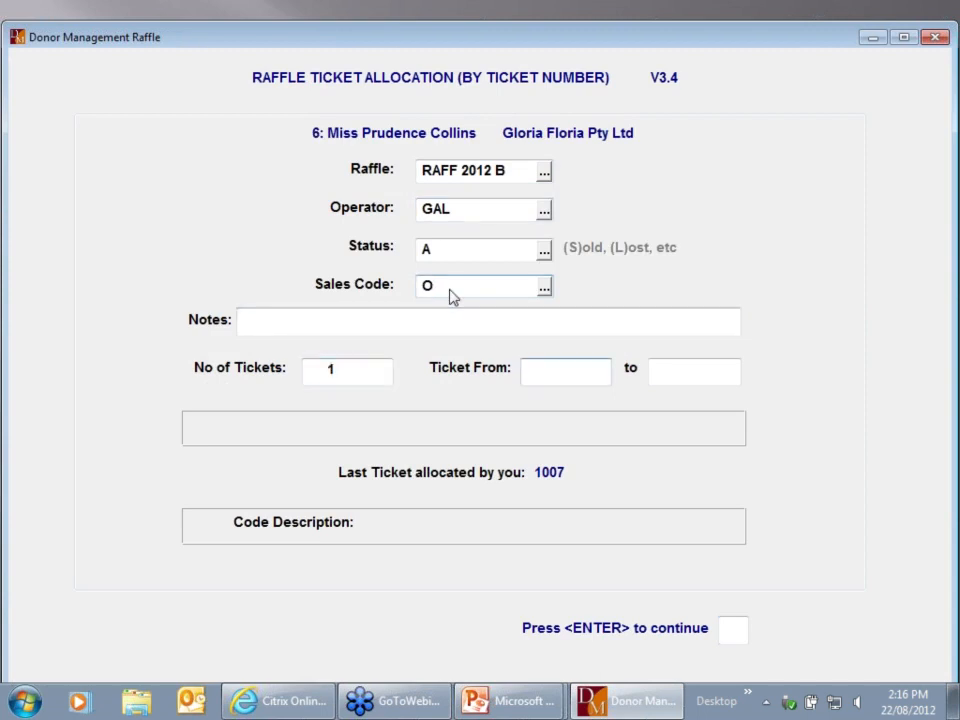
pyautogui.write('2000')
pyautogui.press('Return')
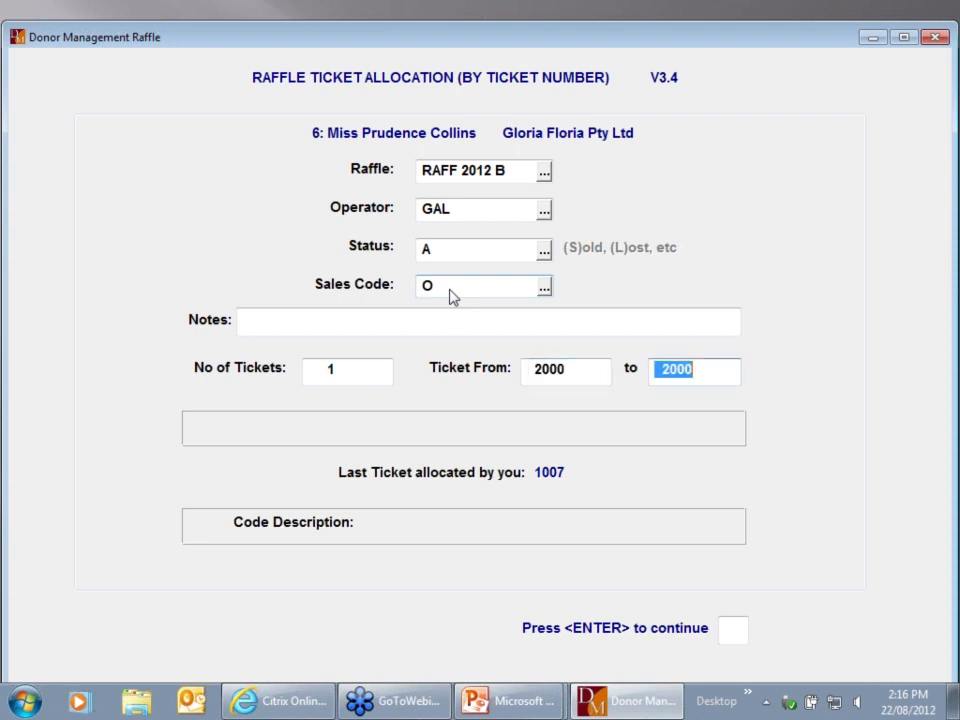
pyautogui.write('200')
pyautogui.press('BackSpace')
pyautogui.press('BackSpace')
pyautogui.press('BackSpace')
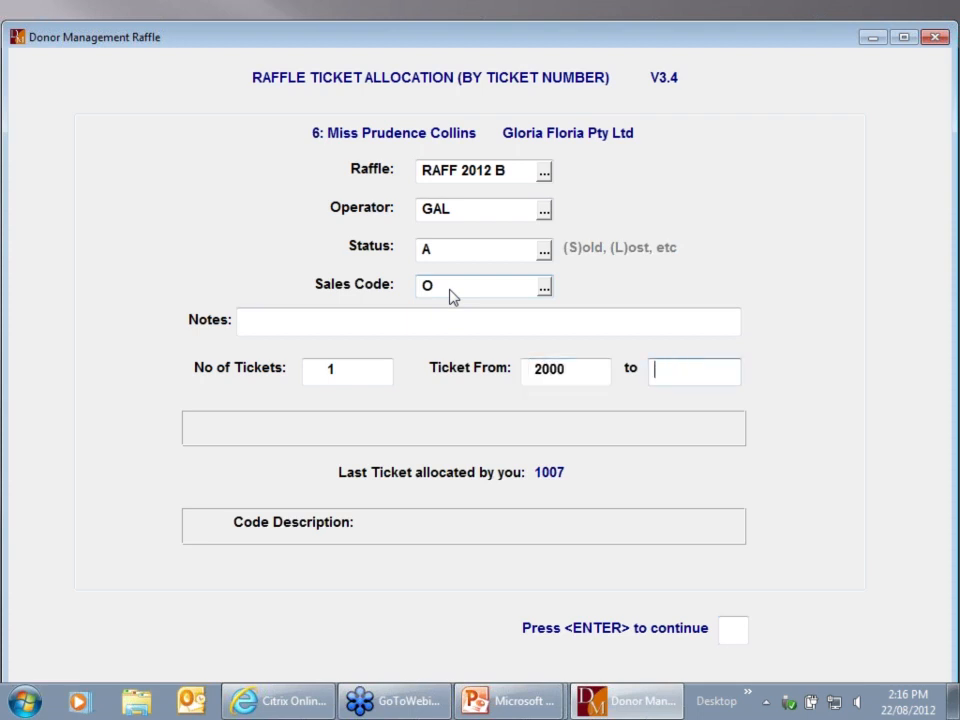
pyautogui.write('2000')
pyautogui.press('Return')
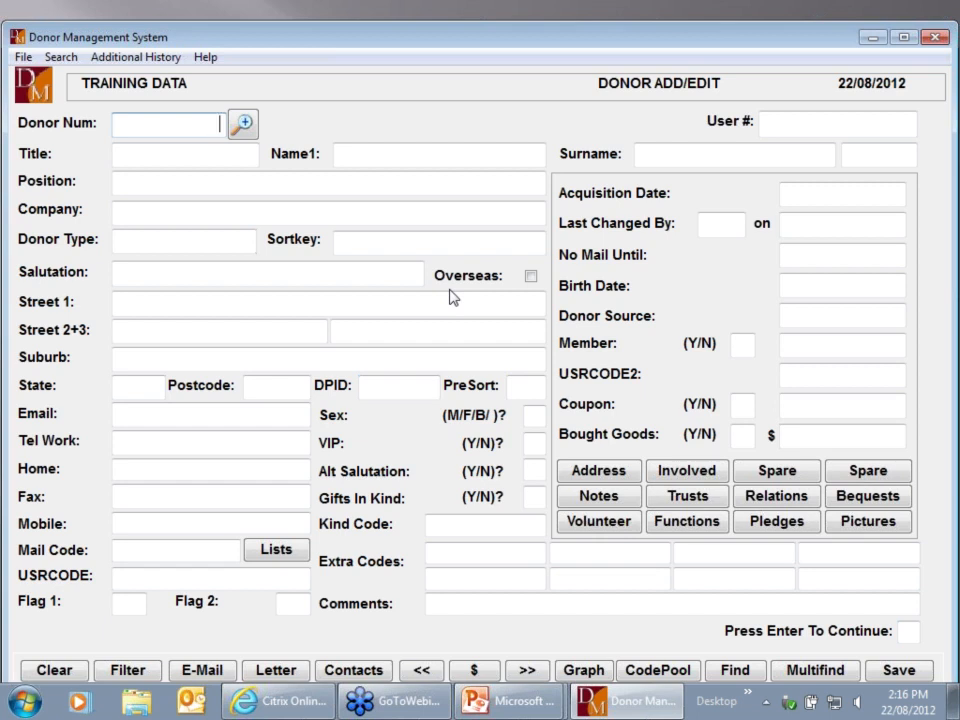
# Exit Donor Add/Edit and start Make System Allocate Tickets for raffle RAFF 2012 B
pyautogui.press('Escape')
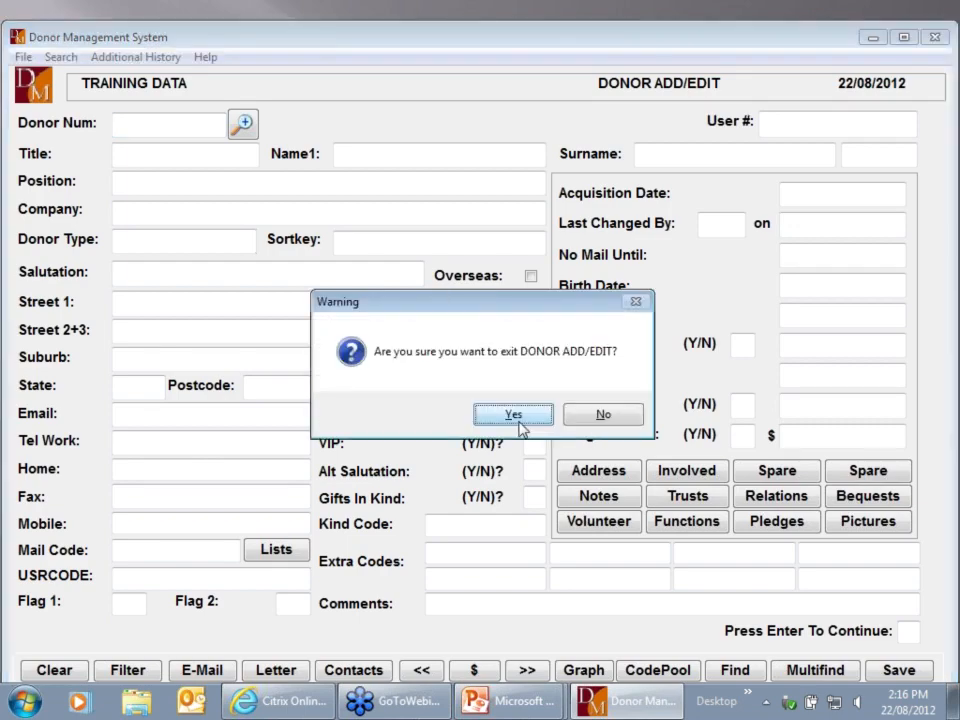
pyautogui.click(507, 419)
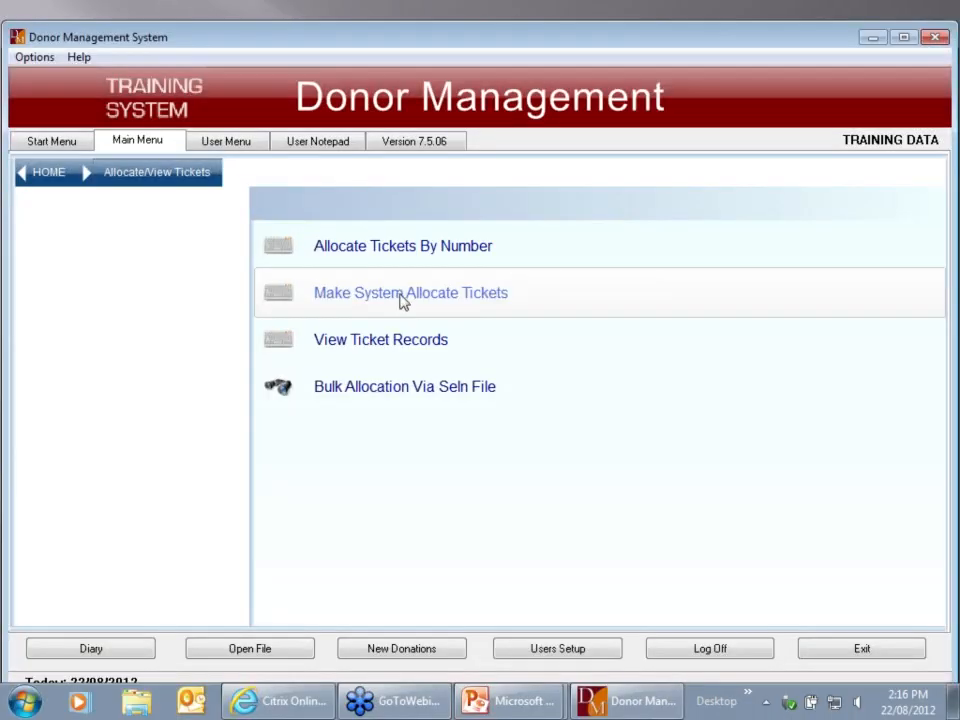
pyautogui.click(404, 300)
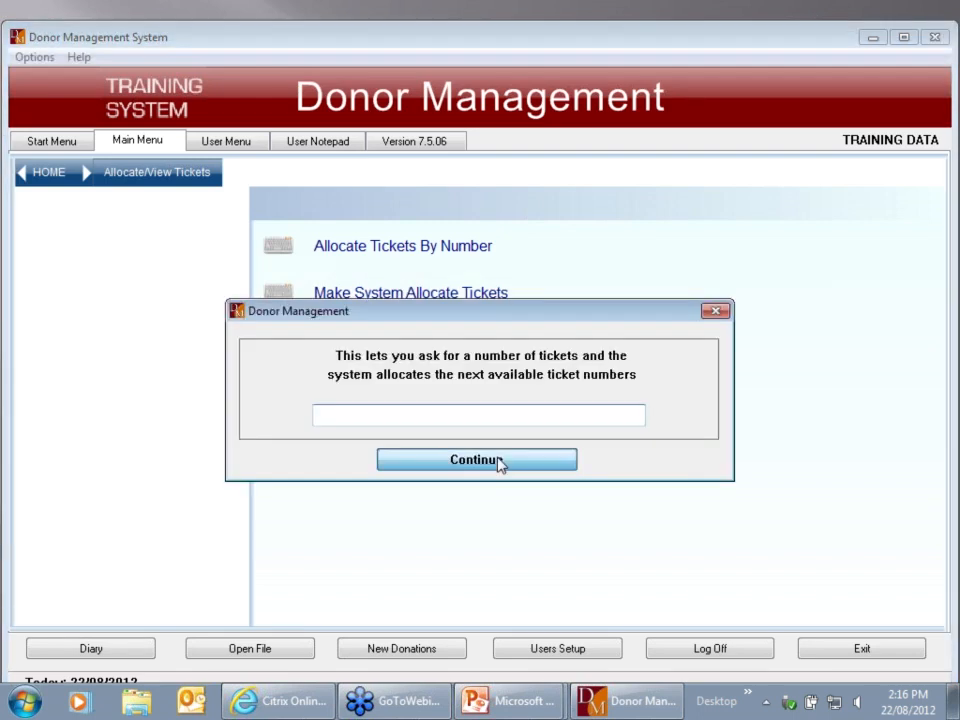
pyautogui.click(499, 463)
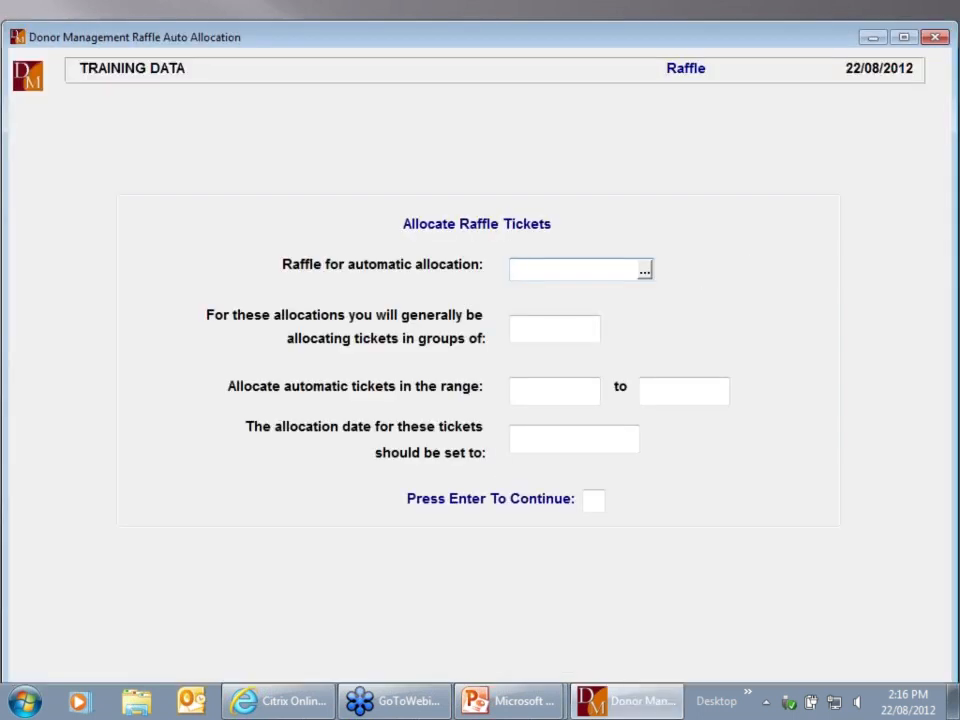
pyautogui.click(644, 272)
pyautogui.doubleClick(490, 410)
# Set groups of 4 over tickets 1000–2000 dated 22/08/2012 and confirm
pyautogui.press('Return')
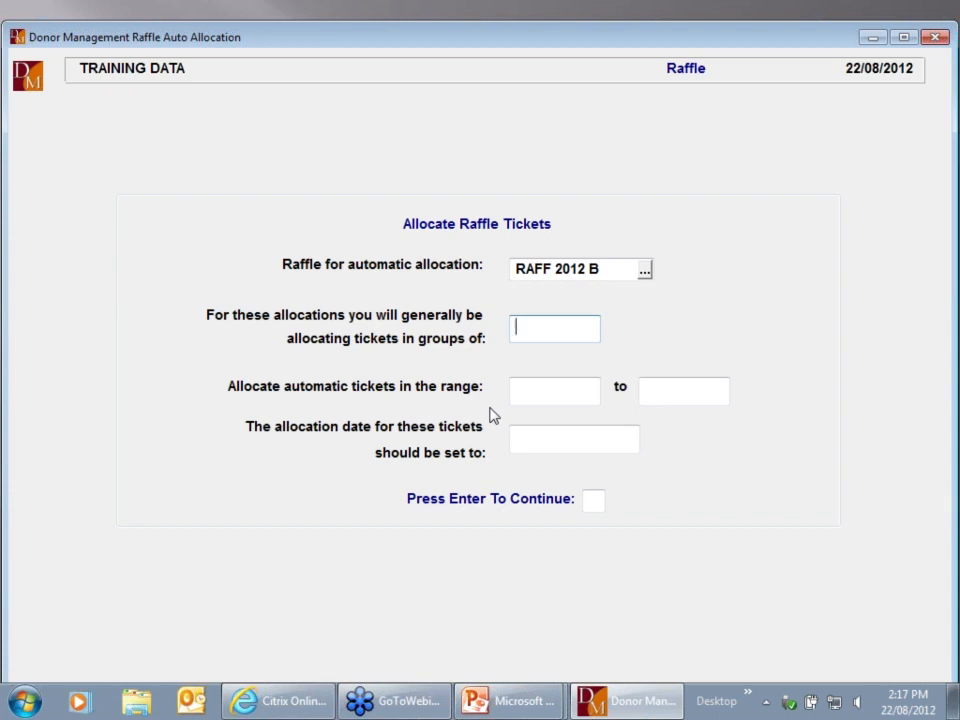
pyautogui.write('4')
pyautogui.press('Return')
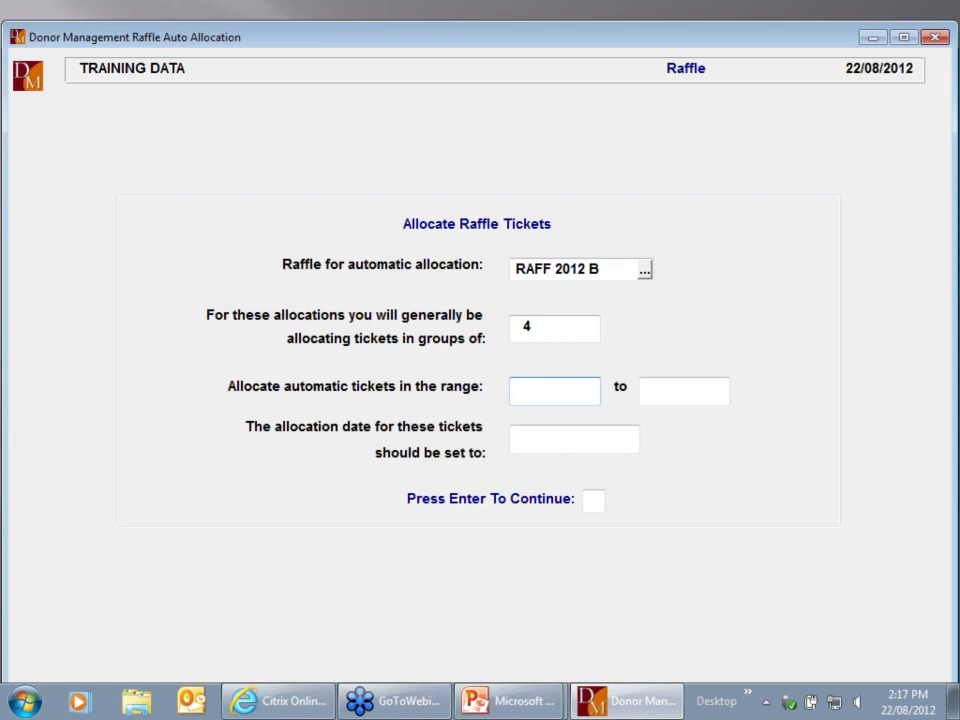
pyautogui.write('1000')
pyautogui.press('Tab')
pyautogui.write('2000')
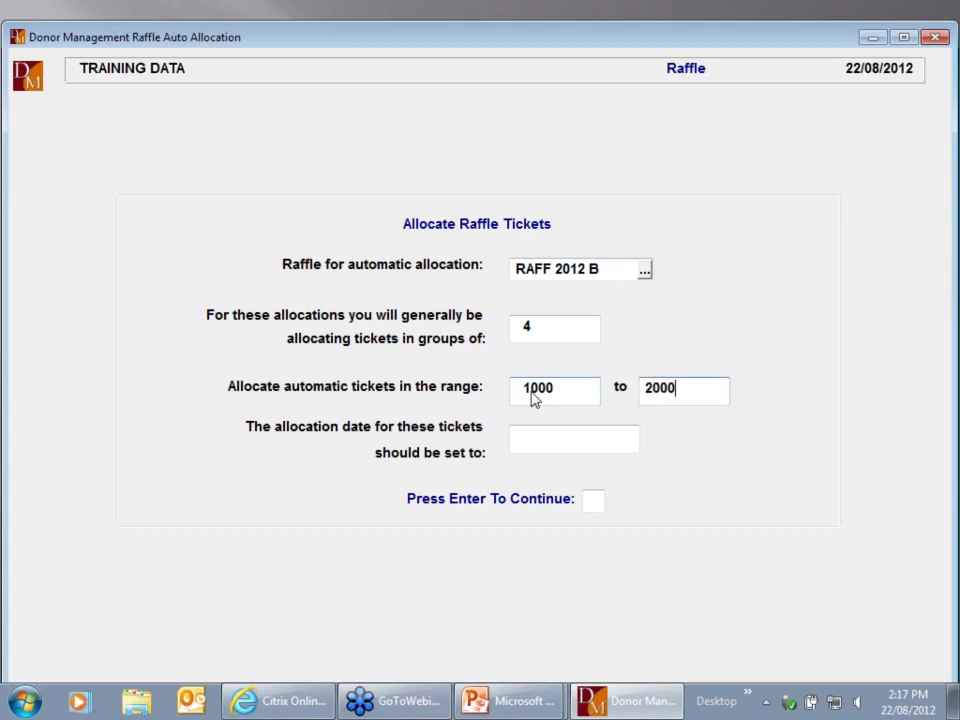
pyautogui.press('Tab')
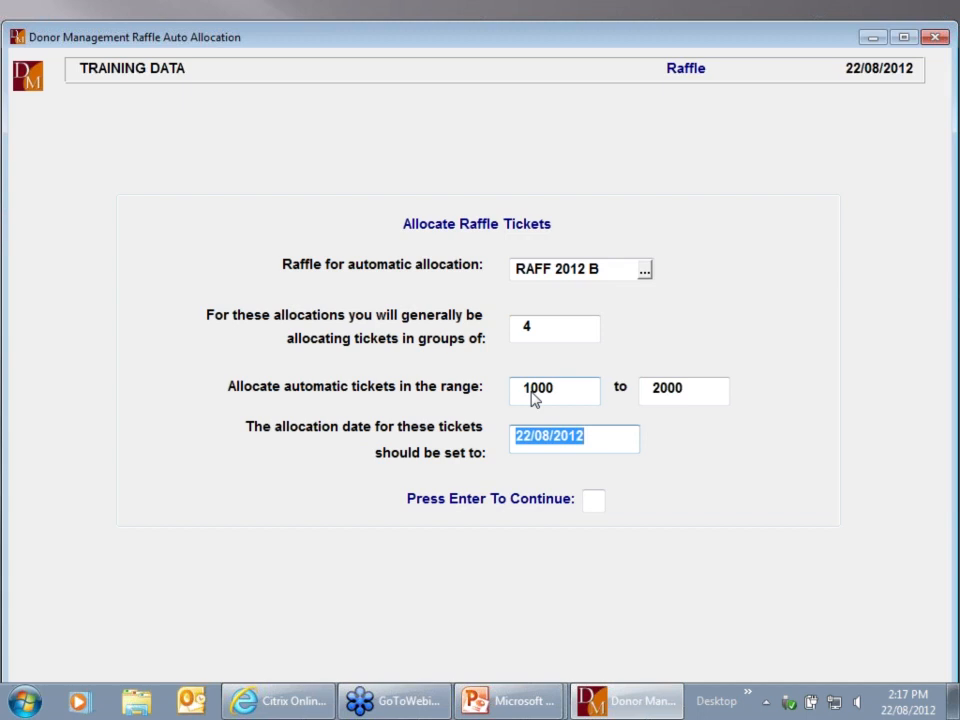
pyautogui.press('Return')
pyautogui.press('Return')
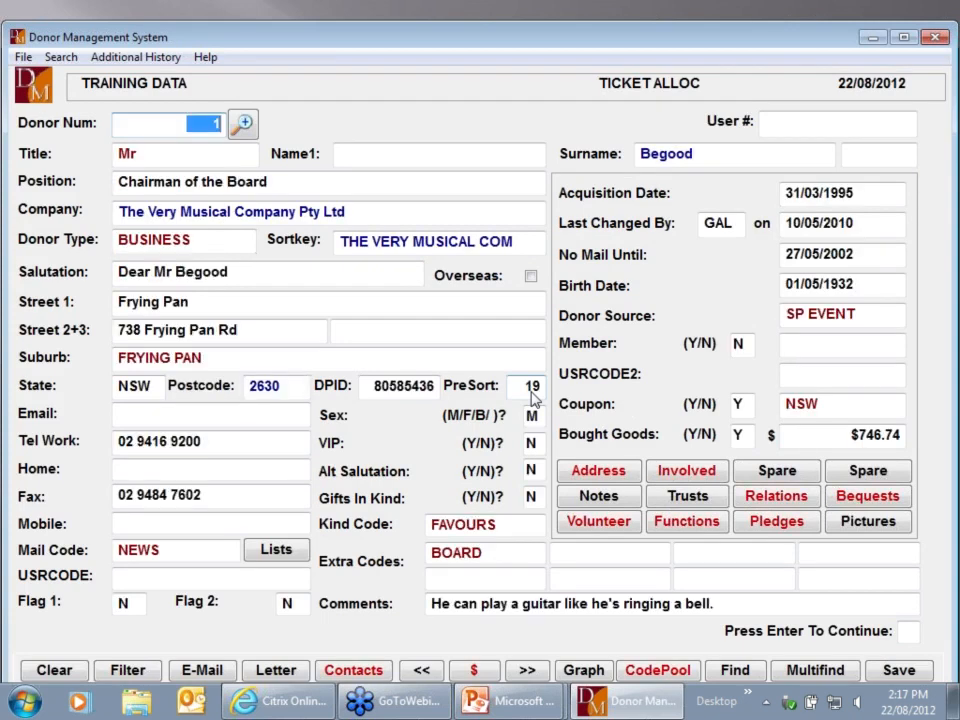
# Request 4 RAFF 2012 B tickets for the donor, dismiss the not-enough-tickets errors, and exit
pyautogui.write('3')
pyautogui.press('Return')
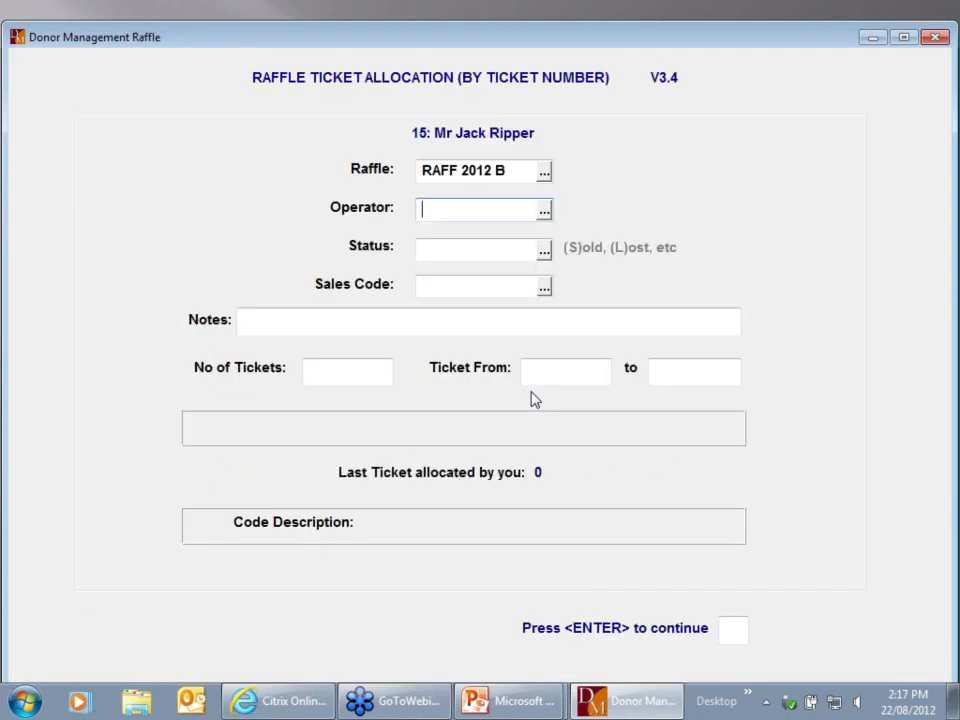
pyautogui.write('GAL')
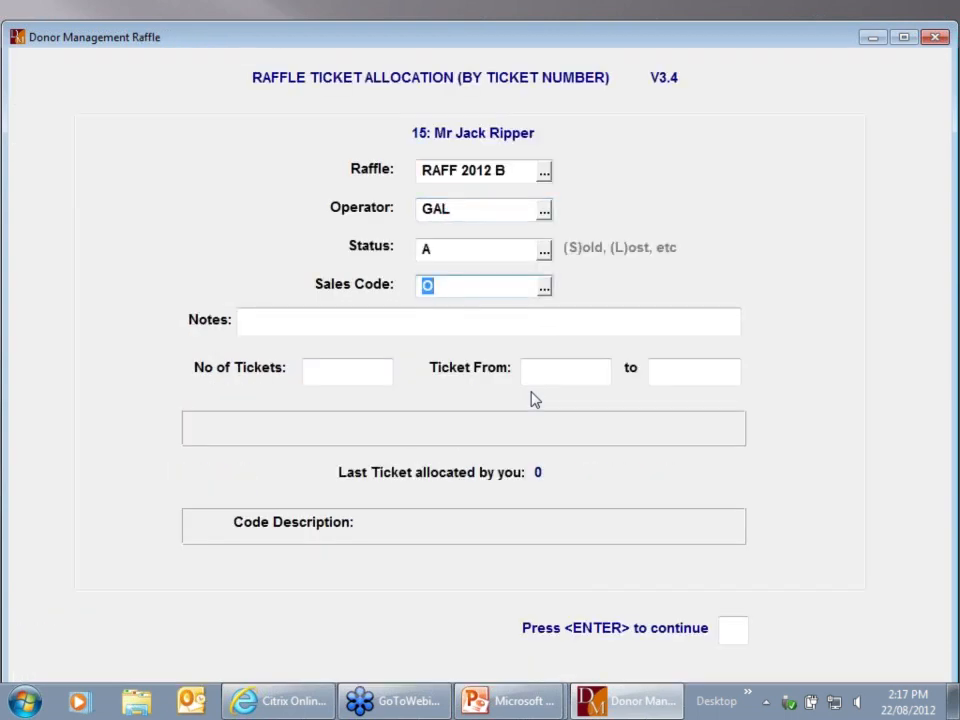
pyautogui.press('Return')
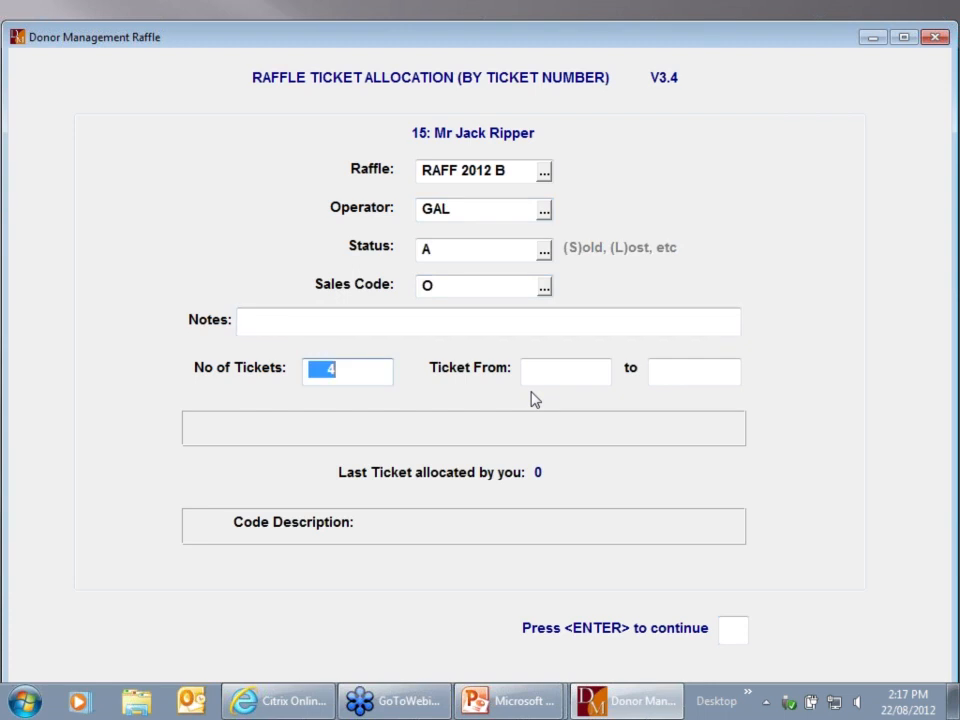
pyautogui.press('Return')
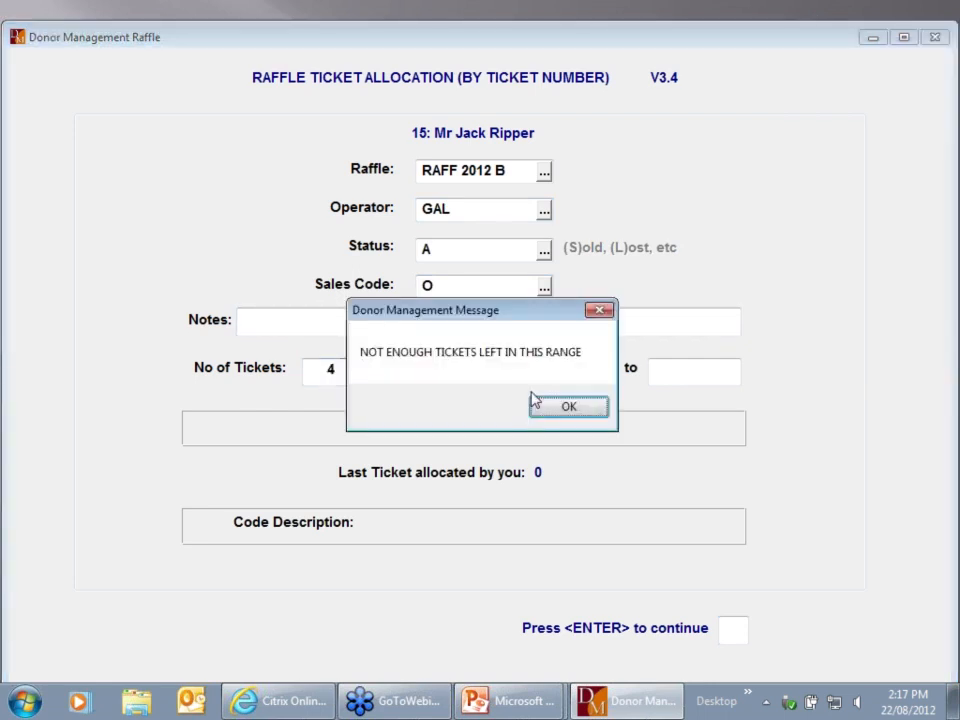
pyautogui.click(535, 400)
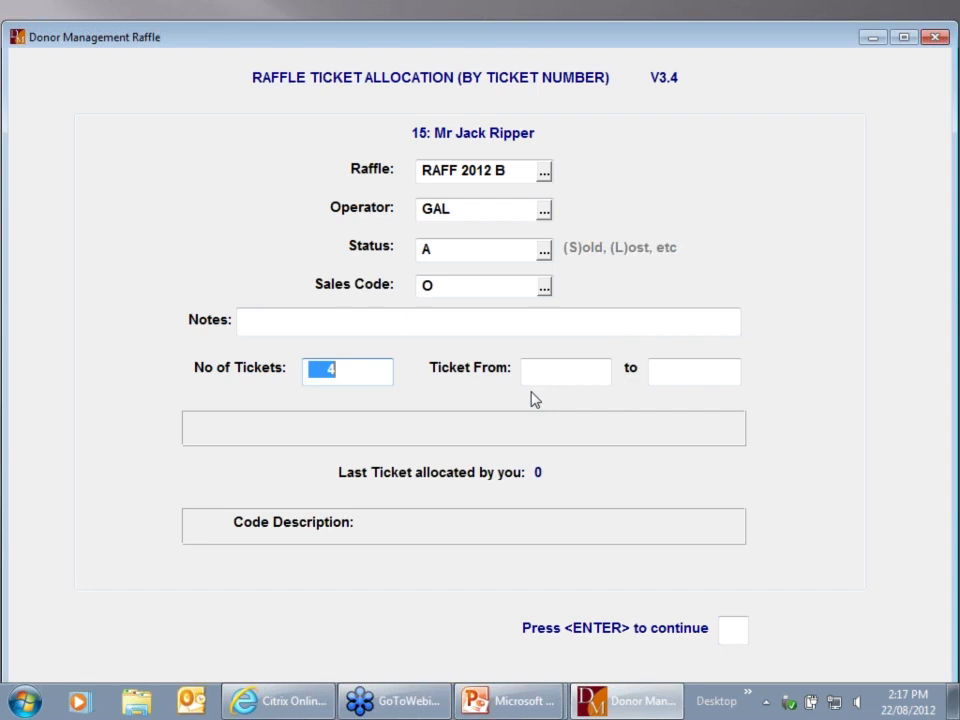
pyautogui.press('Return')
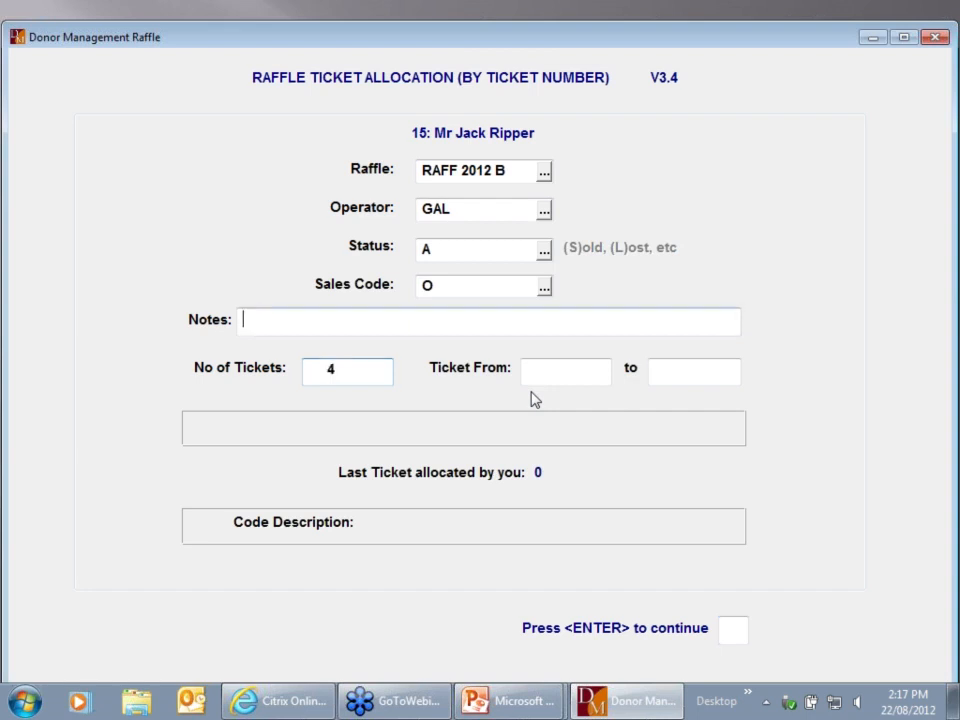
pyautogui.click(533, 400)
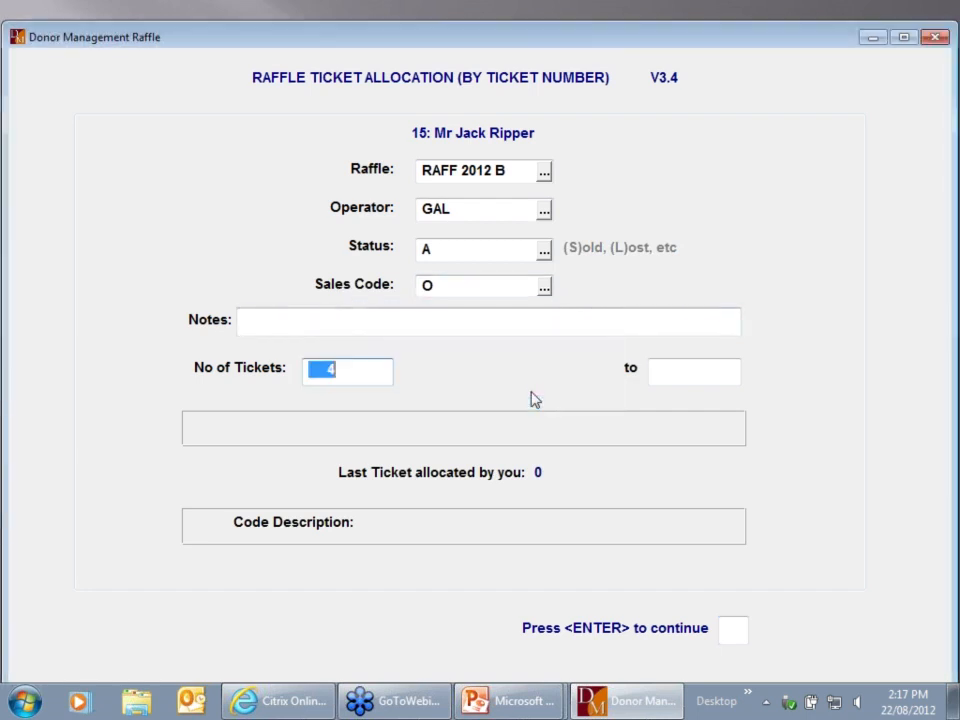
pyautogui.press('Return')
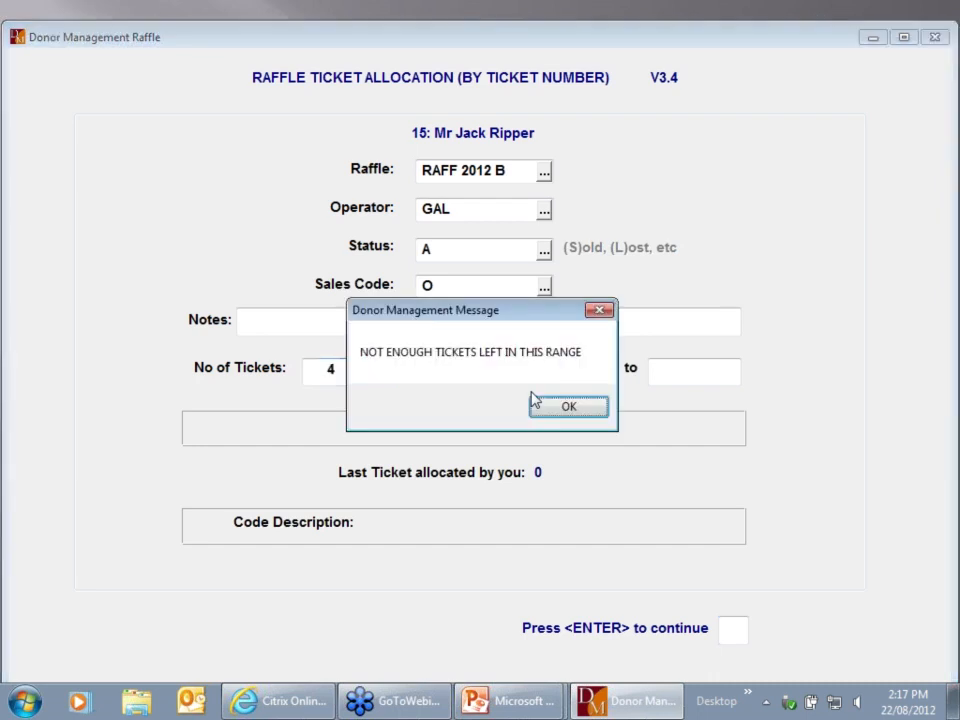
pyautogui.click(535, 400)
pyautogui.press('Escape')
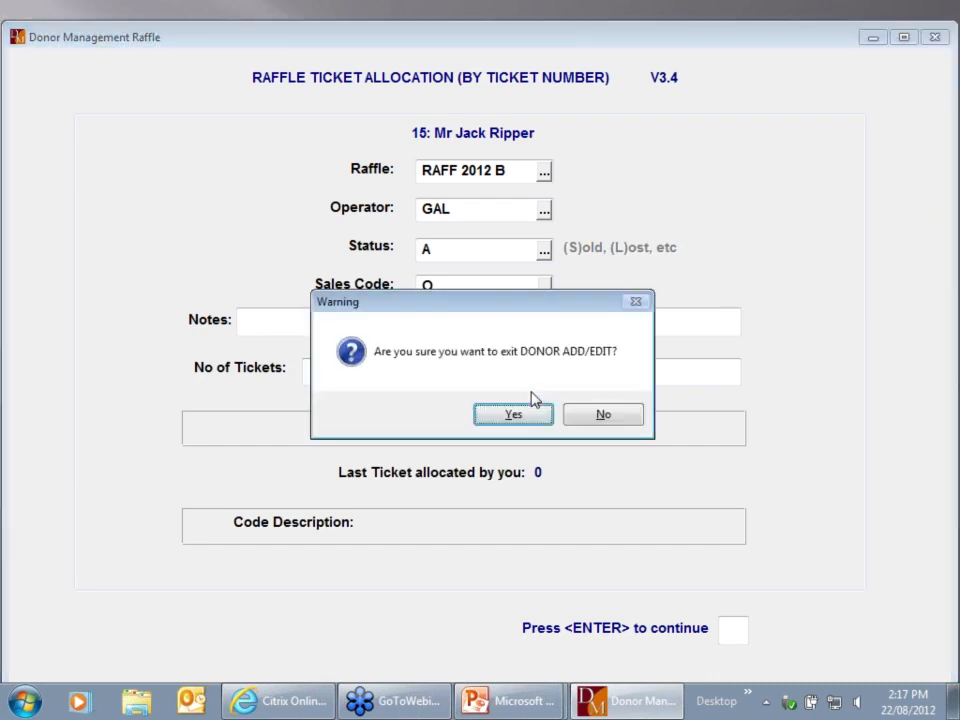
# Exit the donor screen and refill auto-allocation: RAFF 2012 B, groups of 4, tickets 2000–2300, 22/08/2012
pyautogui.click(514, 415)
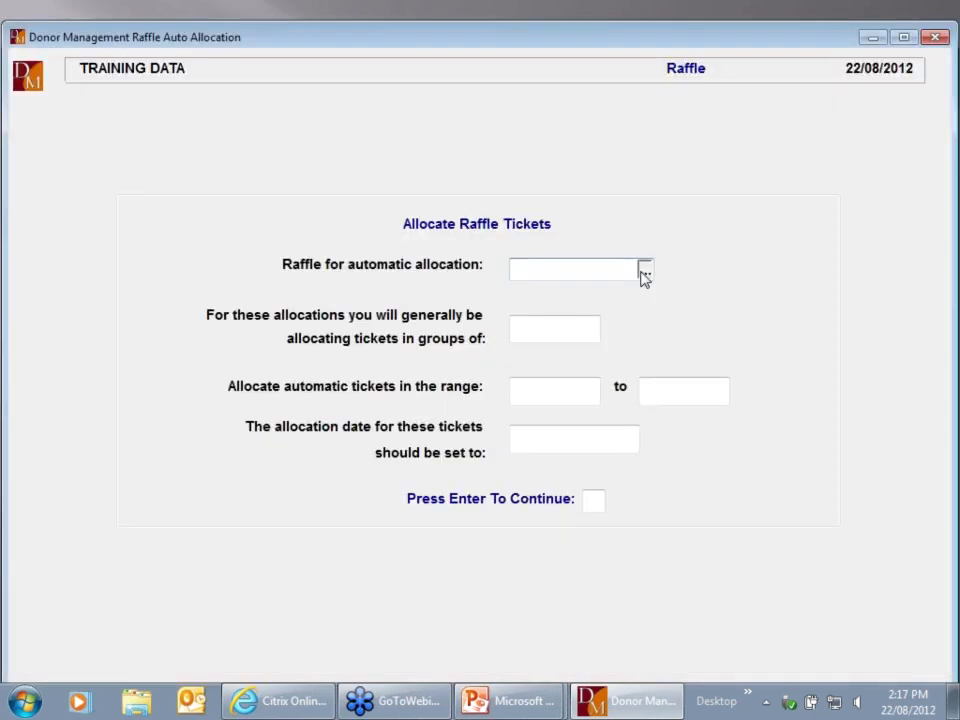
pyautogui.click(644, 272)
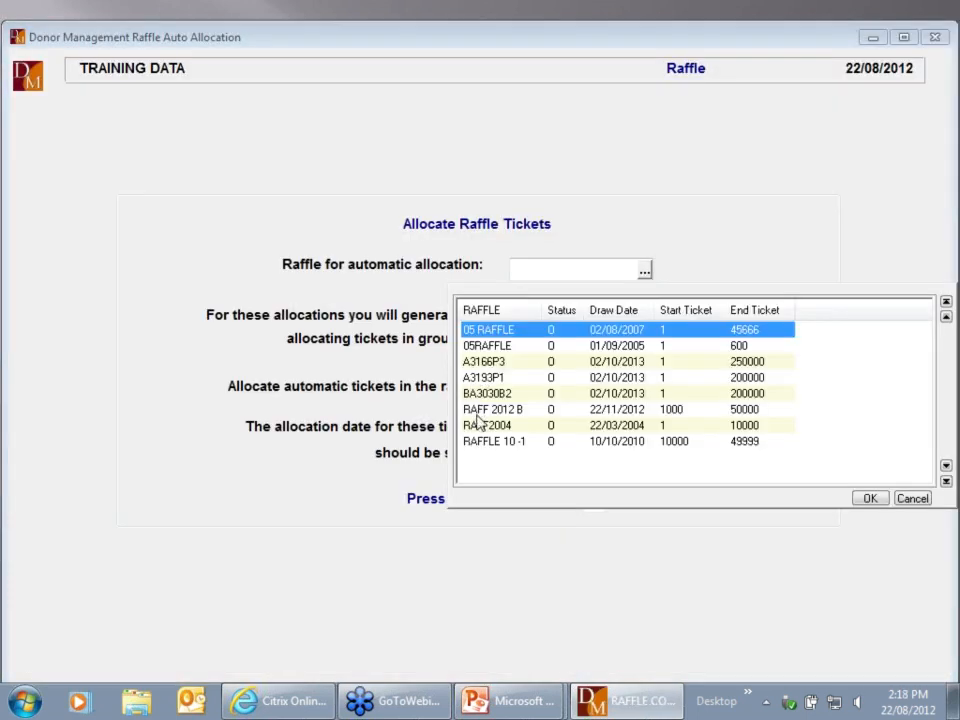
pyautogui.doubleClick(490, 411)
pyautogui.press('Return')
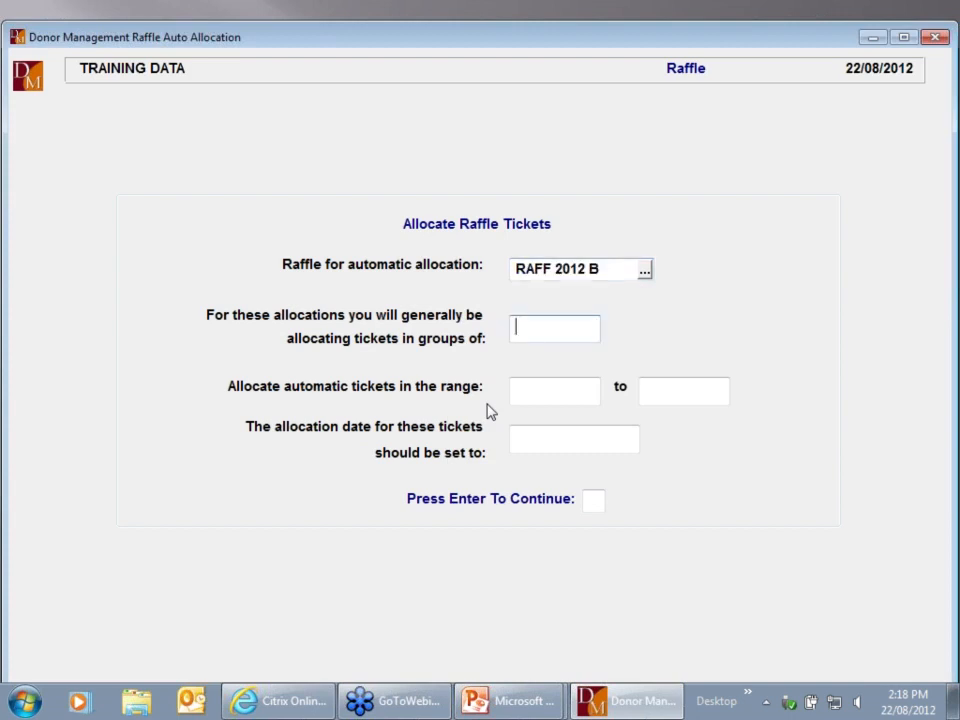
pyautogui.write('4')
pyautogui.press('Return')
pyautogui.write('2000')
pyautogui.press('Return')
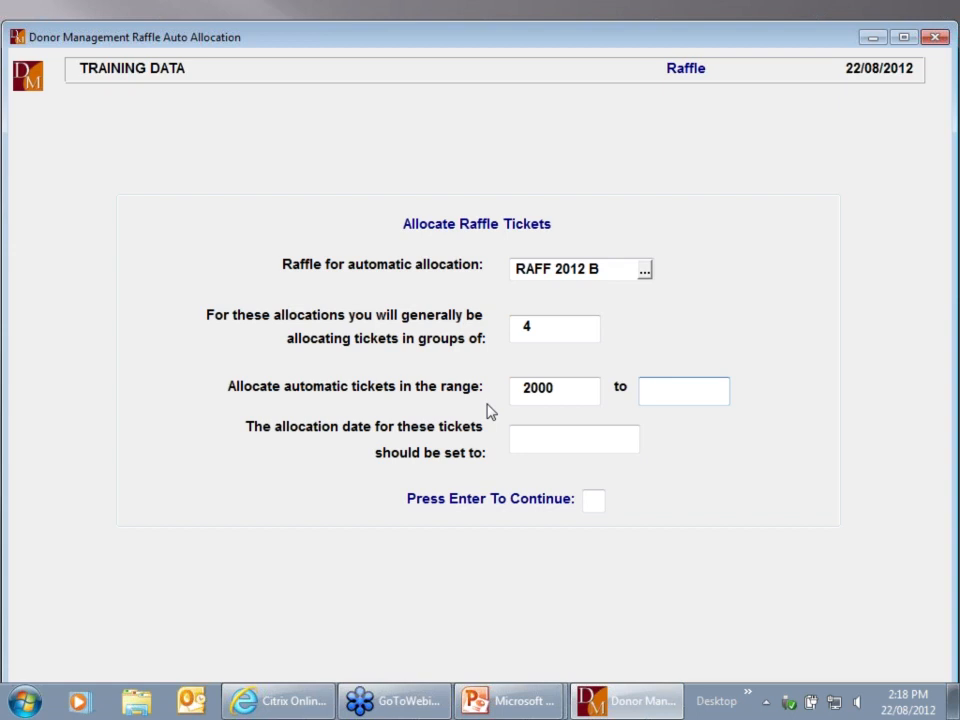
pyautogui.write('2300')
pyautogui.press('Return')
pyautogui.press('Return')
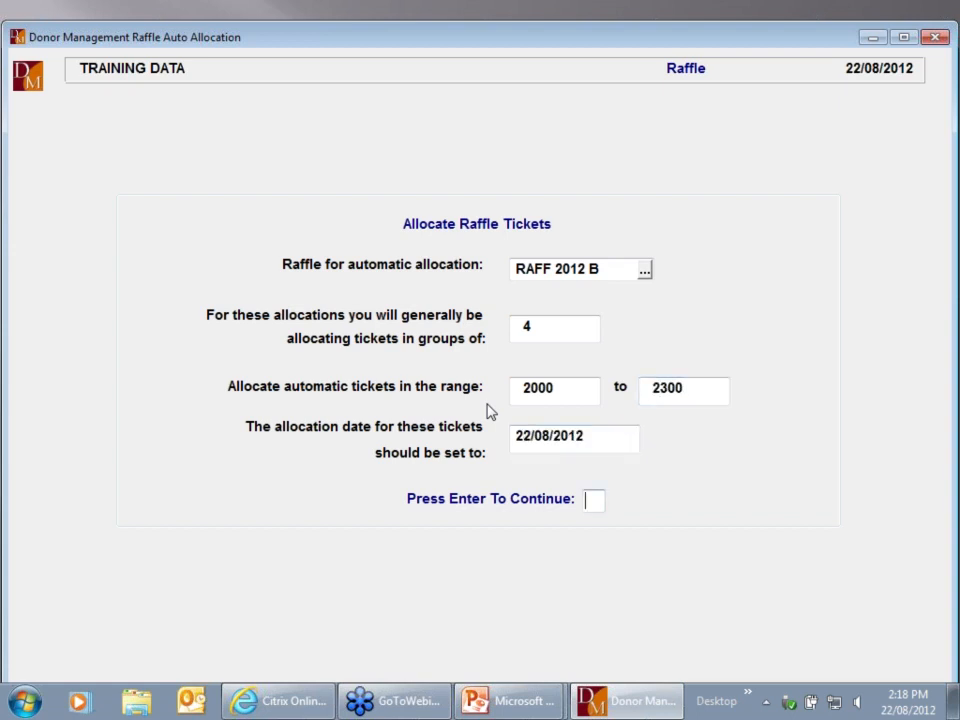
pyautogui.press('Return')
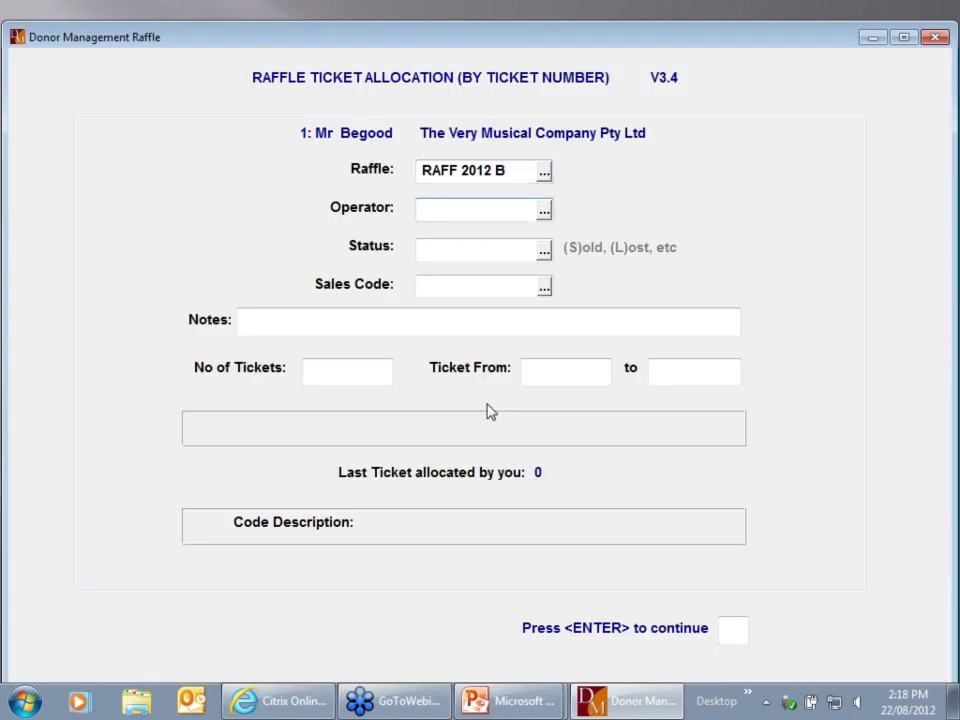
# Allocate RAFF 2012 B tickets 2001–2004 under operator GAL with status A, sales code O
pyautogui.write('GAL')
pyautogui.press('Return')
pyautogui.press('Return')
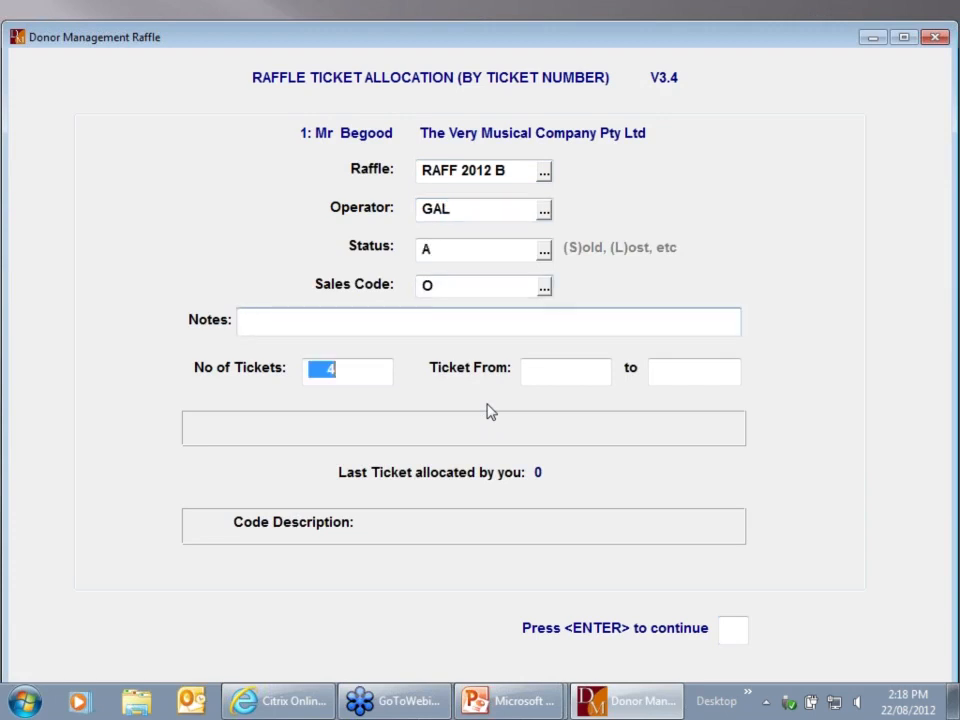
pyautogui.press('Return')
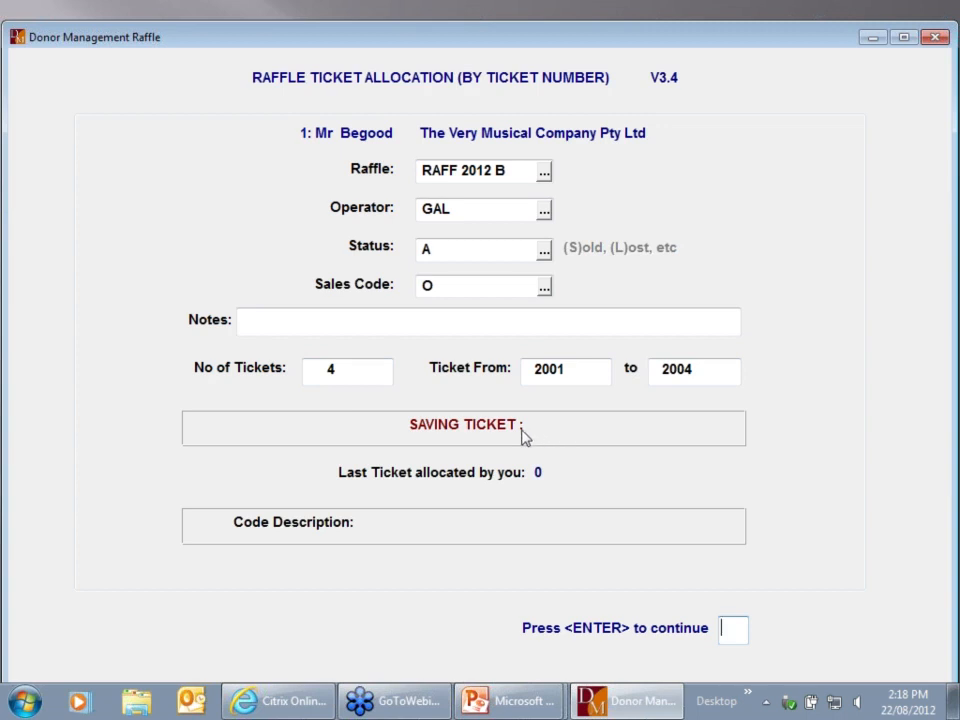
pyautogui.press('Return')
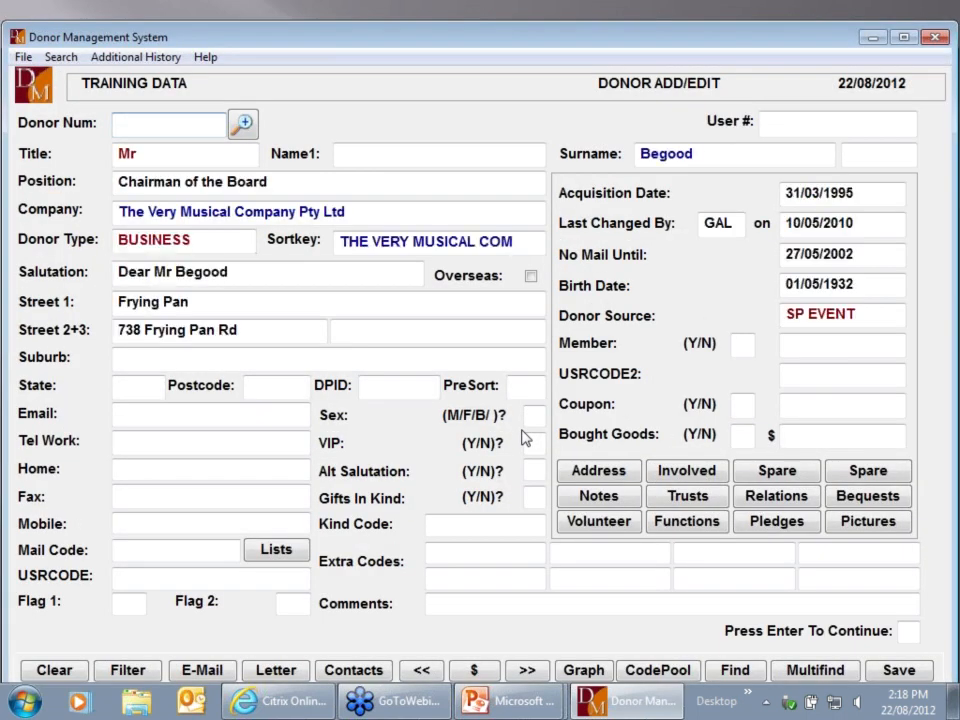
# Allocate the next four tickets, 2005–2008, to donor 31 and exit the donor form
pyautogui.write('1')
pyautogui.press('Return')
pyautogui.press('pagedown')
pyautogui.press('pagedown')
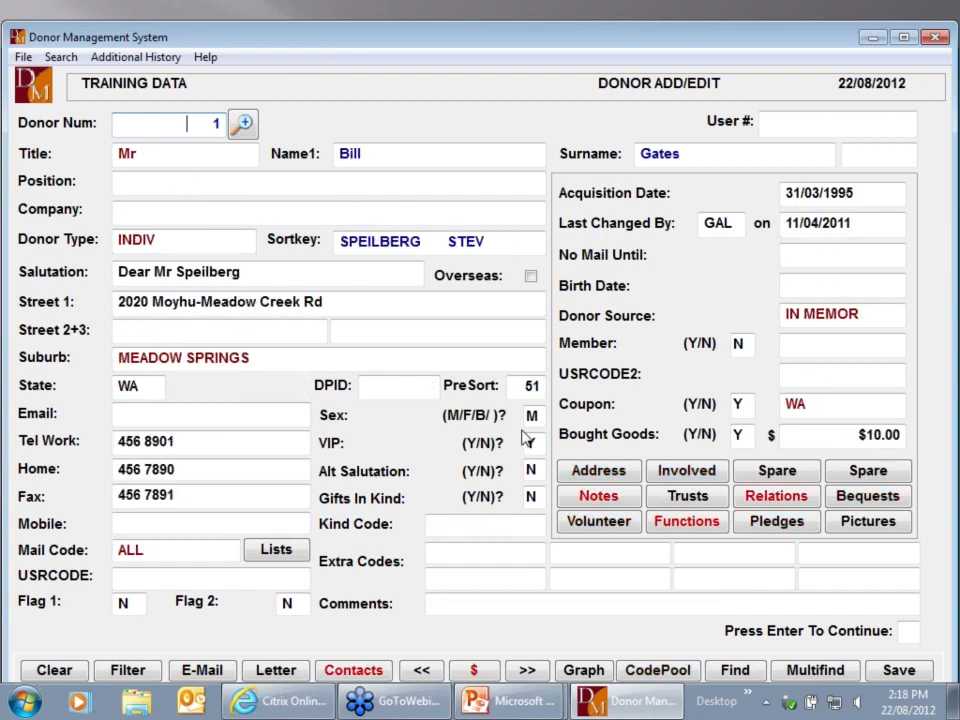
pyautogui.press('Return')
pyautogui.press('Return')
pyautogui.press('Return')
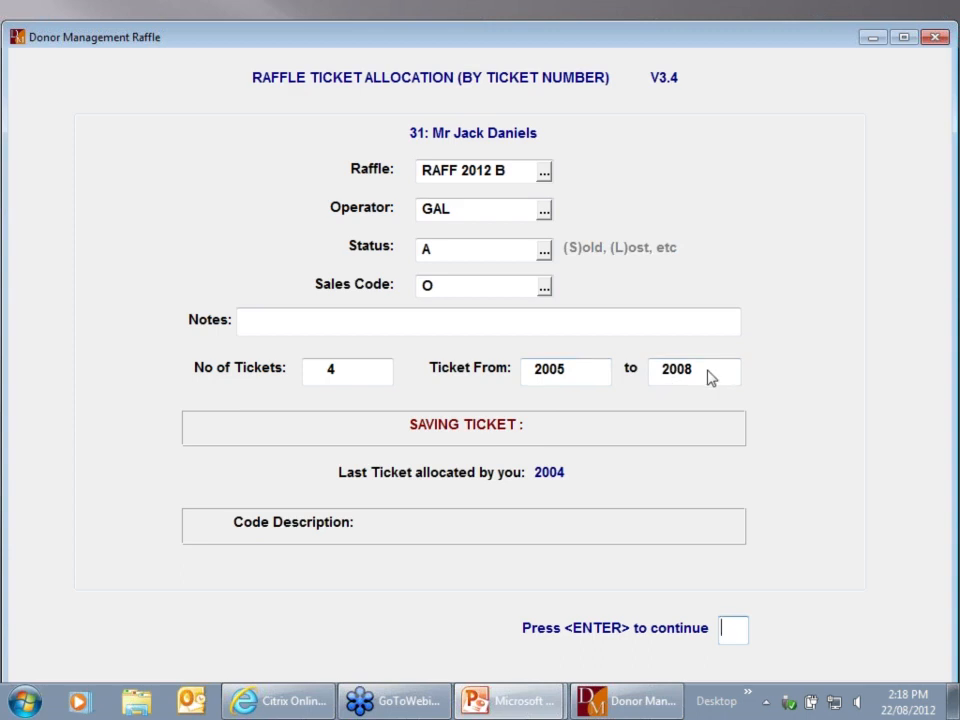
pyautogui.press('Return')
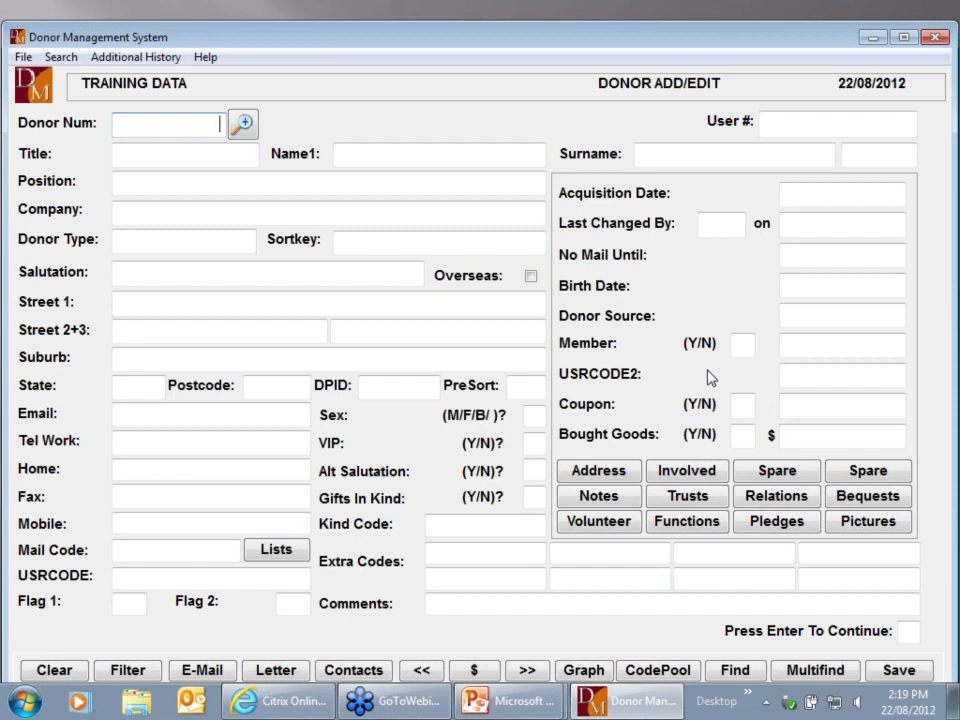
pyautogui.press('Escape')
# Start Bulk Allocation Via Seln File with staff code GAL and browse the selection files
pyautogui.click(513, 415)
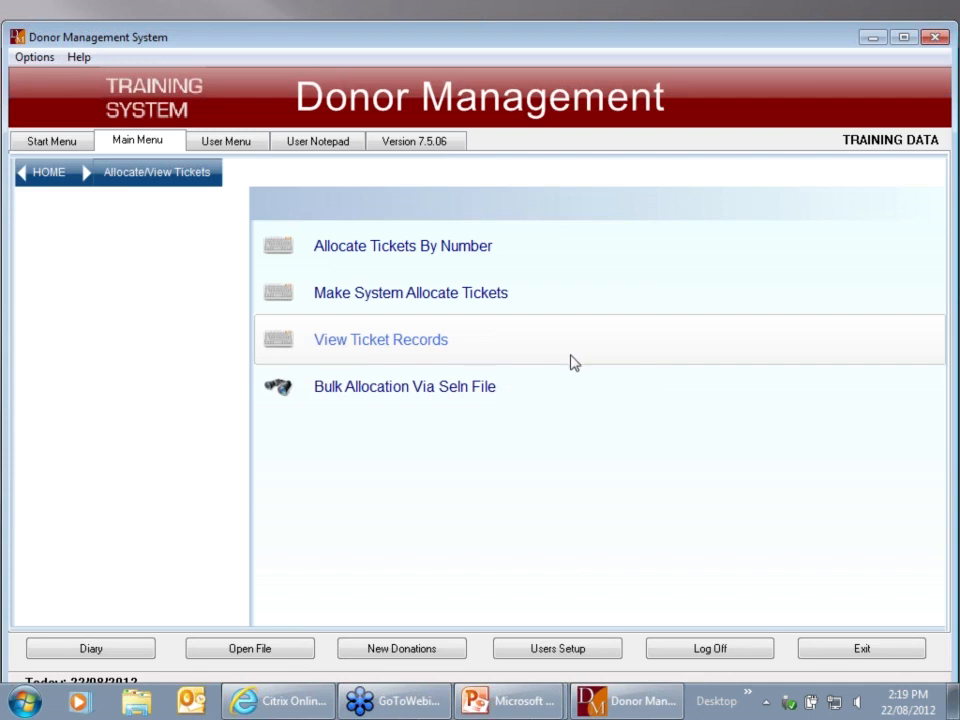
pyautogui.click(420, 390)
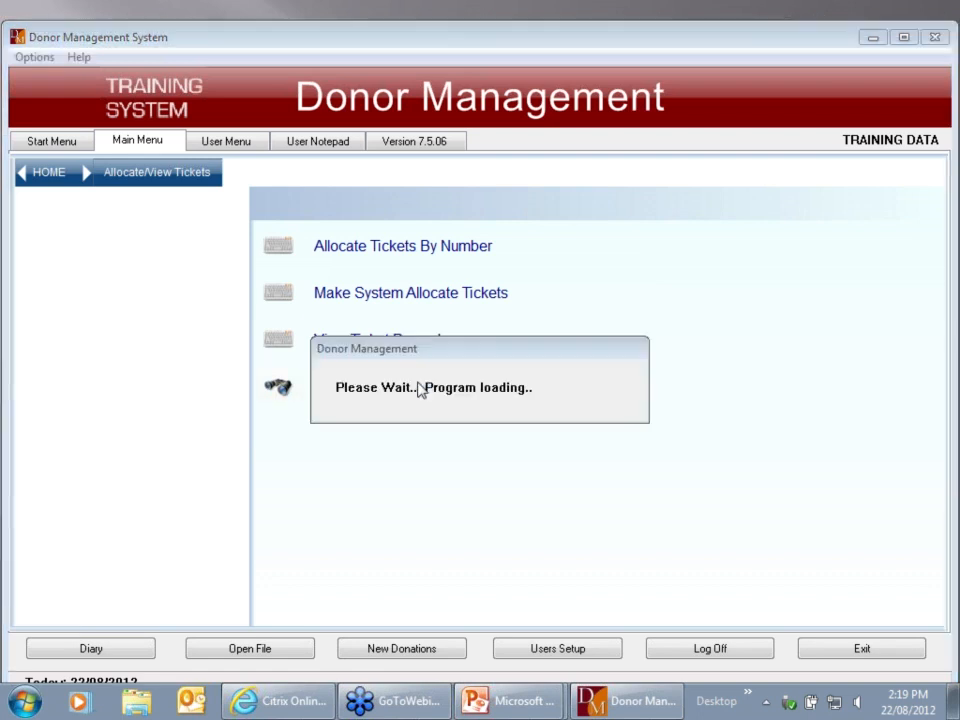
pyautogui.write('GAL')
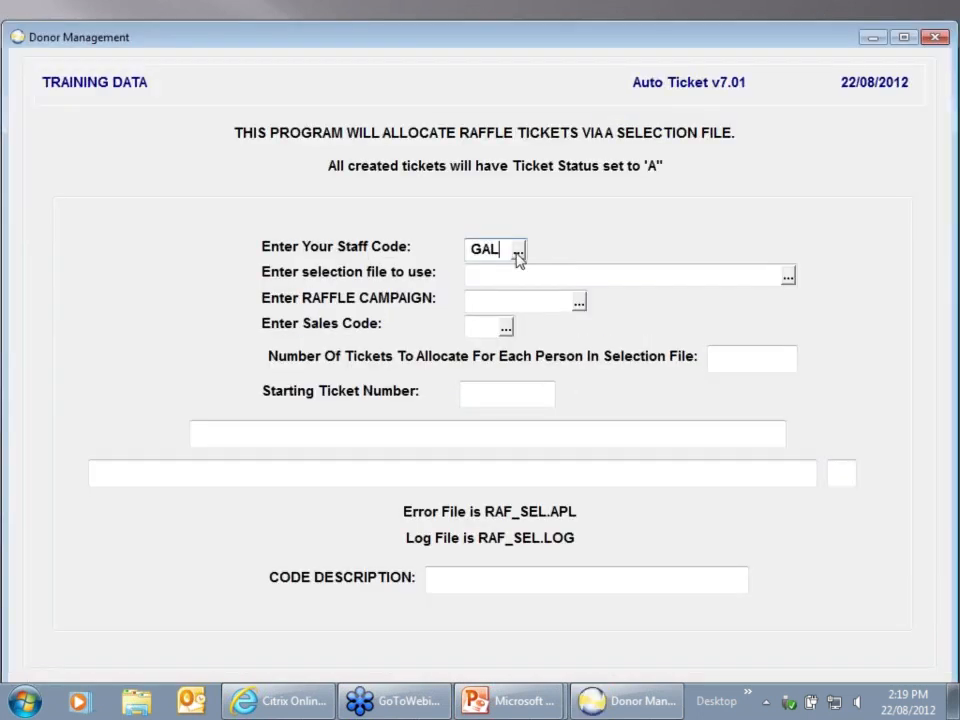
pyautogui.press('Return')
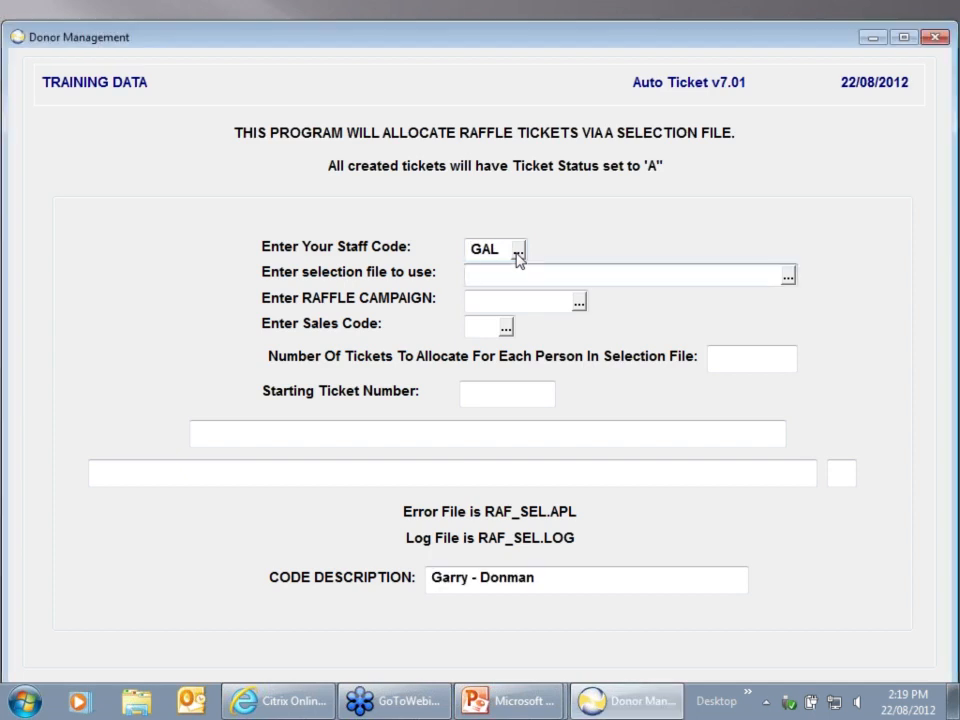
pyautogui.click(788, 275)
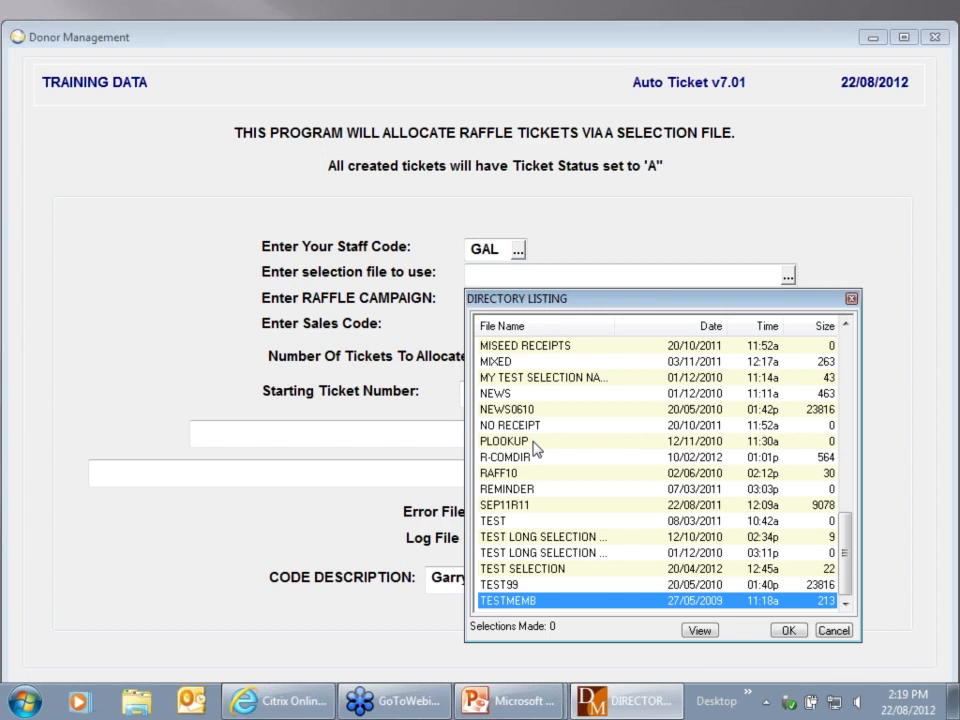
# Dismiss the DIRECTORY LISTING of selection files without picking one
pyautogui.press('Escape')
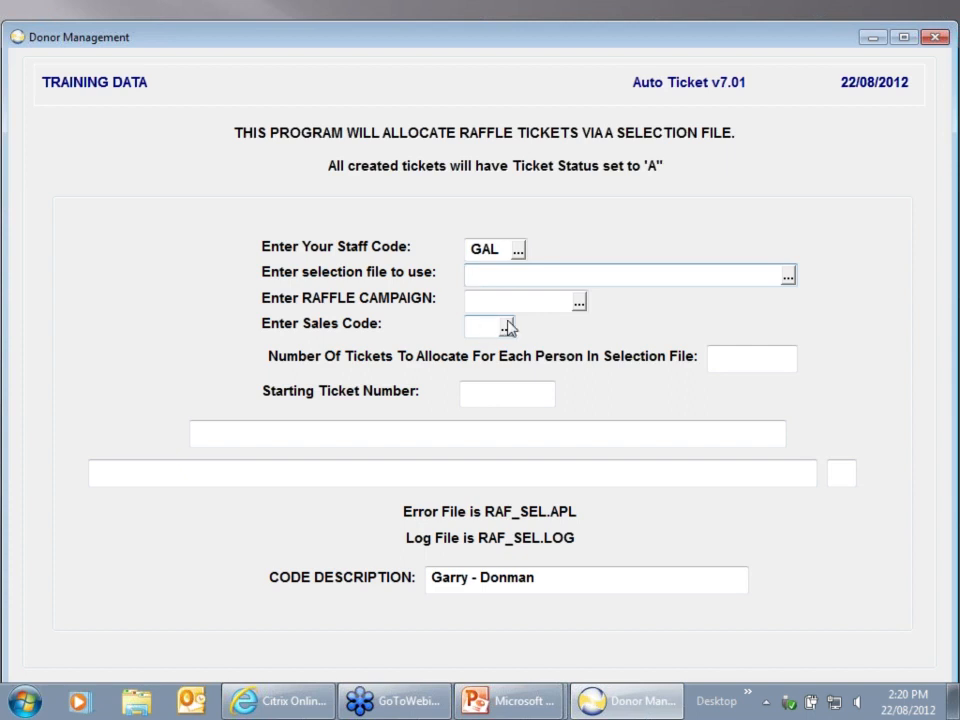
# Escape out of the Auto Ticket bulk allocation form
pyautogui.press('Escape')
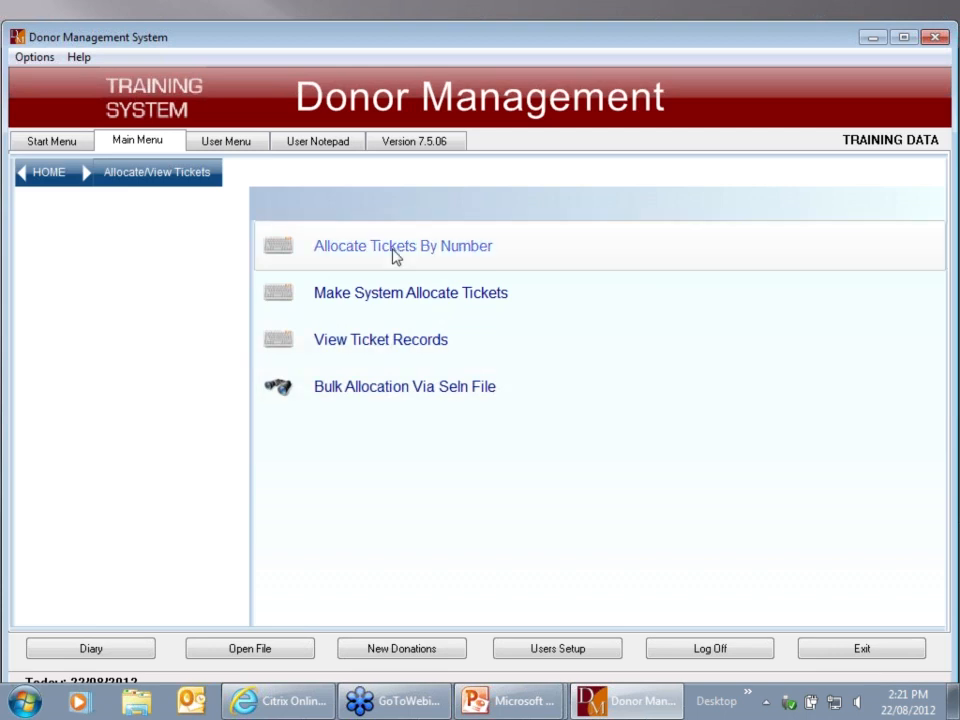
pyautogui.click(386, 341)
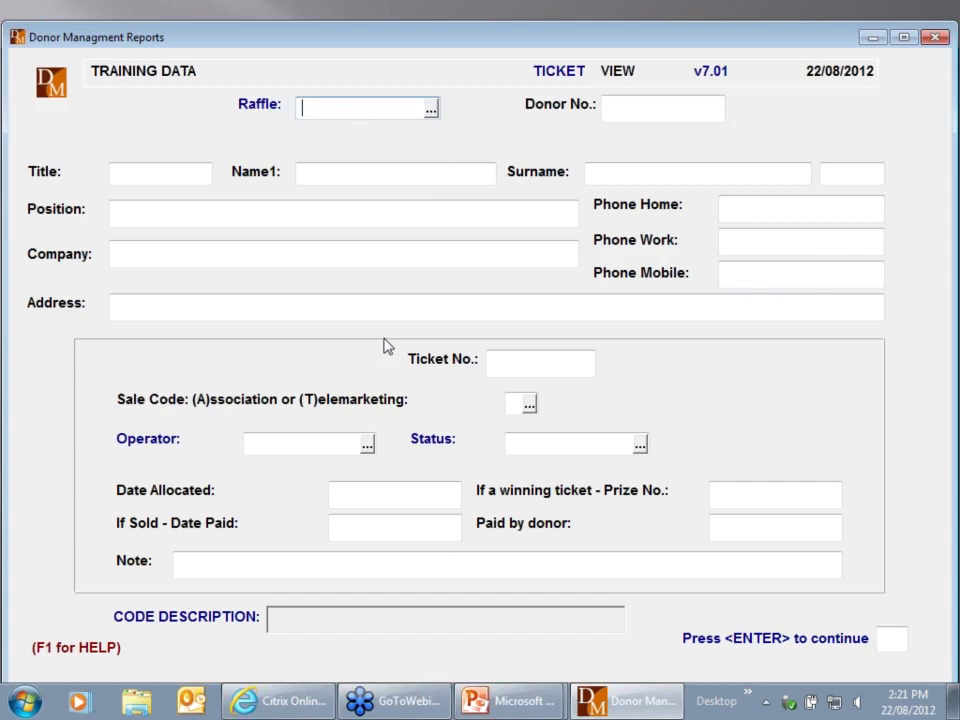
pyautogui.click(431, 110)
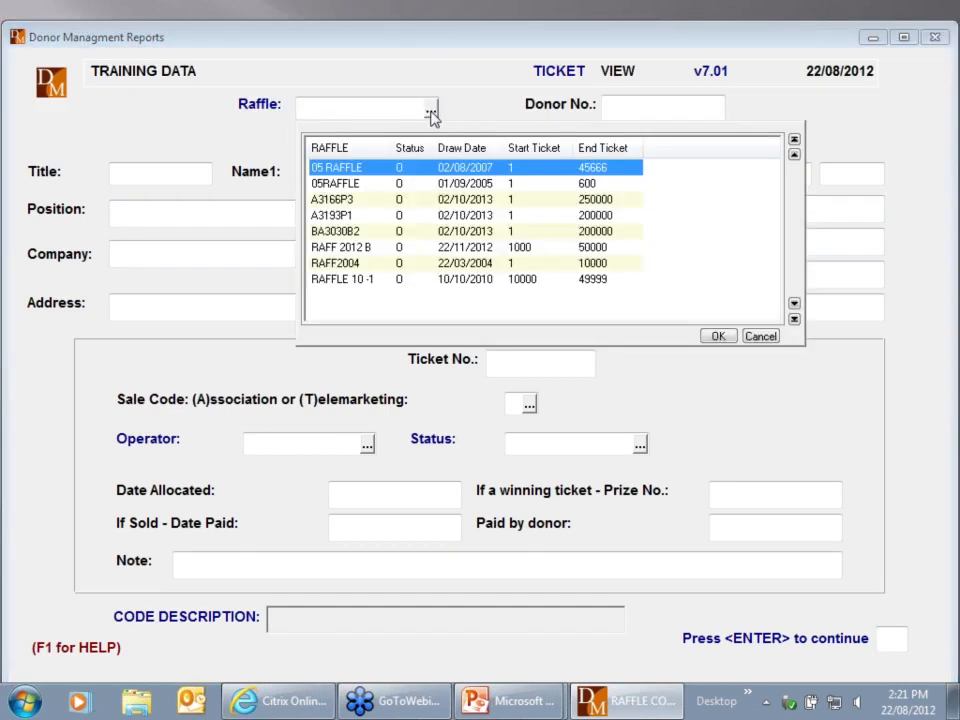
pyautogui.doubleClick(364, 253)
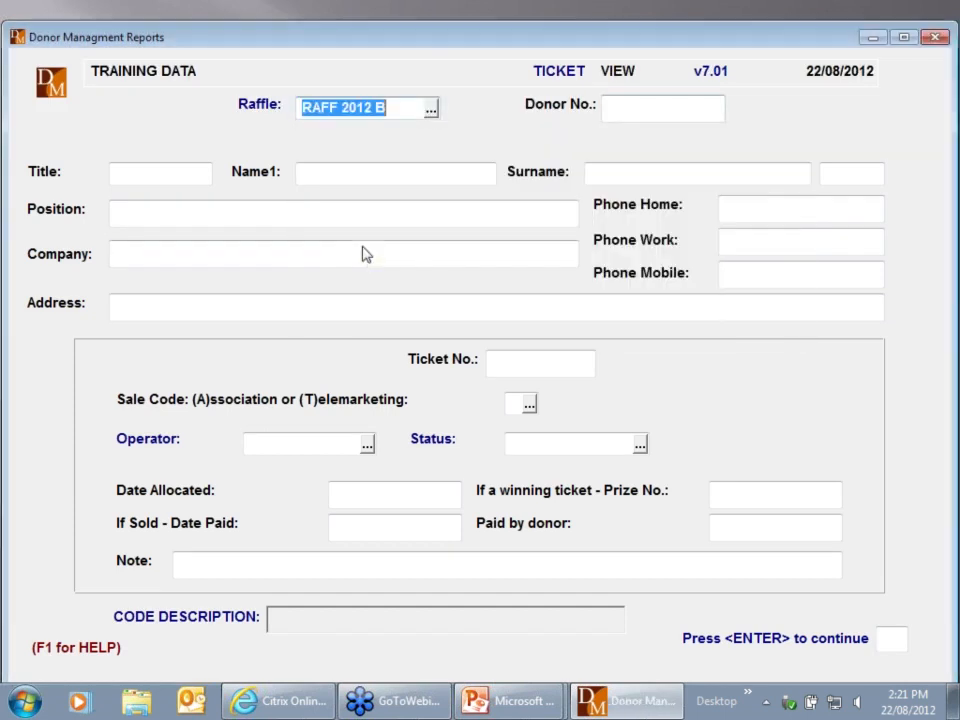
pyautogui.press('Return')
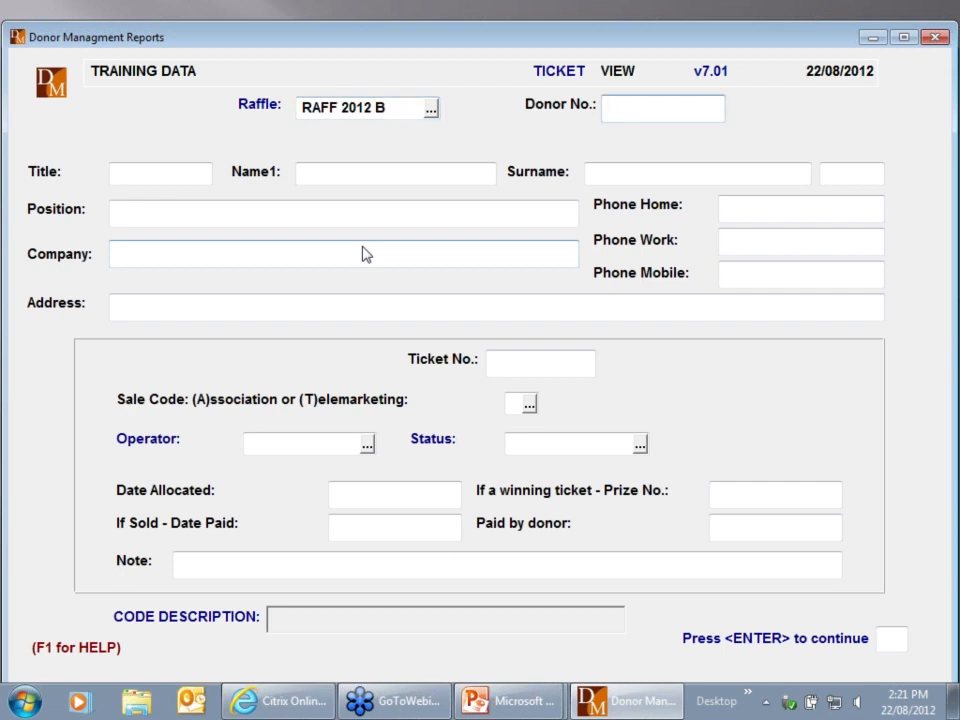
pyautogui.write('1')
pyautogui.press('Return')
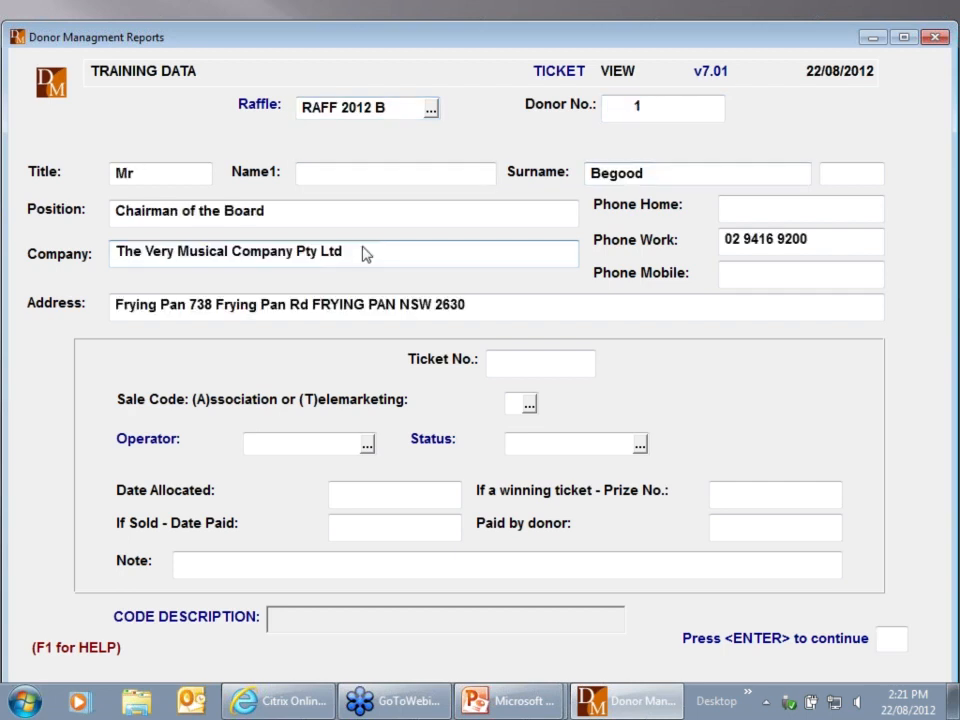
pyautogui.press('pagedown')
pyautogui.press('pagedown')
pyautogui.press('pagedown')
pyautogui.press('pagedown')
pyautogui.press('pagedown')
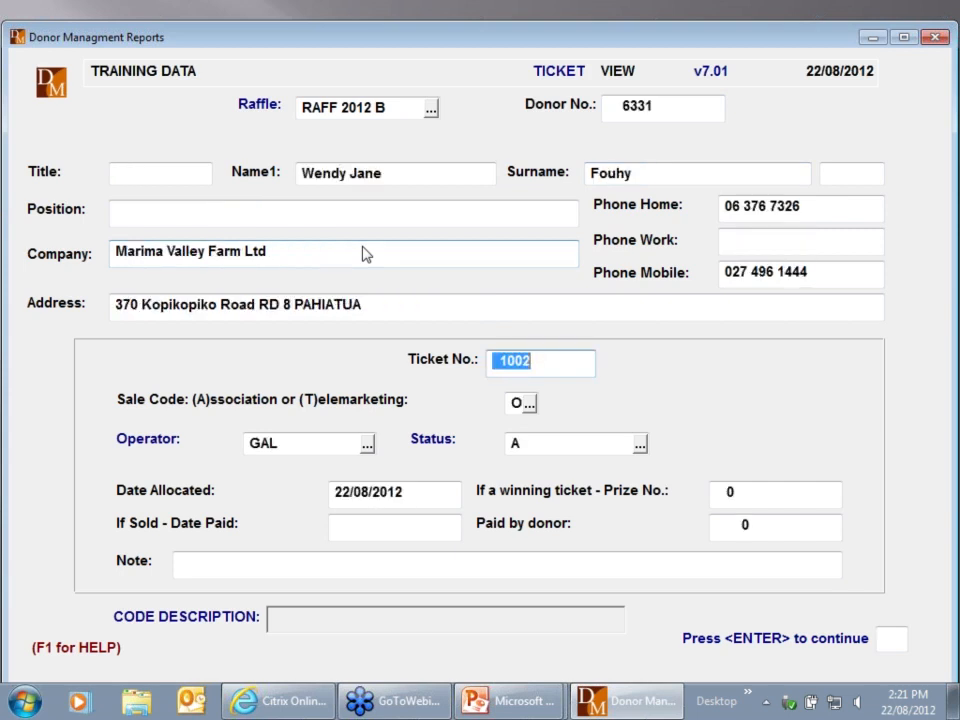
pyautogui.press('pagedown')
pyautogui.press('pagedown')
pyautogui.press('pagedown')
pyautogui.press('pagedown')
pyautogui.press('pagedown')
pyautogui.press('pagedown')
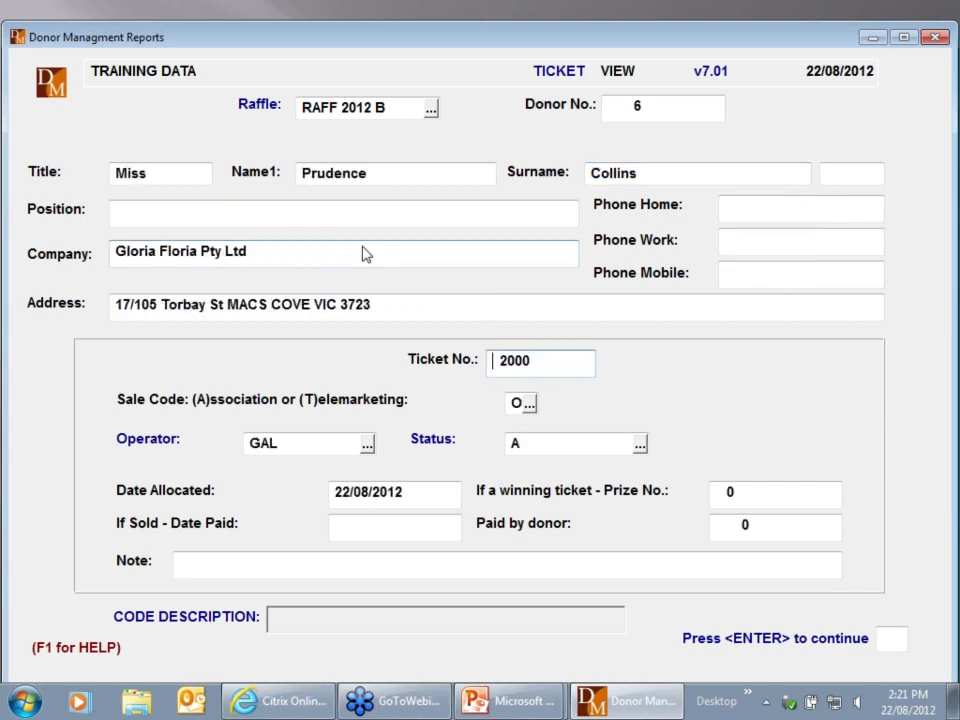
pyautogui.press('pagedown')
pyautogui.press('pagedown')
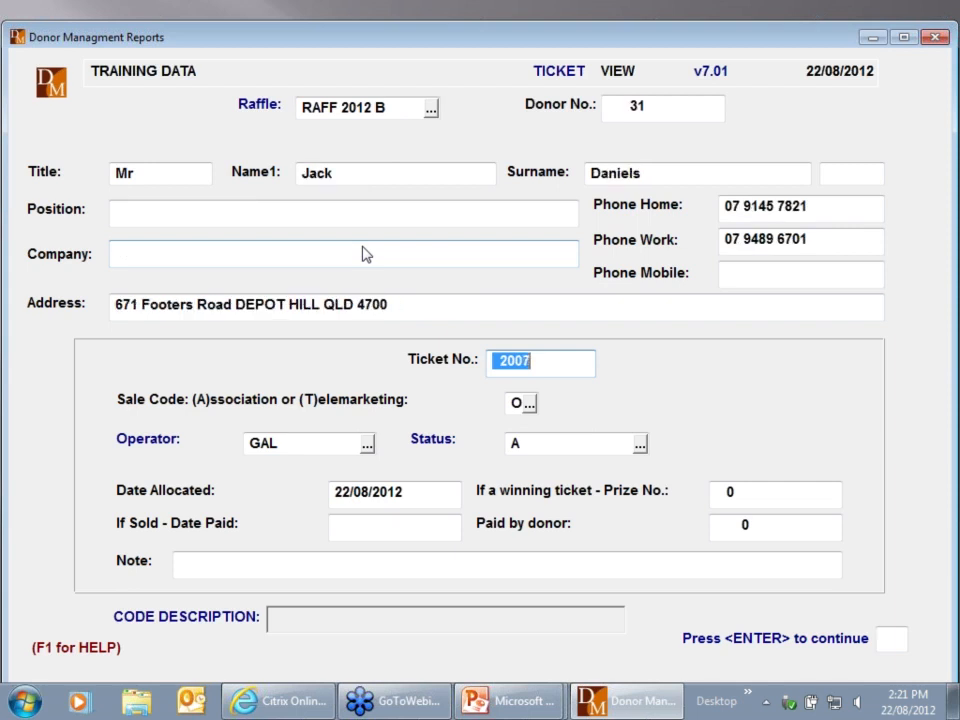
pyautogui.press('pageup')
pyautogui.press('pageup')
pyautogui.press('pageup')
pyautogui.press('pagedown')
pyautogui.press('pagedown')
pyautogui.press('pagedown')
pyautogui.press('pagedown')
pyautogui.press('pagedown')
pyautogui.press('pagedown')
pyautogui.press('pagedown')
pyautogui.press('pageup')
pyautogui.press('pageup')
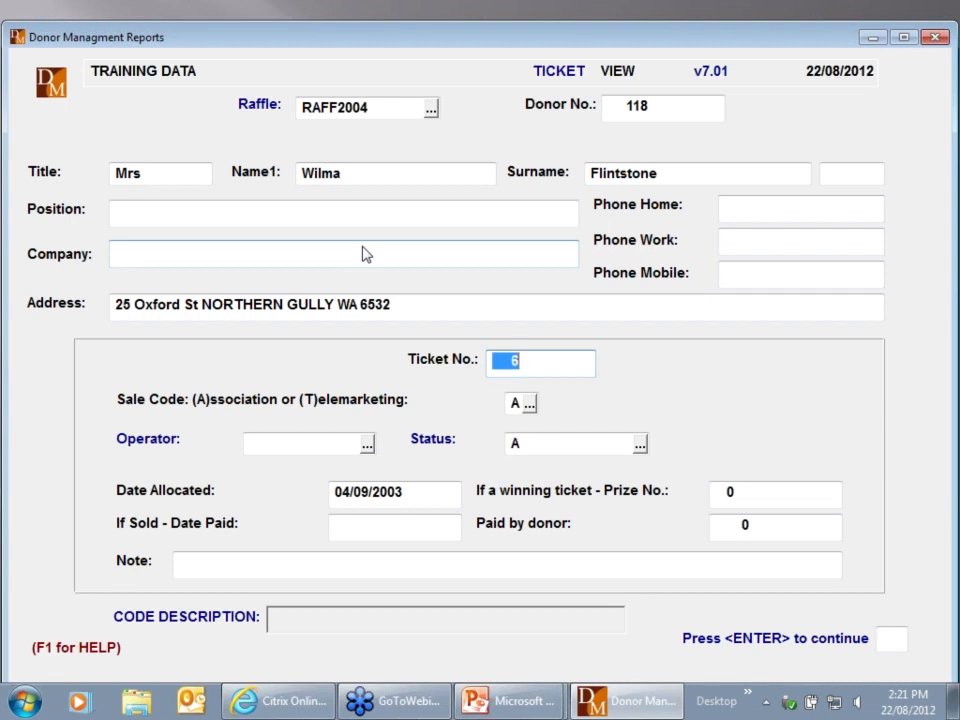
pyautogui.press('Escape')
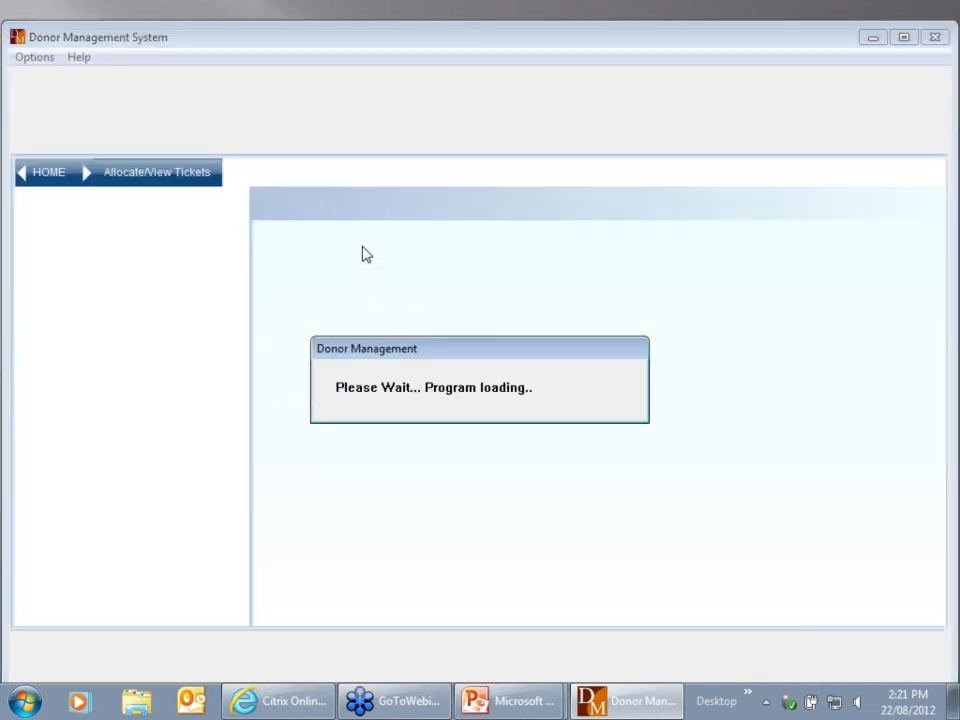
# Return to HOME and open Raffle Selection from the navigation list
pyautogui.click(45, 175)
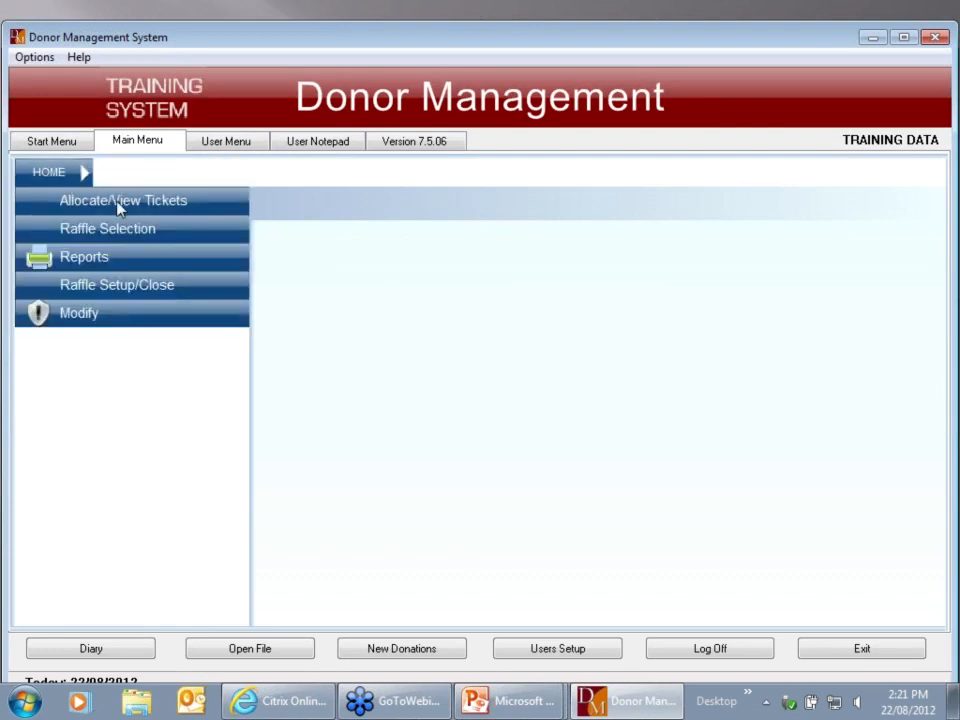
pyautogui.click(200, 242)
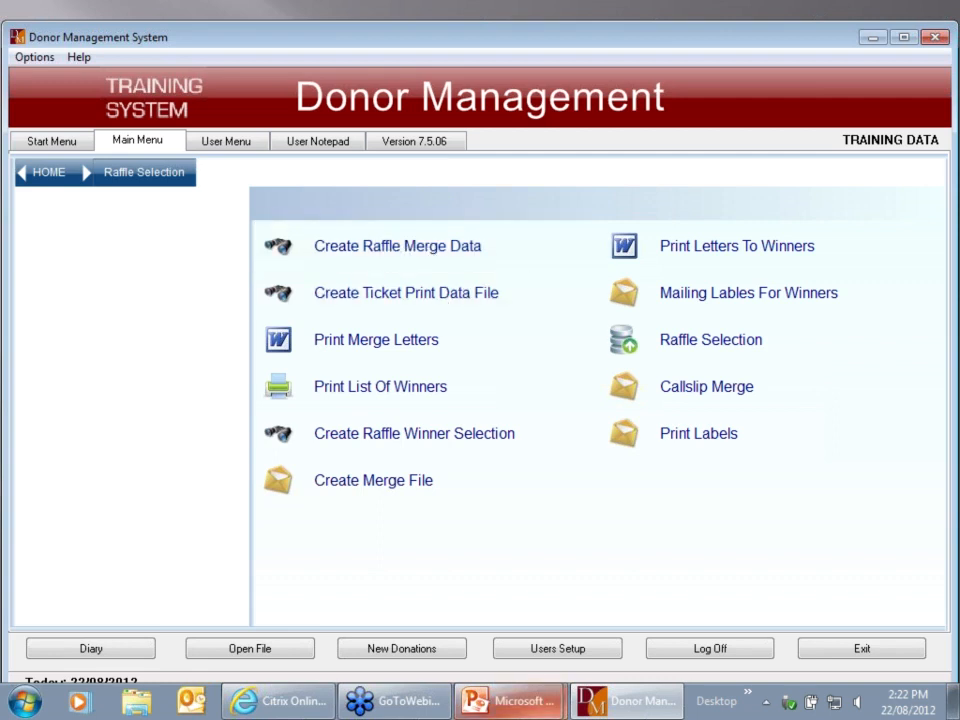
pyautogui.moveTo(521, 701)
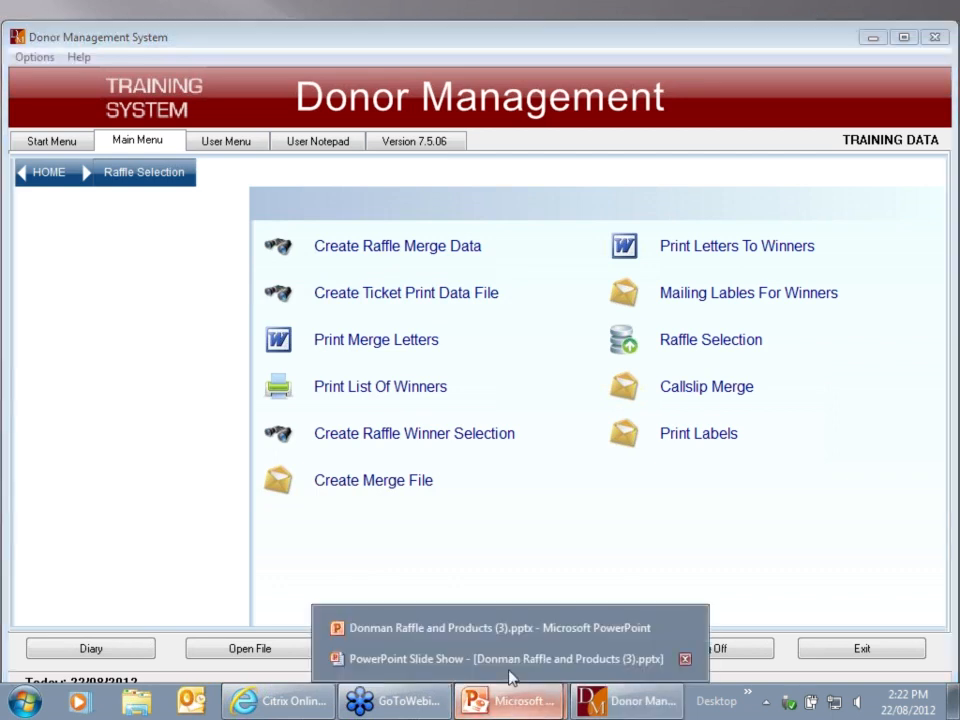
pyautogui.click(510, 659)
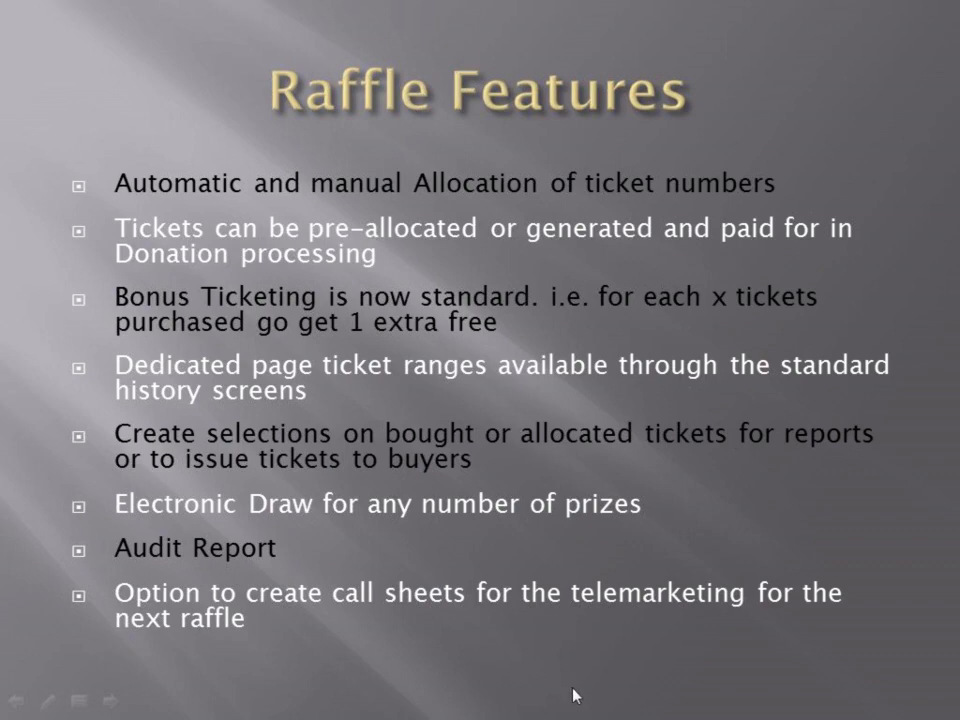
pyautogui.hotkey('alt', 'Tab')
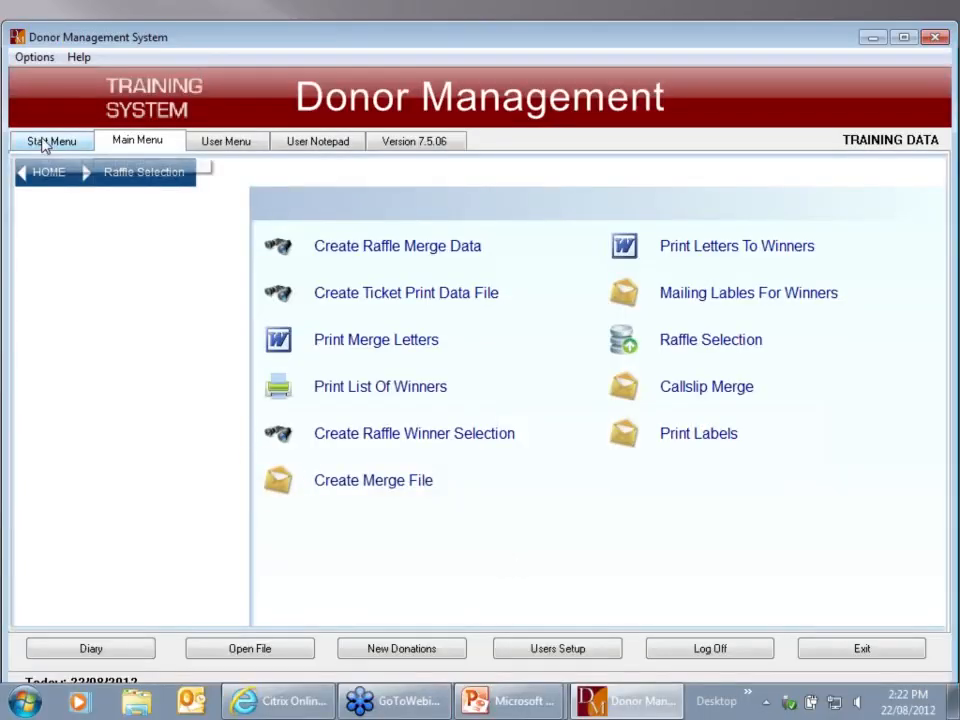
# From the module start page, open Donor Entry's $ Full Transaction History and dismiss the TraceBack error
pyautogui.click(44, 145)
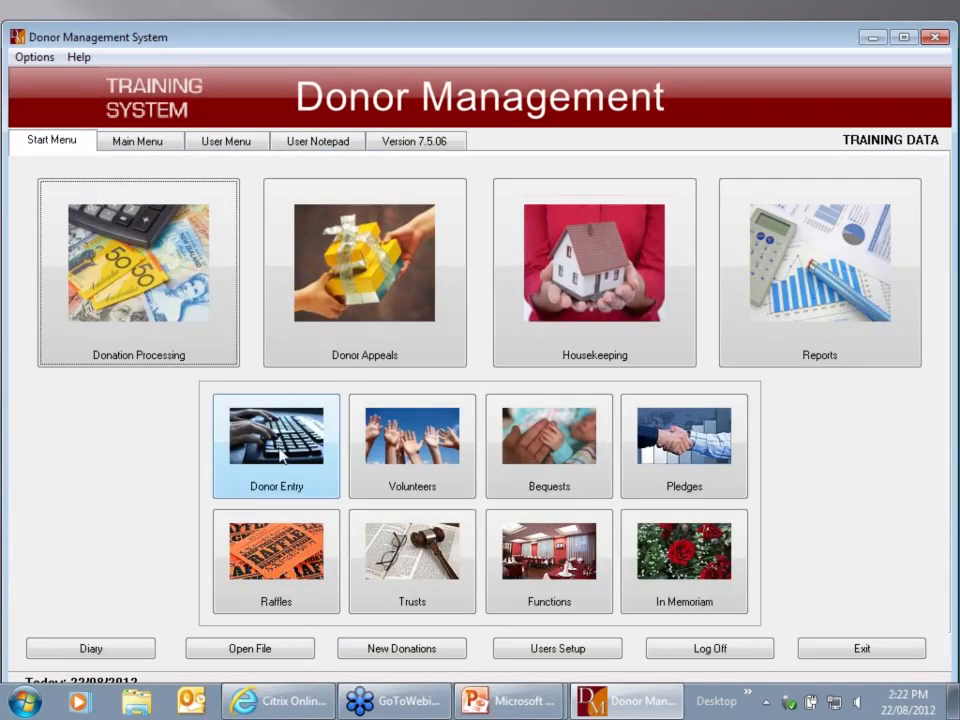
pyautogui.click(285, 455)
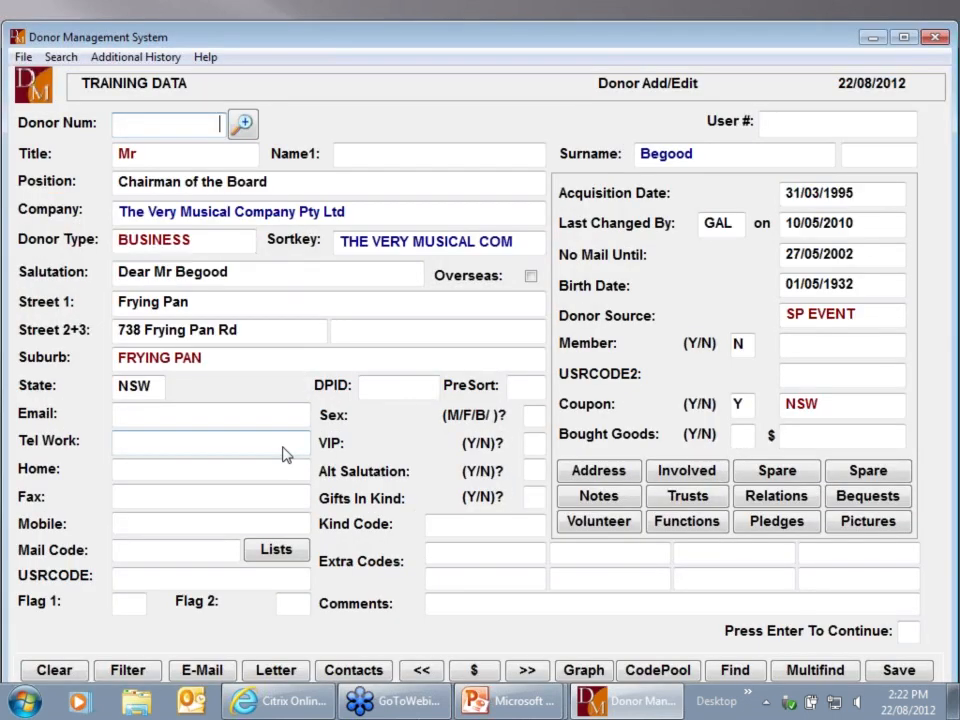
pyautogui.click(485, 672)
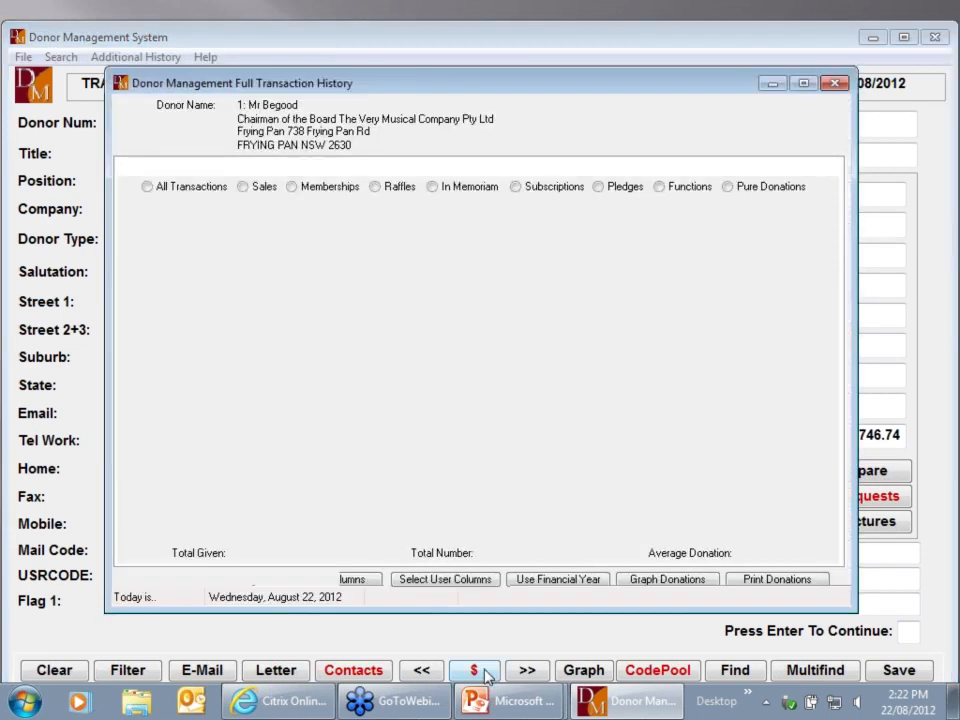
pyautogui.click(550, 416)
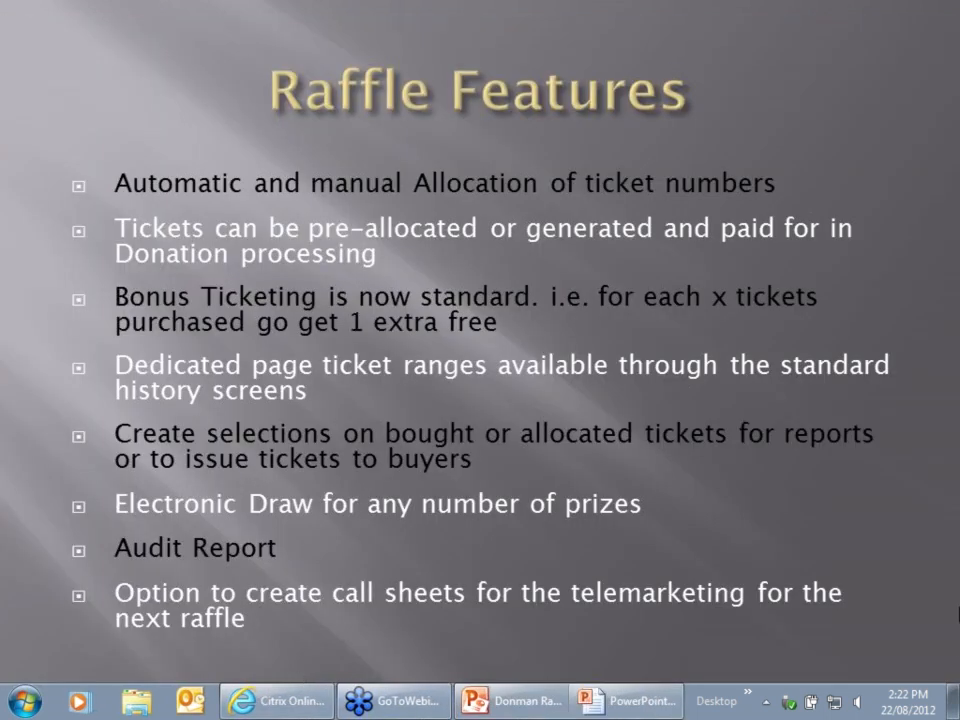
# Launch DM07_TST, log in as GAL, and retry the donor's transaction history, dismissing the error
pyautogui.click(952, 708)
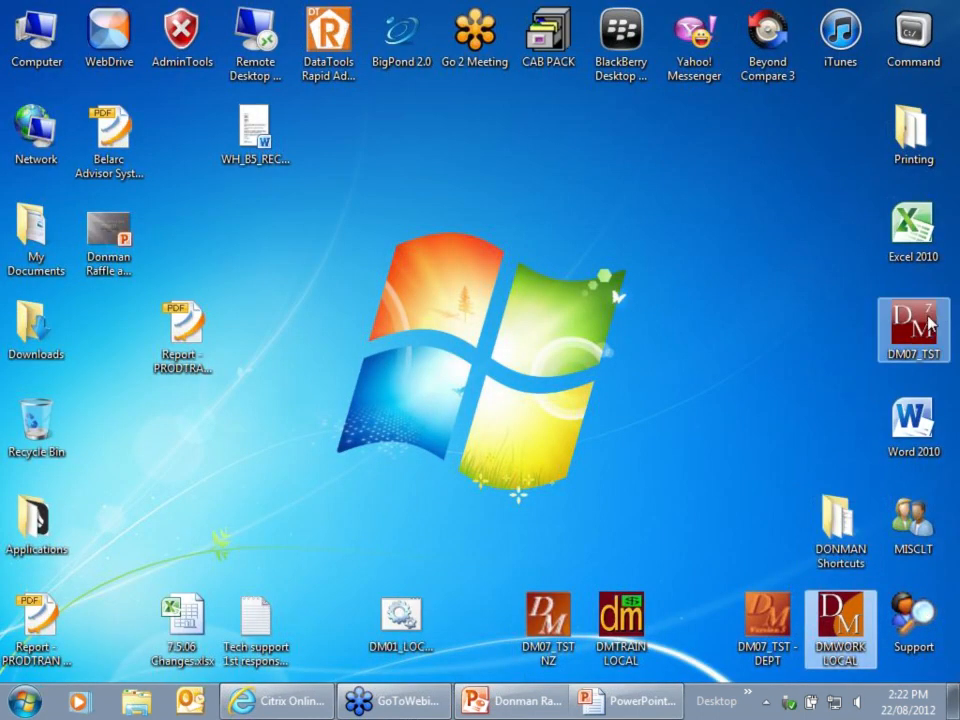
pyautogui.doubleClick(929, 323)
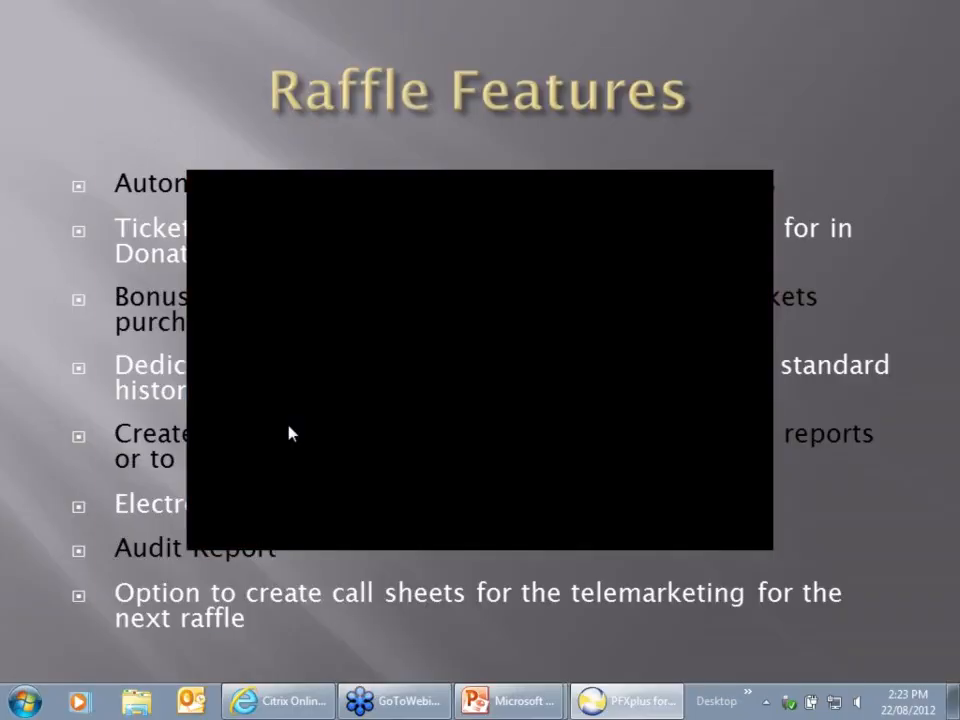
pyautogui.write('GAL')
pyautogui.press('Tab')
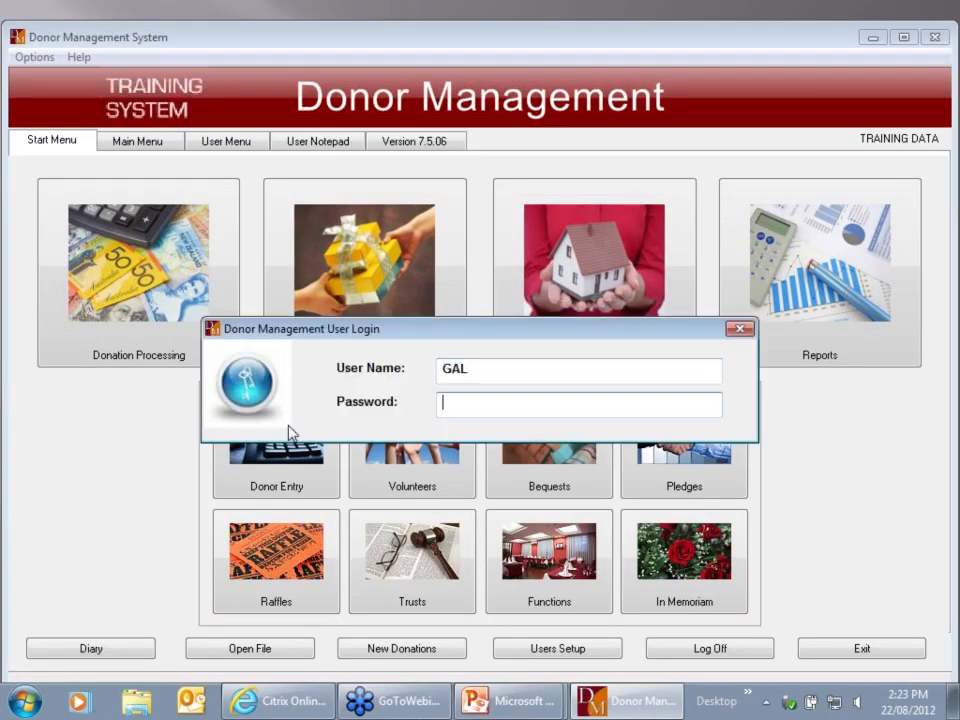
pyautogui.press('Return')
pyautogui.click(280, 430)
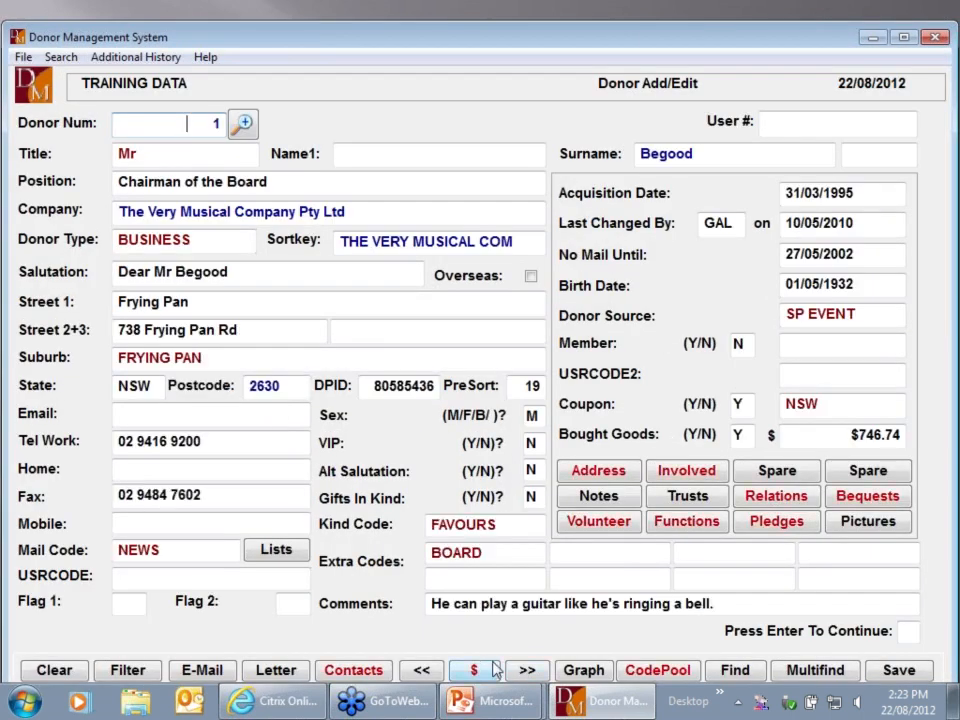
pyautogui.click(478, 669)
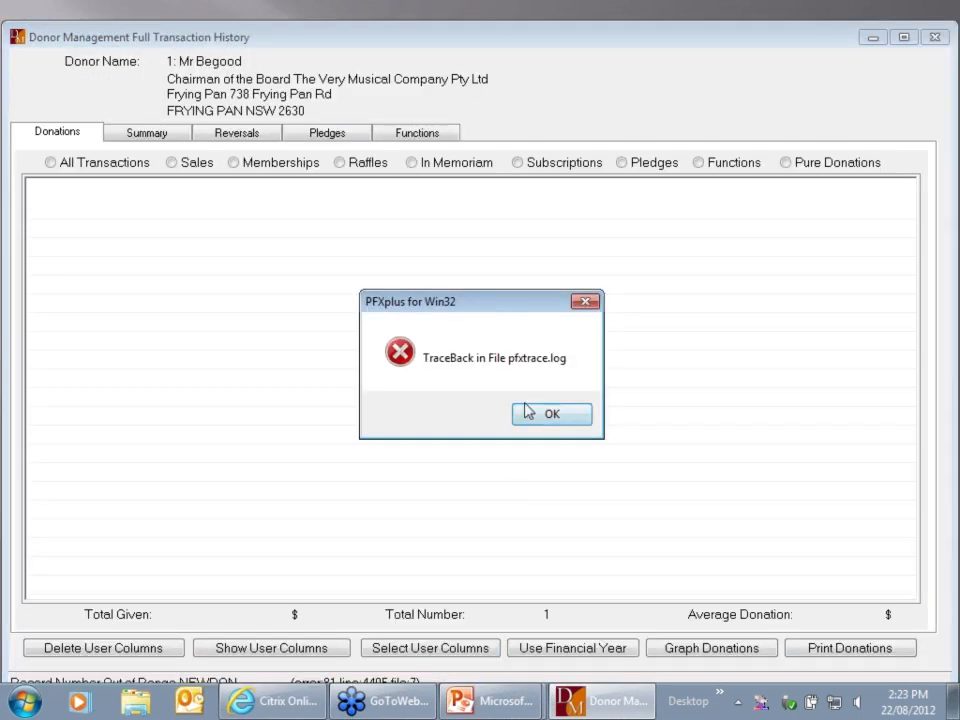
pyautogui.click(577, 418)
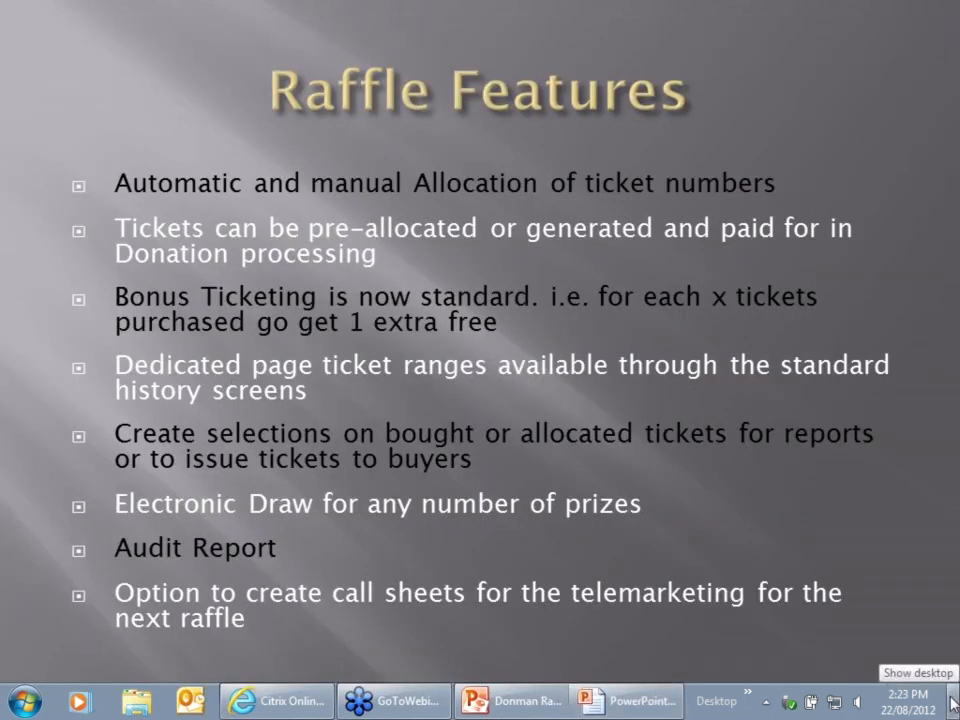
# Relaunch the program from the desktop and acknowledge the TRAINING SYSTEM notice
pyautogui.click(953, 703)
pyautogui.doubleClick(918, 318)
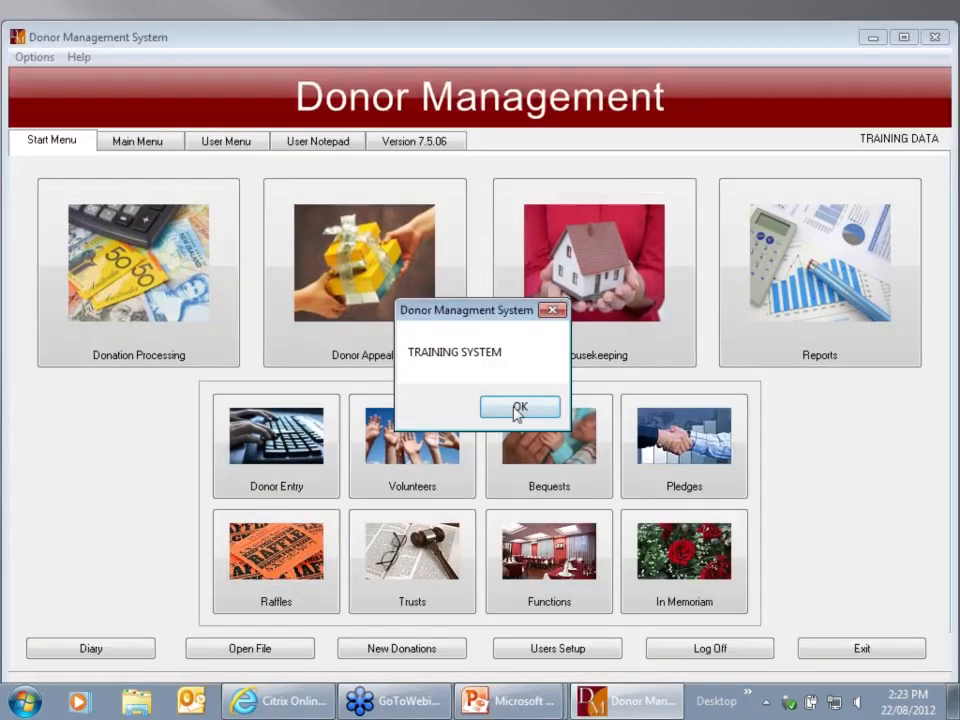
pyautogui.click(524, 410)
pyautogui.click(519, 412)
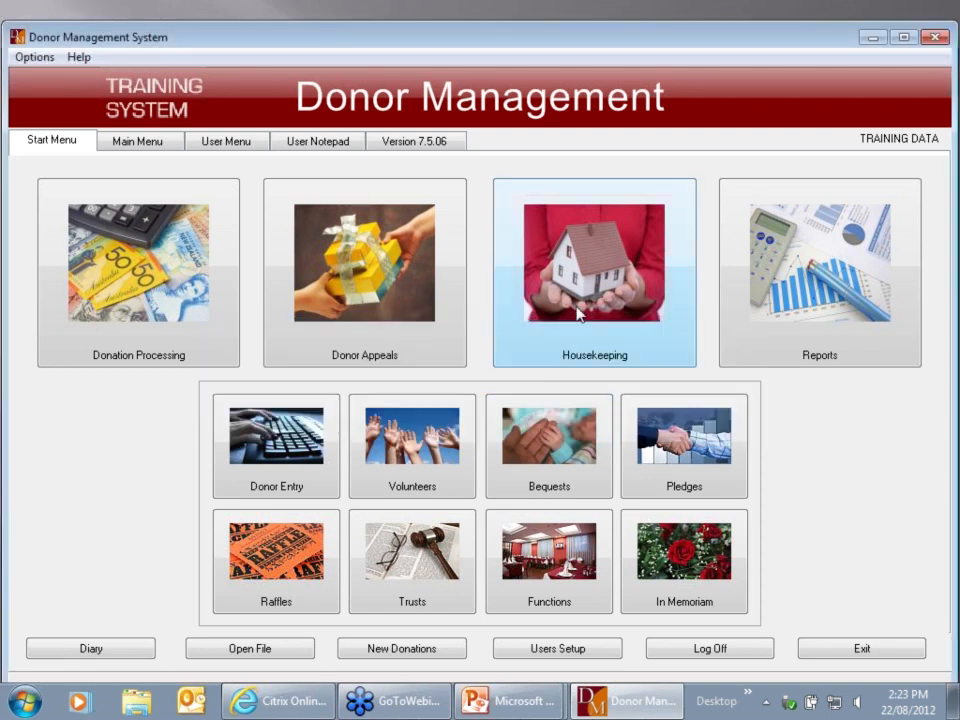
# Reindex the NEWDON file via Housekeeping > Reindex, continuing past ERROR 75
pyautogui.click(596, 275)
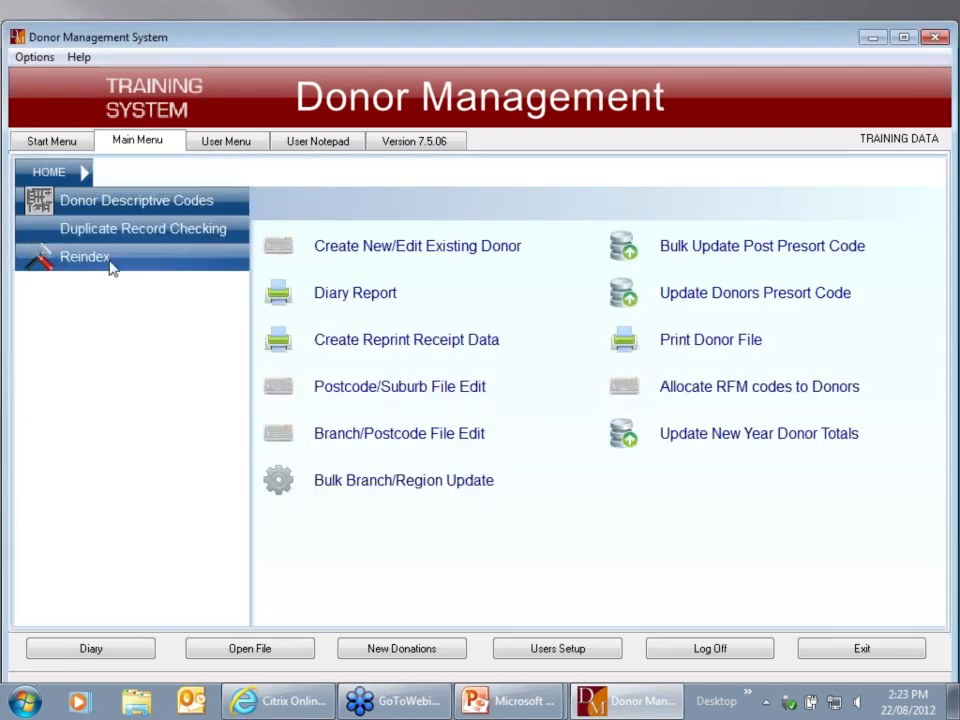
pyautogui.click(105, 264)
pyautogui.click(432, 461)
pyautogui.click(362, 304)
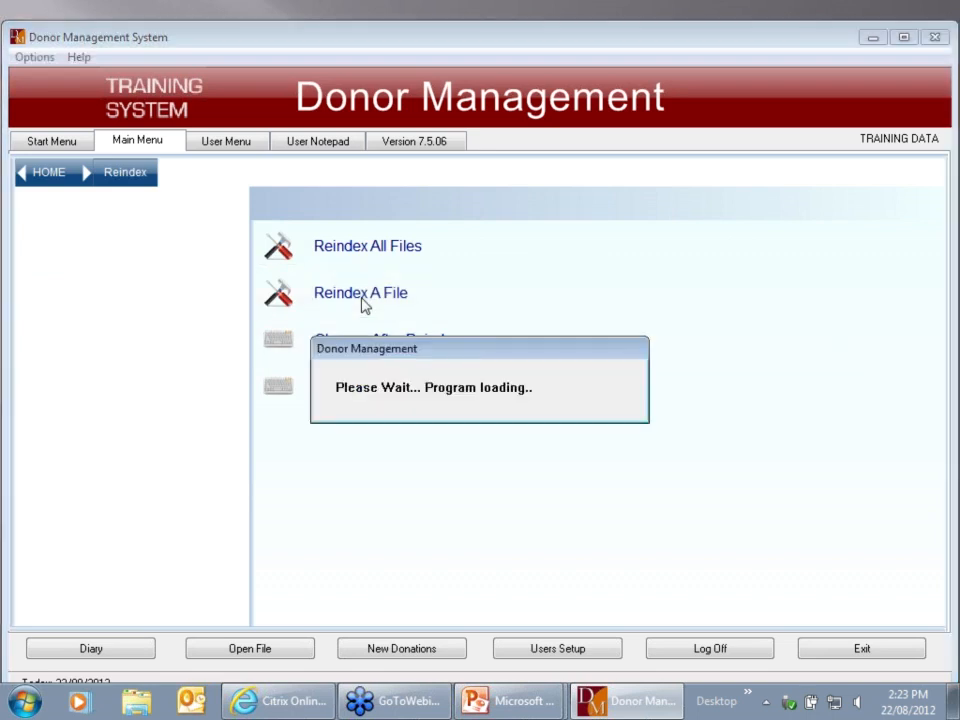
pyautogui.write('NEWDON')
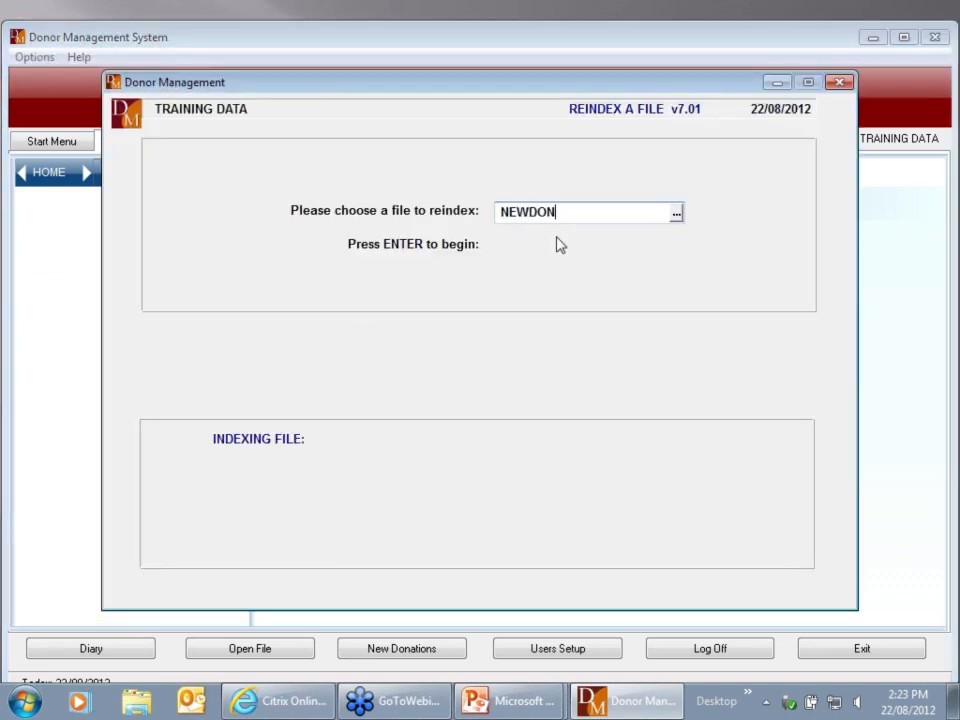
pyautogui.press('Return')
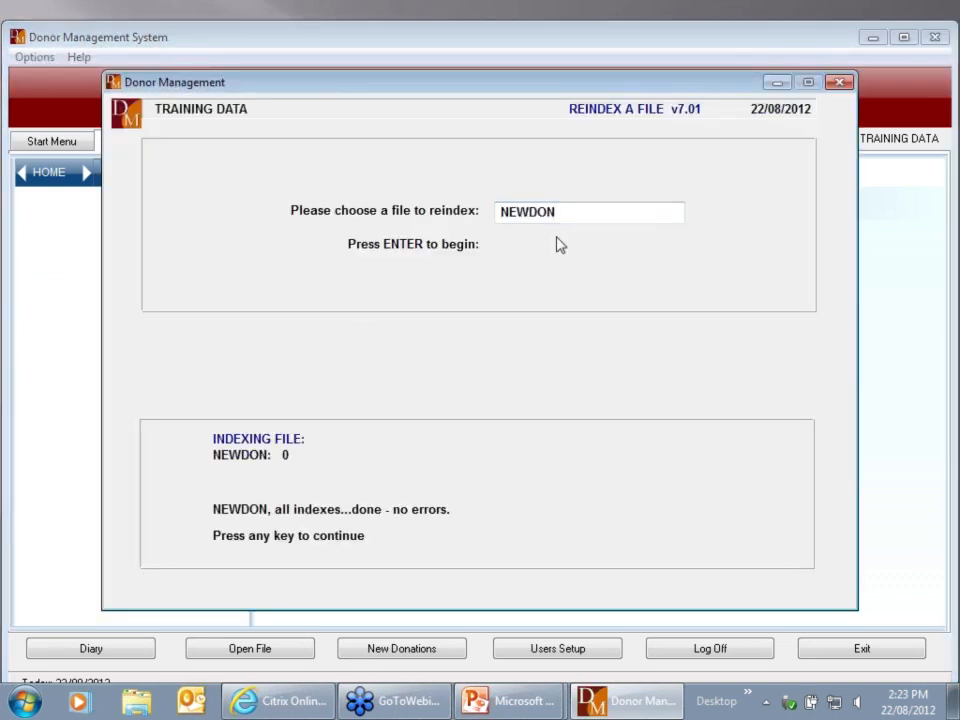
pyautogui.press('Escape')
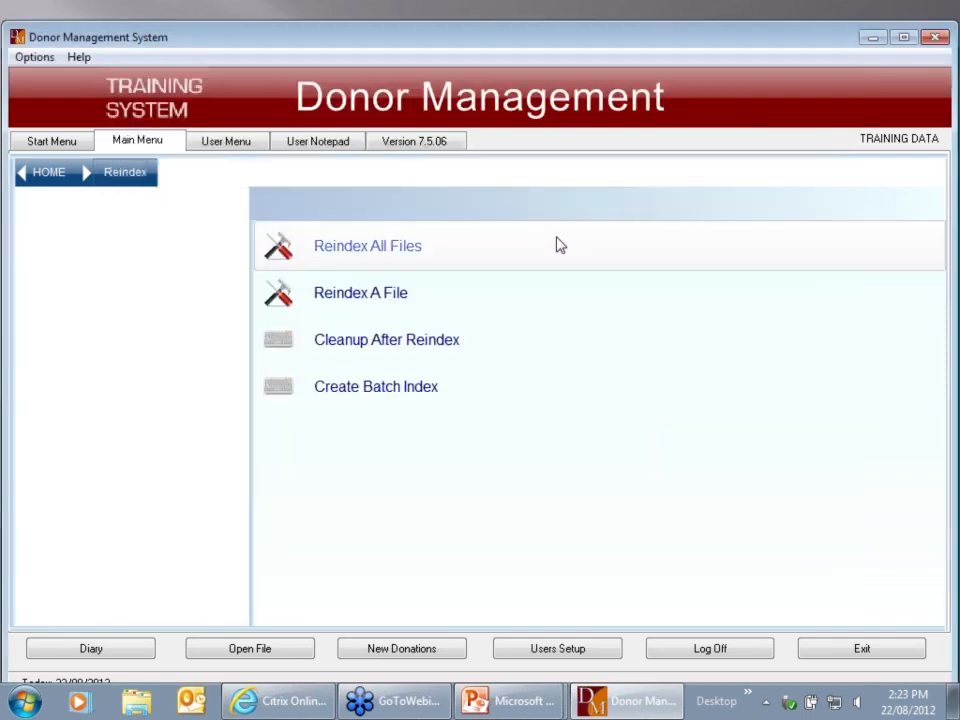
pyautogui.press('Escape')
pyautogui.click(268, 441)
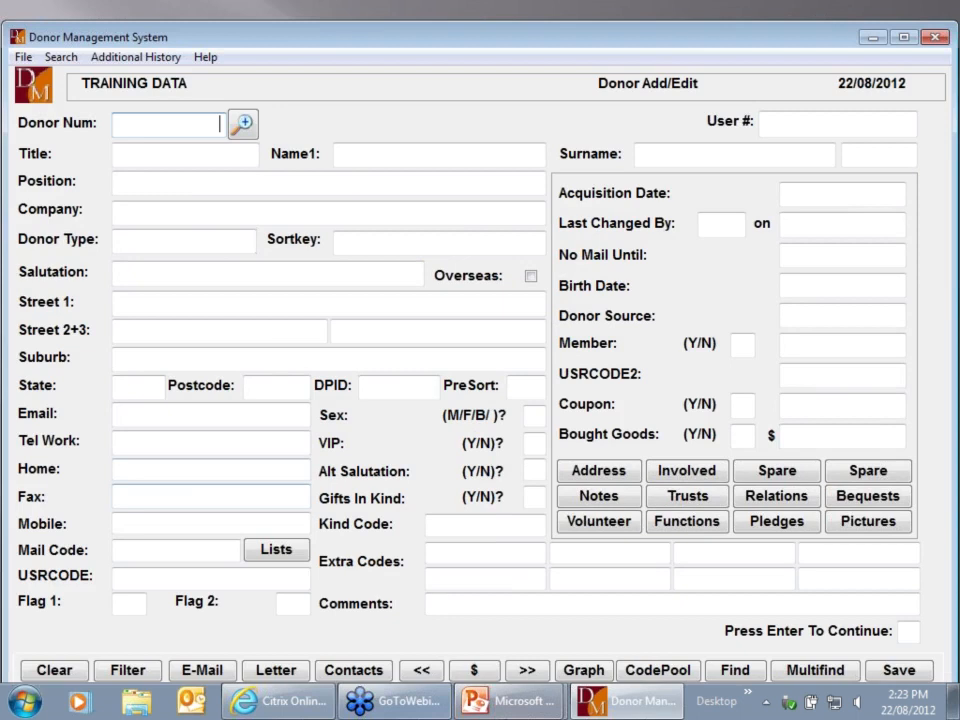
# Load donor 1's Full Transaction History and view its Tickets tab with tickets 2001–2004
pyautogui.click(527, 670)
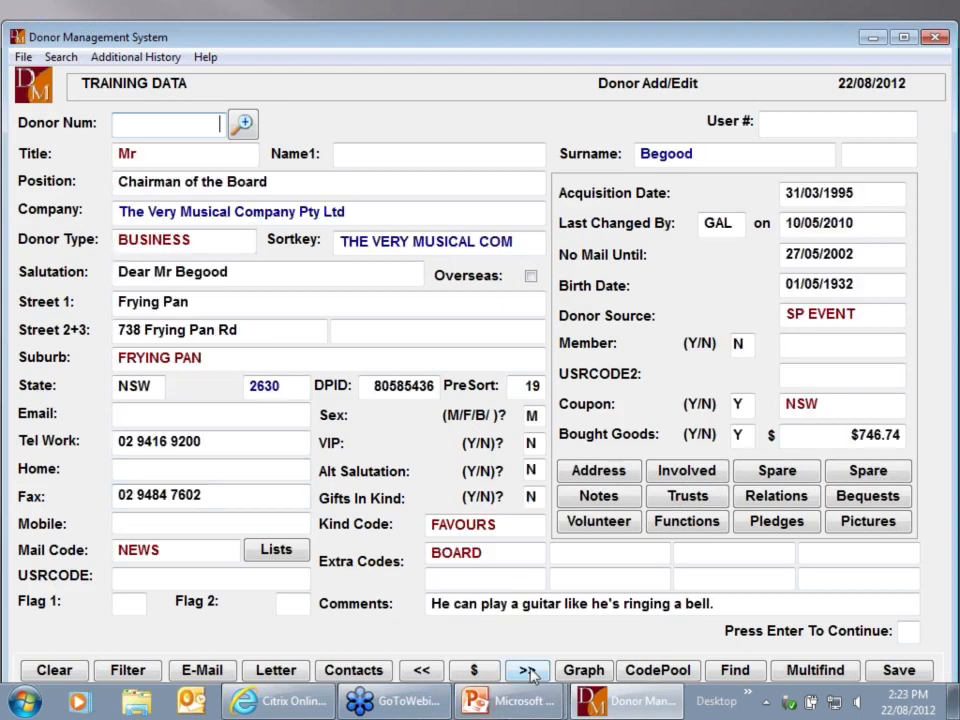
pyautogui.click(474, 670)
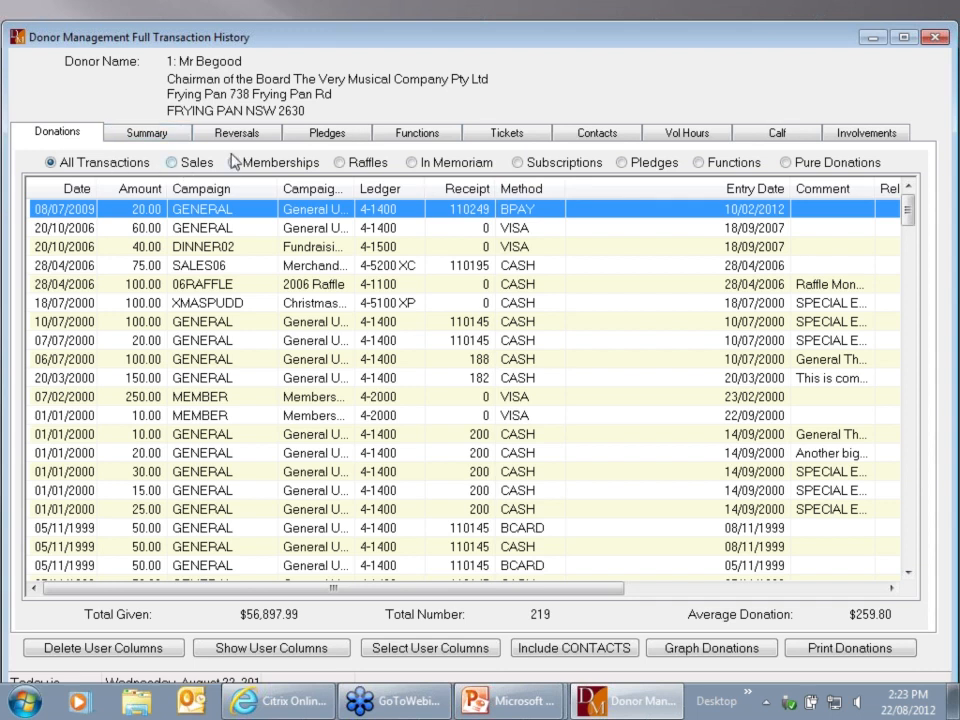
pyautogui.click(508, 135)
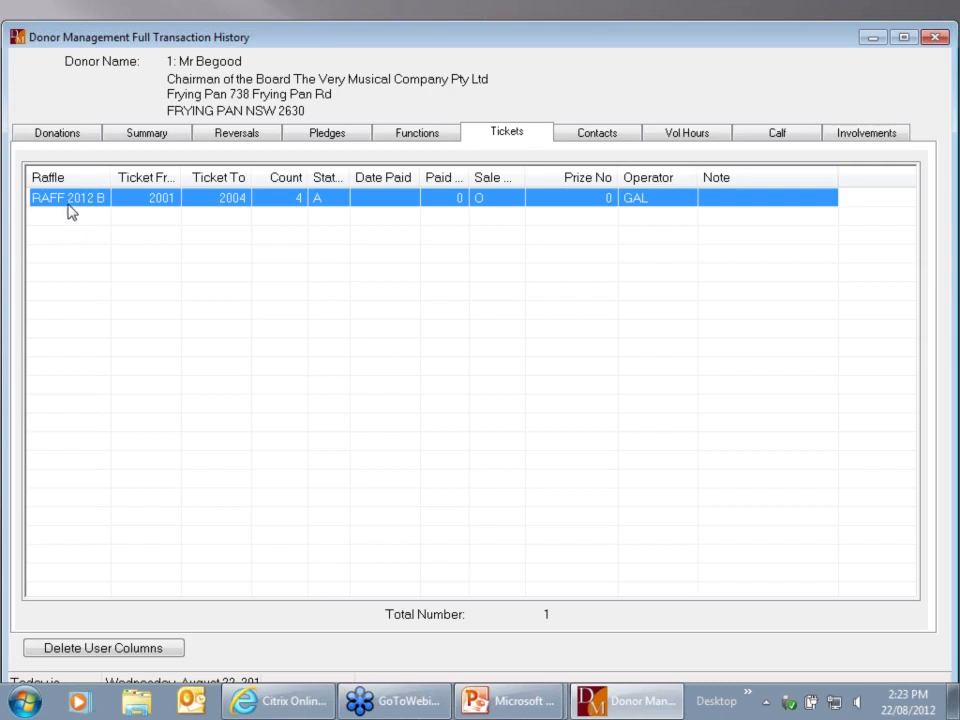
# Autofit the Ticket From and Status columns, widen Paid By, then show the Donations list
pyautogui.moveTo(181, 175); pyautogui.dragTo(183, 175)
pyautogui.doubleClick(183, 175)
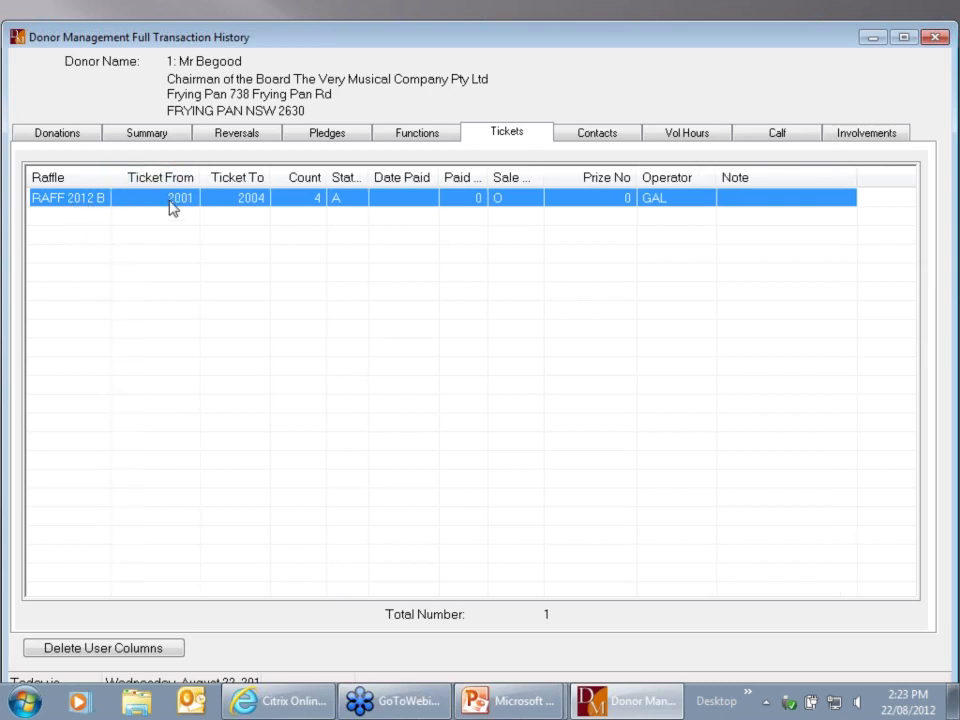
pyautogui.doubleClick(369, 177)
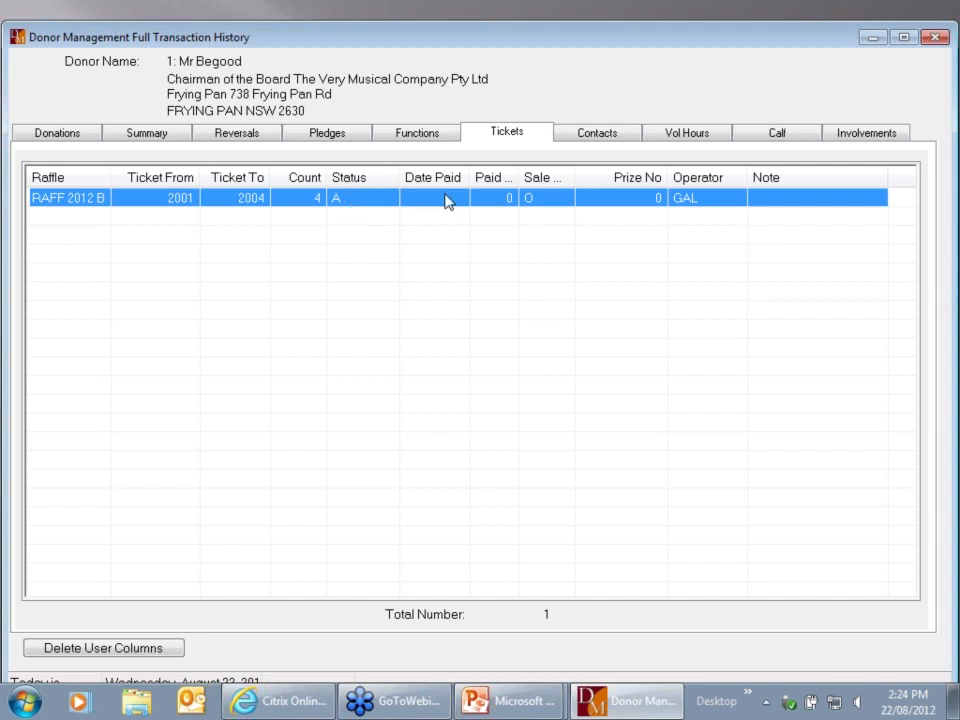
pyautogui.moveTo(515, 172); pyautogui.dragTo(563, 172)
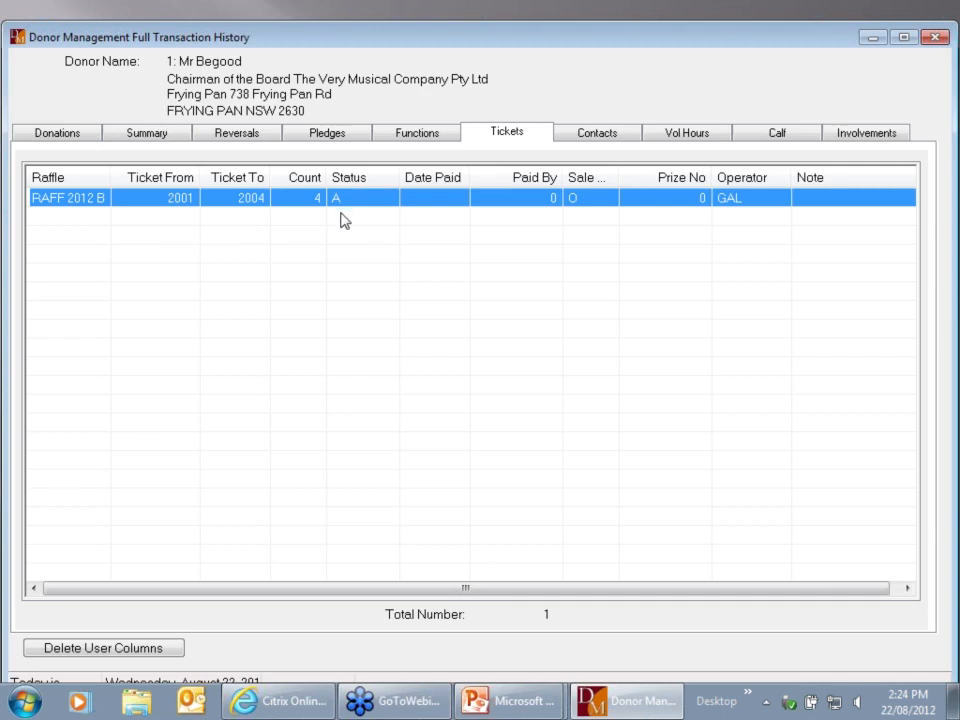
pyautogui.click(56, 136)
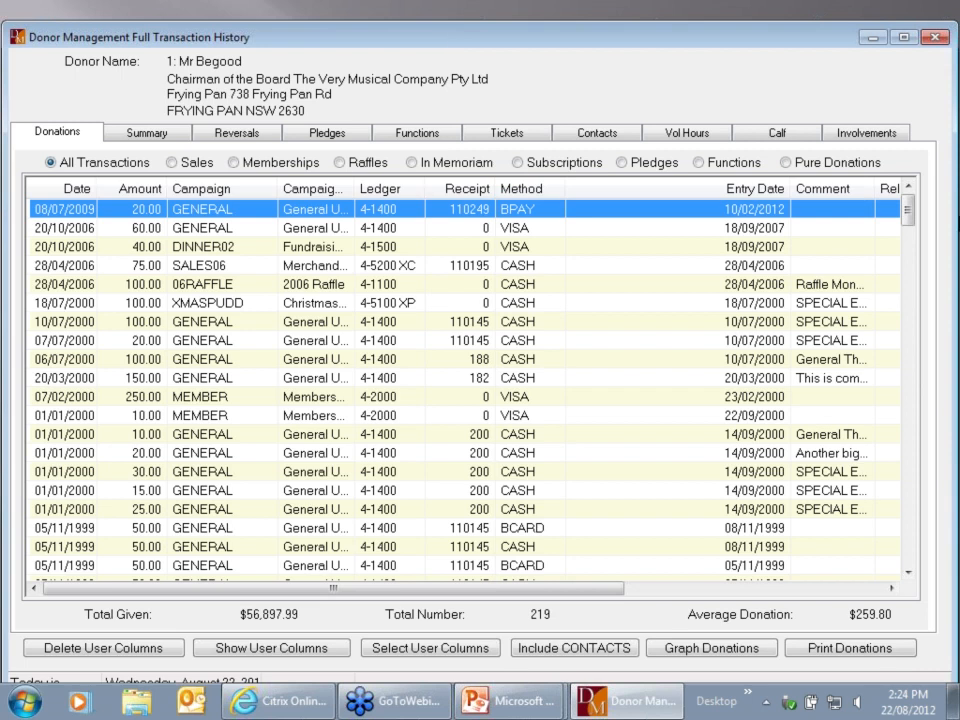
# Close donor 1's Full Transaction History window to return to the donor record
pyautogui.click(934, 40)
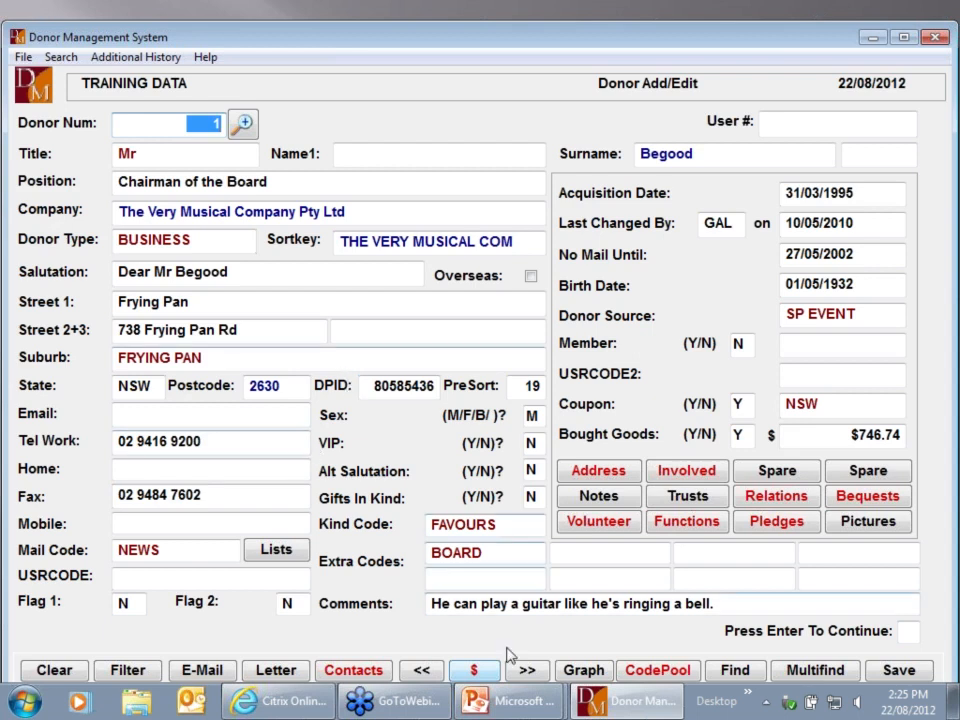
# Switch from the PowerPoint editor back to the running slide show on the Raffle Features slide
pyautogui.click(525, 706)
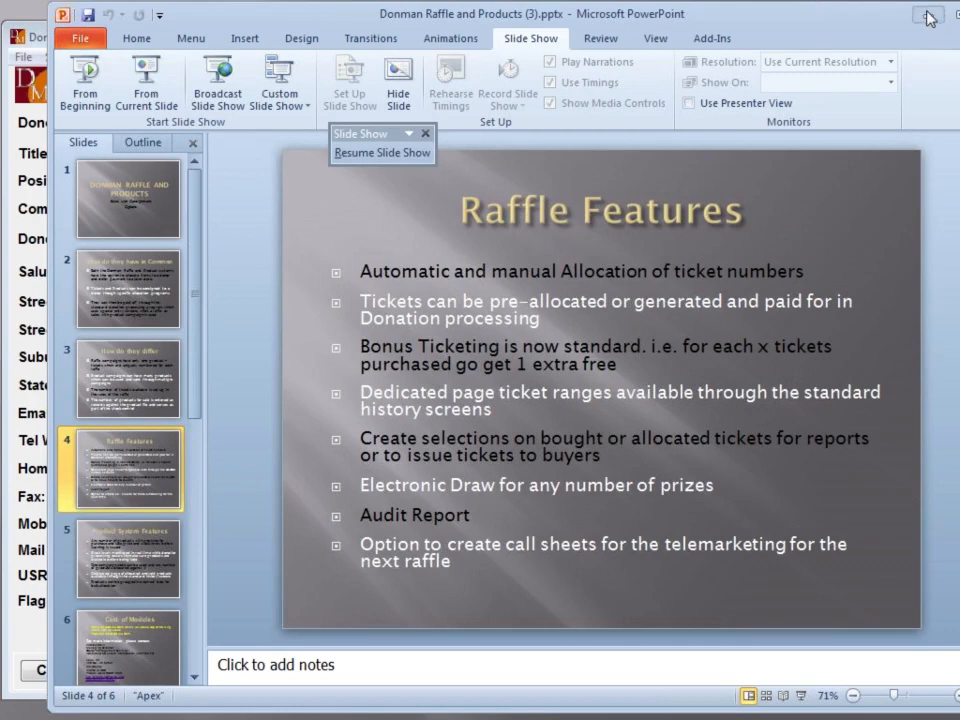
pyautogui.click(510, 700)
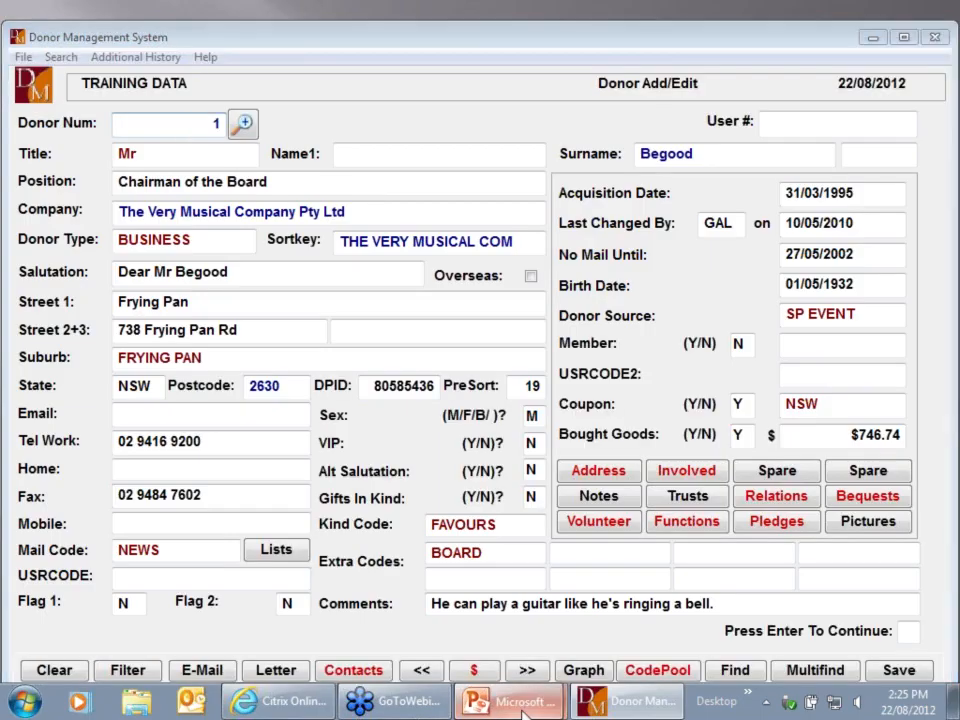
pyautogui.moveTo(510, 700)
pyautogui.moveTo(457, 670)
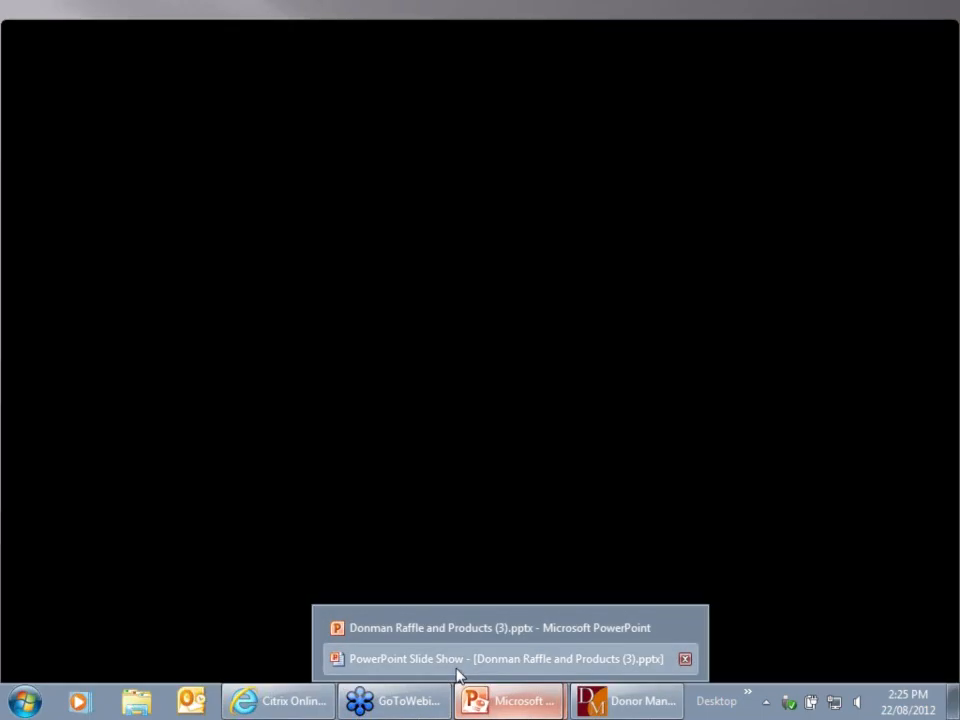
pyautogui.click(457, 668)
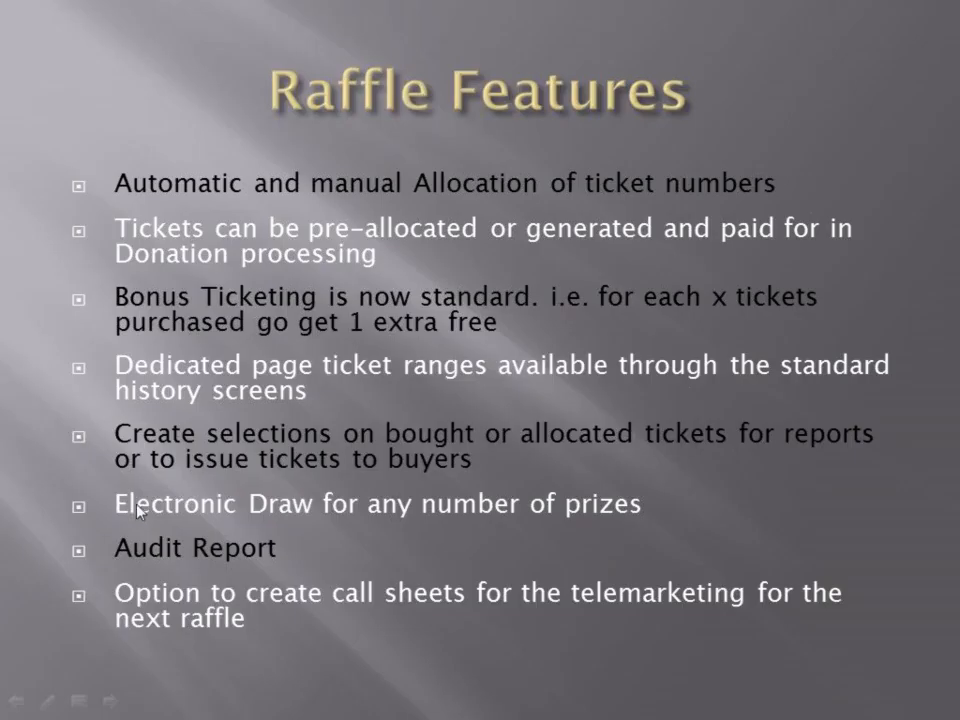
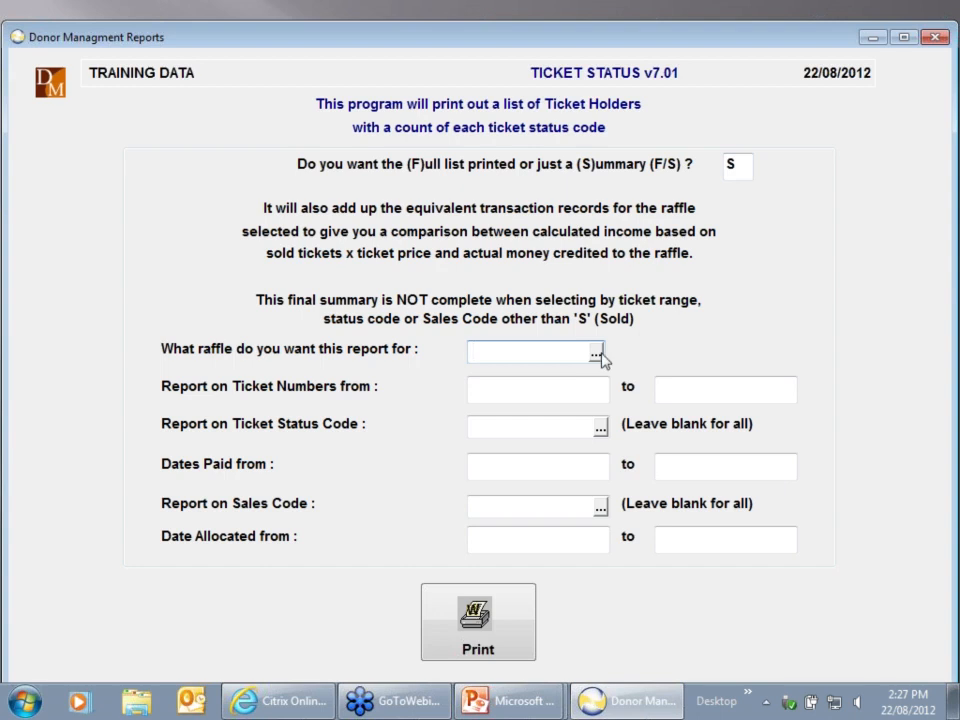
# Run the summary Ticket Status report for raffle RAFF 2012 B to print preview, then close it
pyautogui.click(597, 355)
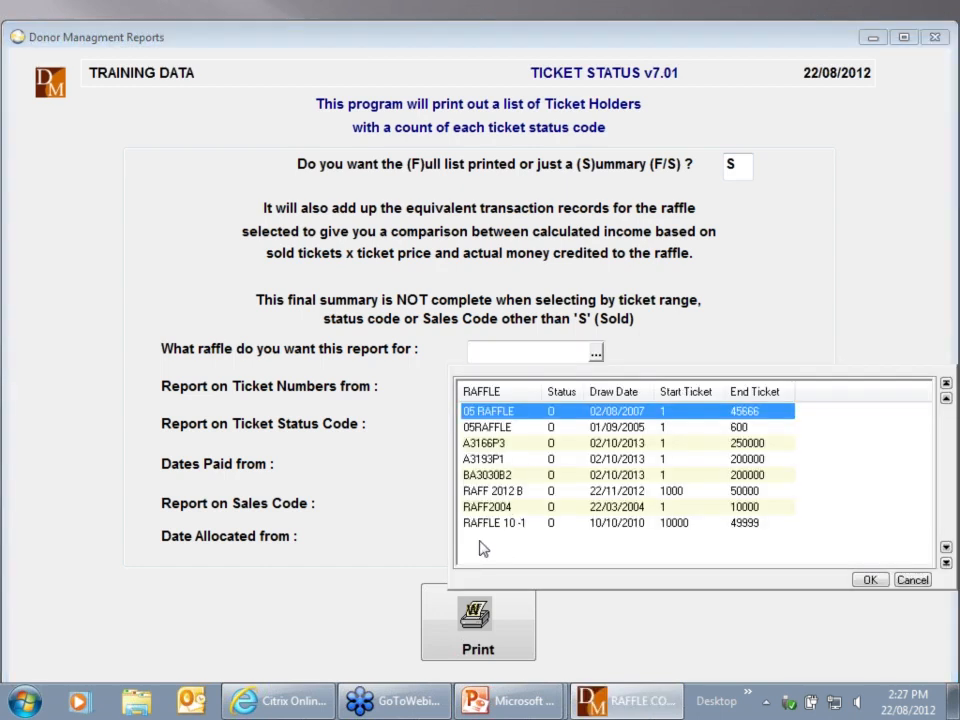
pyautogui.doubleClick(496, 491)
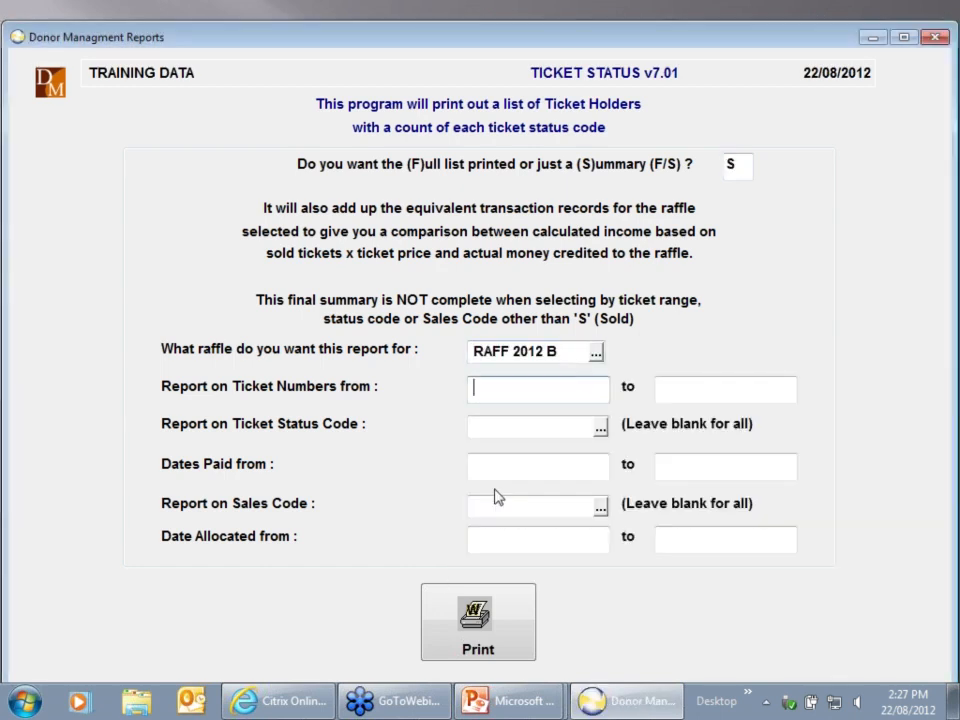
pyautogui.press('Tab')
pyautogui.press('Tab')
pyautogui.press('Tab')
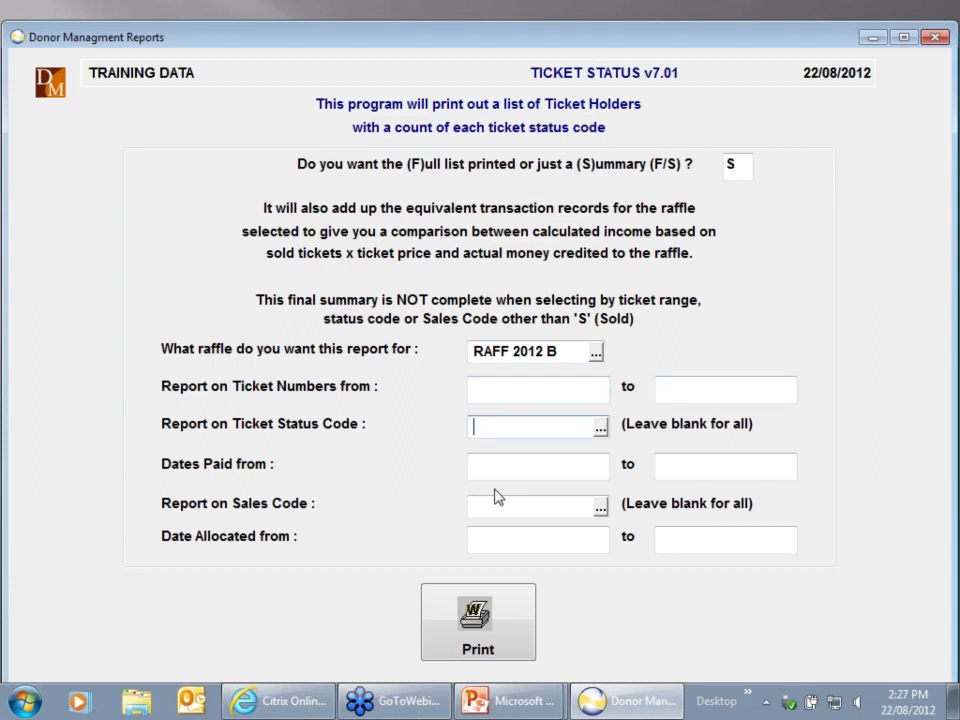
pyautogui.press('Tab')
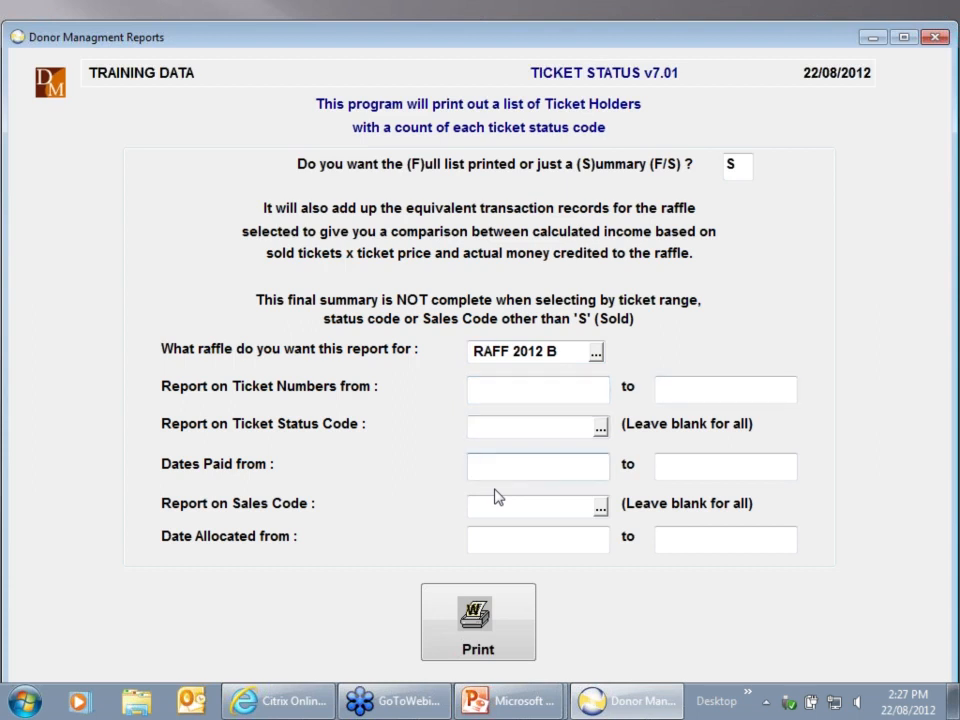
pyautogui.press('Tab')
pyautogui.press('Tab')
pyautogui.press('Tab')
pyautogui.press('Tab')
pyautogui.press('Tab')
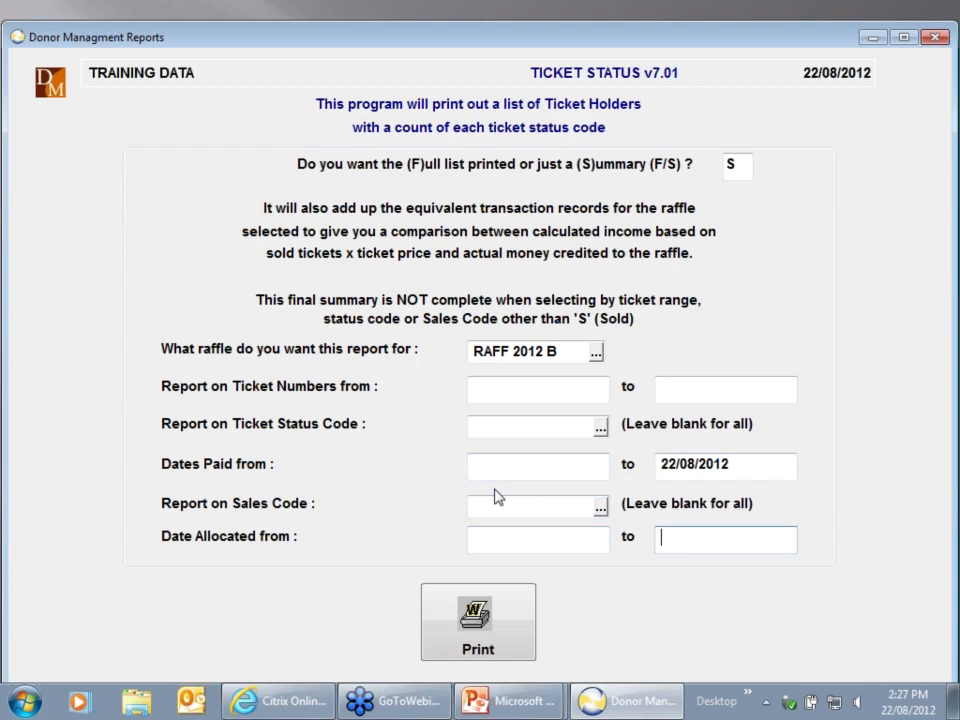
pyautogui.press('Return')
pyautogui.press('Tab')
pyautogui.press('Tab')
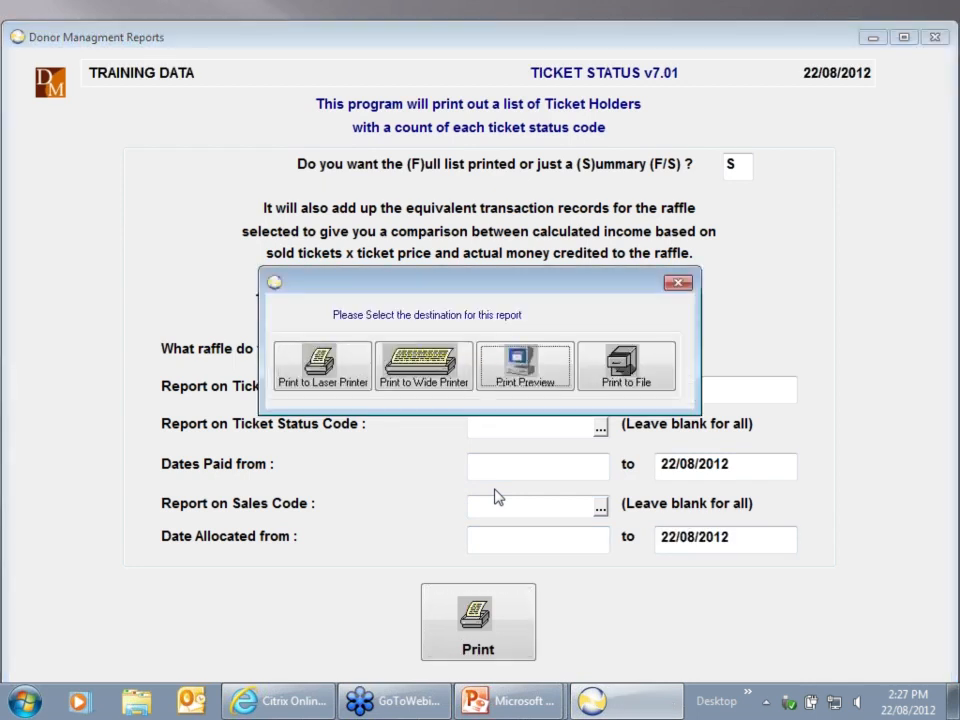
pyautogui.press('Return')
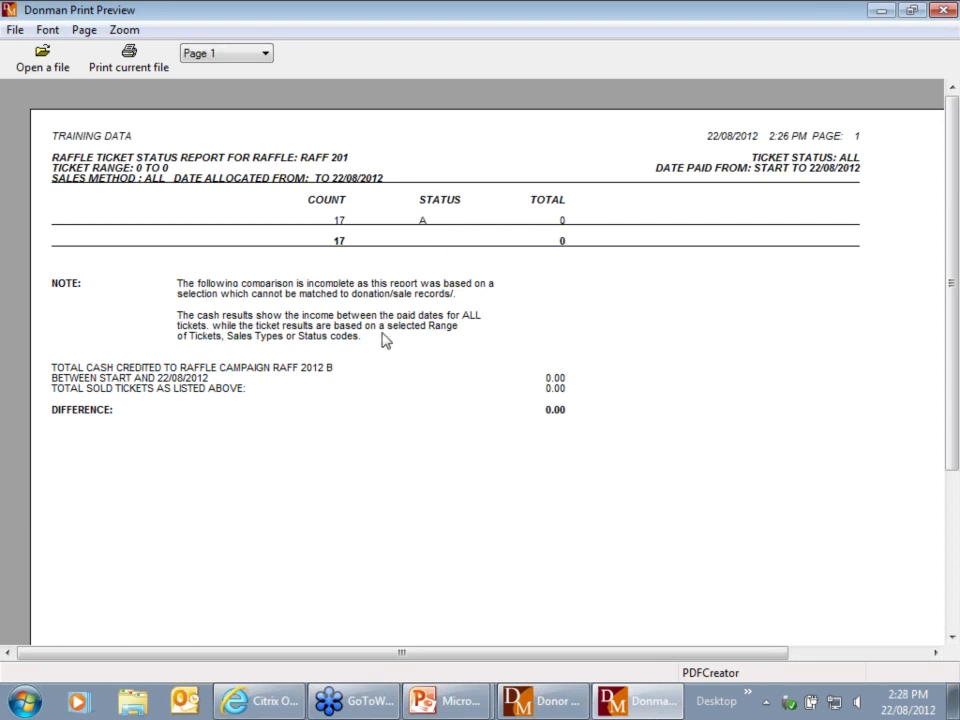
pyautogui.hotkey('alt', 'F4')
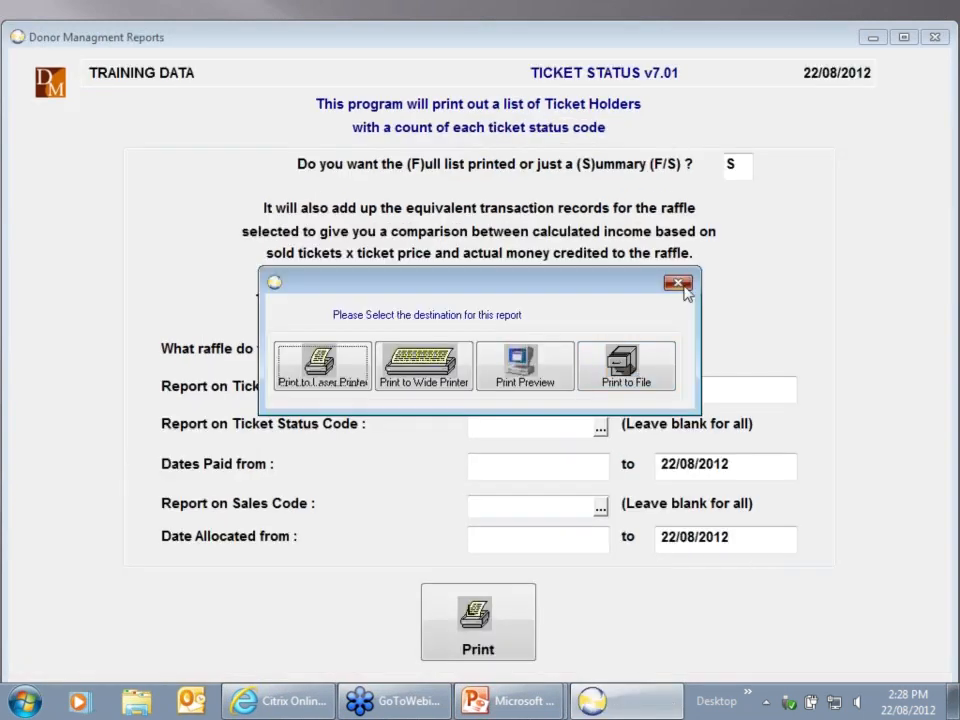
# Reopen the Ticket Status Report and choose report type F for a full list
pyautogui.click(679, 284)
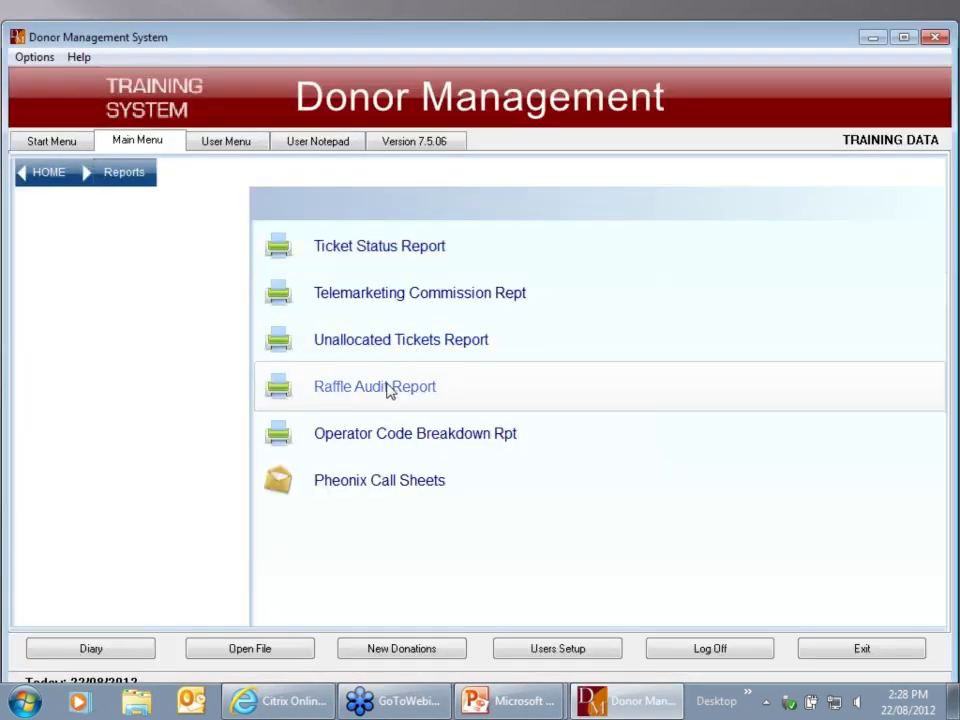
pyautogui.click(390, 391)
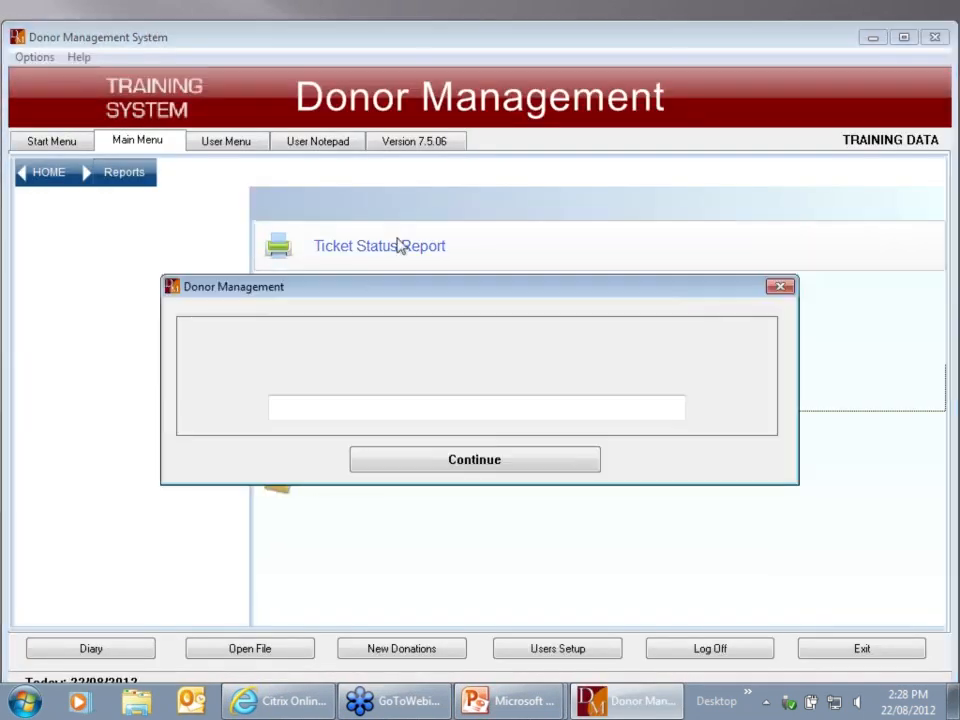
pyautogui.click(425, 464)
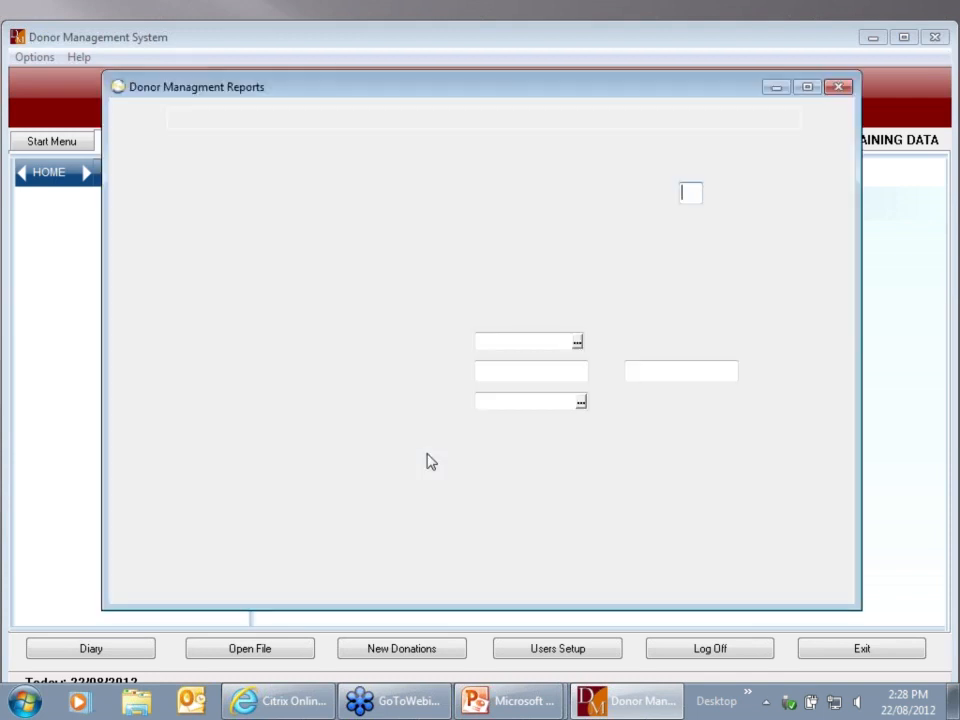
pyautogui.write('F')
pyautogui.press('Return')
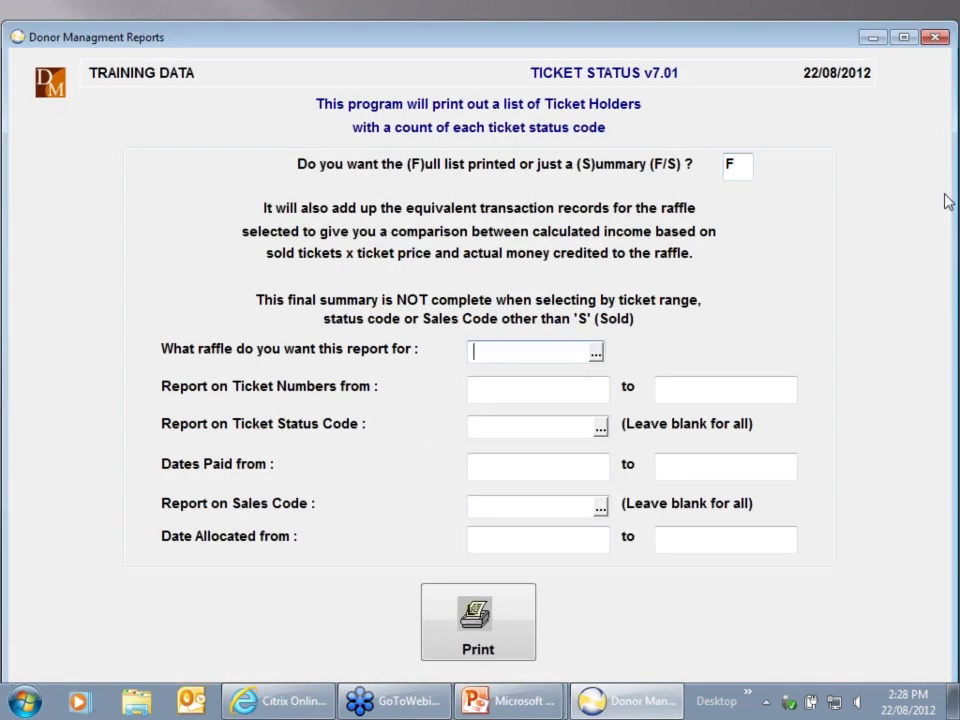
# Select raffle RAFF 2012 B, check the available status codes, and send the report to print
pyautogui.press('Return')
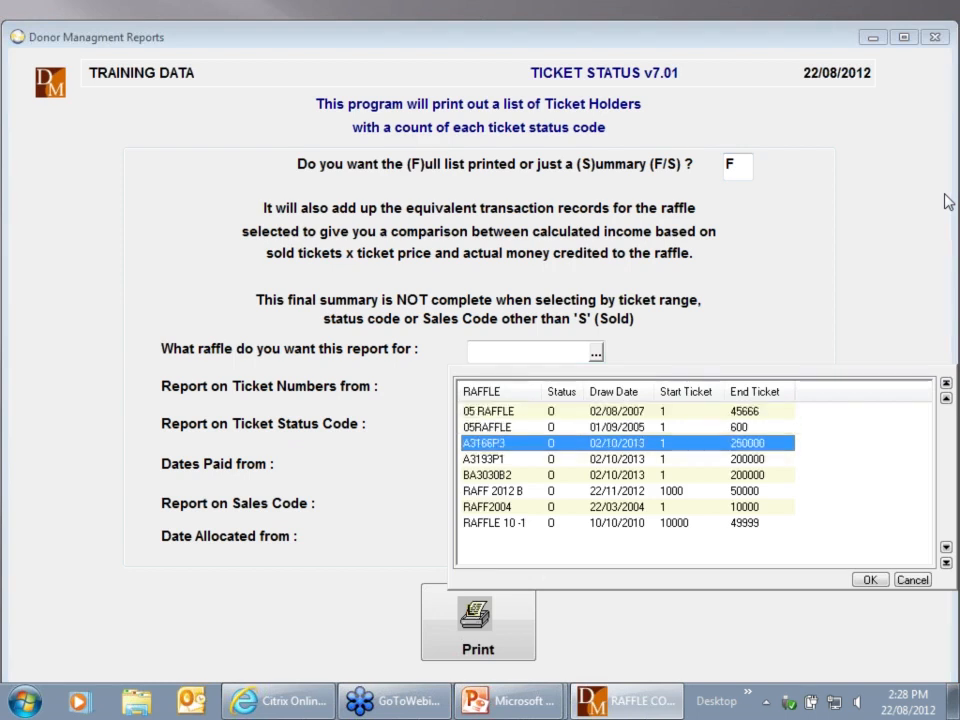
pyautogui.press('Down')
pyautogui.press('Down')
pyautogui.press('Down')
pyautogui.press('Return')
pyautogui.press('Return')
pyautogui.press('Return')
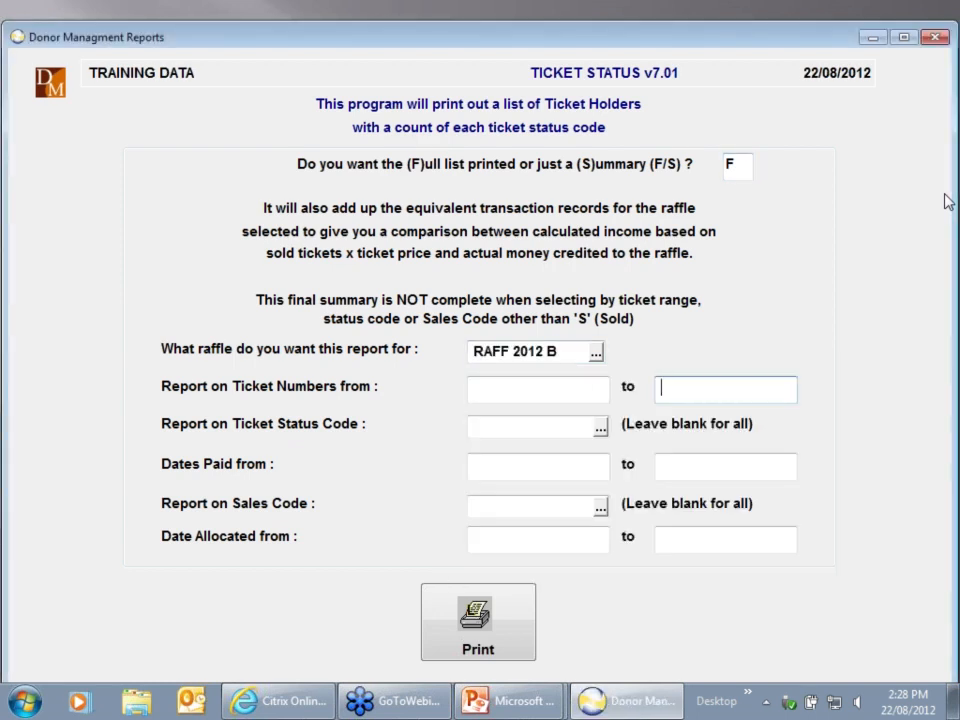
pyautogui.press('Return')
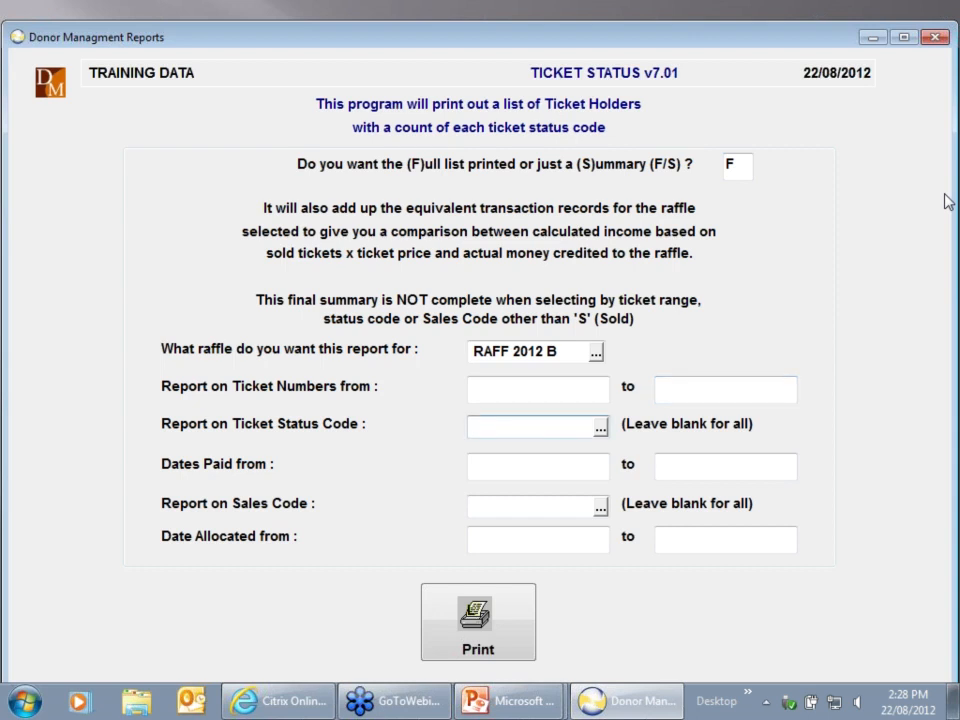
pyautogui.press('F2')
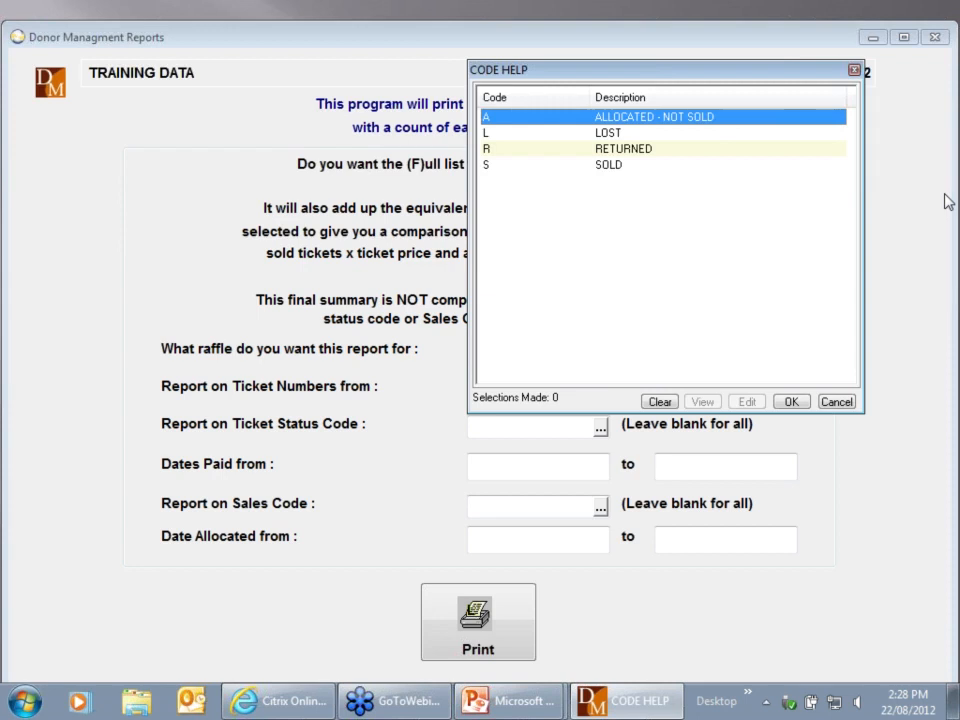
pyautogui.press('Escape')
pyautogui.press('Return')
pyautogui.press('Return')
pyautogui.press('Return')
pyautogui.press('Return')
pyautogui.press('Return')
pyautogui.press('Return')
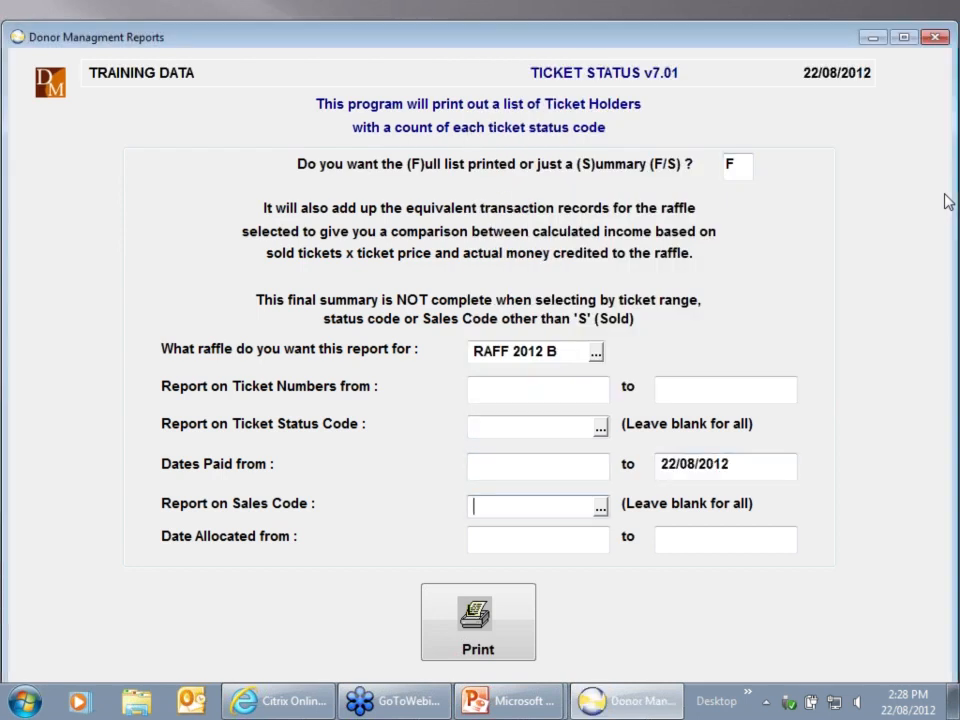
pyautogui.press('Return')
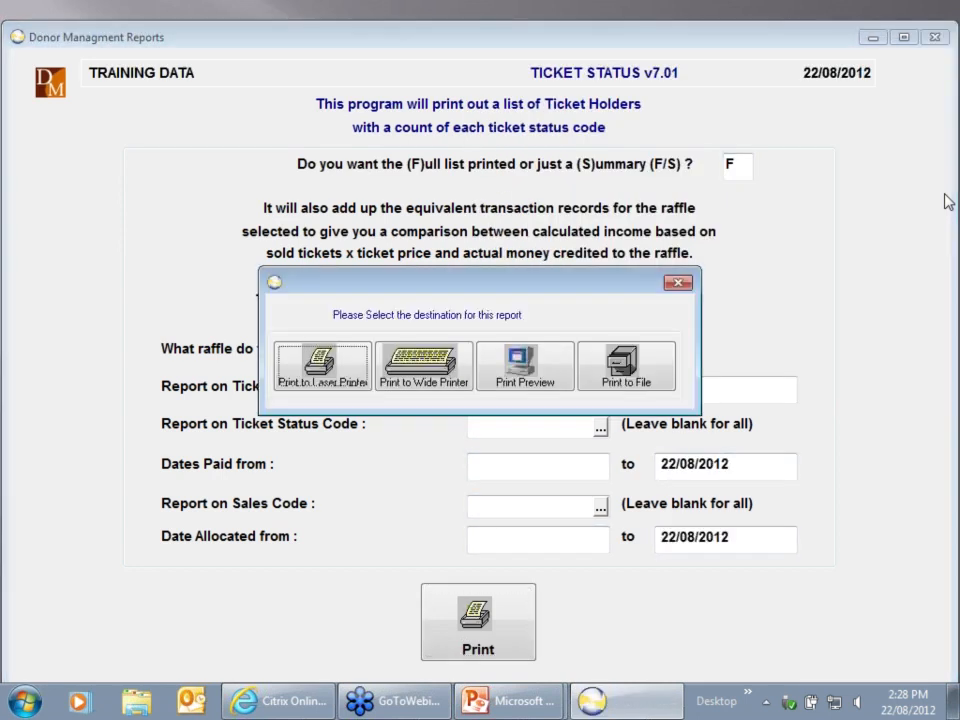
# Print preview the full RAFF 2012 B ticket status report, then close the preview
pyautogui.press('Tab')
pyautogui.press('Tab')
pyautogui.press('Return')
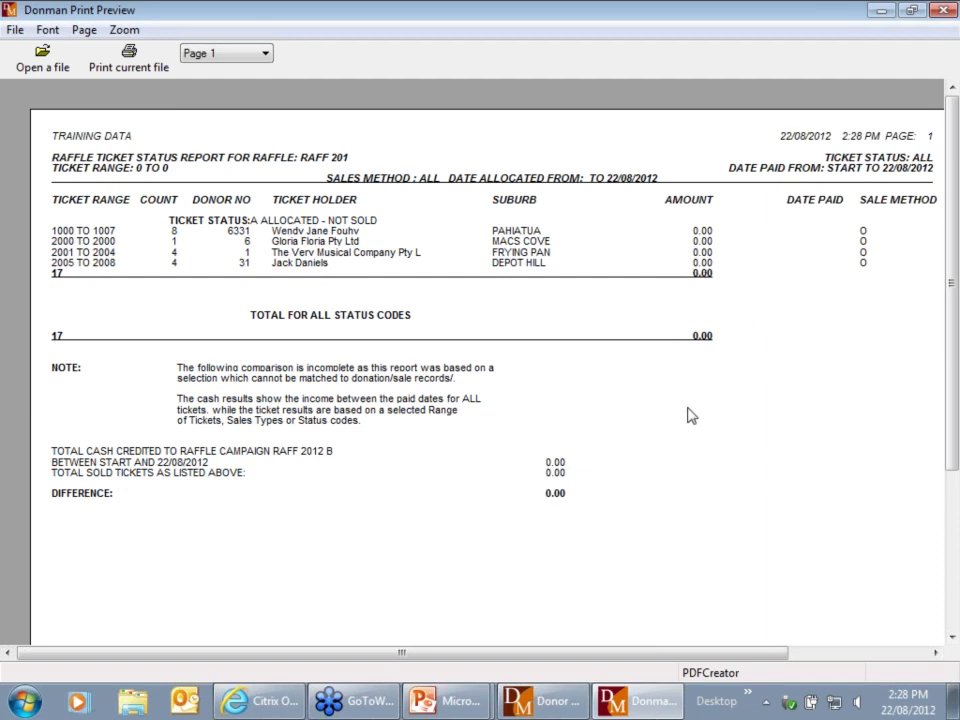
pyautogui.hotkey('alt', 'F4')
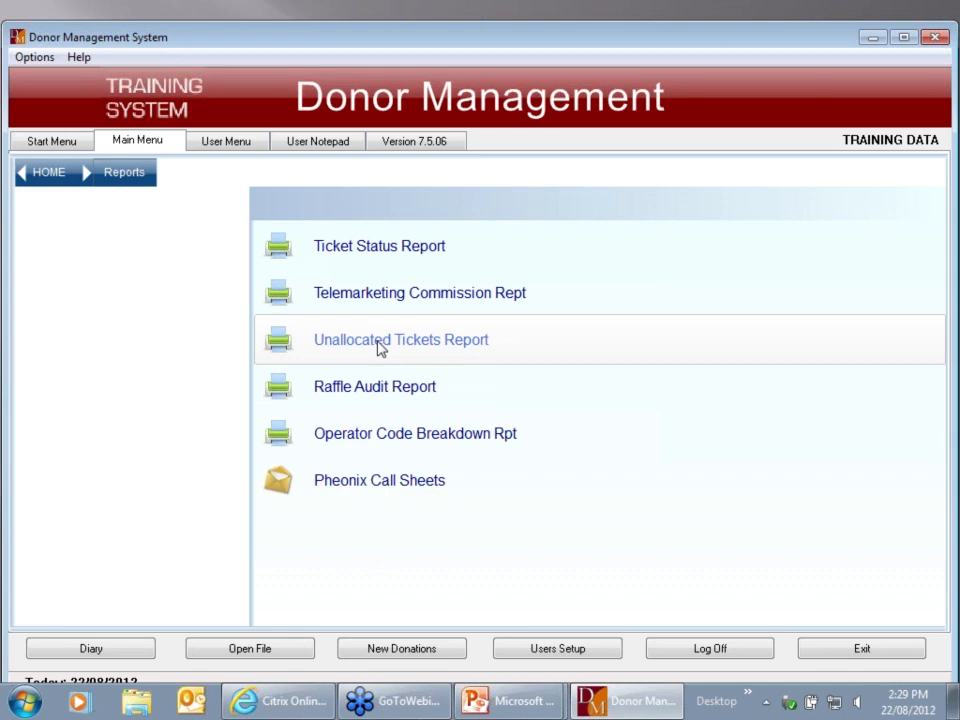
# Open the ticket holder report and select raffle RAFF2004
pyautogui.click(383, 395)
pyautogui.click(437, 459)
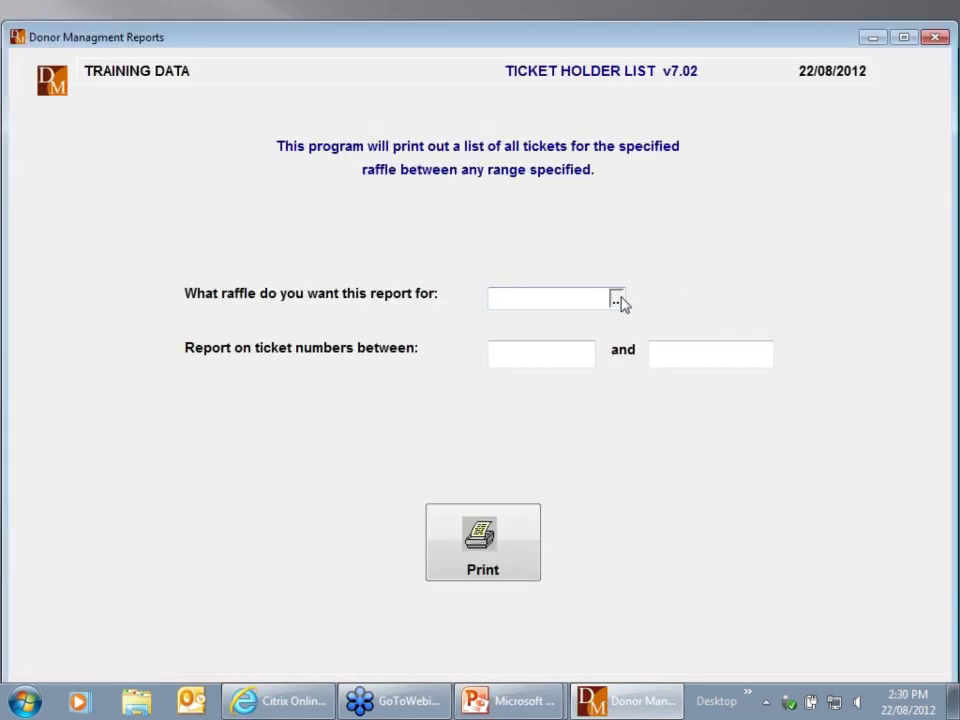
pyautogui.click(617, 300)
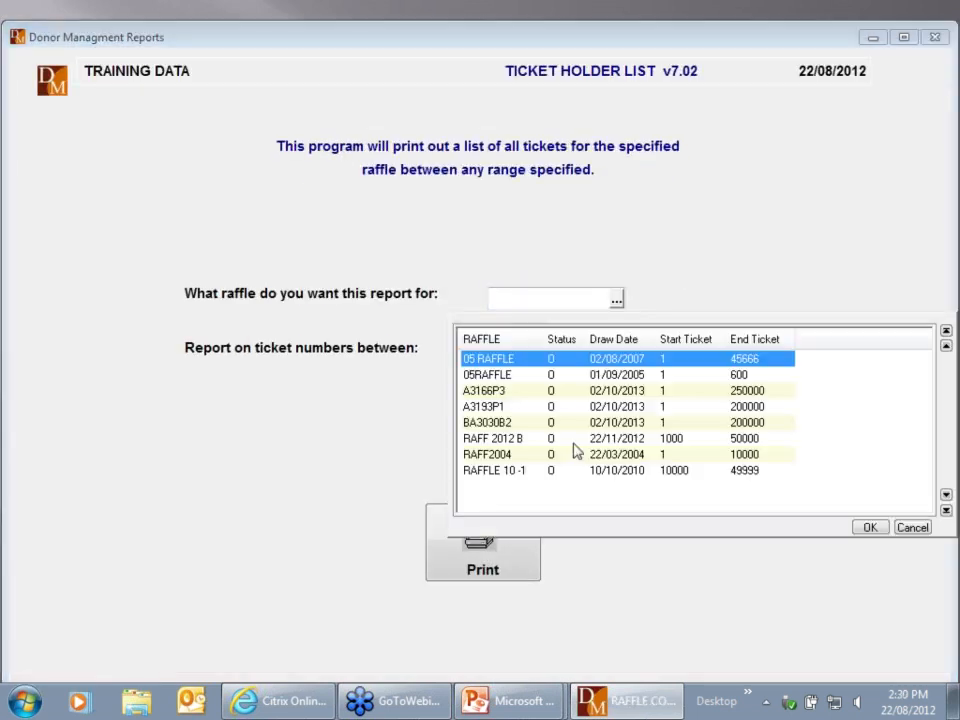
pyautogui.click(491, 441)
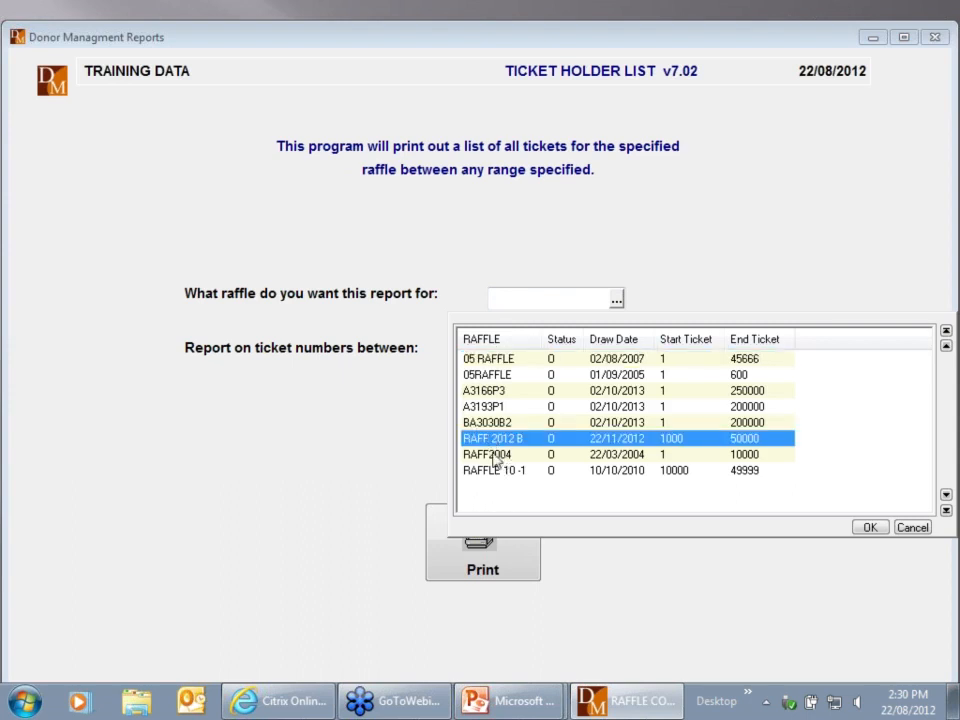
pyautogui.click(492, 458)
pyautogui.doubleClick(492, 456)
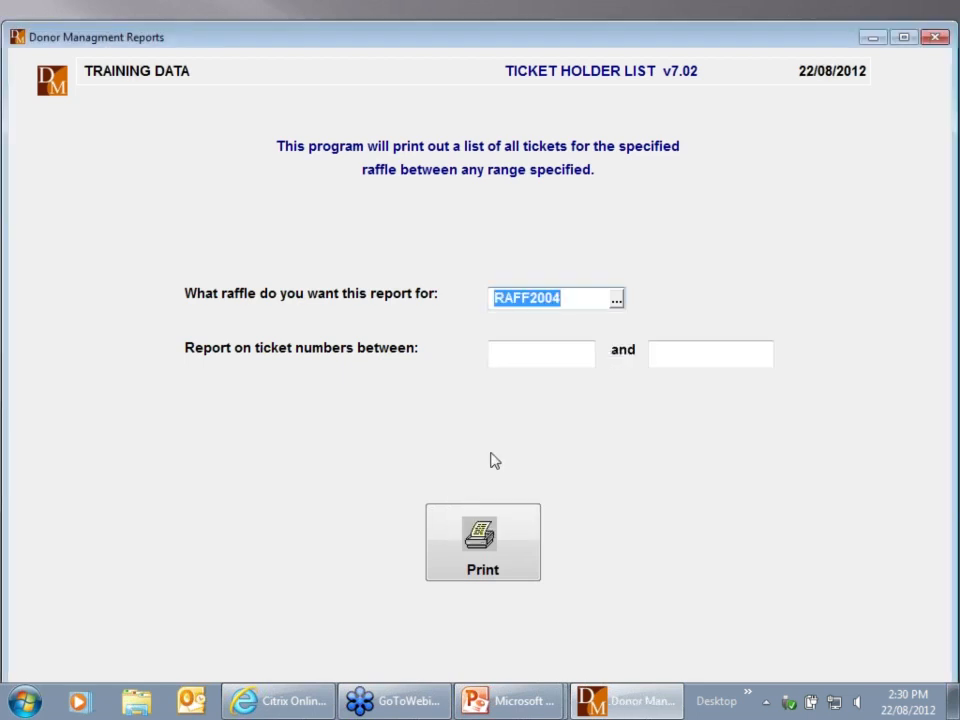
# Enter ticket range 1 to 10000 and start printing the list
pyautogui.press('Tab')
pyautogui.write('1')
pyautogui.press('Tab')
pyautogui.write('10000')
pyautogui.press('Tab')
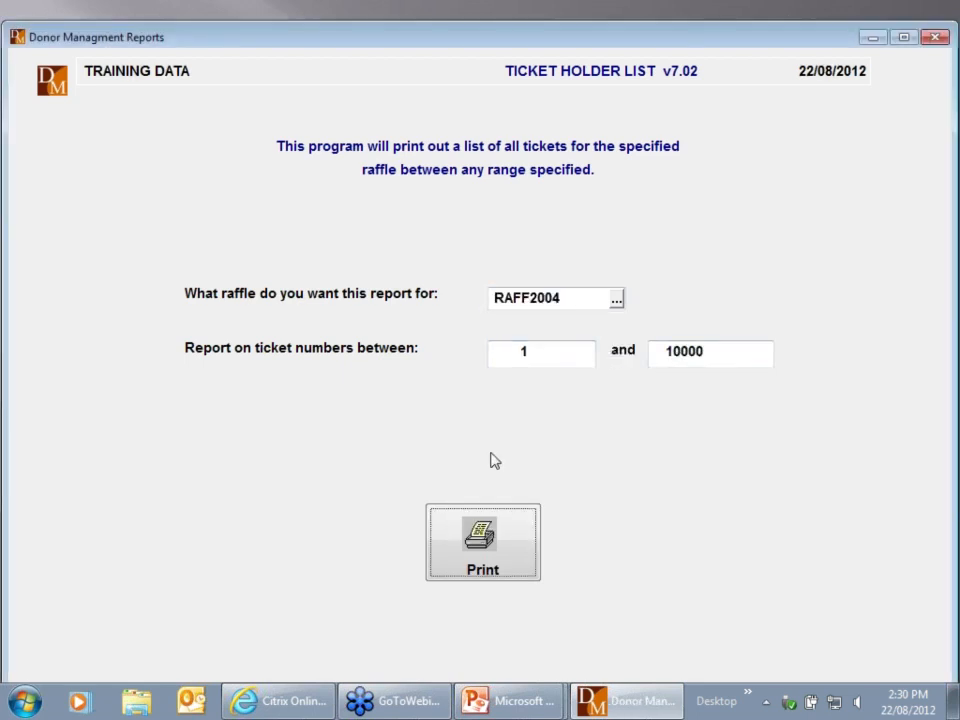
pyautogui.press('Return')
pyautogui.press('Return')
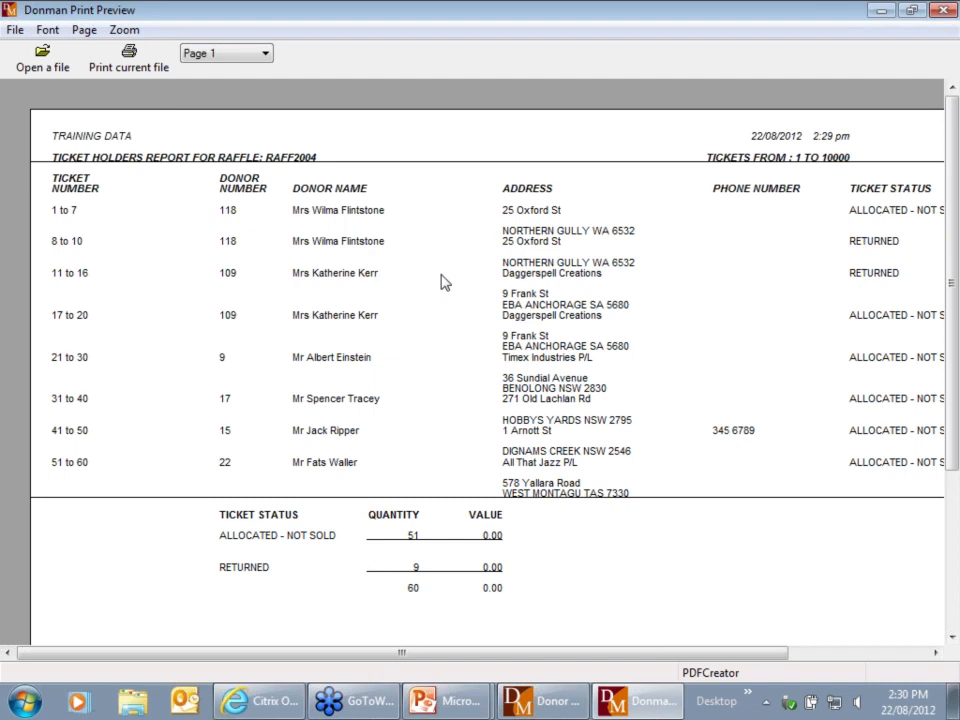
# Close the print preview of the RAFF2004 ticket holders report
pyautogui.click(944, 11)
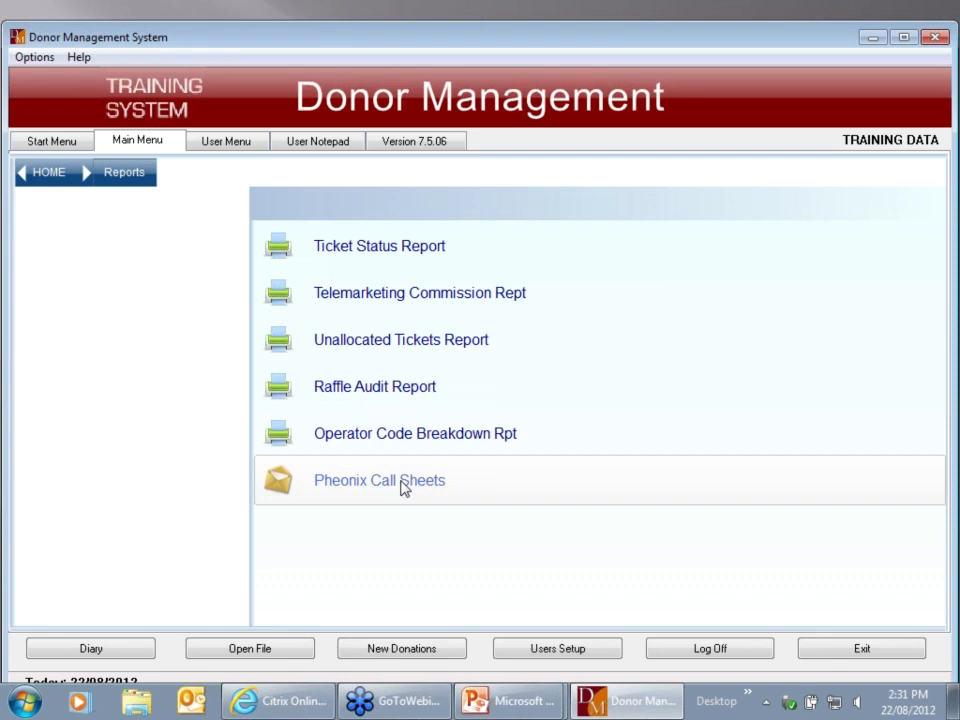
pyautogui.click(404, 487)
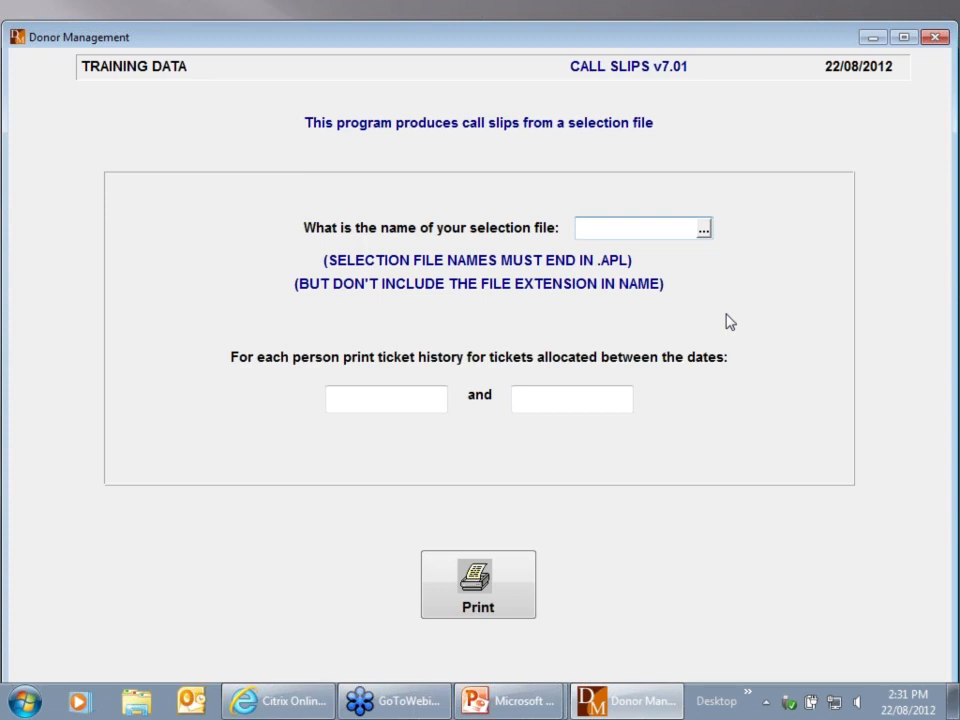
pyautogui.press('Escape')
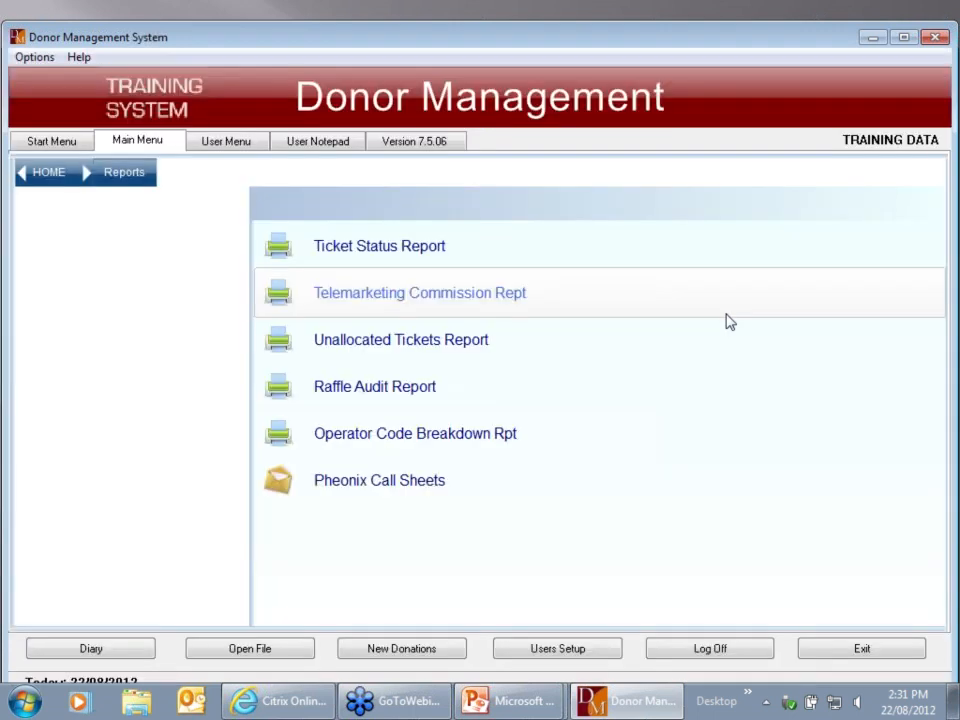
# Go home, open Raffle Setup/Close, and choose Raffle Prize Winners Draw
pyautogui.click(57, 181)
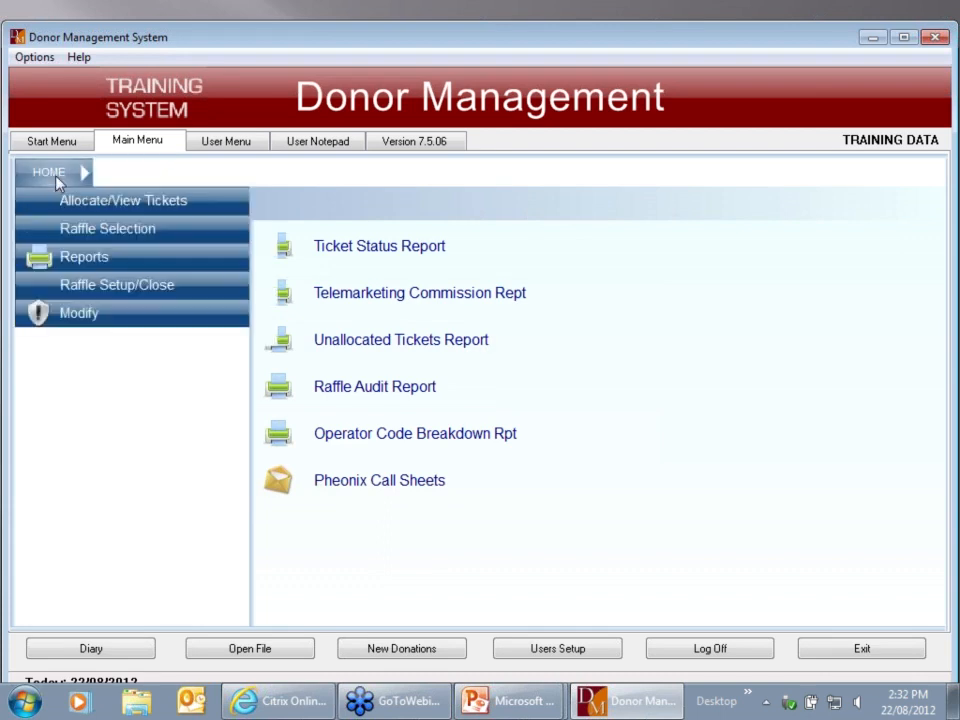
pyautogui.click(209, 288)
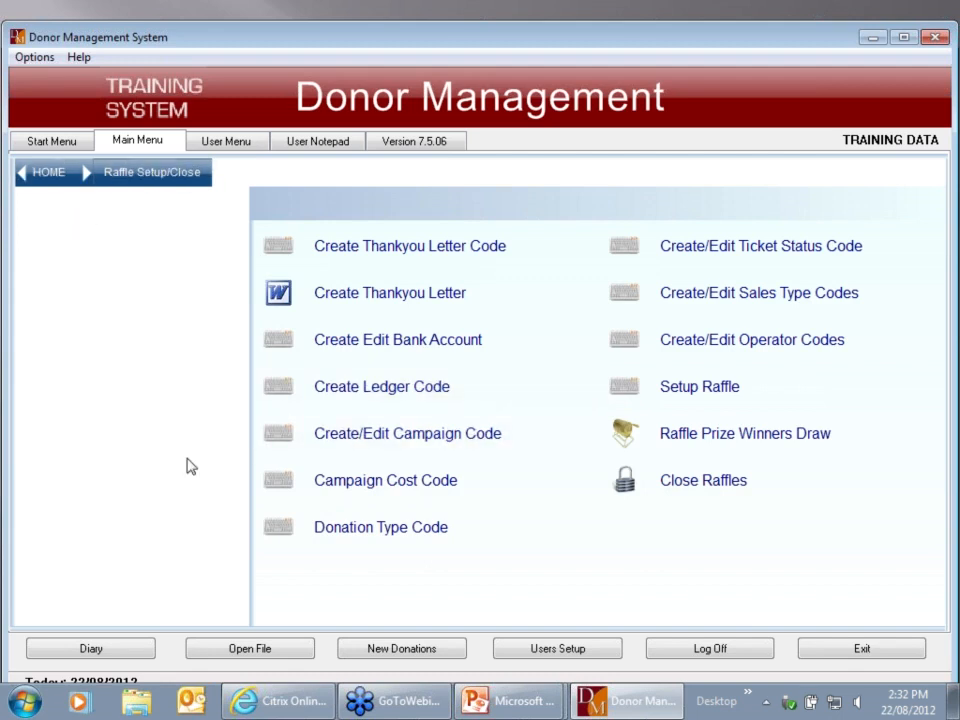
pyautogui.click(725, 436)
# Draw the prize winners for raffle RAFF 2012 B and leave the draw screen
pyautogui.click(534, 462)
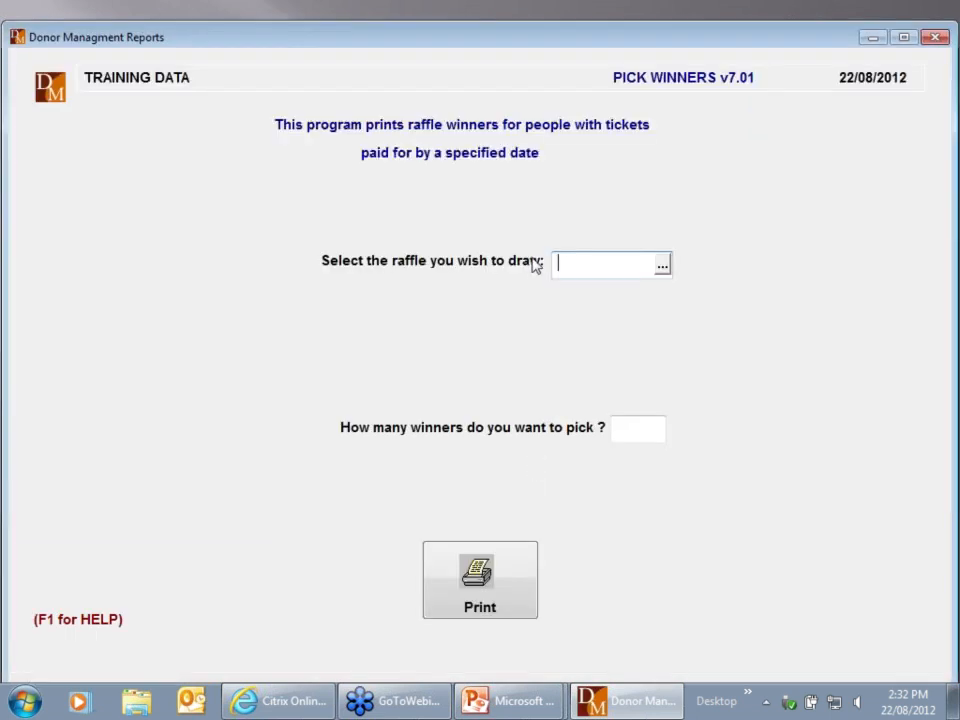
pyautogui.click(662, 265)
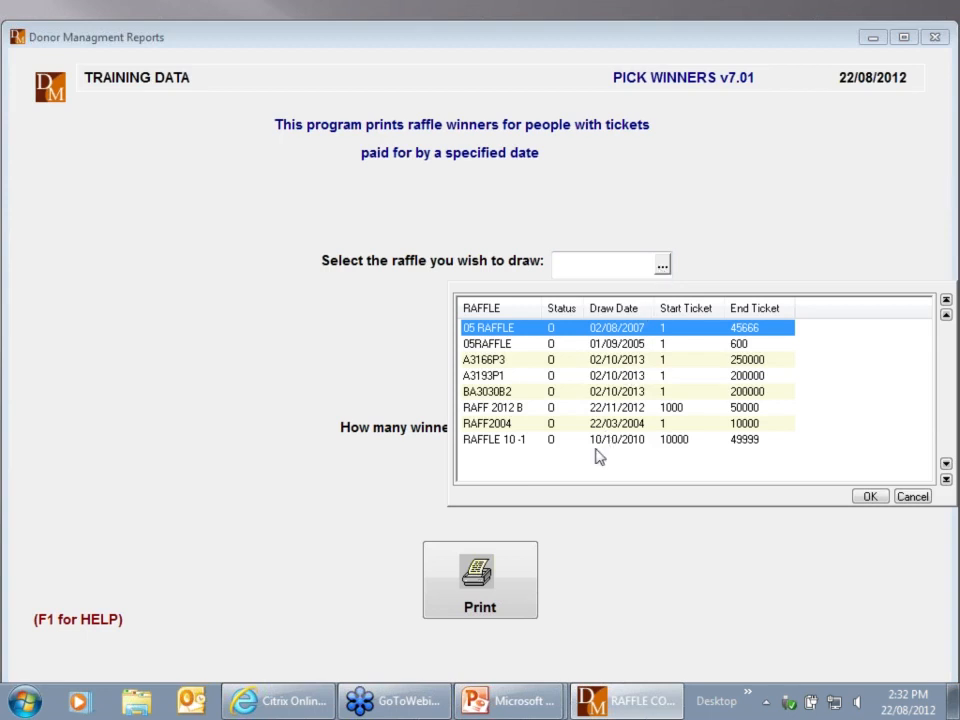
pyautogui.doubleClick(610, 410)
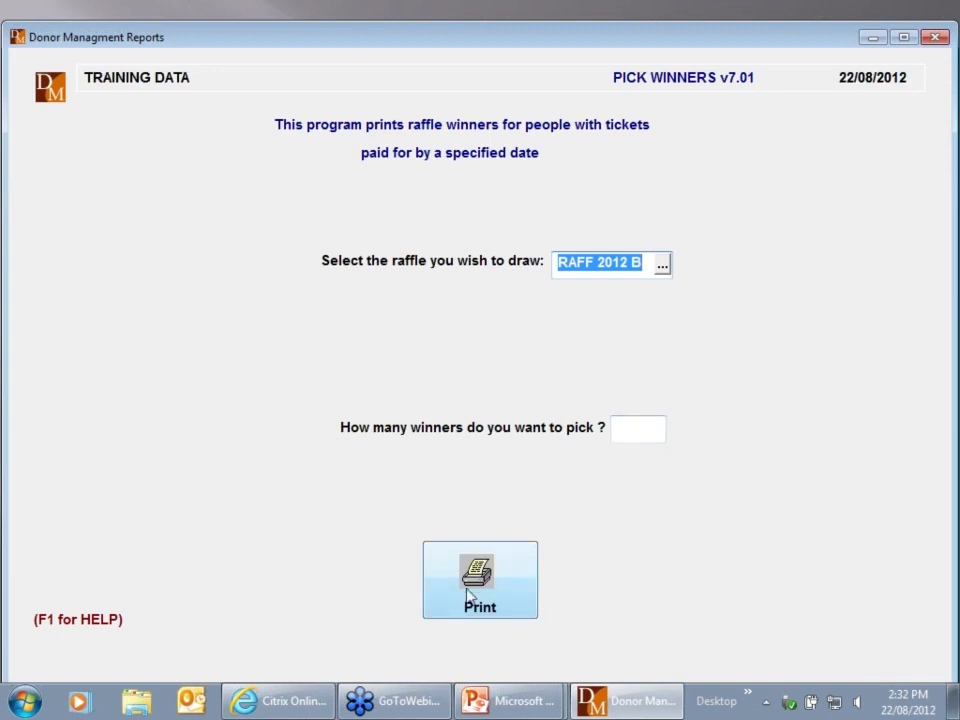
pyautogui.press('Escape')
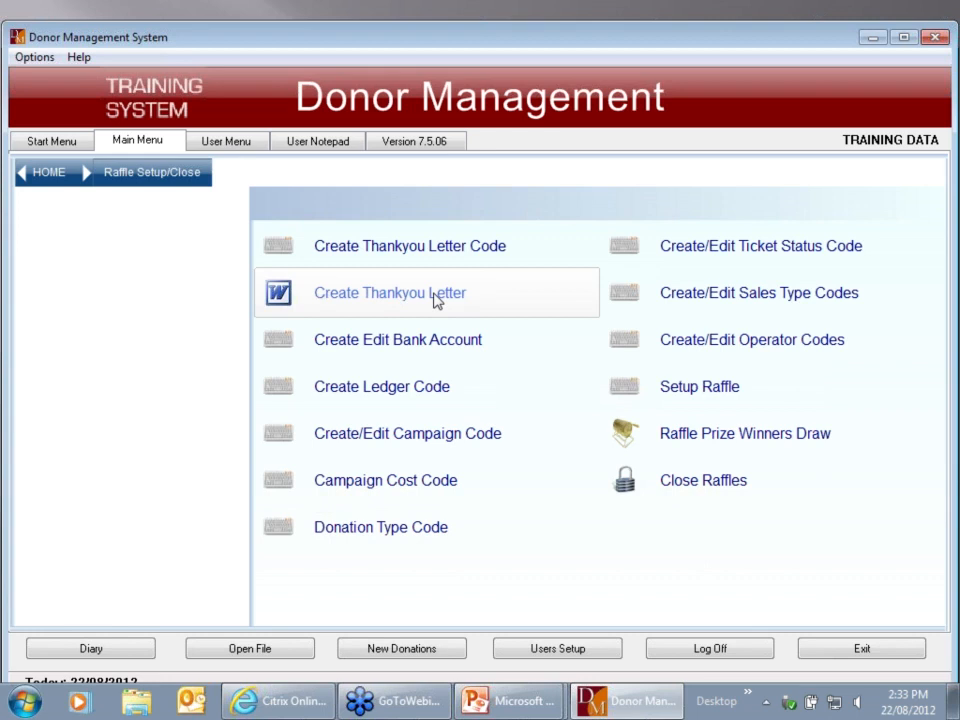
# Start Close Raffles, enter the restricted-area password, and continue past the printer prompt
pyautogui.click(707, 485)
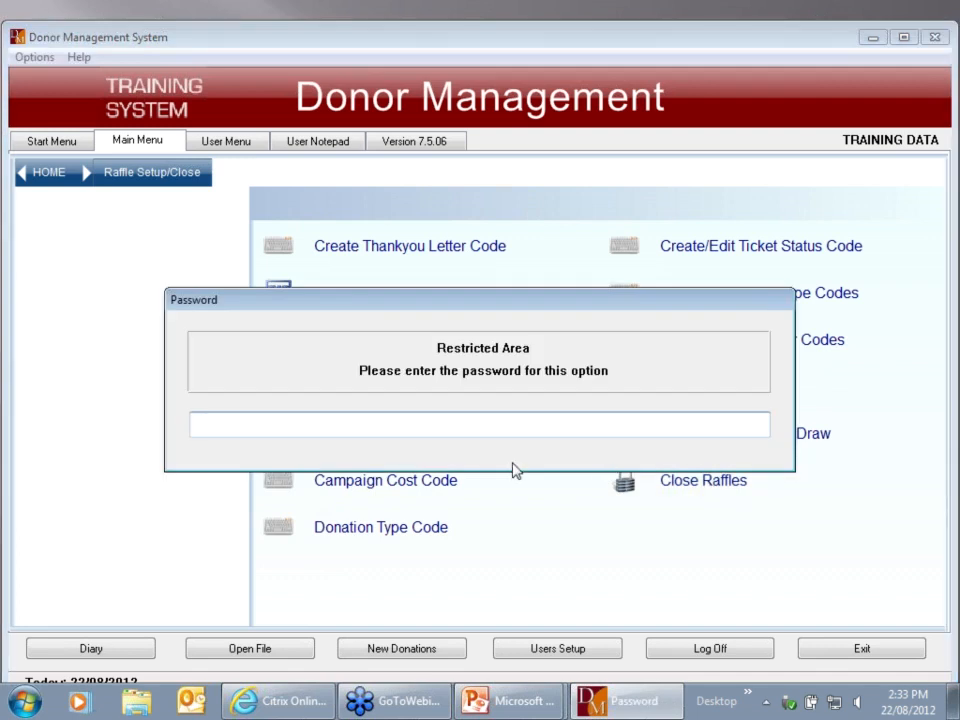
pyautogui.write('••••••')
pyautogui.press('Return')
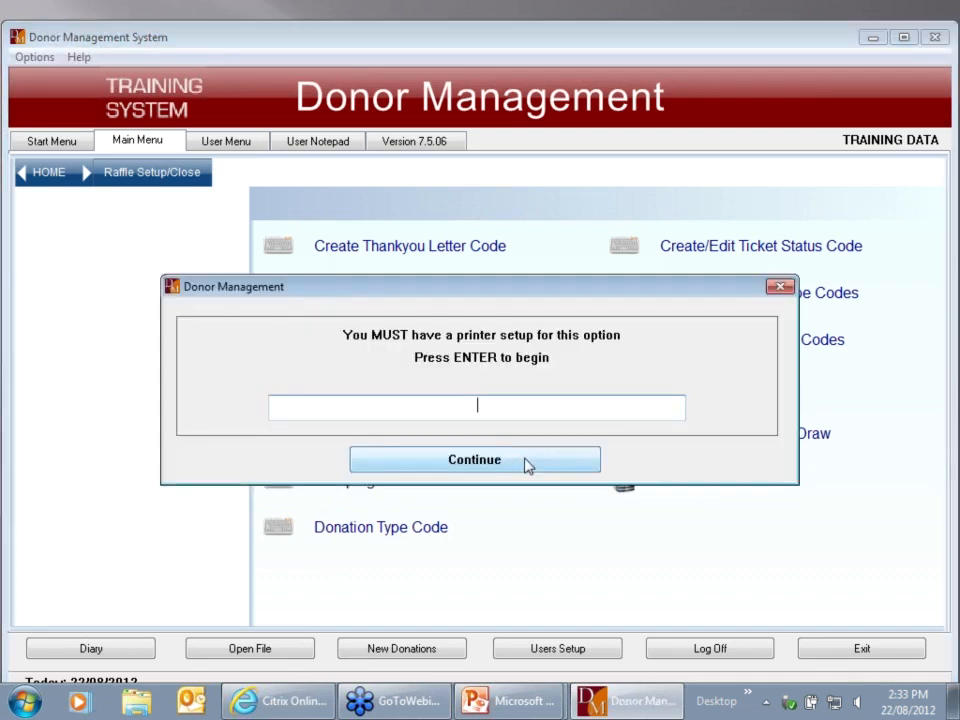
pyautogui.click(528, 460)
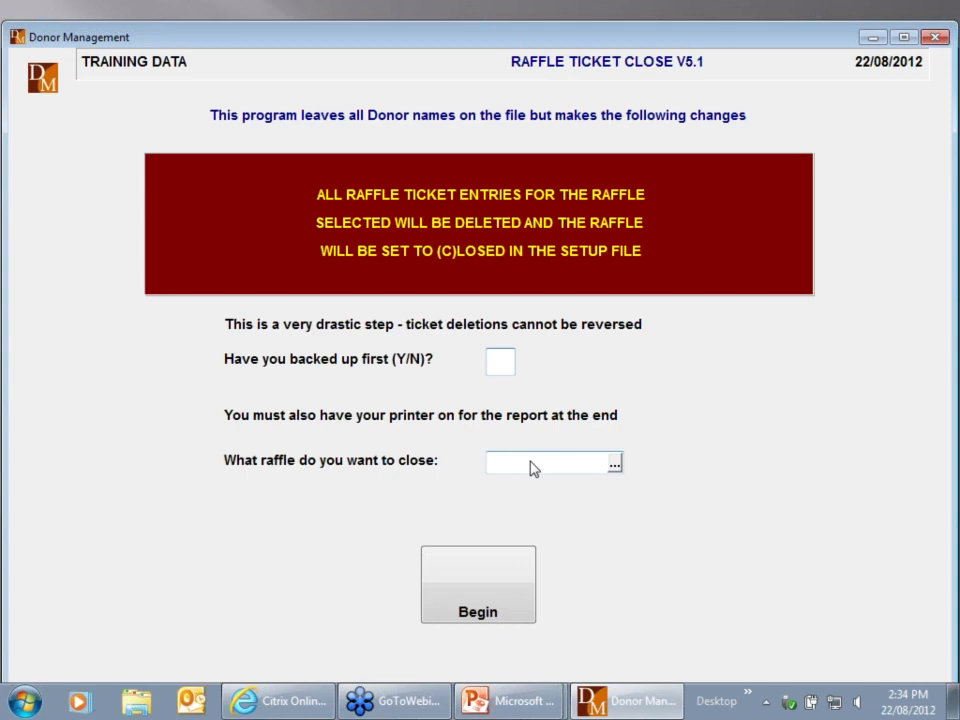
# Confirm the backup with Y, begin closing raffle A3166P3, and send its report to file
pyautogui.write('N')
pyautogui.press('BackSpace')
pyautogui.write('Y')
pyautogui.click(614, 464)
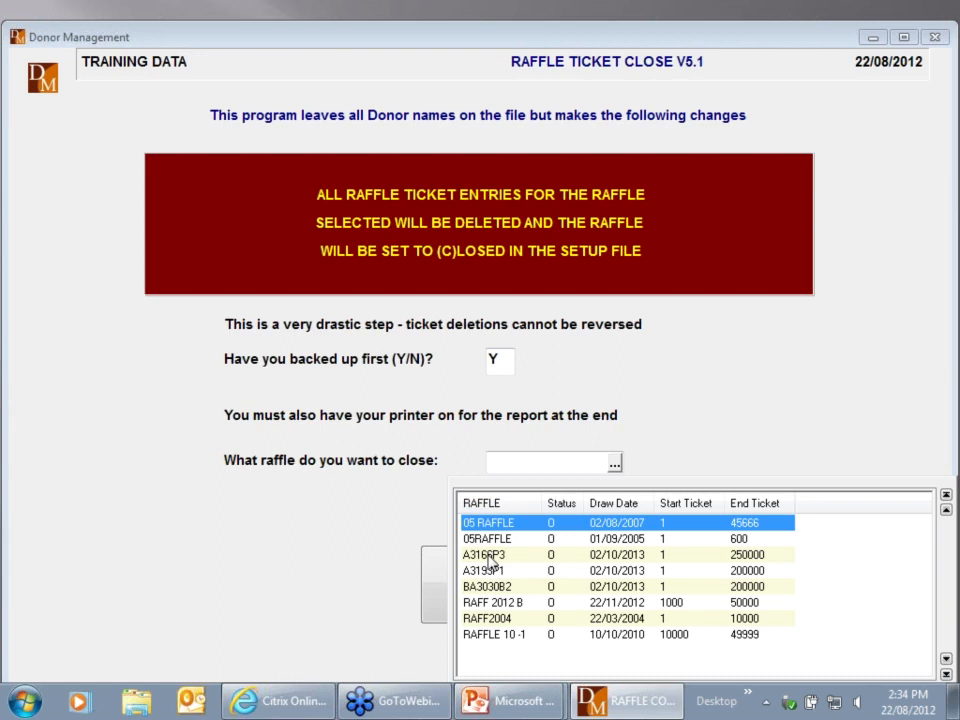
pyautogui.doubleClick(490, 555)
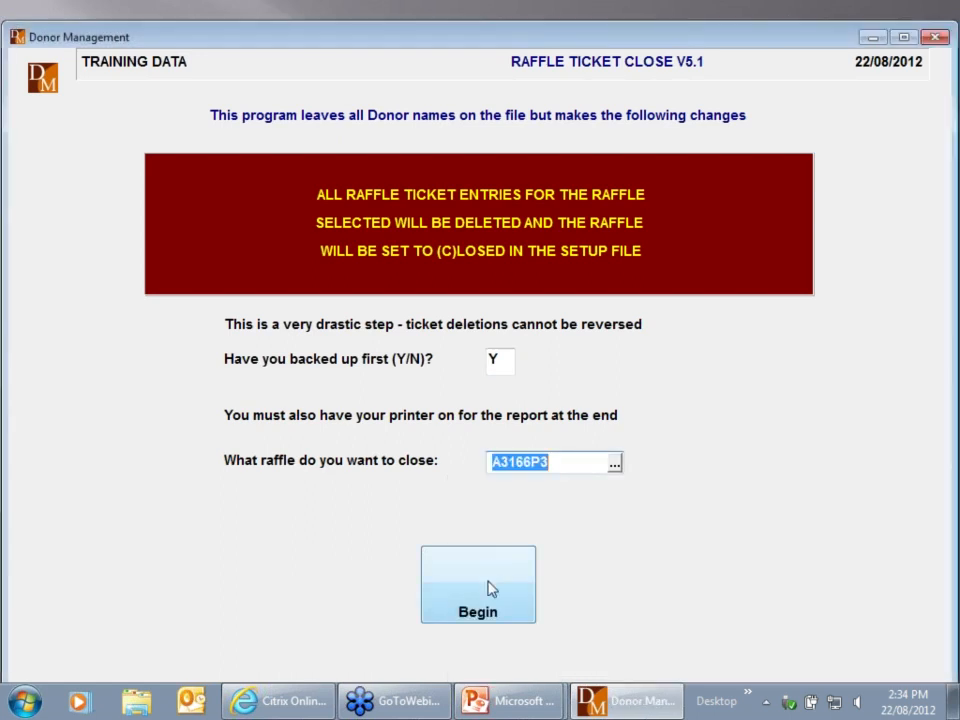
pyautogui.click(490, 597)
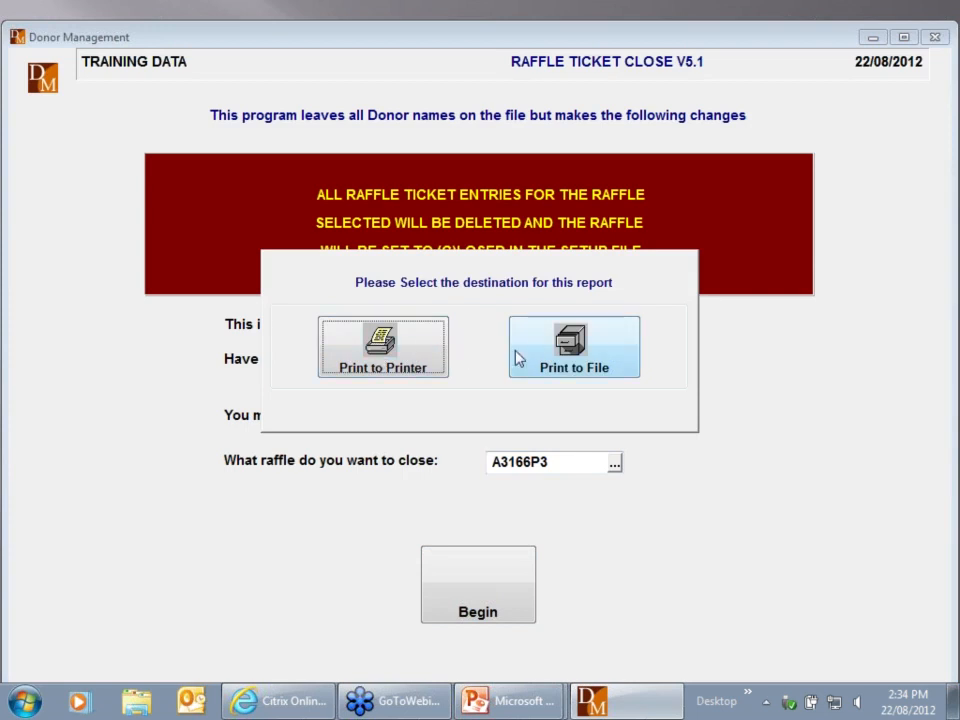
pyautogui.click(388, 350)
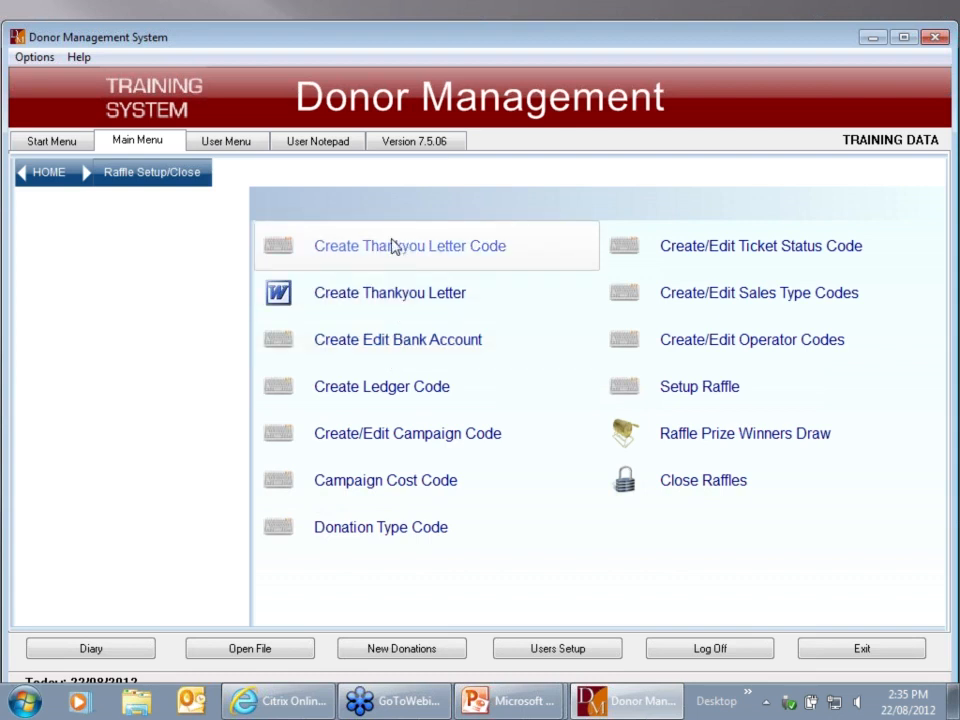
# Return to the Donor Management System home menu
pyautogui.click(47, 176)
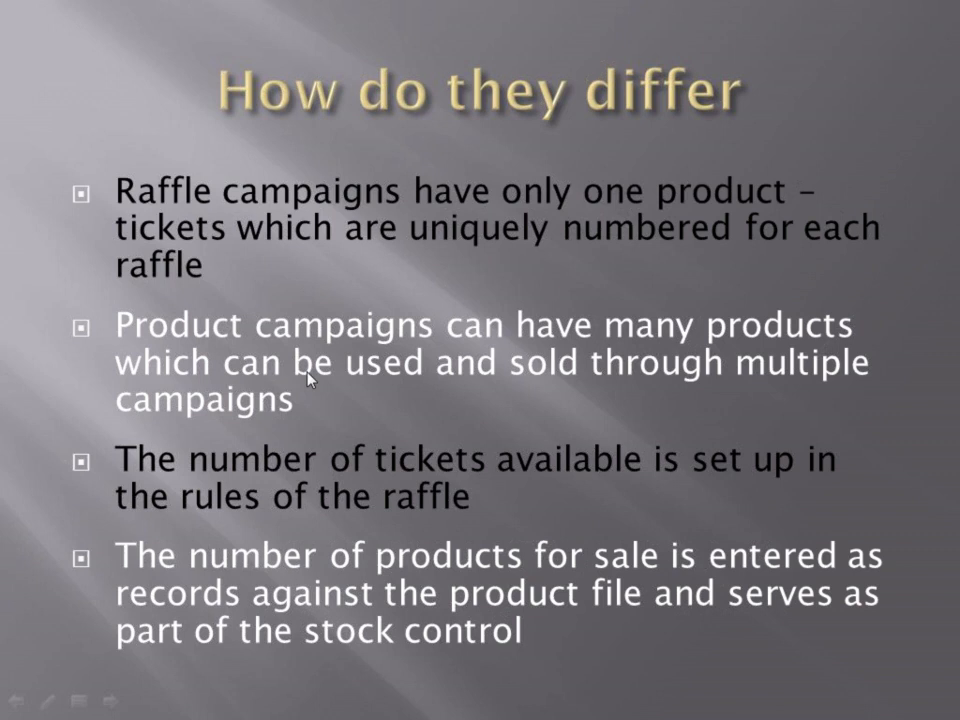
# Advance the slideshow through 'Raffle Features' to the 'Product System Features' slide
pyautogui.click(310, 377)
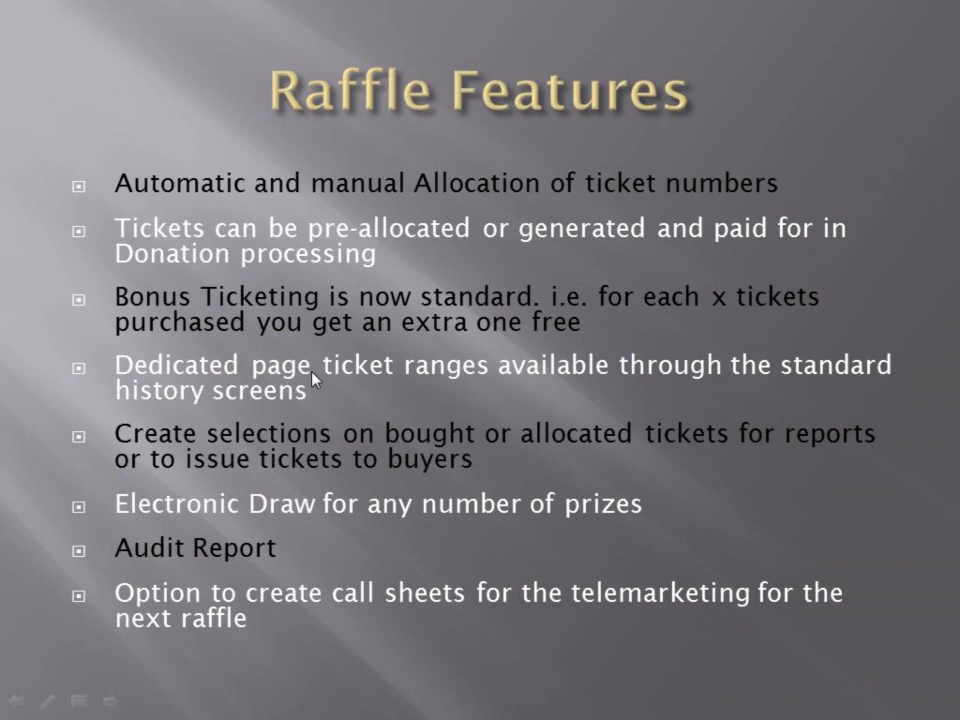
pyautogui.click(313, 377)
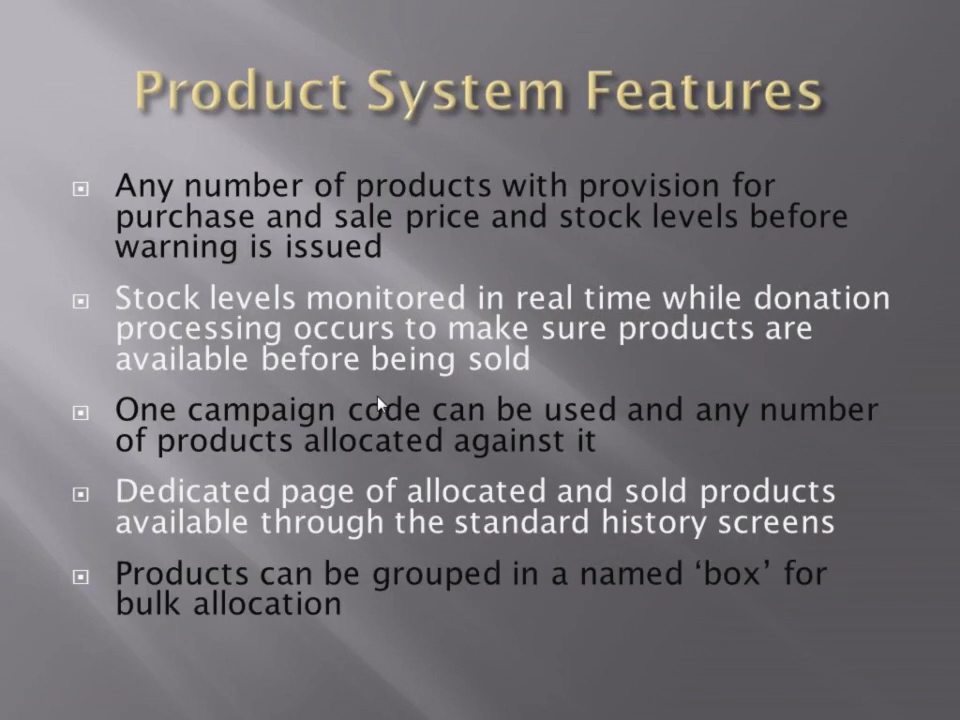
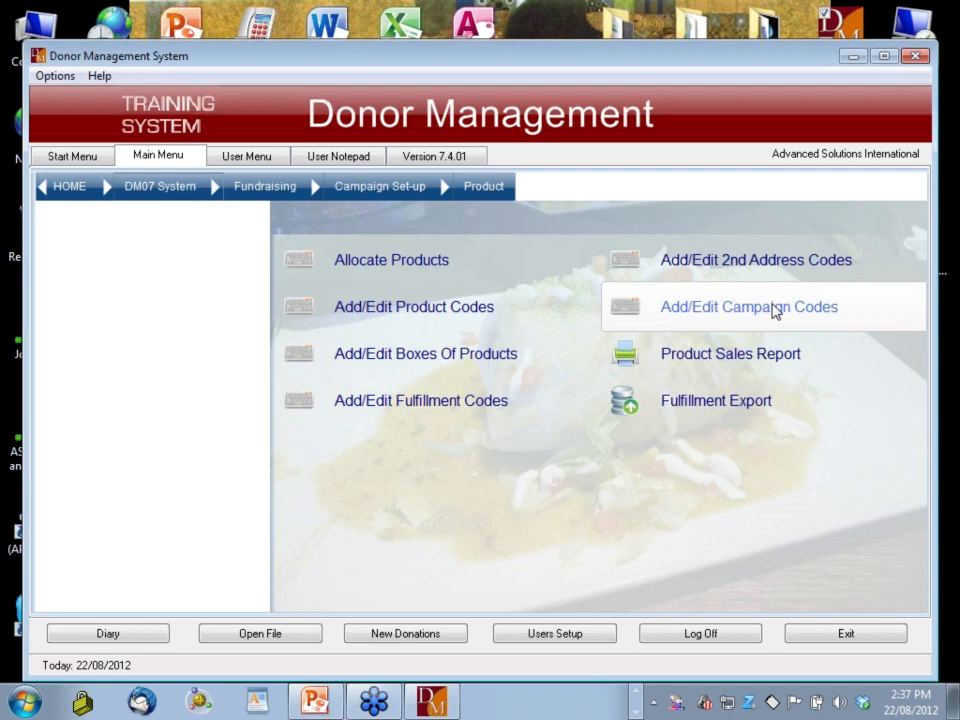
# Open the campaign codes form and step through an existing campaign record's fields
pyautogui.click(775, 311)
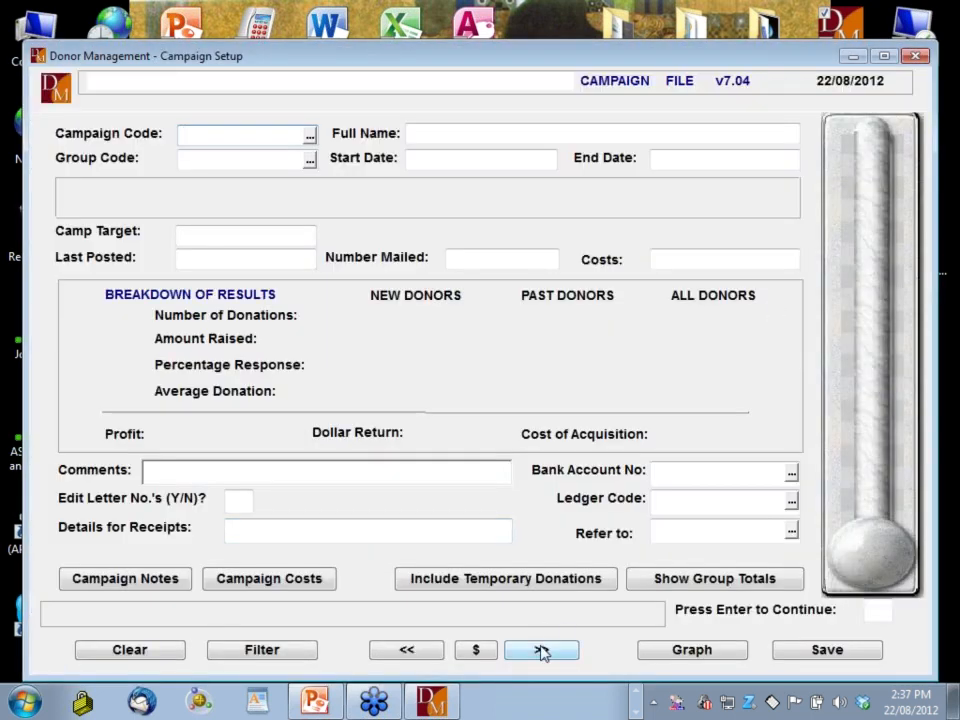
pyautogui.click(541, 652)
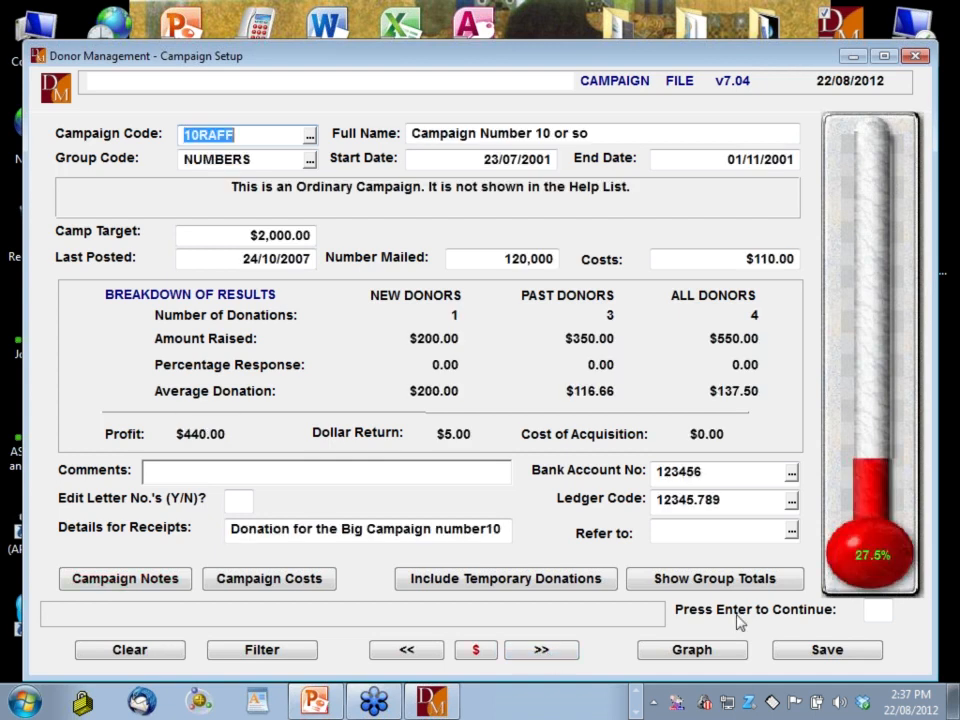
pyautogui.press('Return')
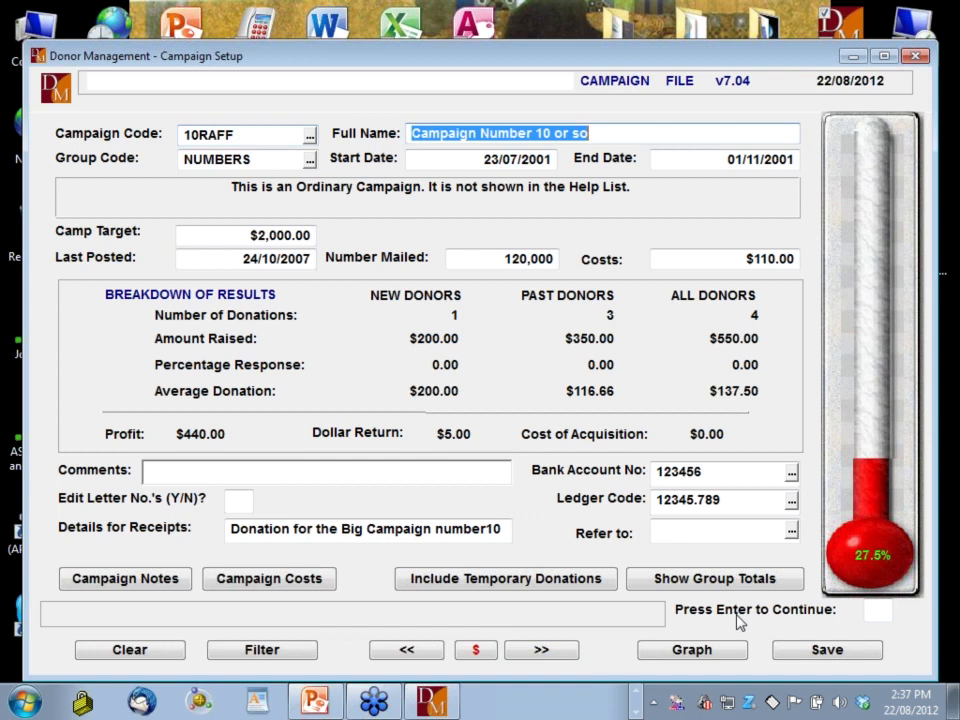
pyautogui.press('Return')
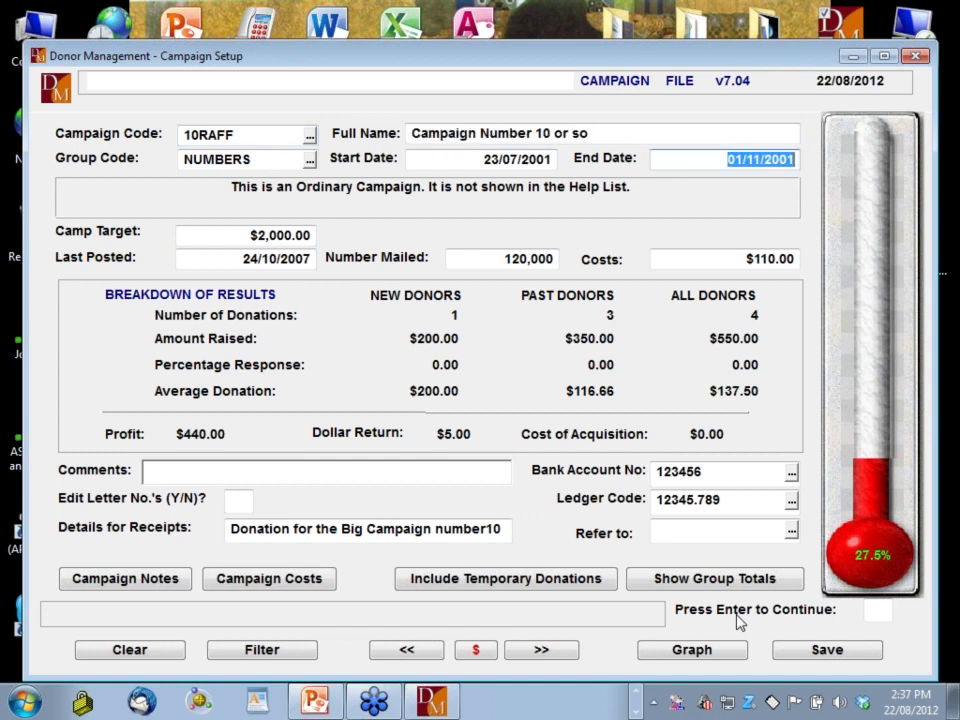
pyautogui.press('Return')
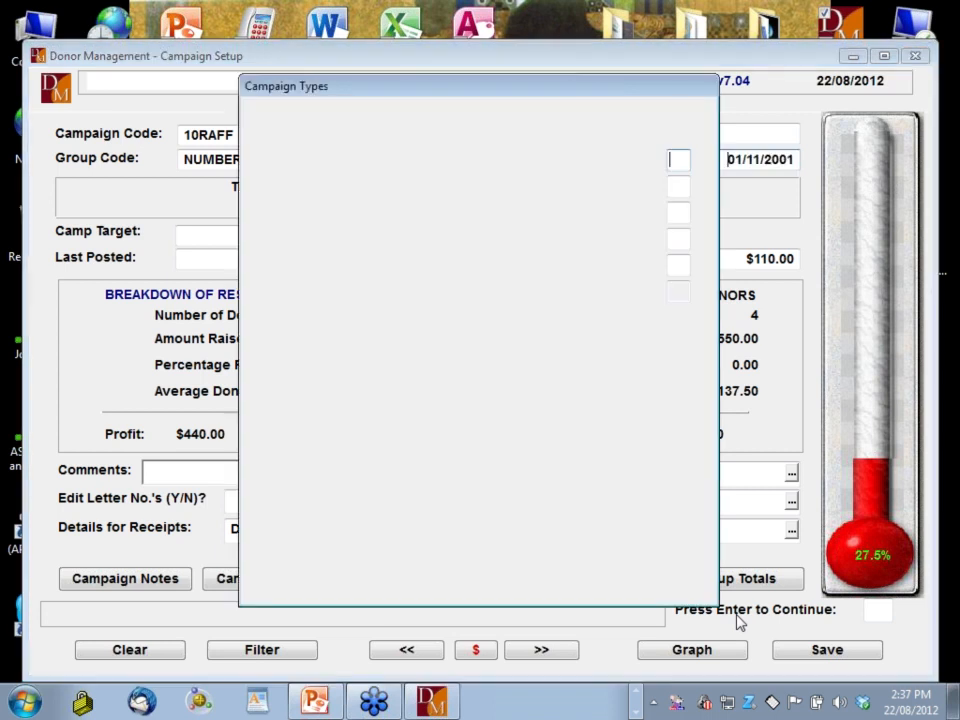
pyautogui.press('Return')
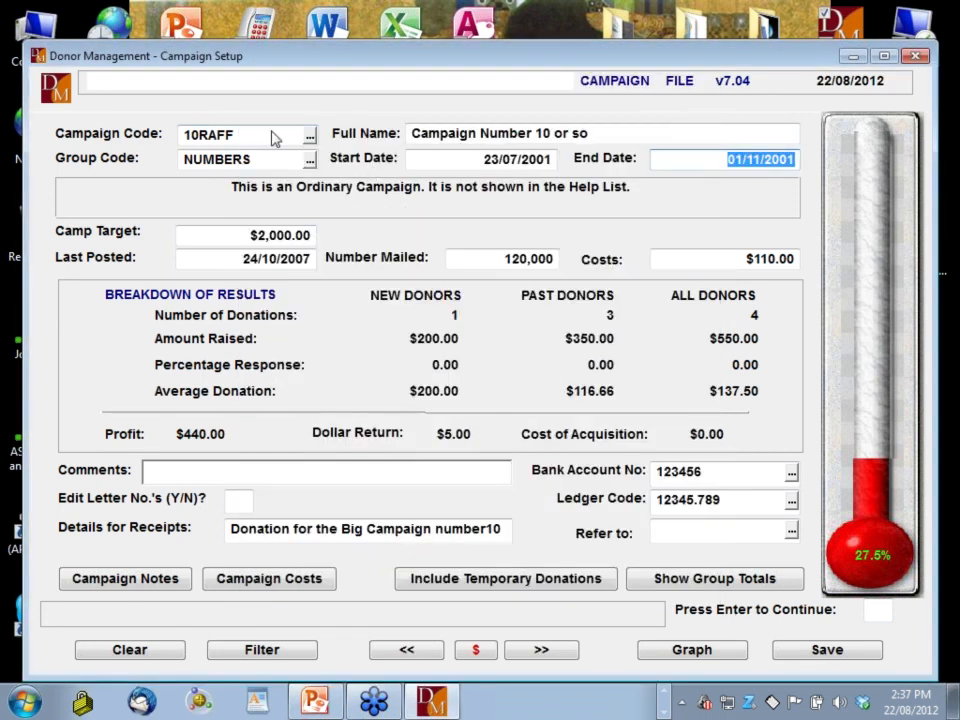
# Load campaign CAT12 'Catalogue Sales 2012', paging to neighbouring records and back
pyautogui.click(274, 135)
pyautogui.write('CAT02')
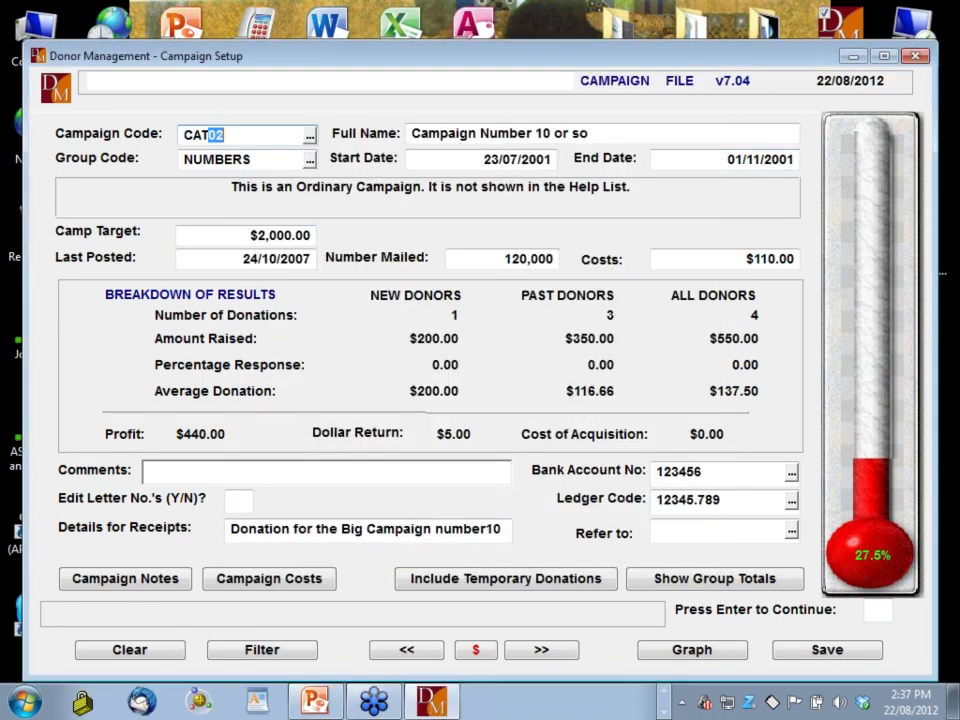
pyautogui.press('Return')
pyautogui.write('1')
pyautogui.press('Return')
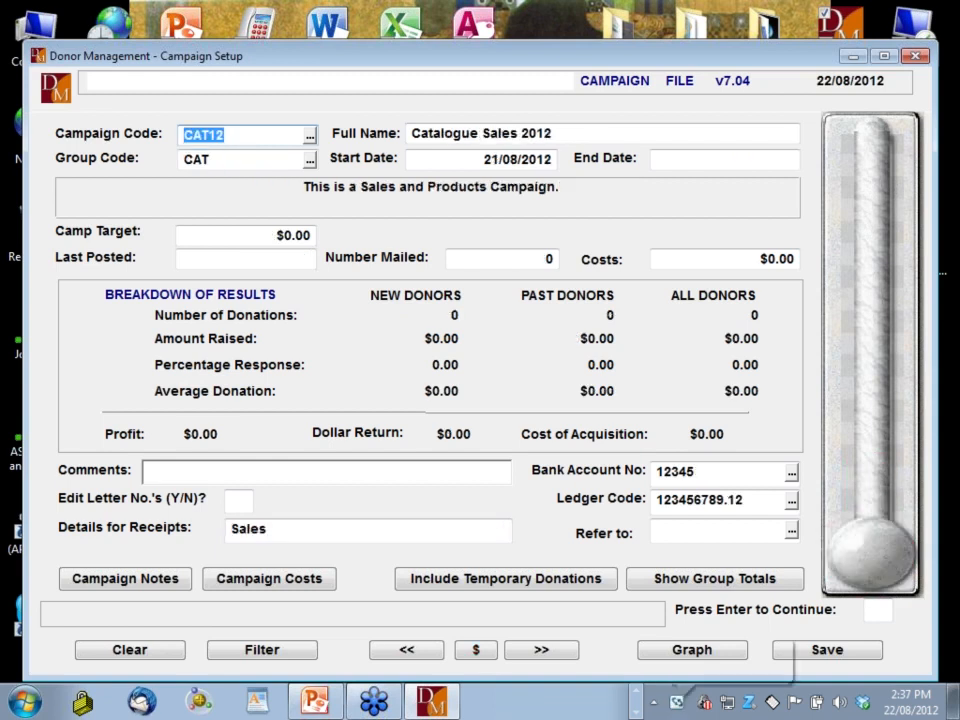
pyautogui.press('pagedown')
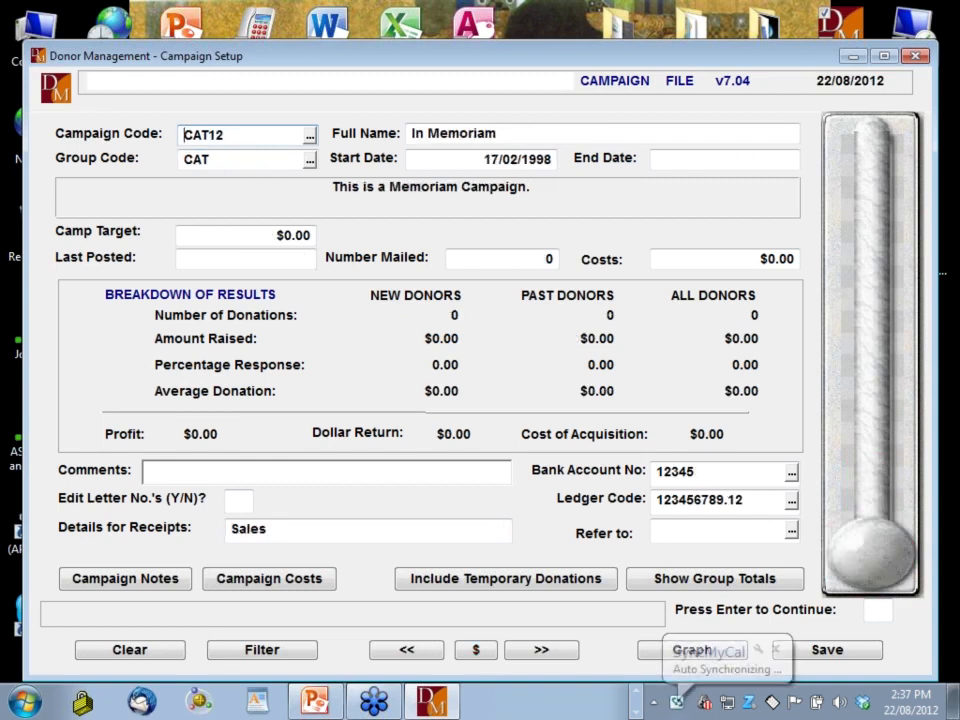
pyautogui.press('pageup')
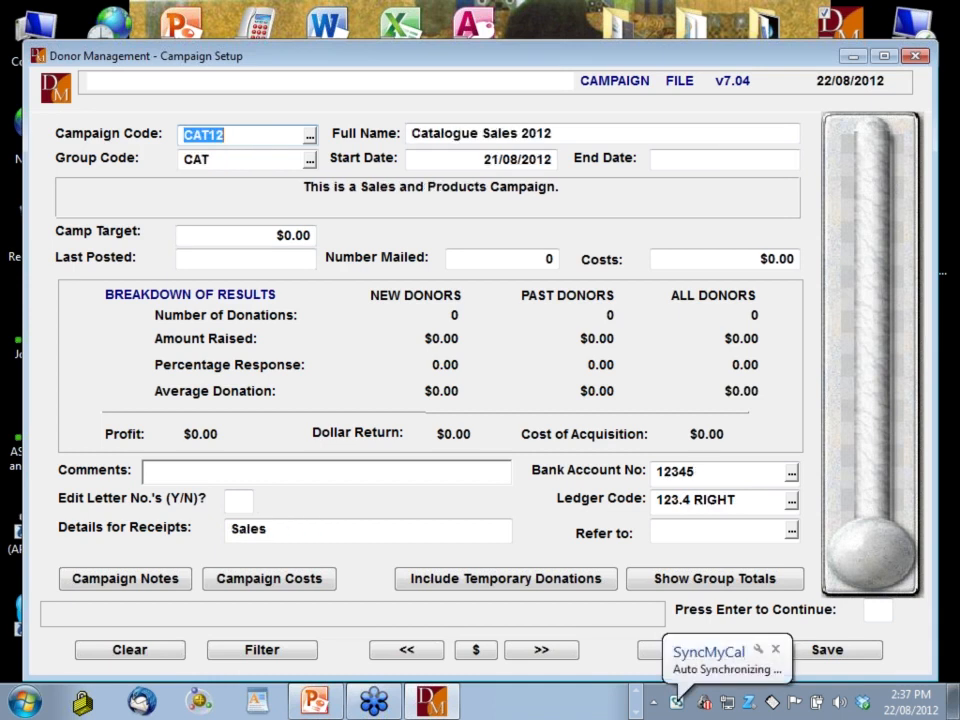
pyautogui.press('pageup')
pyautogui.press('pagedown')
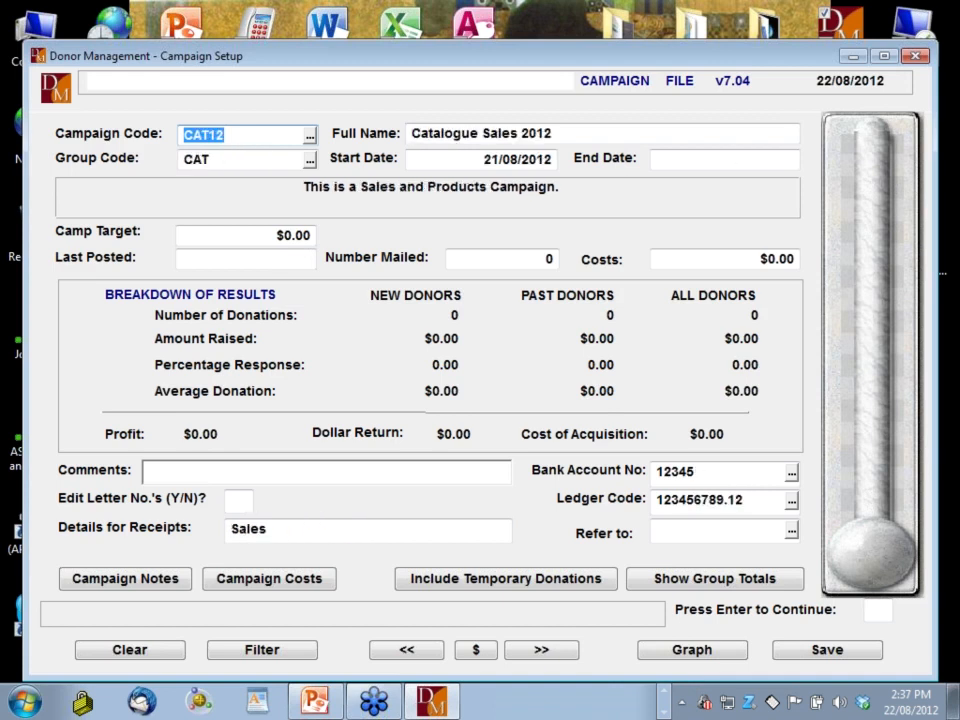
# Move from the CAT12 code through Full Name and End Date to the campaign type questions
pyautogui.click(184, 134)
pyautogui.press('Return')
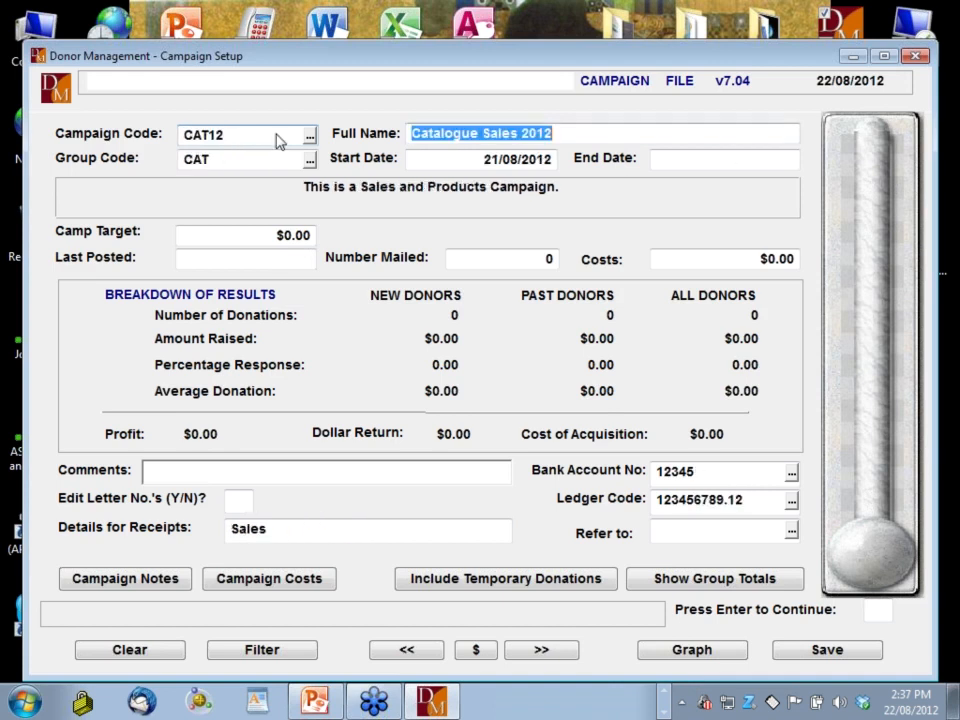
pyautogui.press('Return')
pyautogui.press('Return')
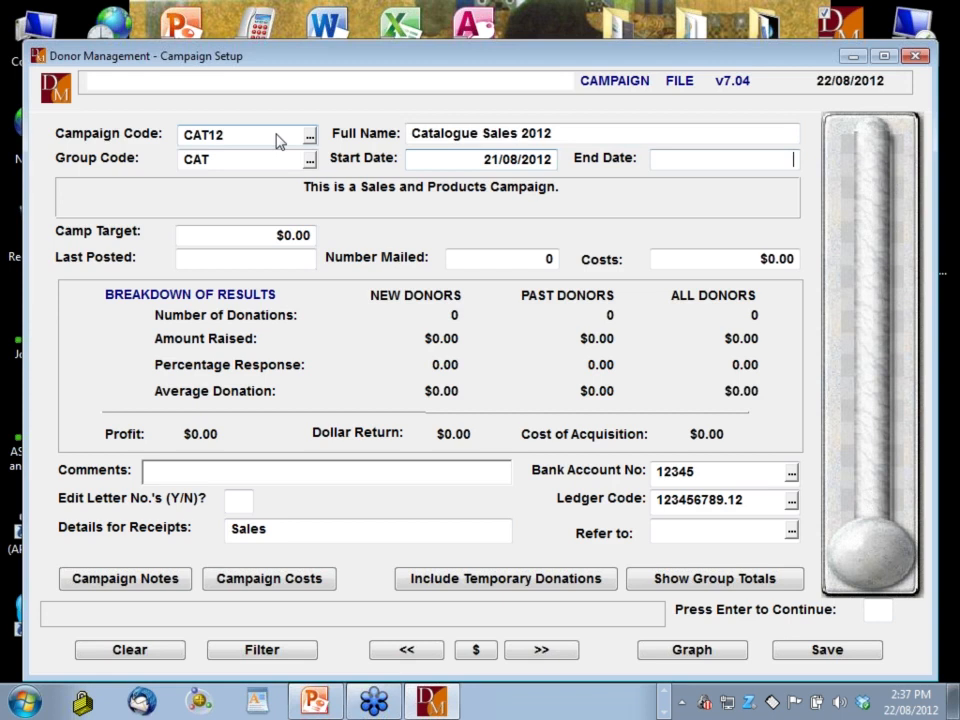
pyautogui.press('Return')
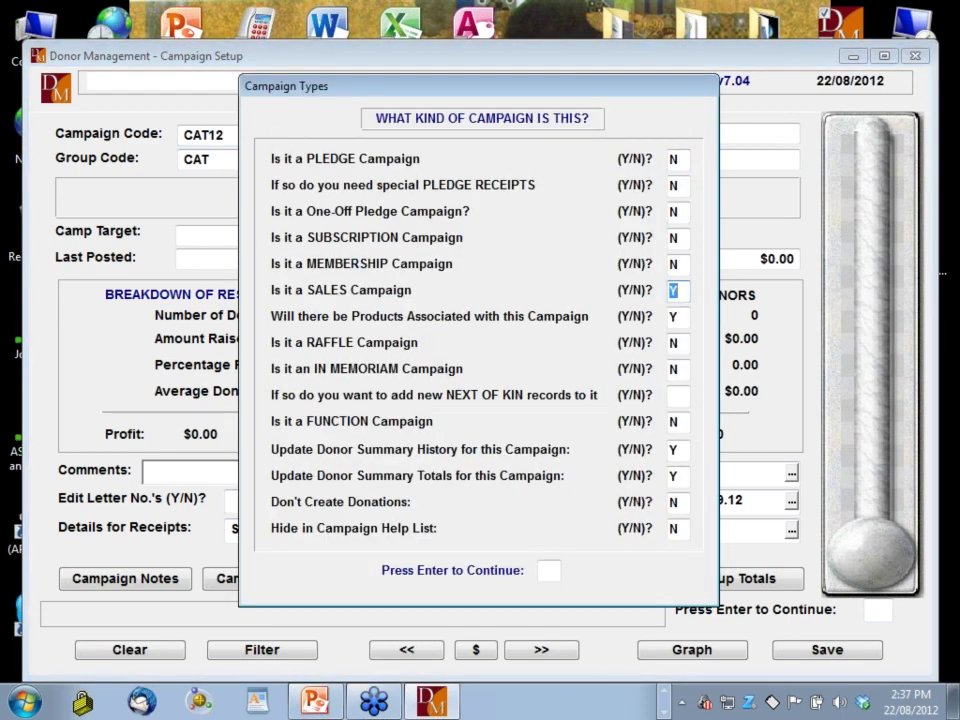
# Confirm CAT12 answers Y for SALES and Products, then close the campaign record
pyautogui.press('Return')
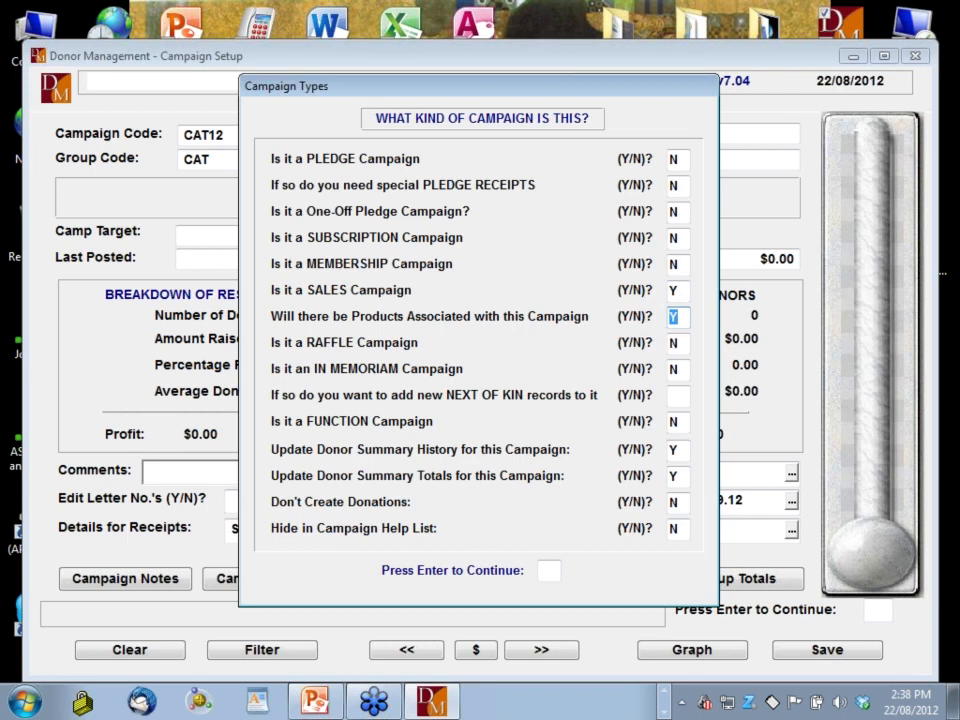
pyautogui.press('Return')
pyautogui.press('Return')
pyautogui.press('Return')
pyautogui.press('Return')
pyautogui.press('Return')
pyautogui.press('Return')
pyautogui.press('Return')
pyautogui.press('Return')
pyautogui.press('Return')
pyautogui.press('Return')
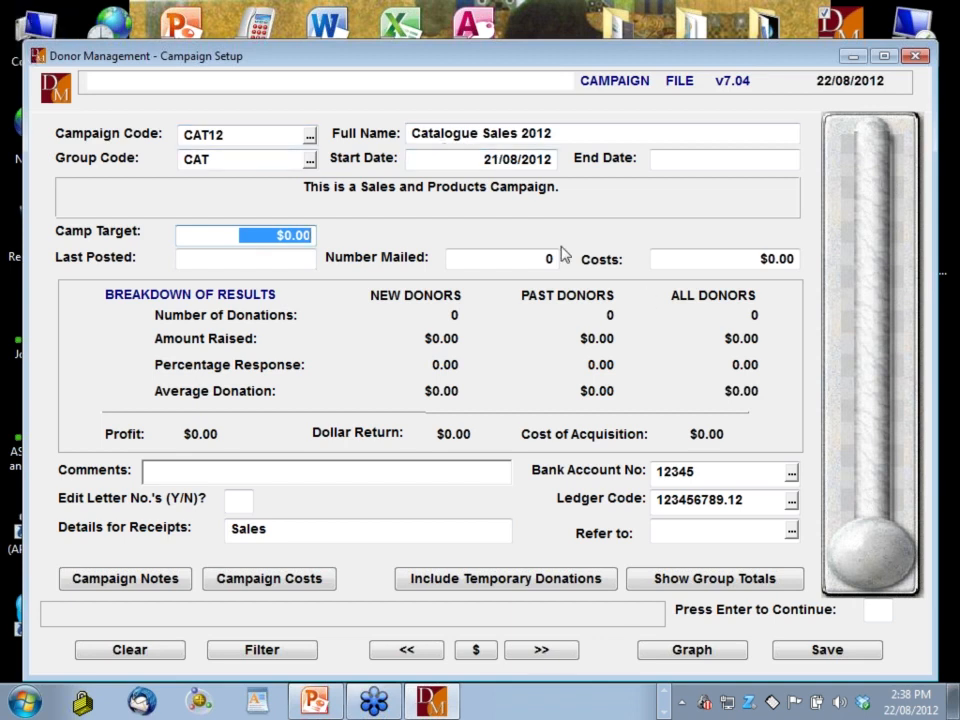
pyautogui.press('Escape')
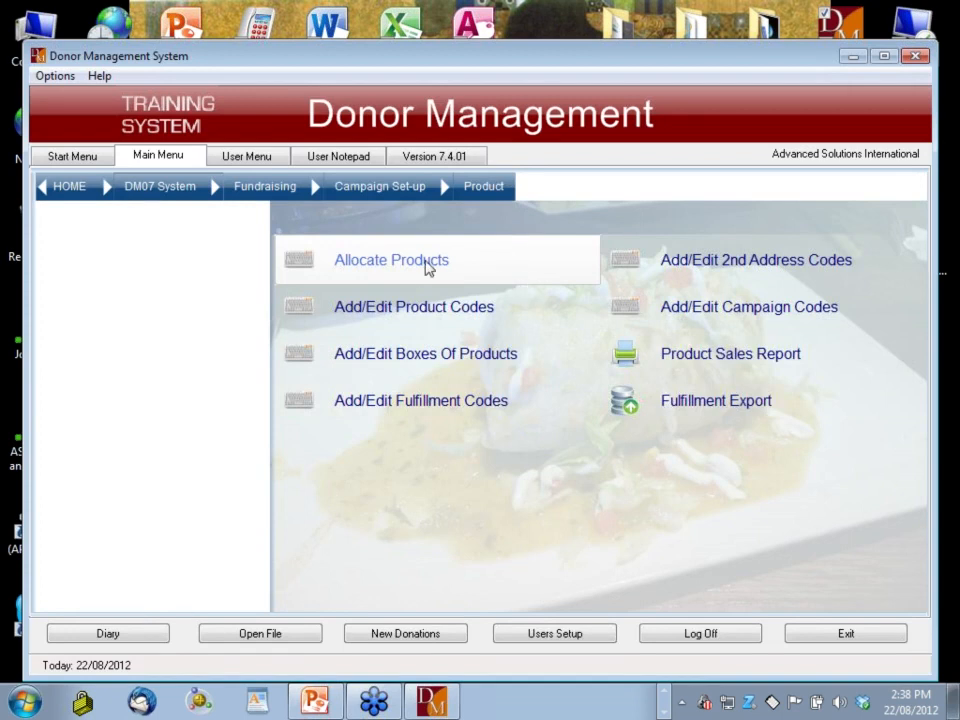
# Open the product code records at DM-PEN 'Donman Pen' (cost 1.00, sale 5.00, 40 in stock)
pyautogui.click(450, 317)
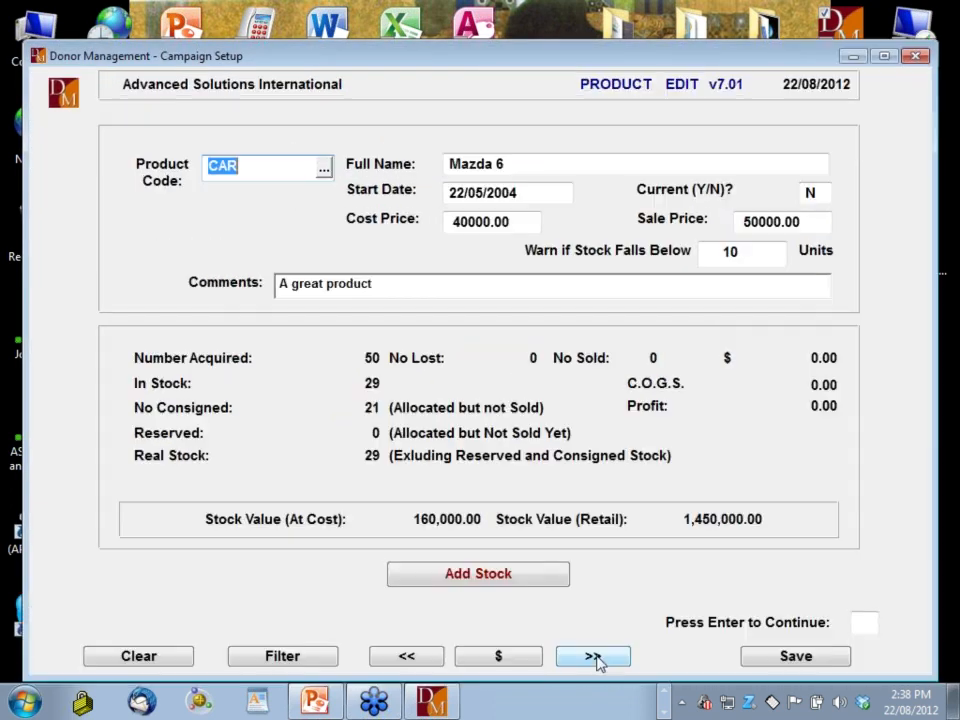
pyautogui.click(593, 656)
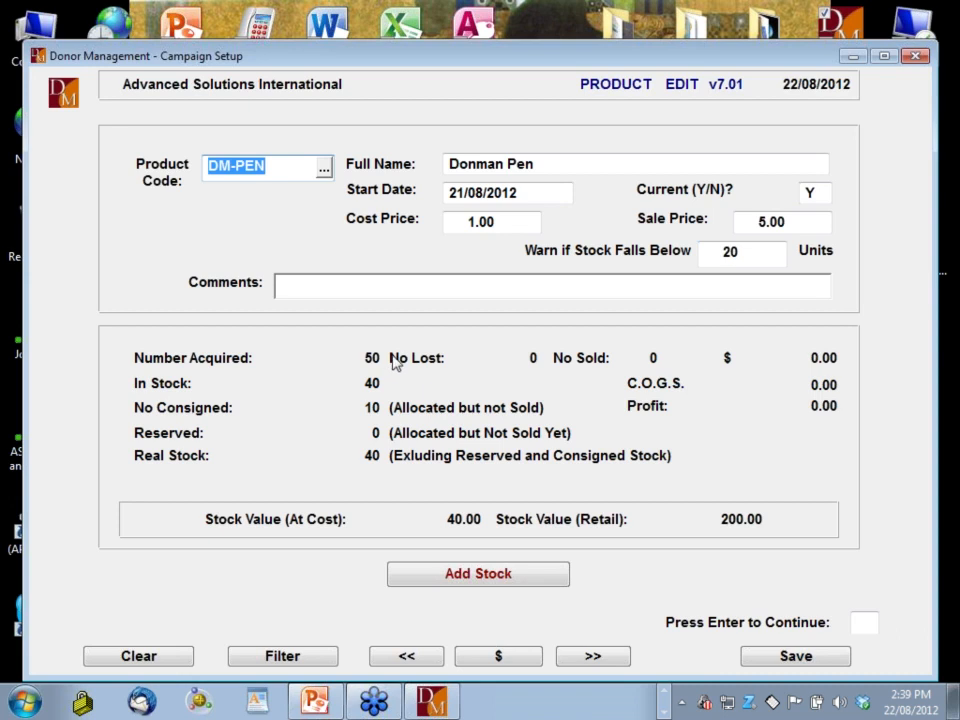
pyautogui.click(513, 658)
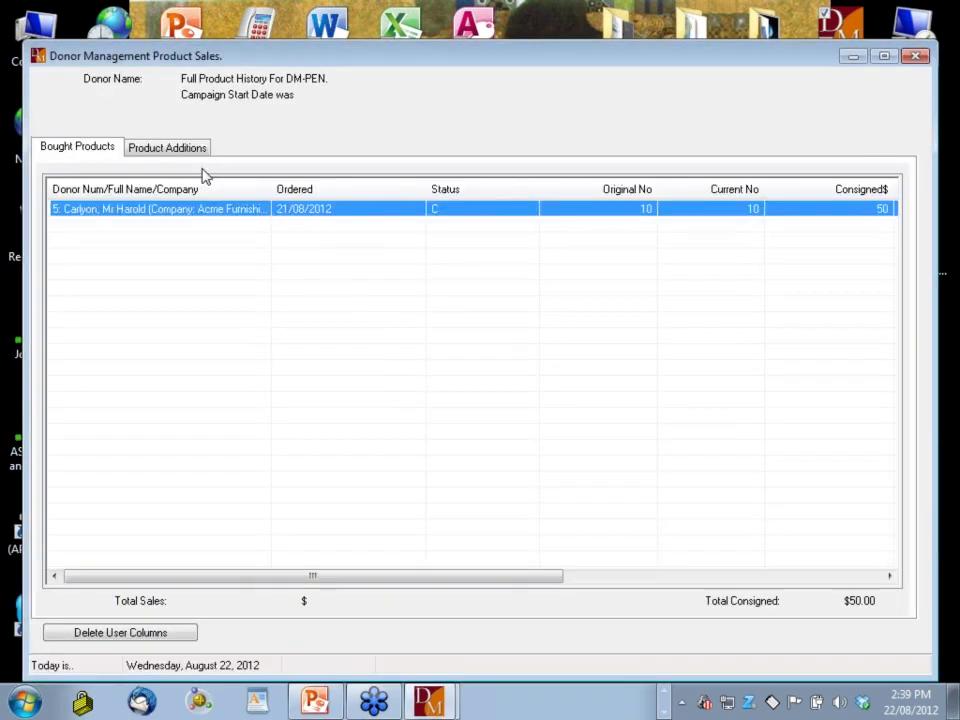
pyautogui.click(167, 148)
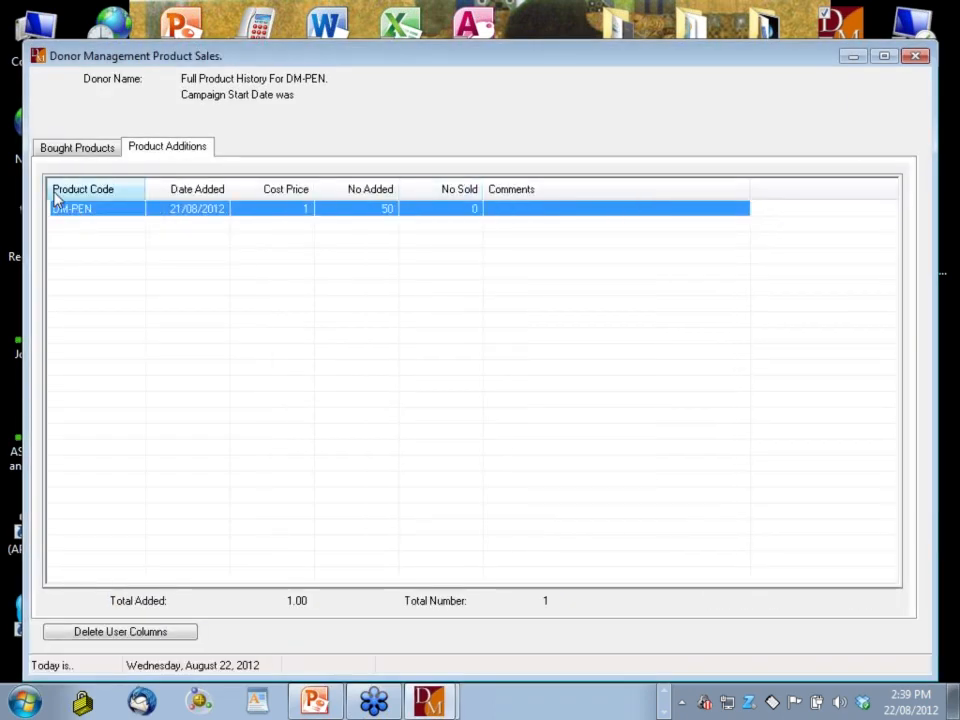
pyautogui.click(82, 152)
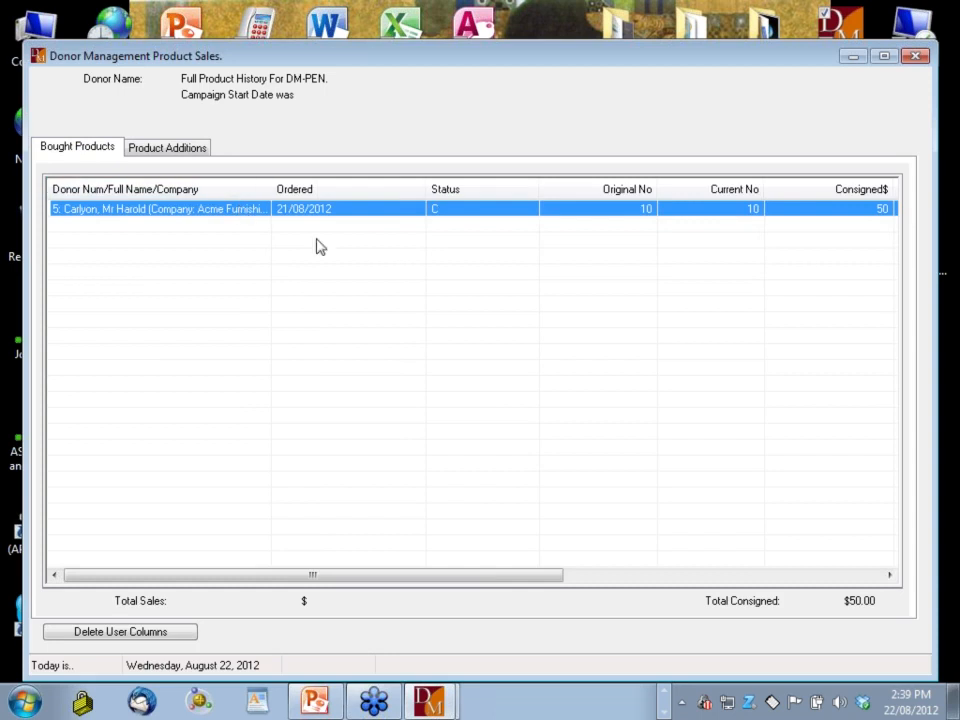
pyautogui.click(911, 57)
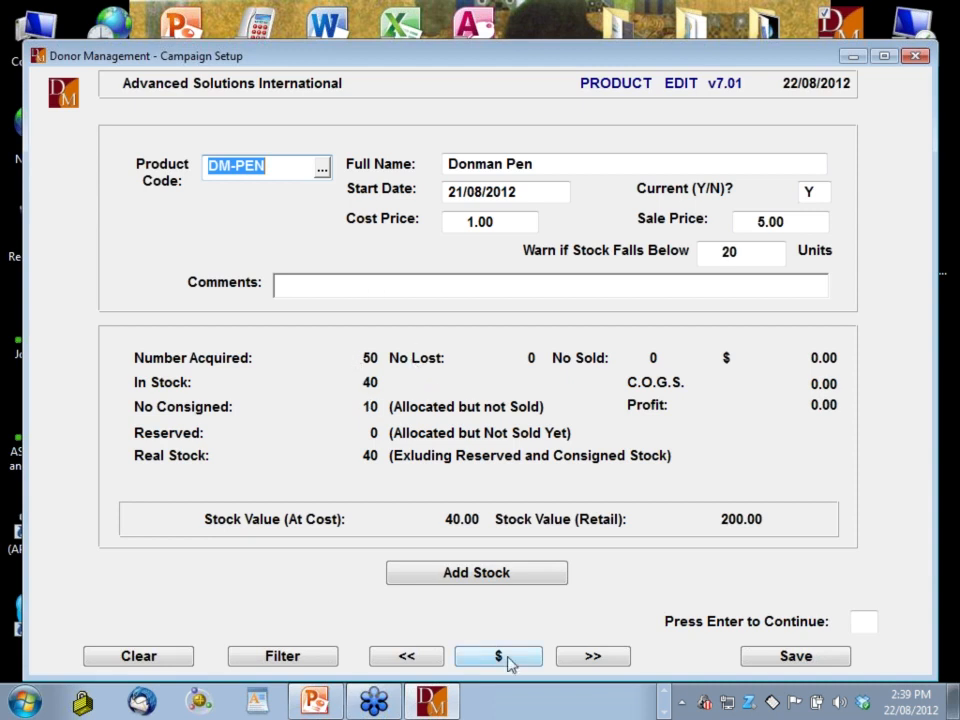
# Page through FREEBEE, KEYRING1 and T-SHIRT, back to MUG, and move the window up-left
pyautogui.click(611, 658)
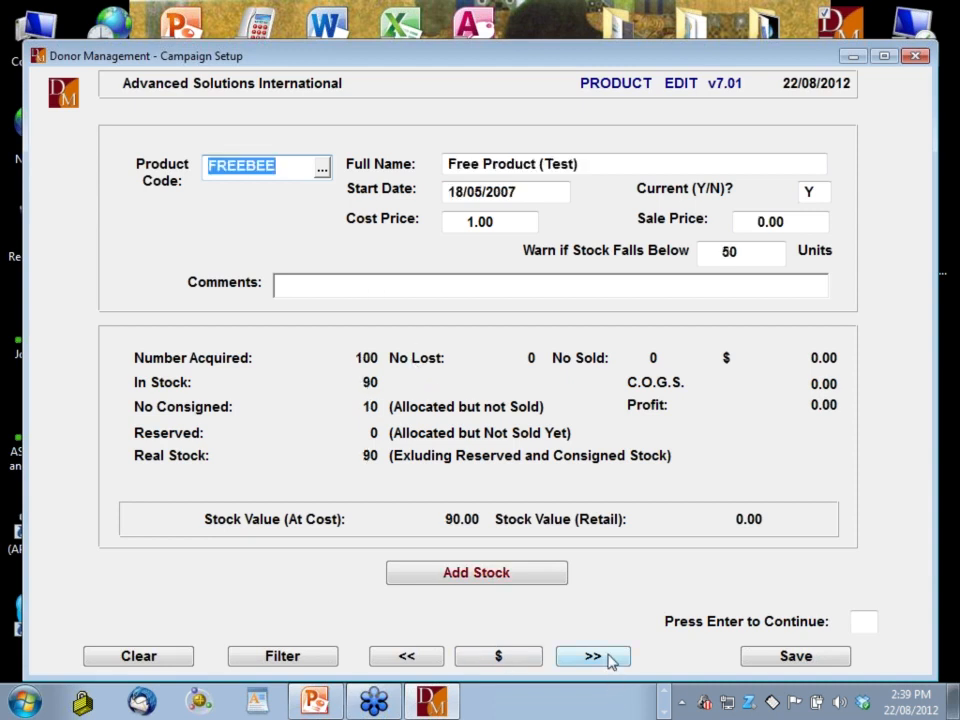
pyautogui.click(611, 658)
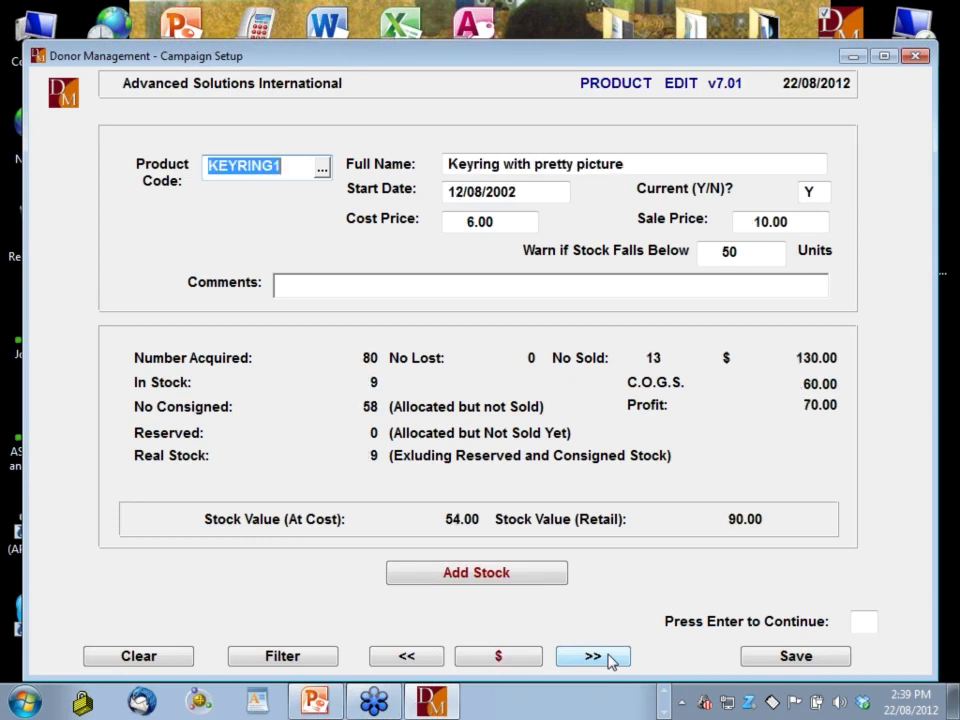
pyautogui.click(611, 658)
pyautogui.click(611, 658)
pyautogui.click(611, 658)
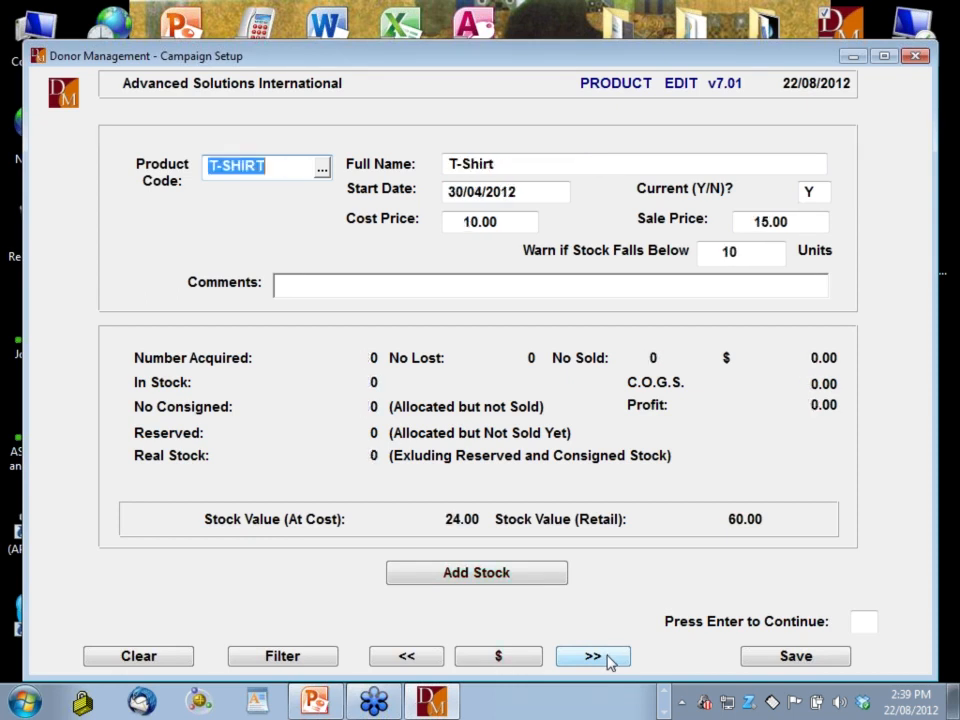
pyautogui.press('pageup')
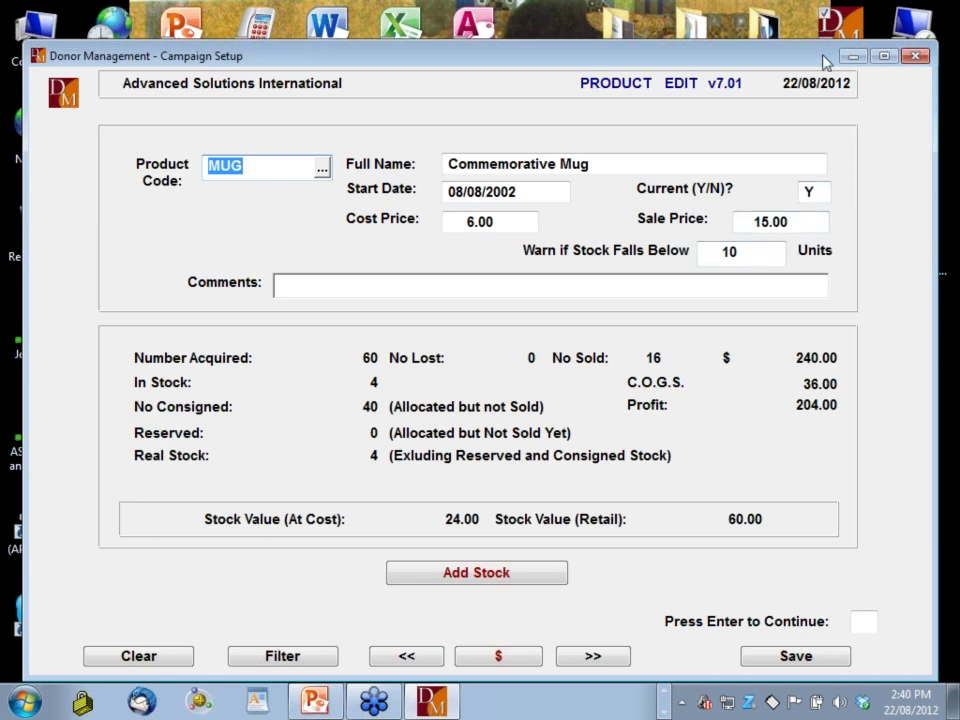
pyautogui.moveTo(818, 62); pyautogui.dragTo(773, 43)
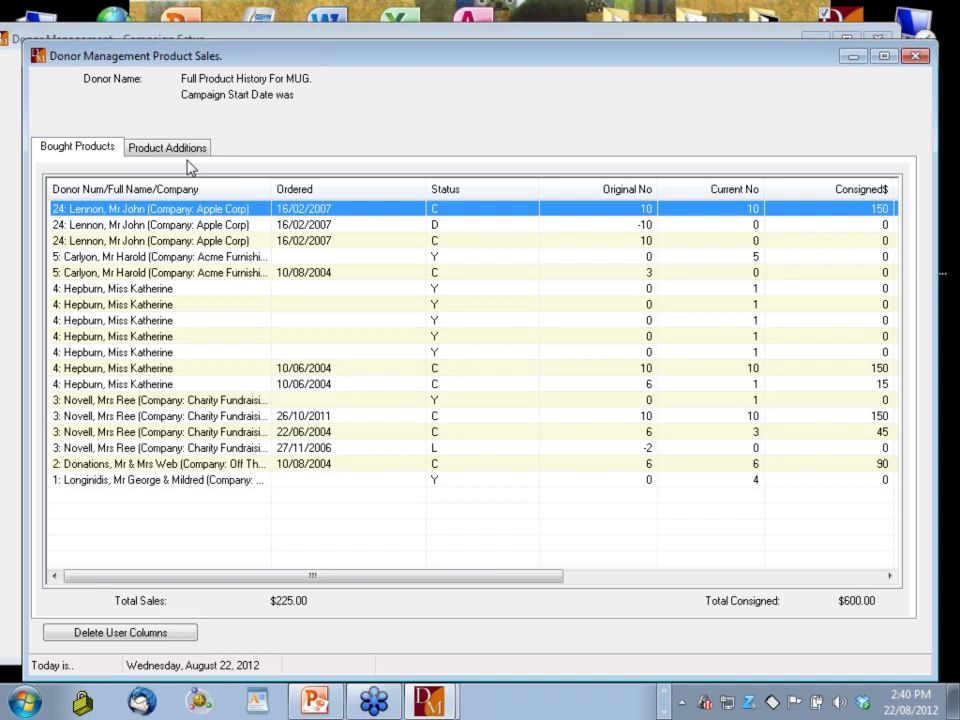
# Review the donors who bought MUG in its sales history, then close that history
pyautogui.click(170, 148)
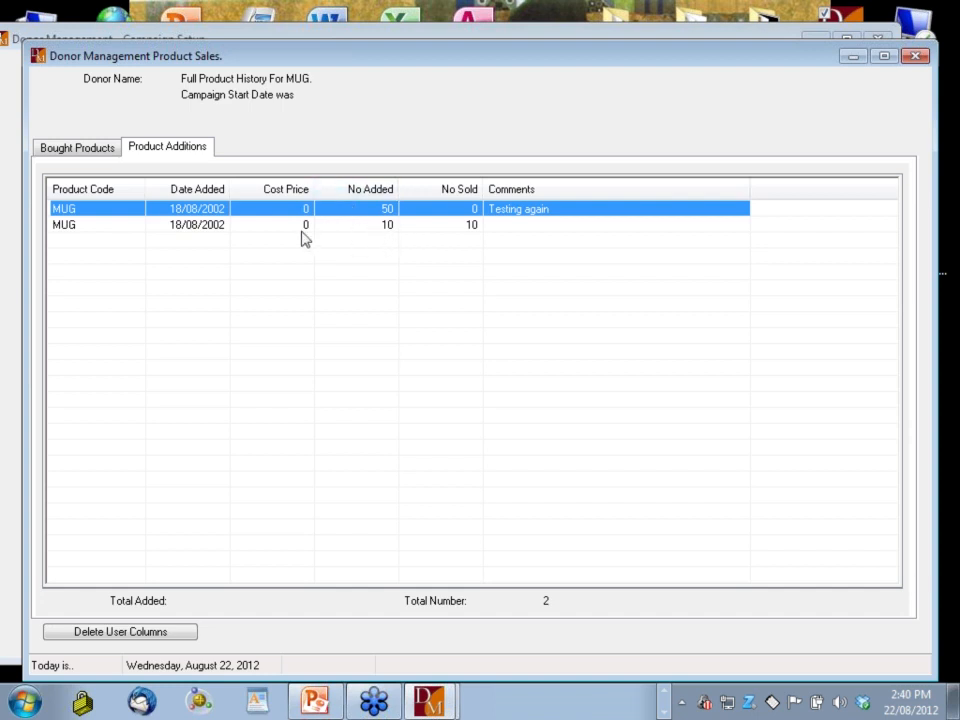
pyautogui.click(101, 159)
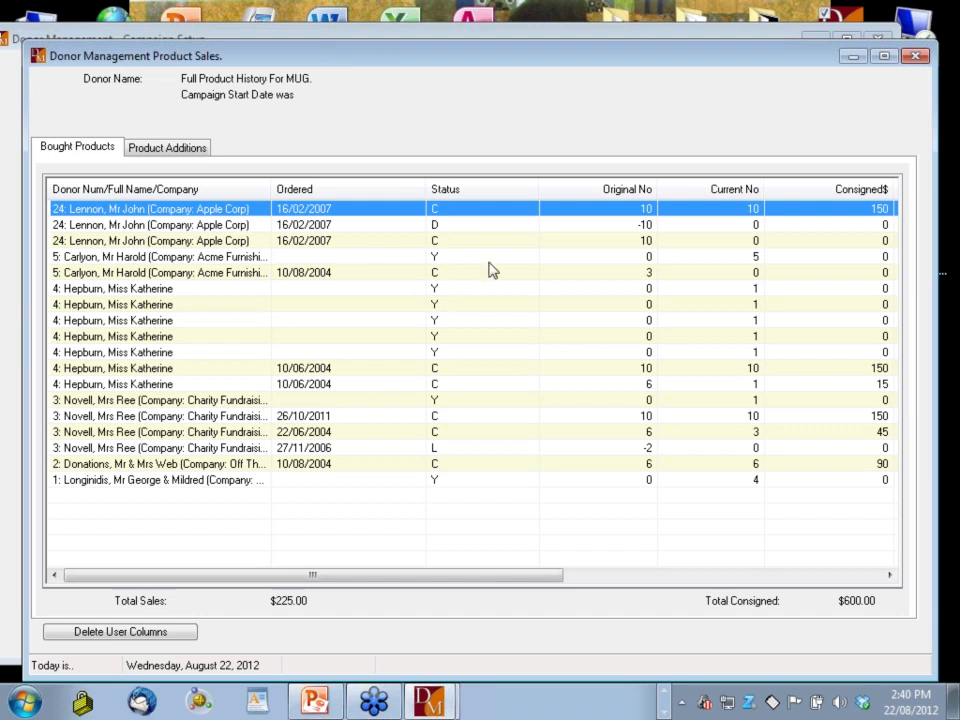
pyautogui.click(918, 57)
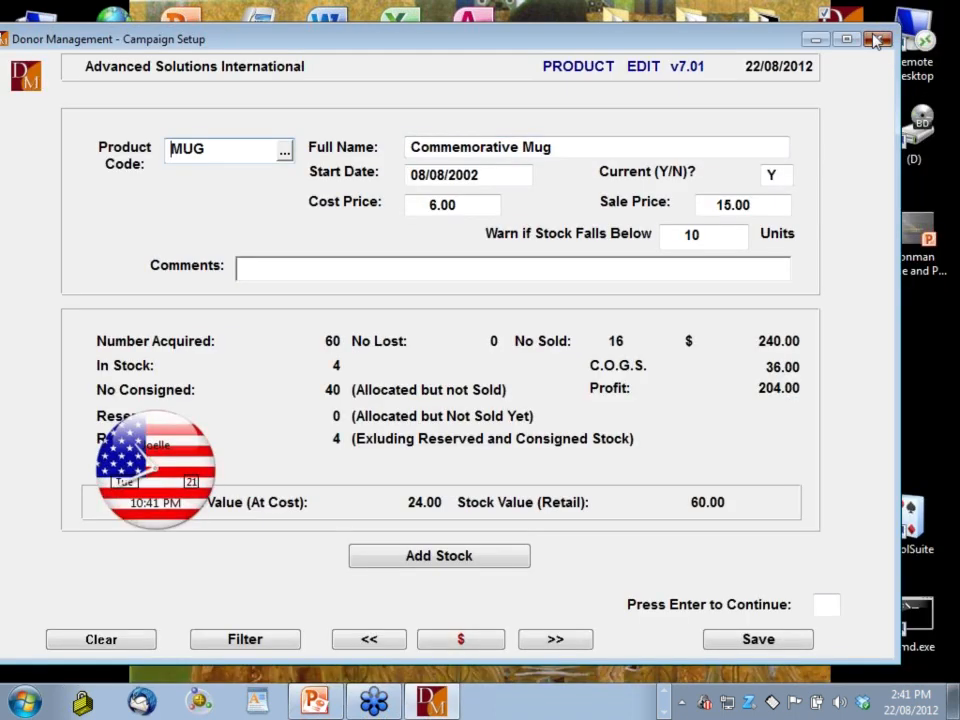
# Close the MUG record and move through Start Menu and Main Menu to the User Menu
pyautogui.click(877, 39)
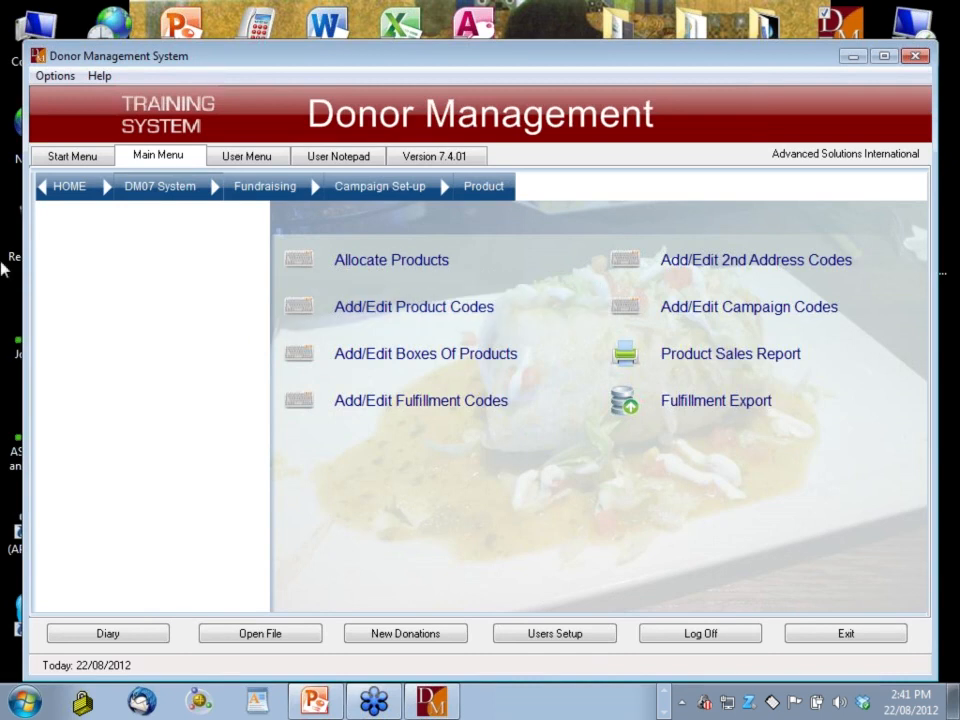
pyautogui.click(70, 158)
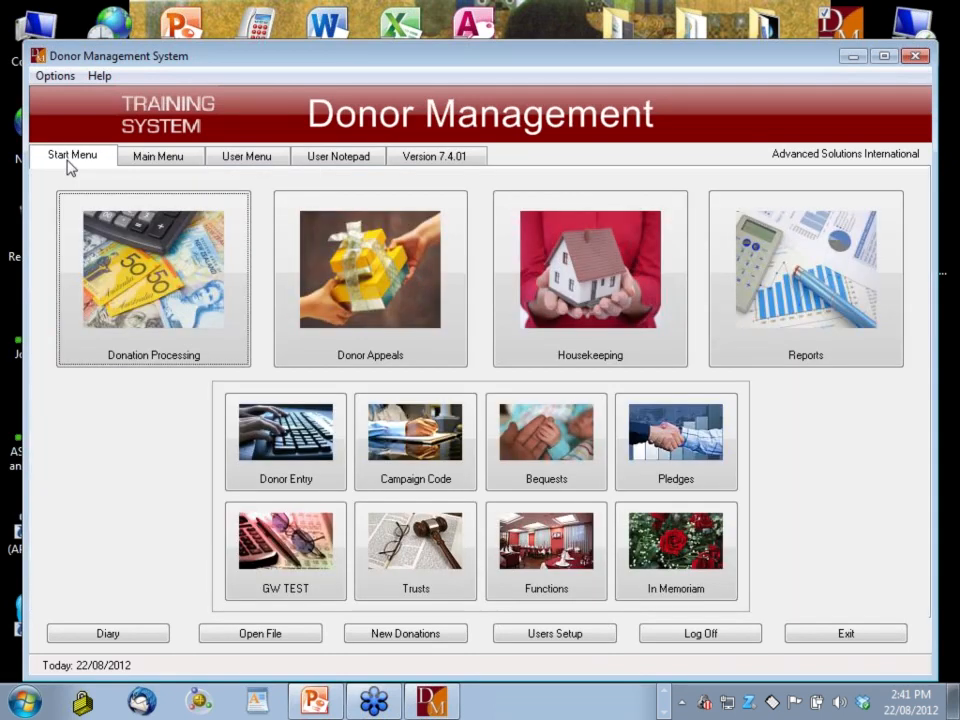
pyautogui.click(284, 437)
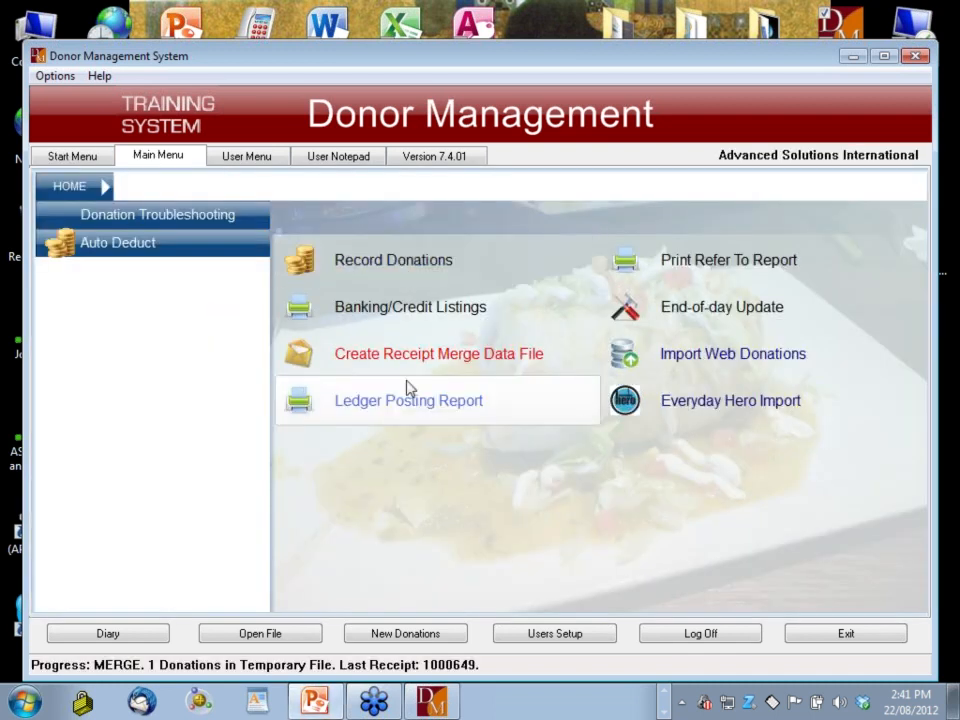
pyautogui.click(243, 160)
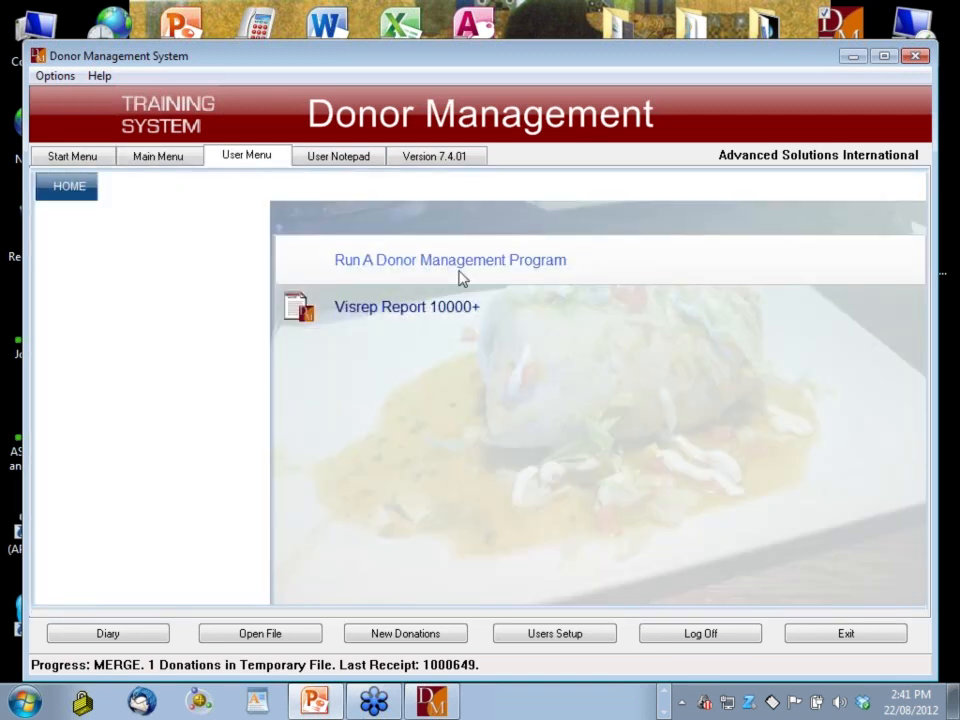
# Run program zapnewdn, authorise with the operator's initials, and answer Y to reset progress to DONATIONS
pyautogui.click(470, 275)
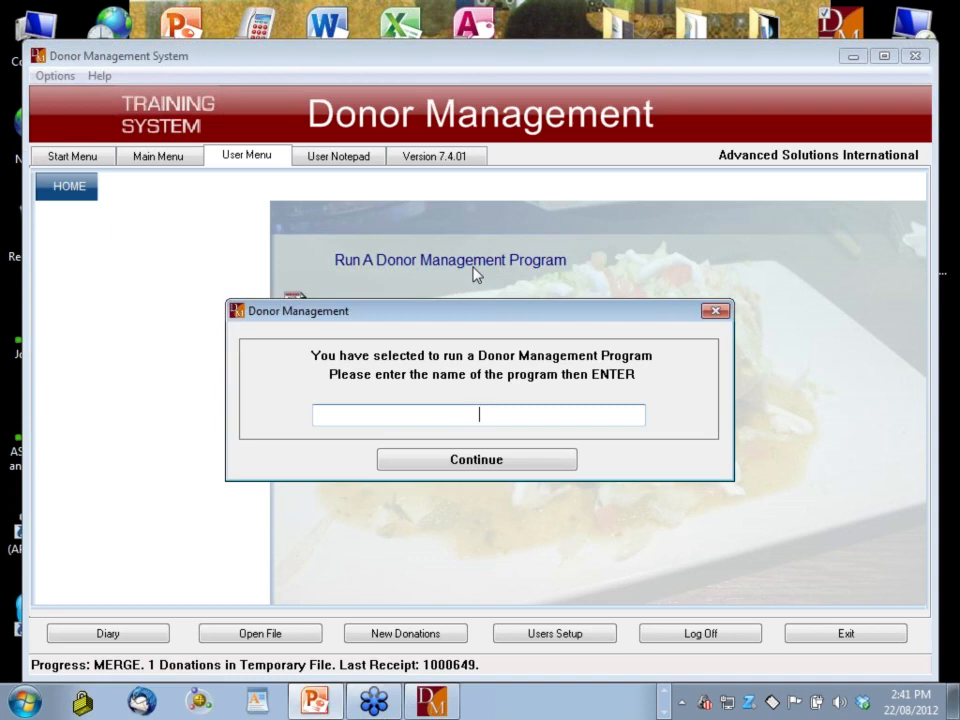
pyautogui.write('zapnewdn')
pyautogui.press('Return')
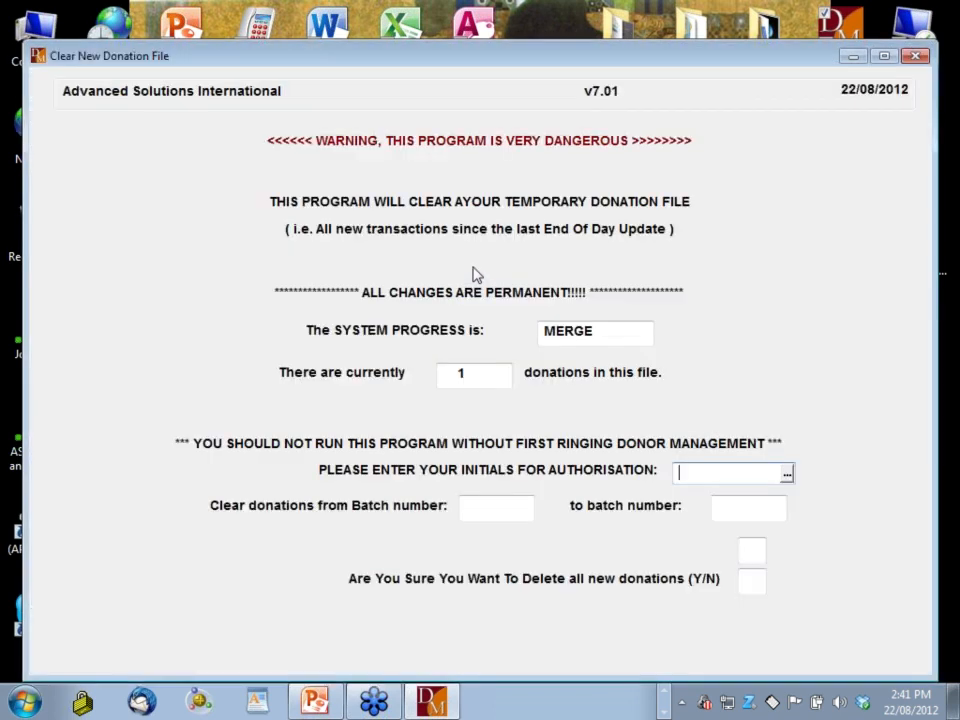
pyautogui.write('AS')
pyautogui.press('Return')
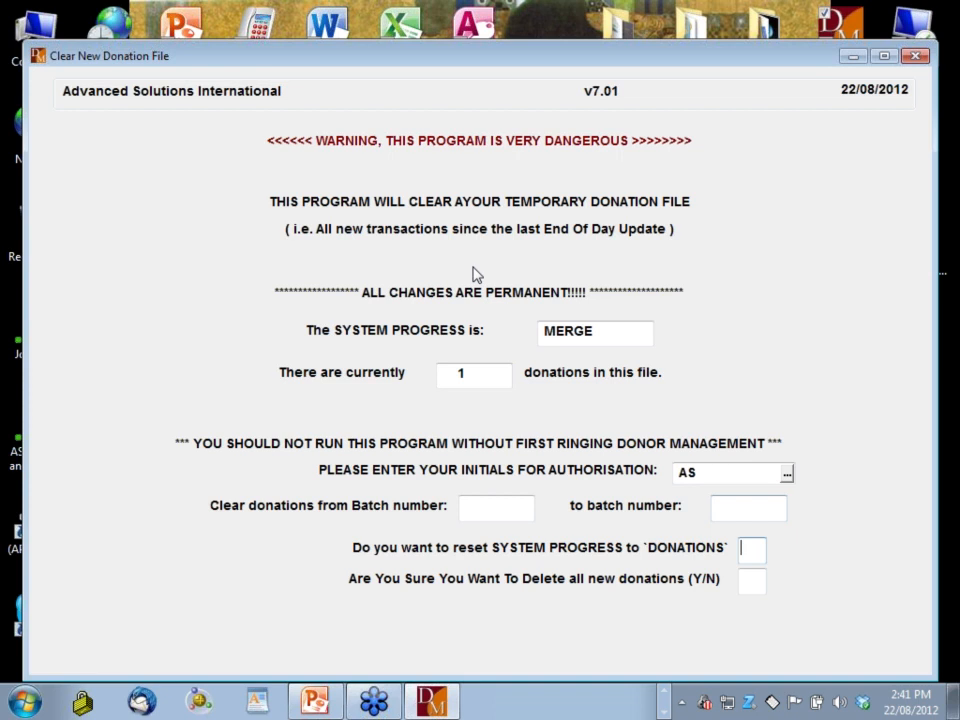
pyautogui.write('Y')
pyautogui.press('Return')
pyautogui.press('Return')
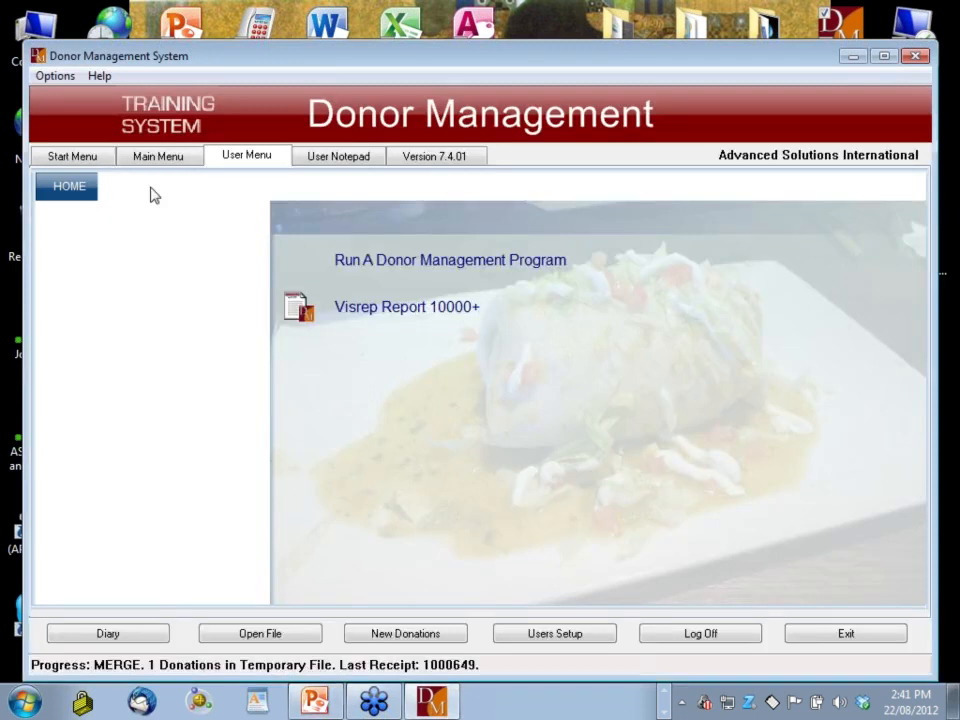
# Set up new donation batch 3275: type D, 1 donation, $50.00 total, operator's initials
pyautogui.press('Return')
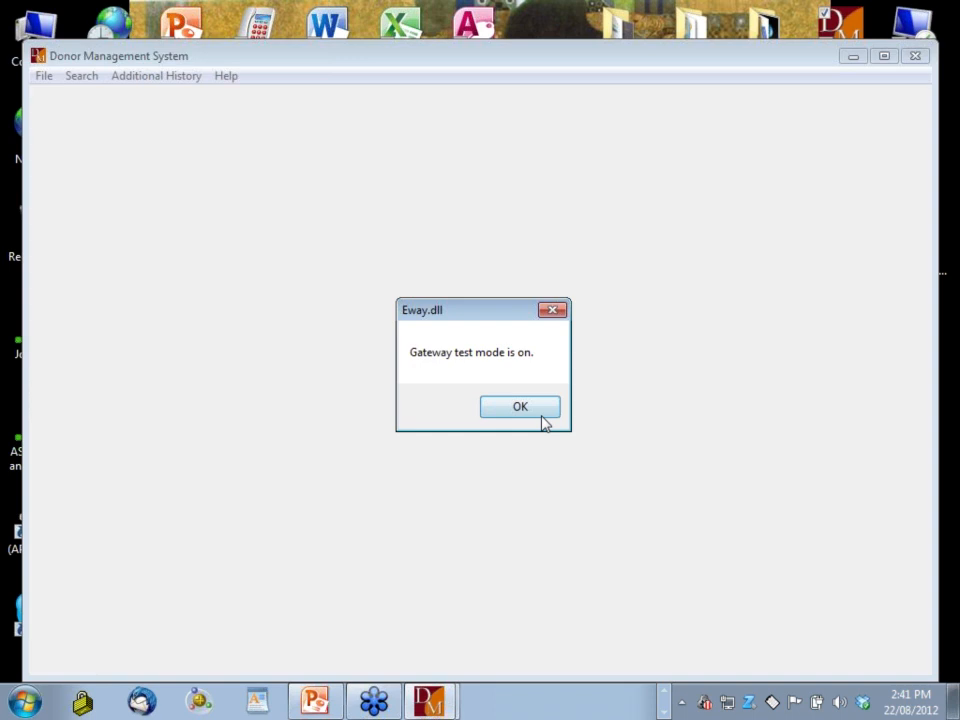
pyautogui.click(541, 416)
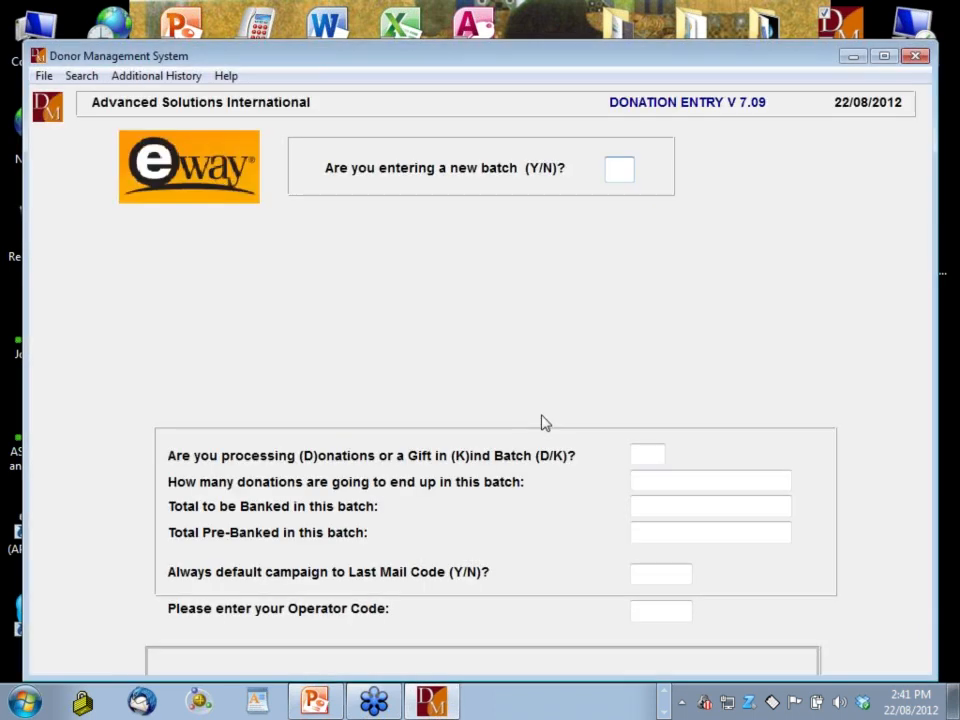
pyautogui.write('Y')
pyautogui.press('Return')
pyautogui.write('D')
pyautogui.press('Return')
pyautogui.write('1')
pyautogui.press('Return')
pyautogui.write('50')
pyautogui.press('Return')
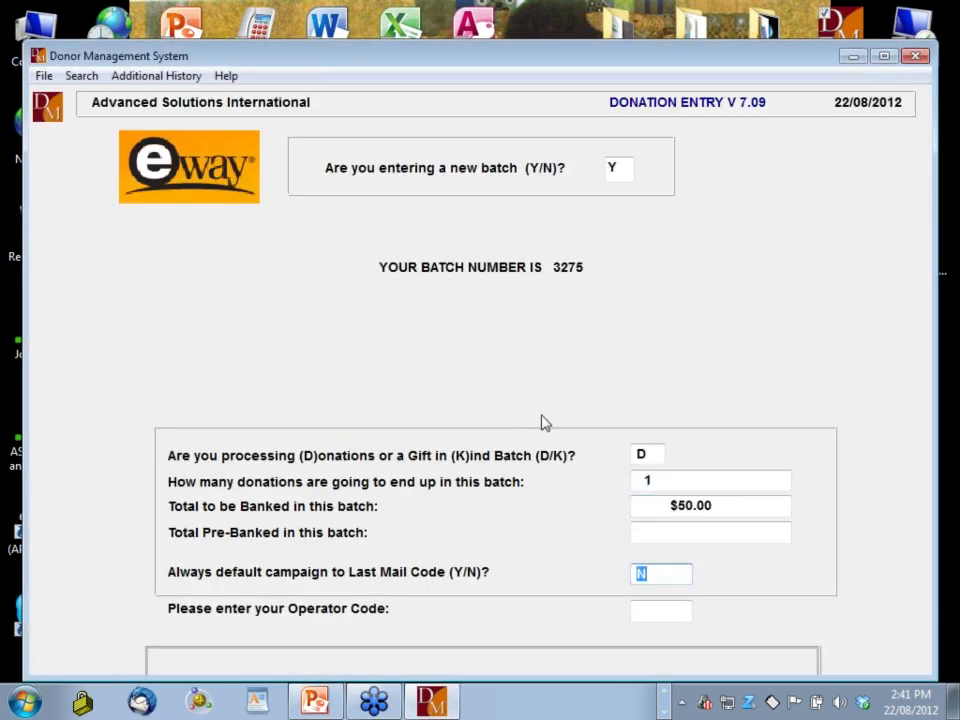
pyautogui.press('Return')
pyautogui.write('AS')
pyautogui.press('Return')
pyautogui.press('Return')
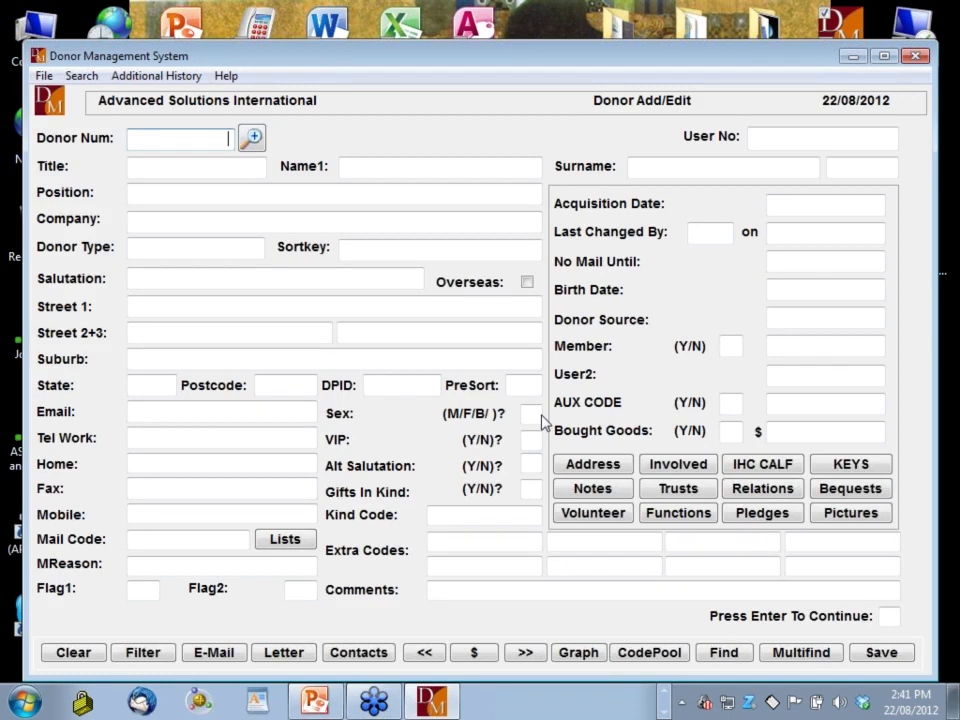
# Load the donor by their donor number and move to their cash donation details
pyautogui.write('5735')
pyautogui.press('Return')
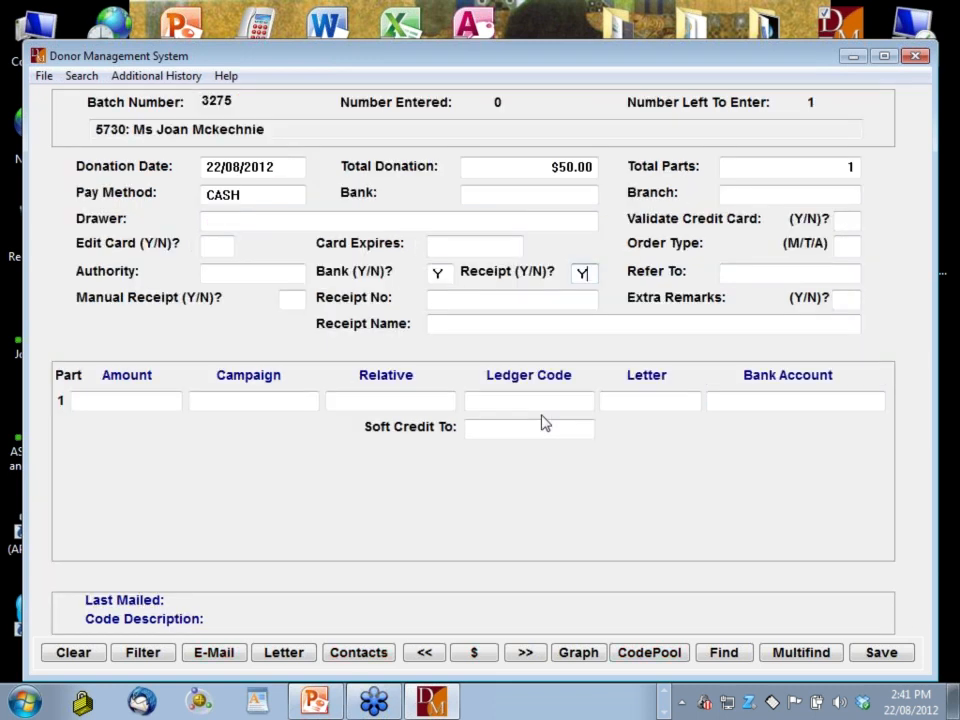
pyautogui.press('Return')
pyautogui.press('Return')
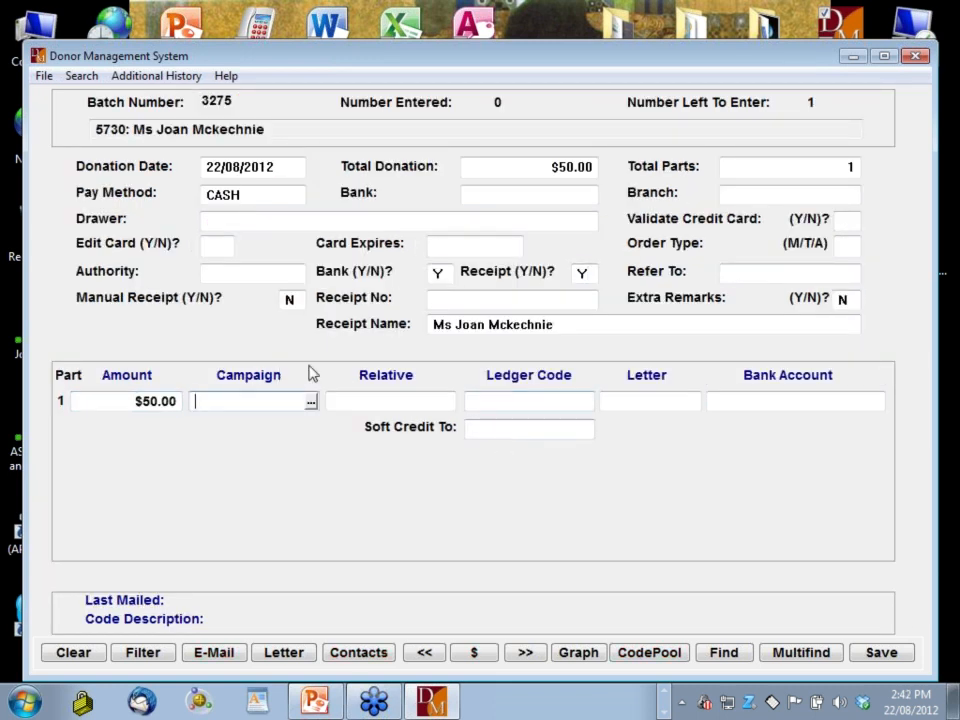
# Set the donation's campaign to CAT12, replacing the initially chosen RAF2012A
pyautogui.click(311, 401)
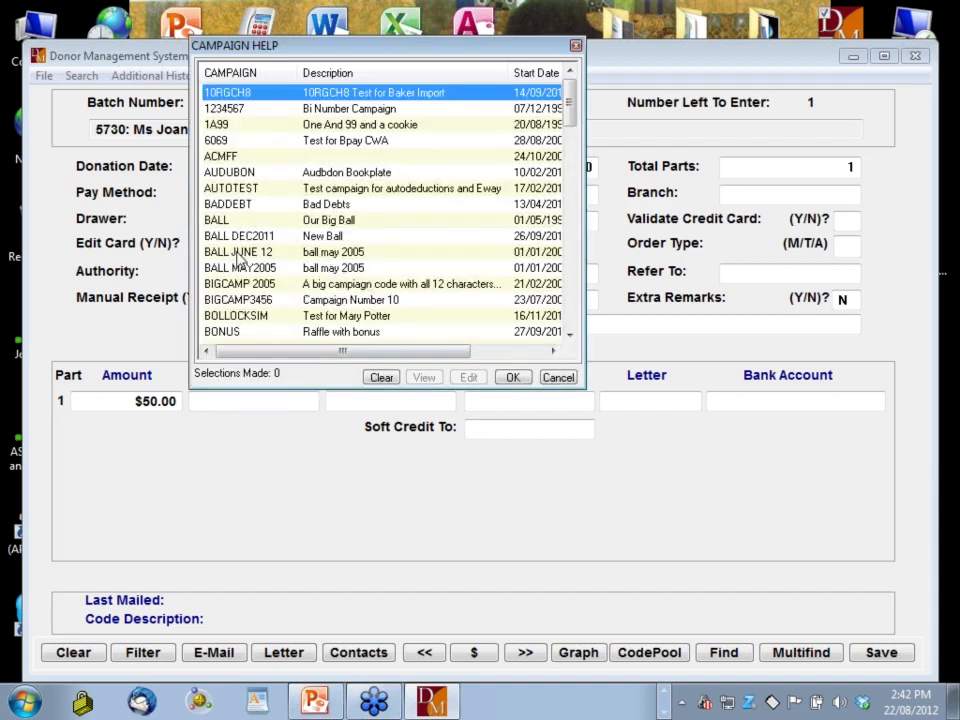
pyautogui.scroll(-7, 250, 245)
pyautogui.doubleClick(258, 236)
pyautogui.press('Tab')
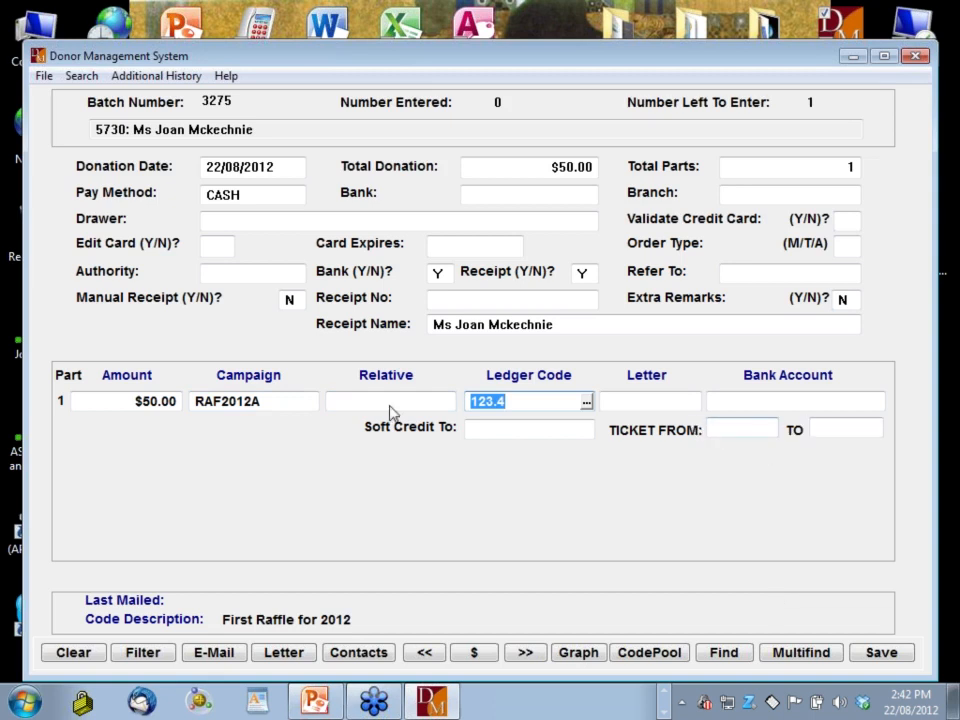
pyautogui.click(293, 403)
pyautogui.press('Delete')
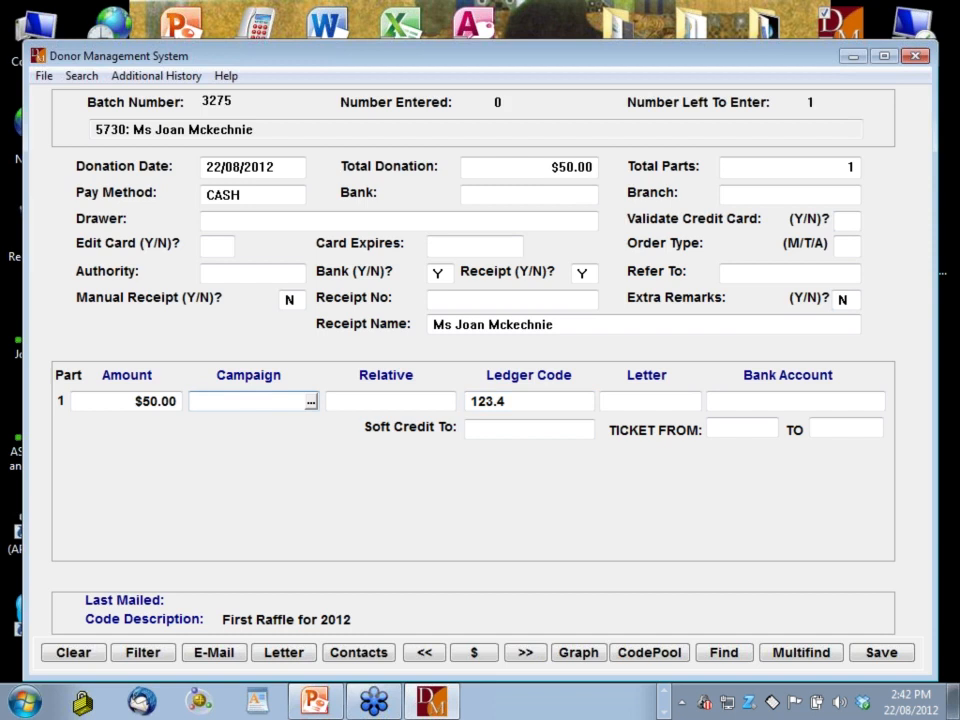
pyautogui.write('CACT')
pyautogui.press('BackSpace')
pyautogui.press('BackSpace')
pyautogui.write('T12')
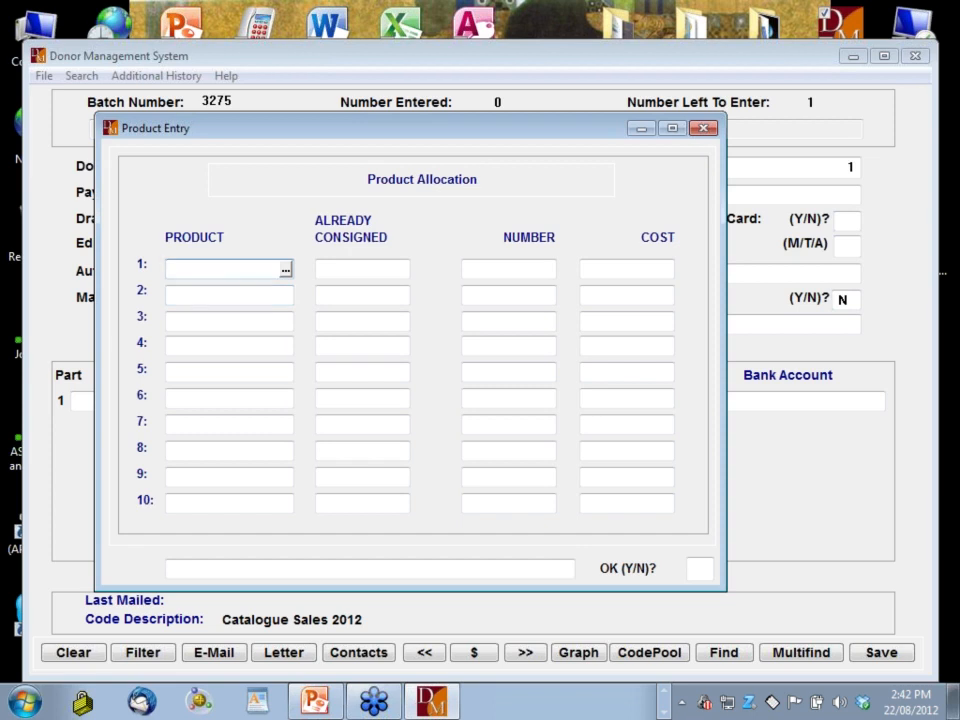
# Allocate DM-PEN in the first product row, correcting the quantity from 10 to 5
pyautogui.click(285, 271)
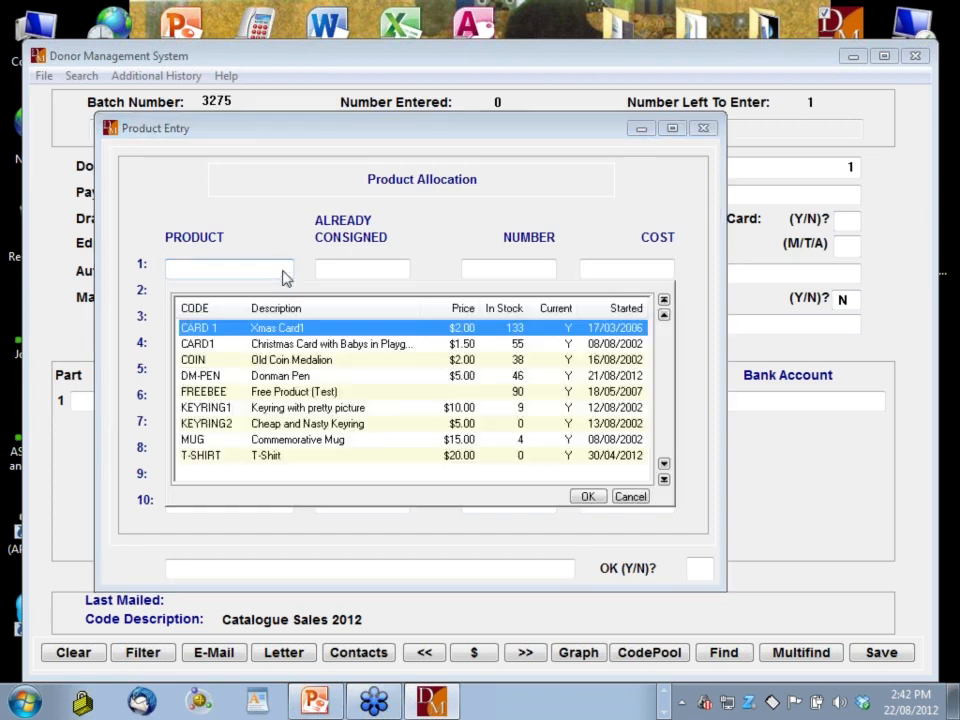
pyautogui.doubleClick(276, 381)
pyautogui.click(474, 272)
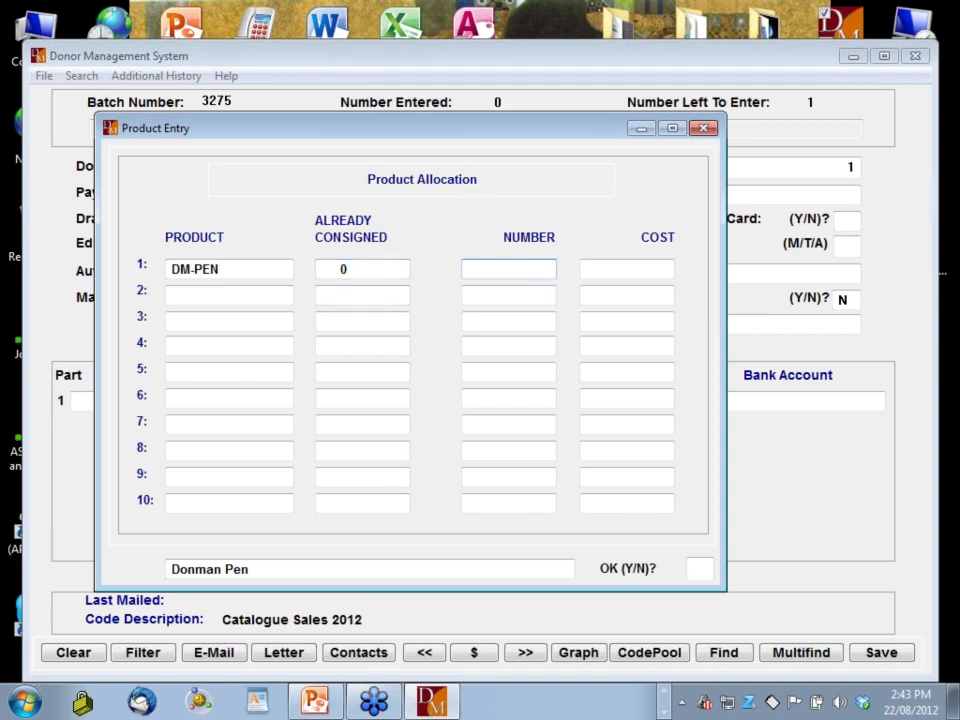
pyautogui.write('10')
pyautogui.press('Home')
pyautogui.press('Return')
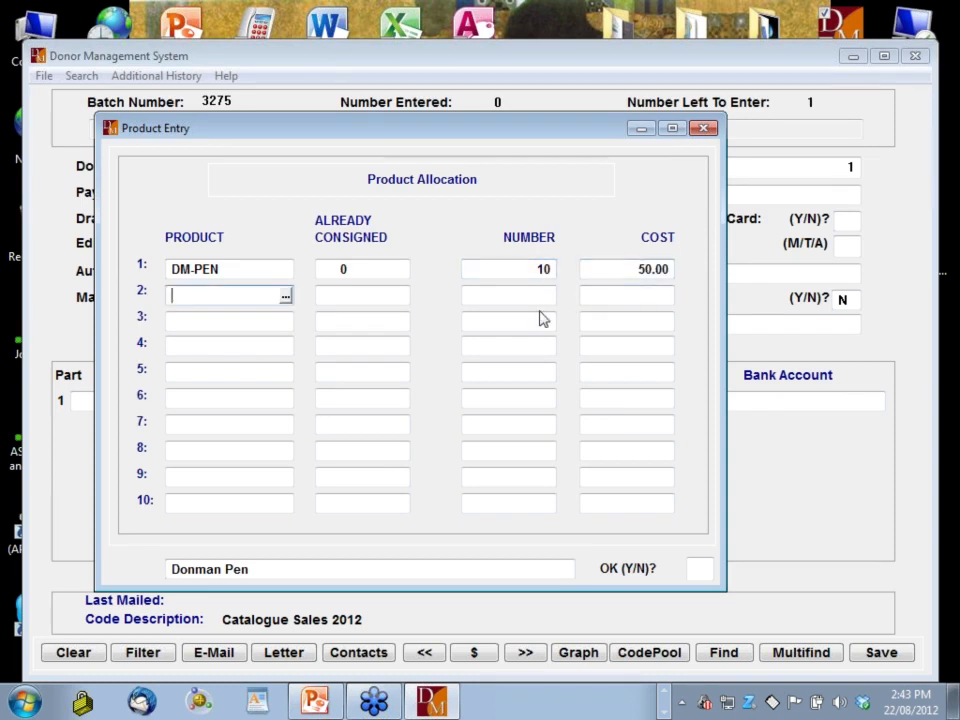
pyautogui.press('Return')
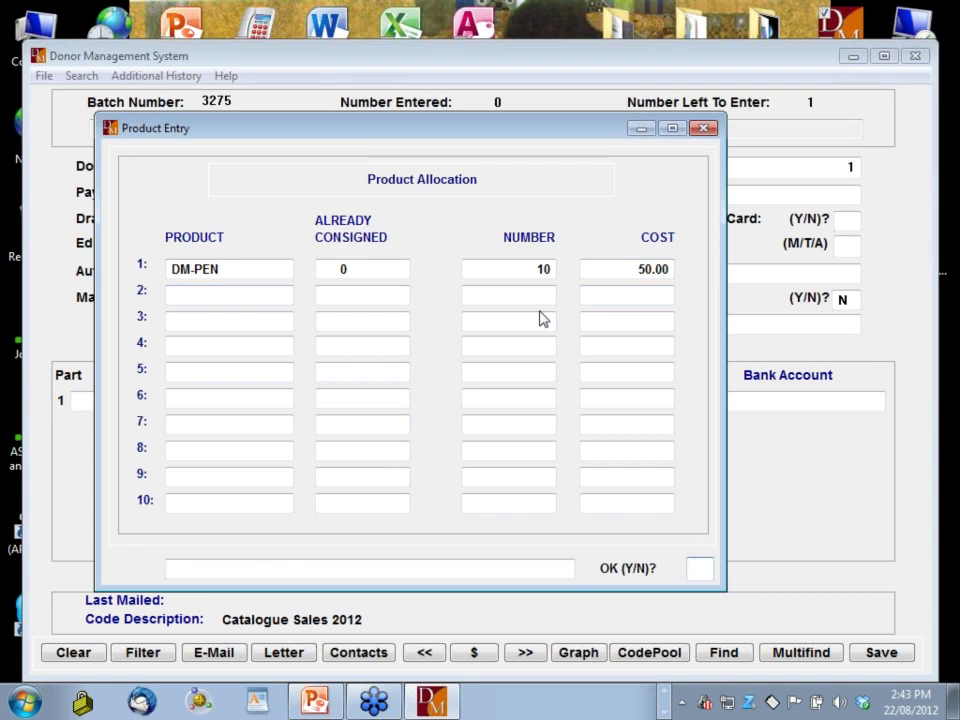
pyautogui.click(512, 271)
pyautogui.write('5')
pyautogui.press('Return')
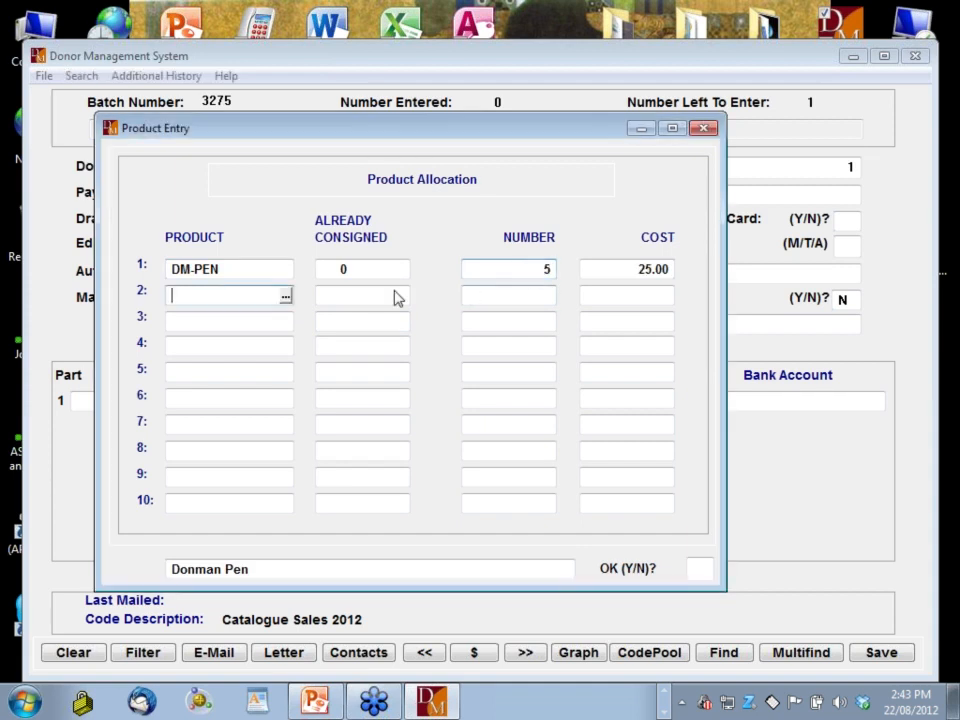
# Try 5 KEYRING2 in the second row, which is out of stock, and close the help manual
pyautogui.click(285, 297)
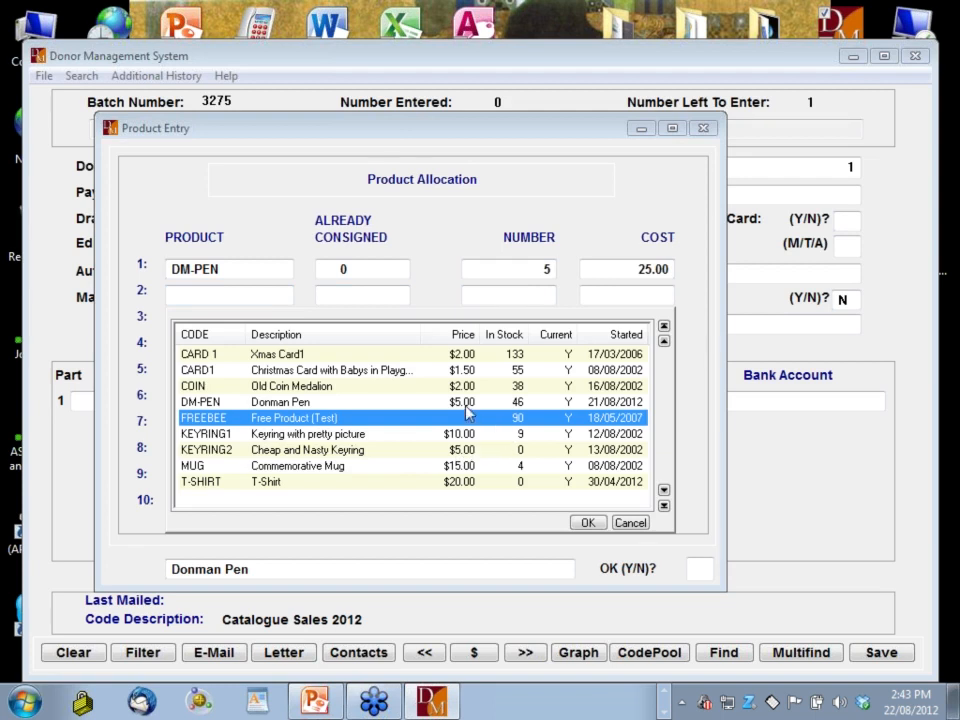
pyautogui.doubleClick(467, 450)
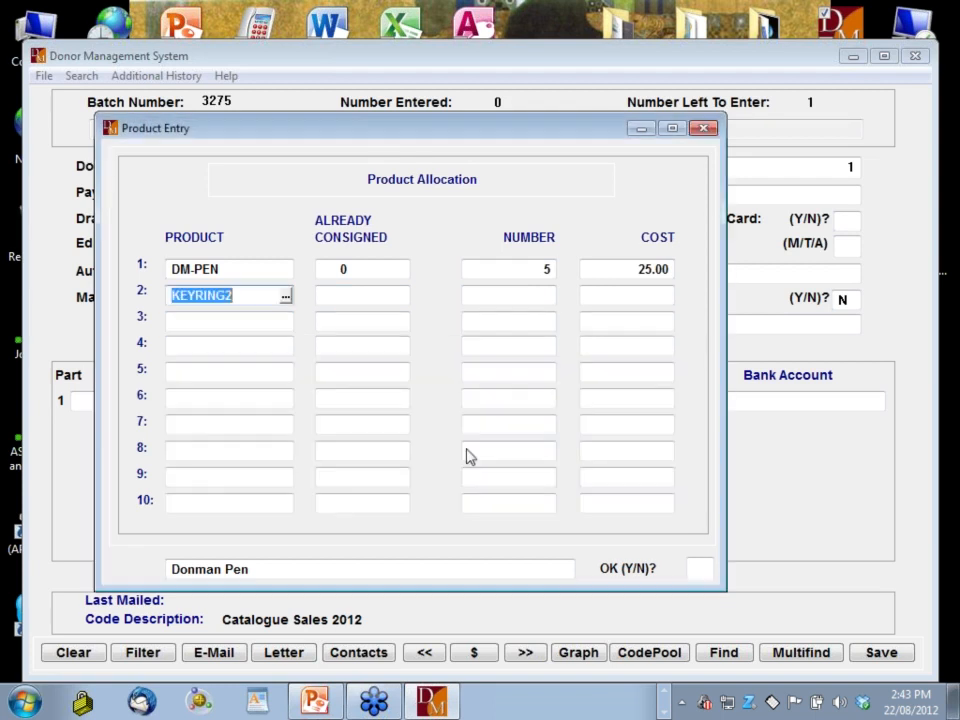
pyautogui.press('Return')
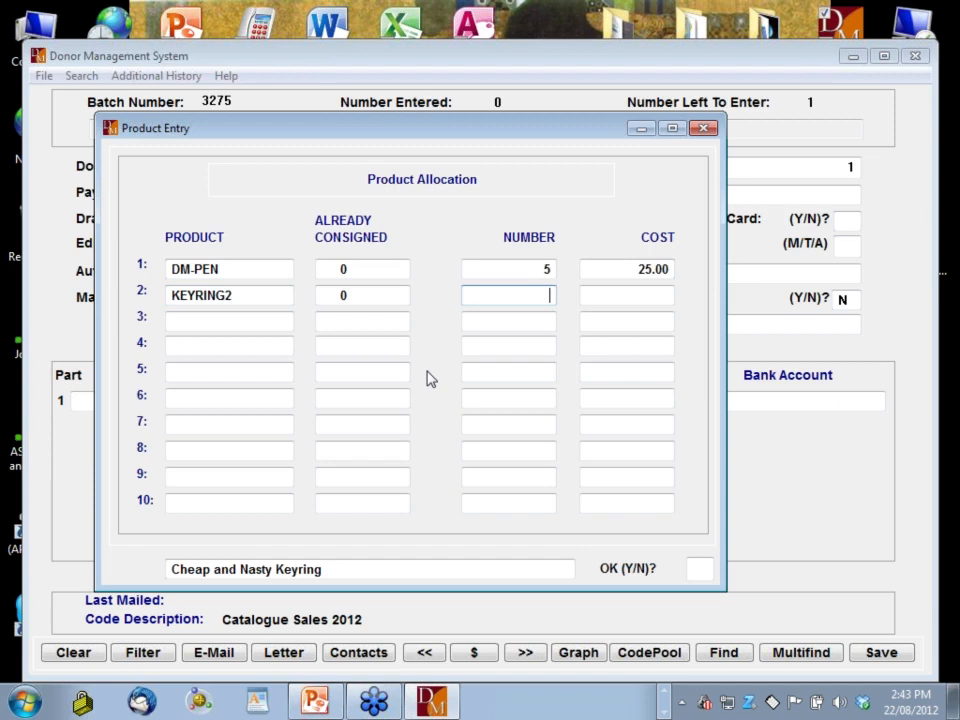
pyautogui.write('5')
pyautogui.press('Return')
pyautogui.press('Return')
pyautogui.press('Home')
pyautogui.press('capslock')
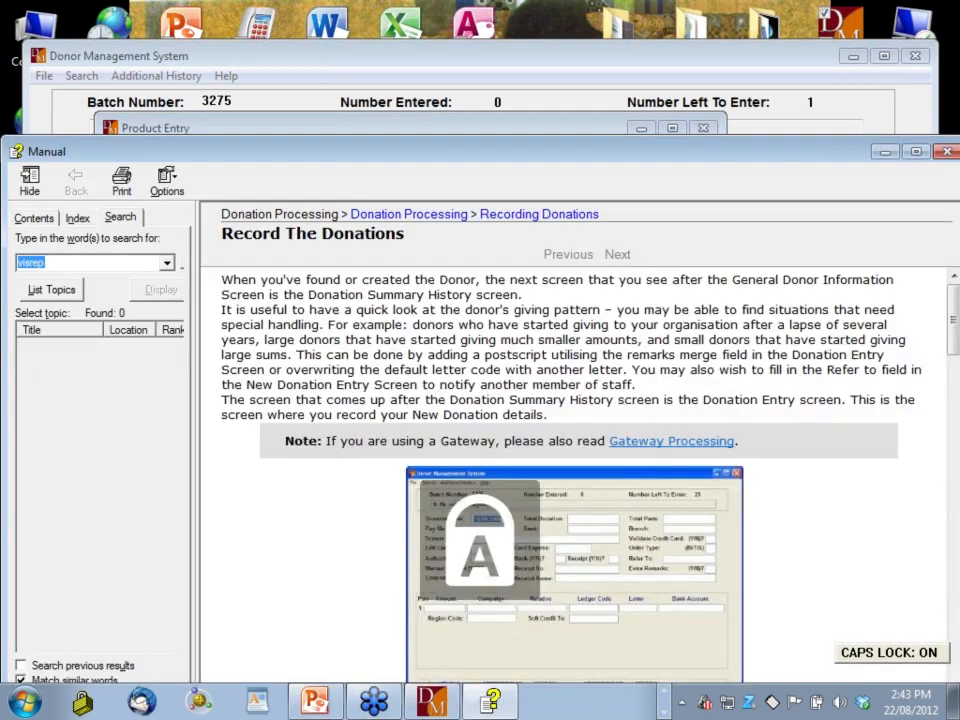
pyautogui.click(947, 151)
pyautogui.click(279, 466)
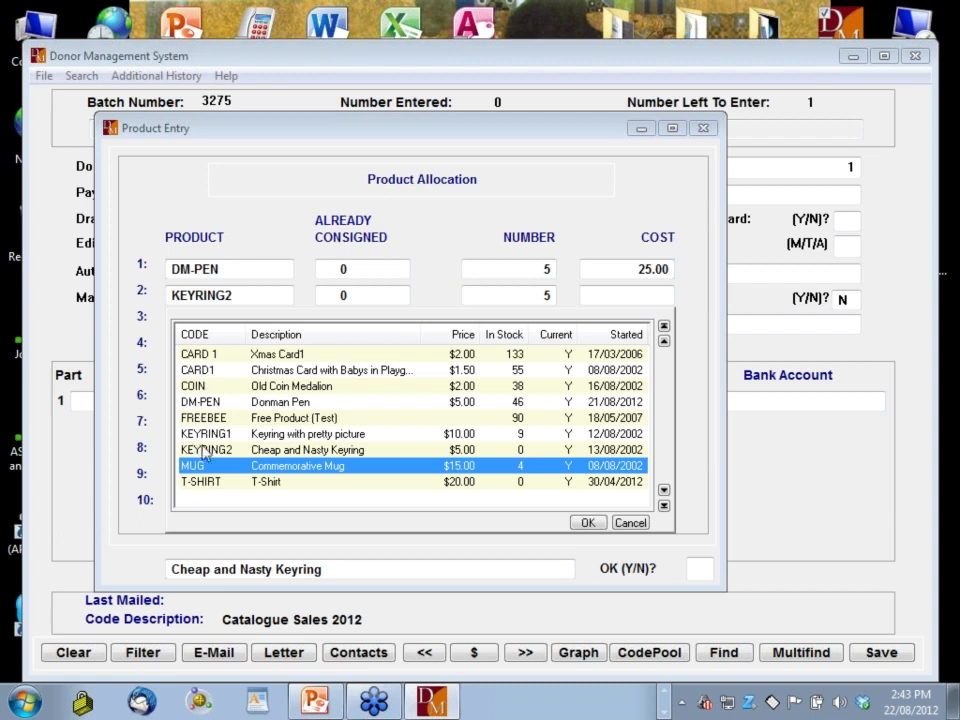
# Put COIN in the second product row with quantity 10
pyautogui.doubleClick(223, 388)
pyautogui.press('Return')
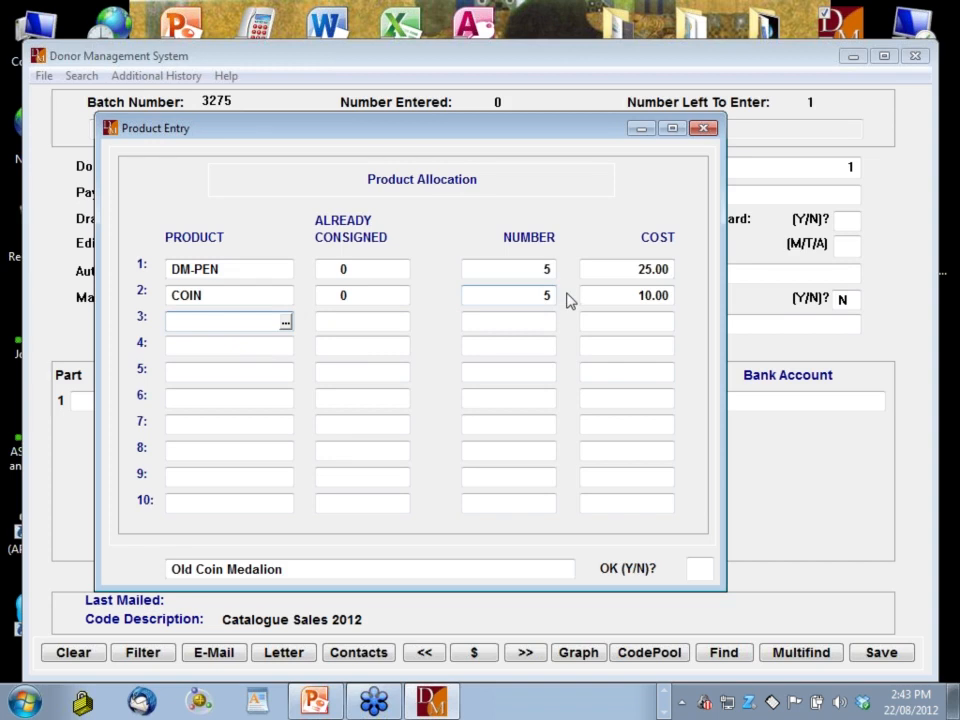
pyautogui.press('Up')
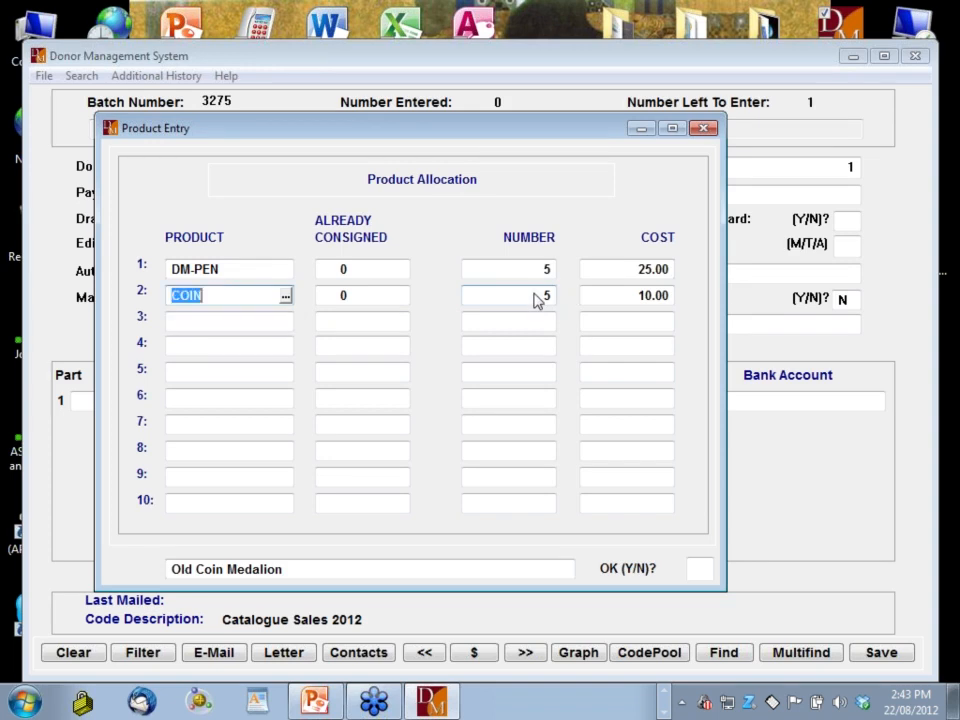
pyautogui.click(538, 299)
pyautogui.write('10')
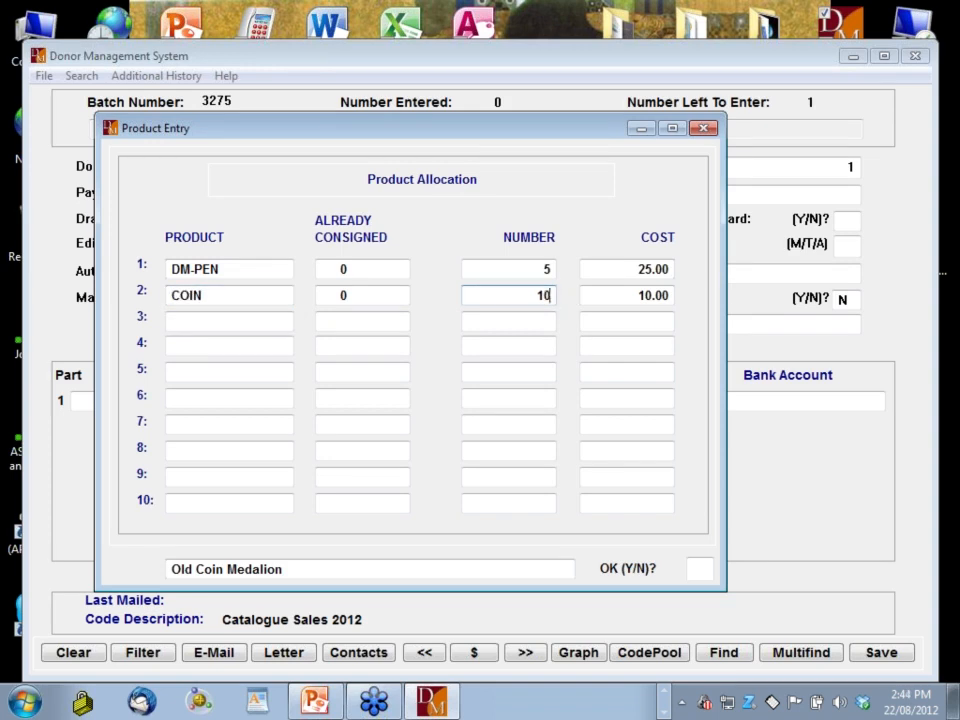
pyautogui.press('Return')
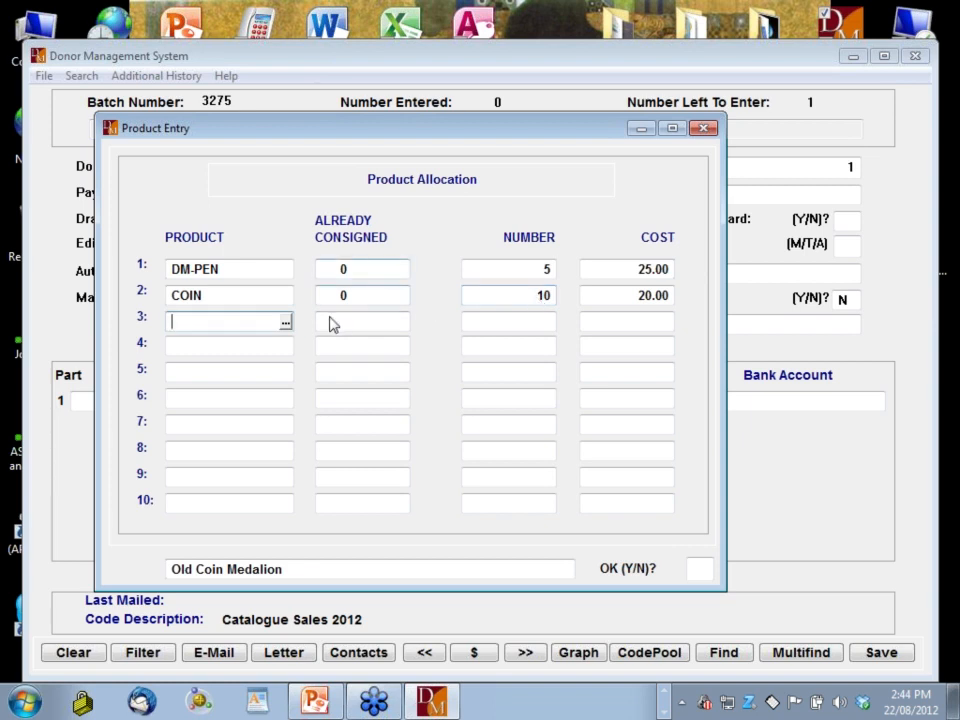
# Add 1 DM-PEN in the third row and confirm the allocation with Y
pyautogui.click(285, 321)
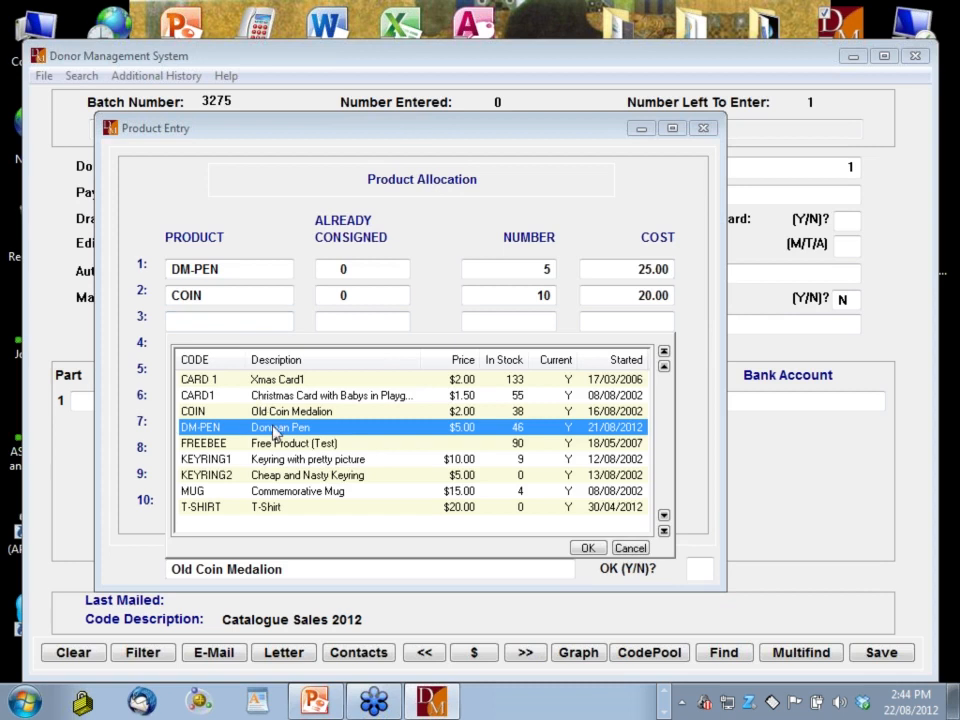
pyautogui.doubleClick(275, 428)
pyautogui.press('Return')
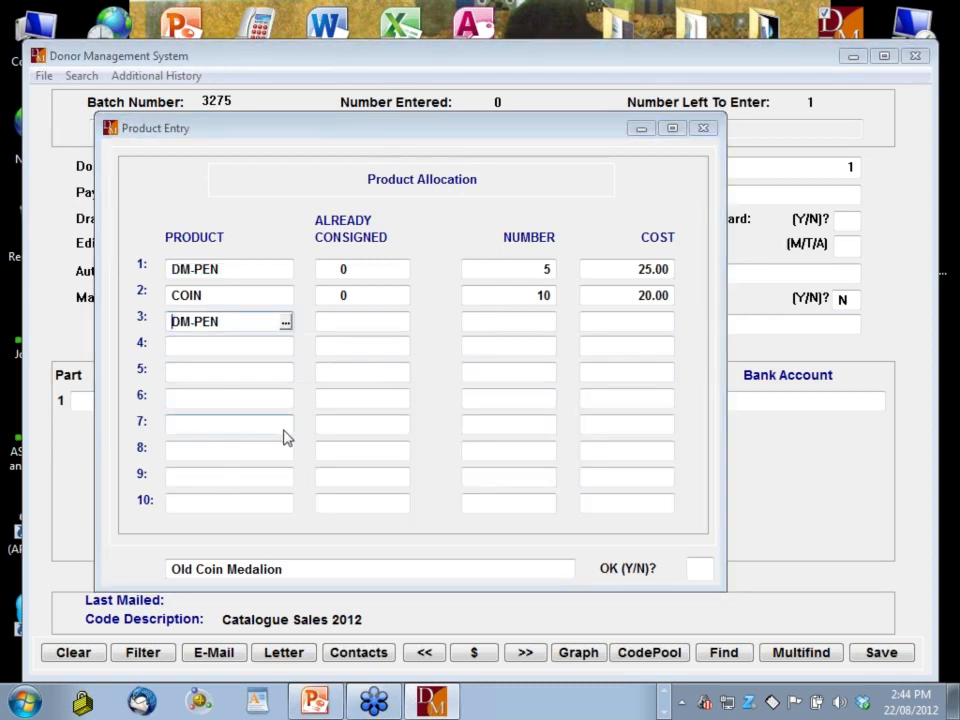
pyautogui.write('1')
pyautogui.press('Return')
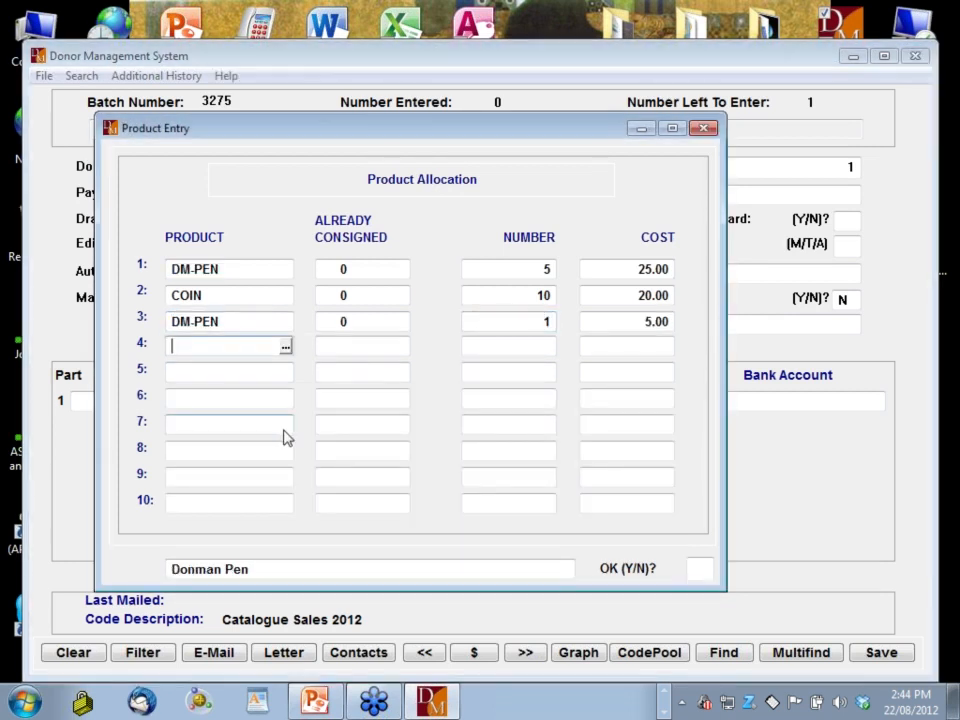
pyautogui.press('Return')
pyautogui.write('Y')
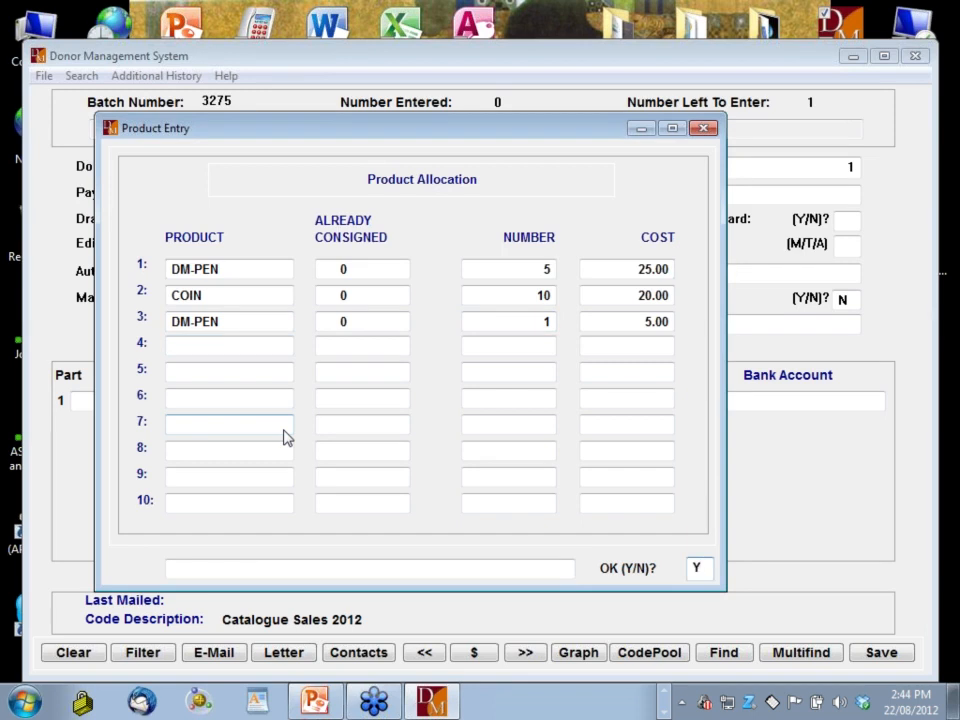
pyautogui.press('Return')
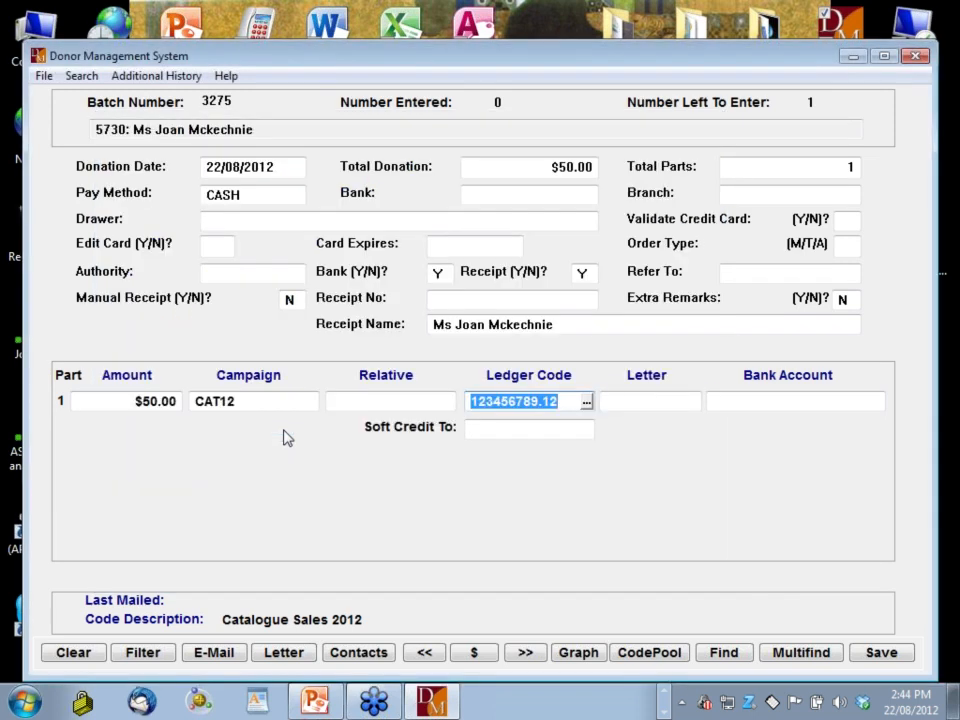
# Accept Ledger Code and Letter, skip the comment, save the CAT12 donation, and close batch 3275
pyautogui.press('Return')
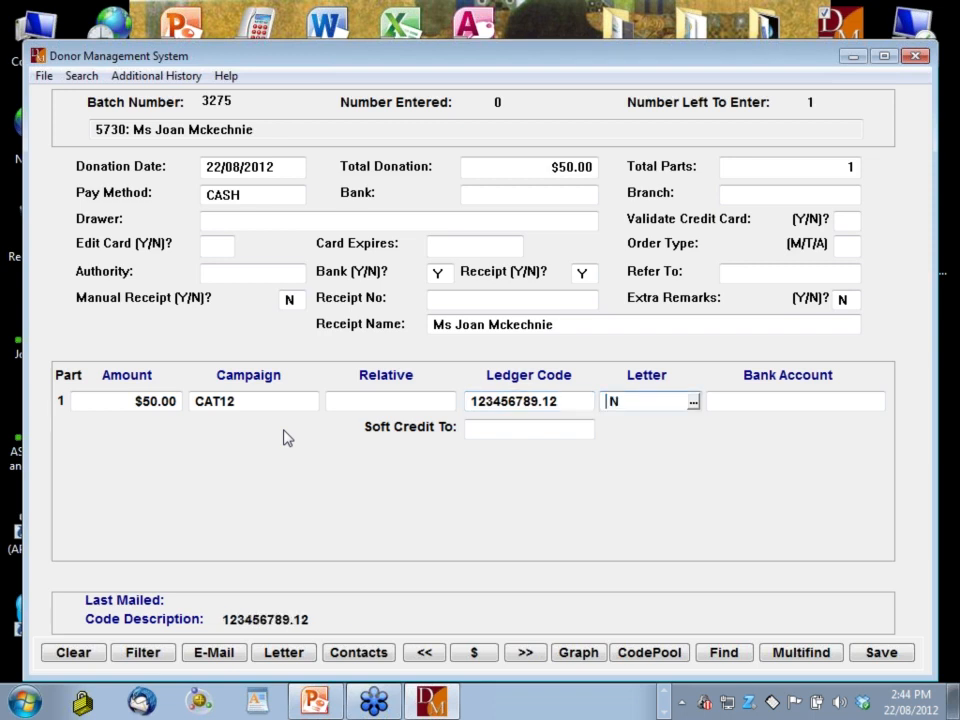
pyautogui.press('Down')
pyautogui.press('Return')
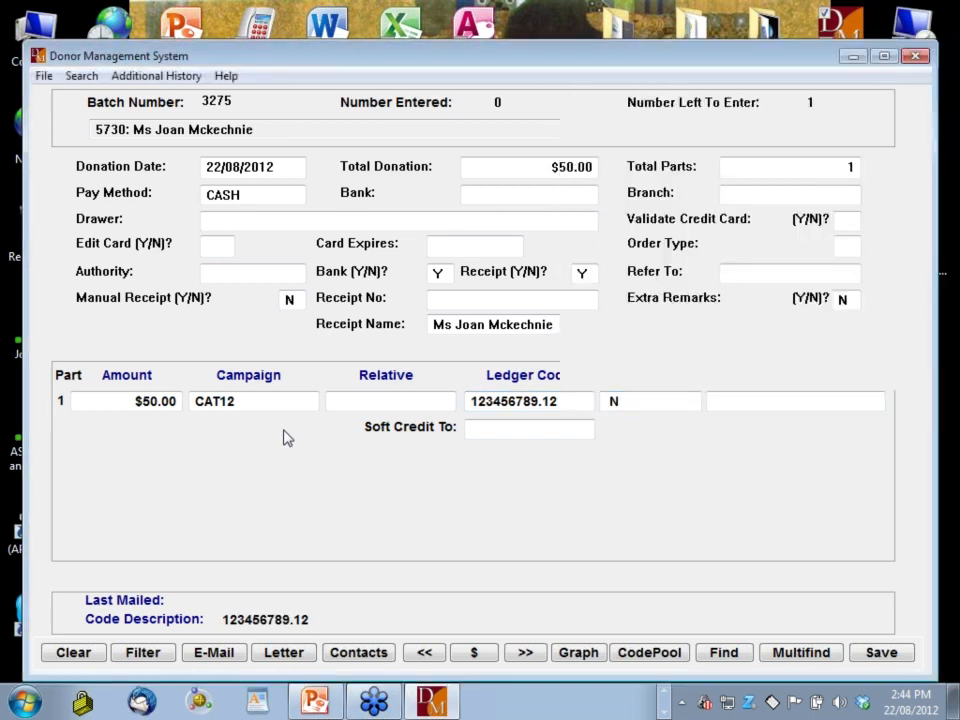
pyautogui.press('Return')
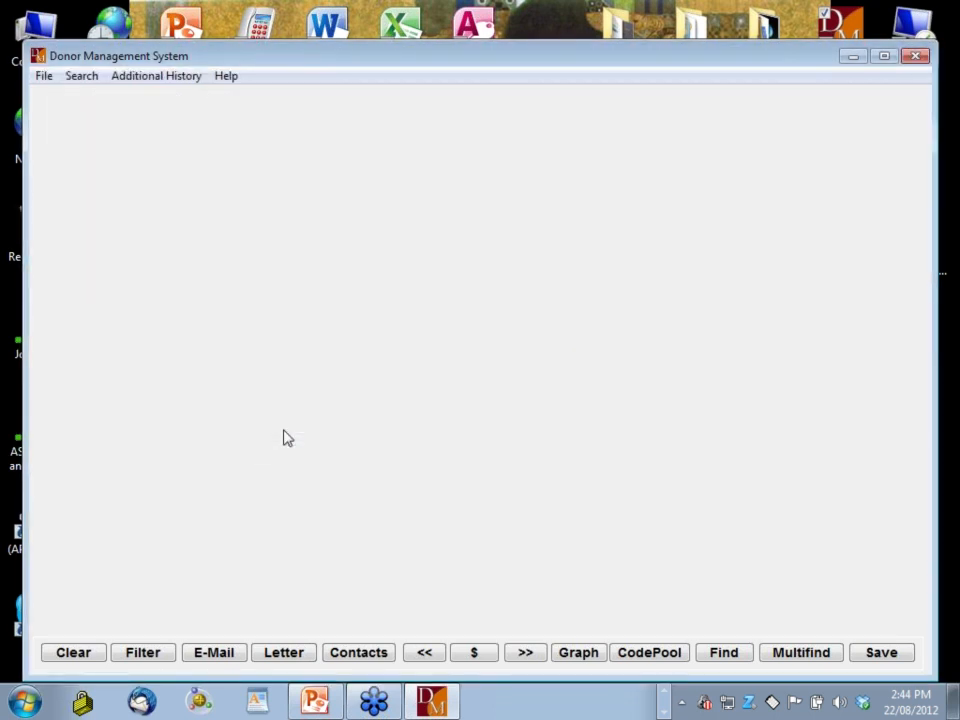
pyautogui.press('Return')
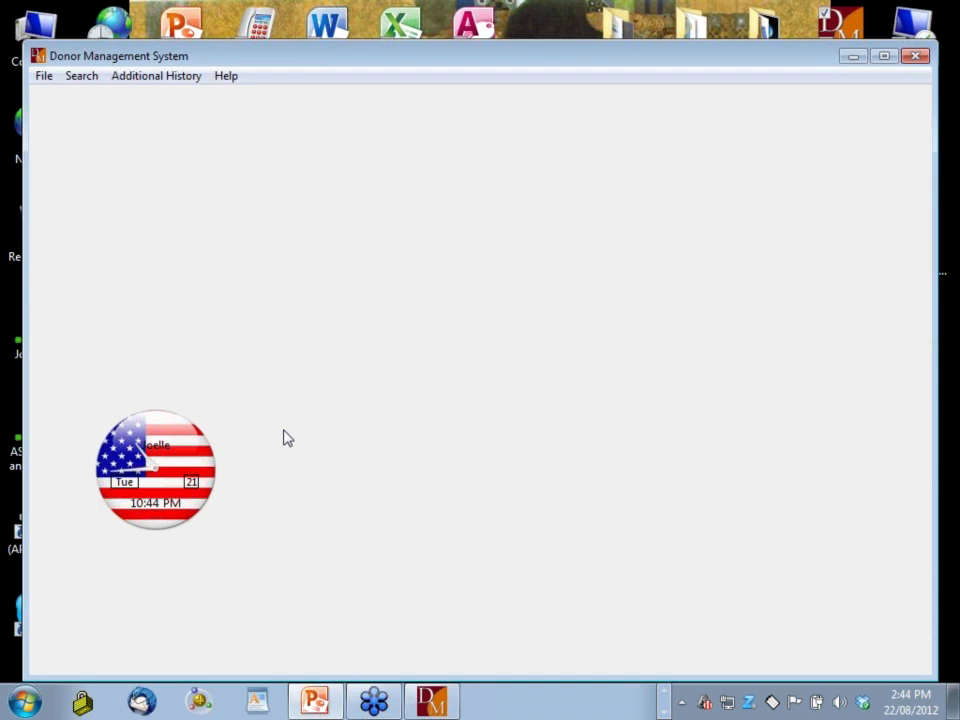
pyautogui.press('Escape')
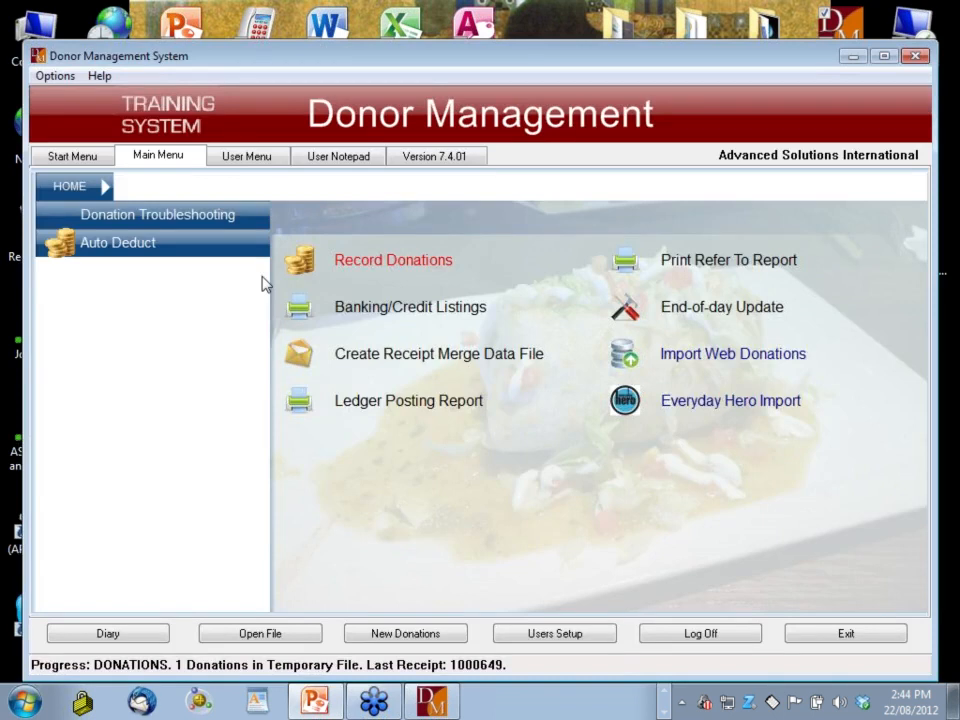
# Load the next donor in Donor Entry, review their transaction history, then close the form
pyautogui.click(72, 157)
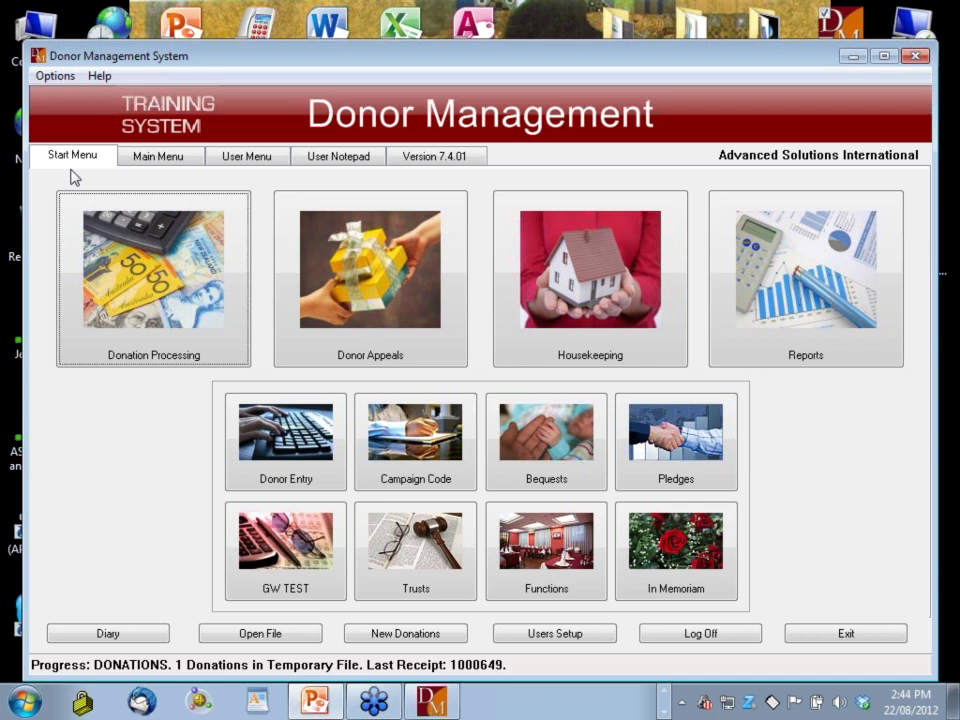
pyautogui.click(286, 440)
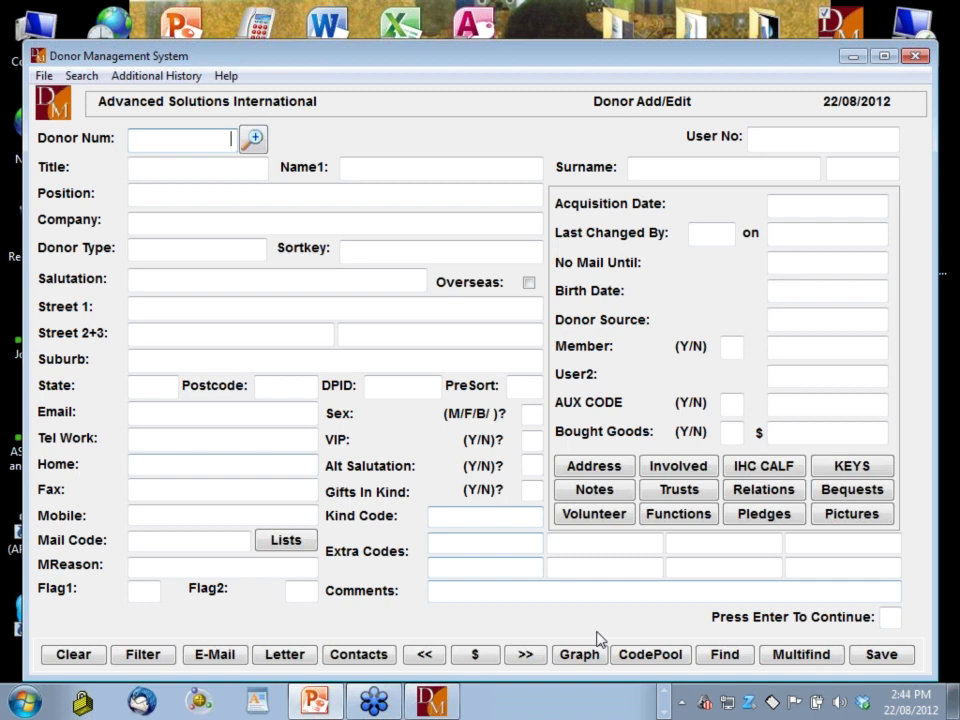
pyautogui.click(525, 654)
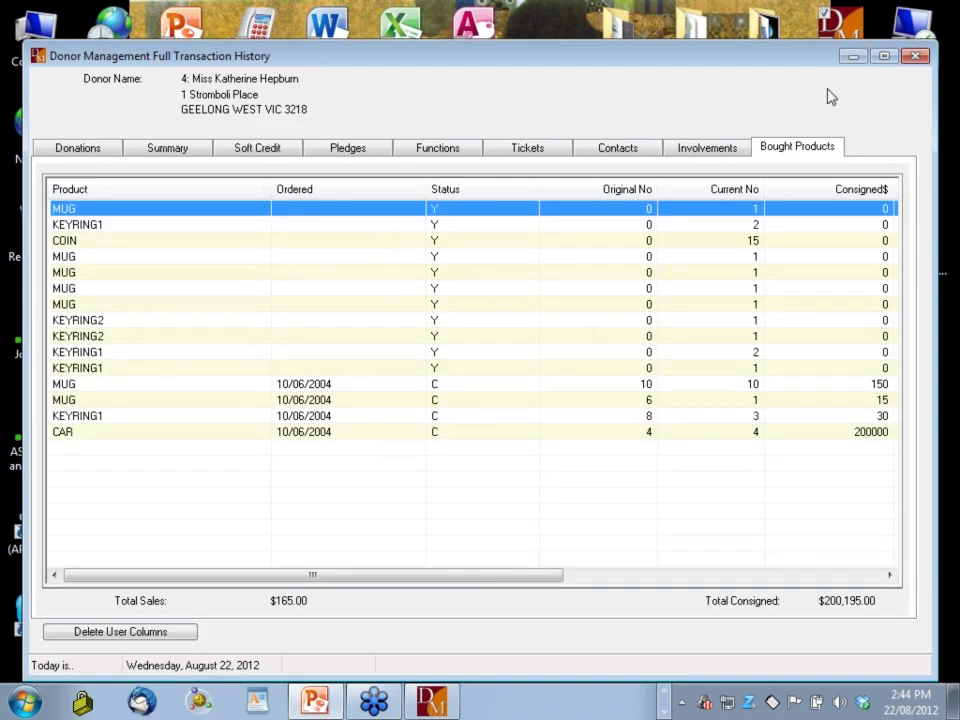
pyautogui.click(915, 57)
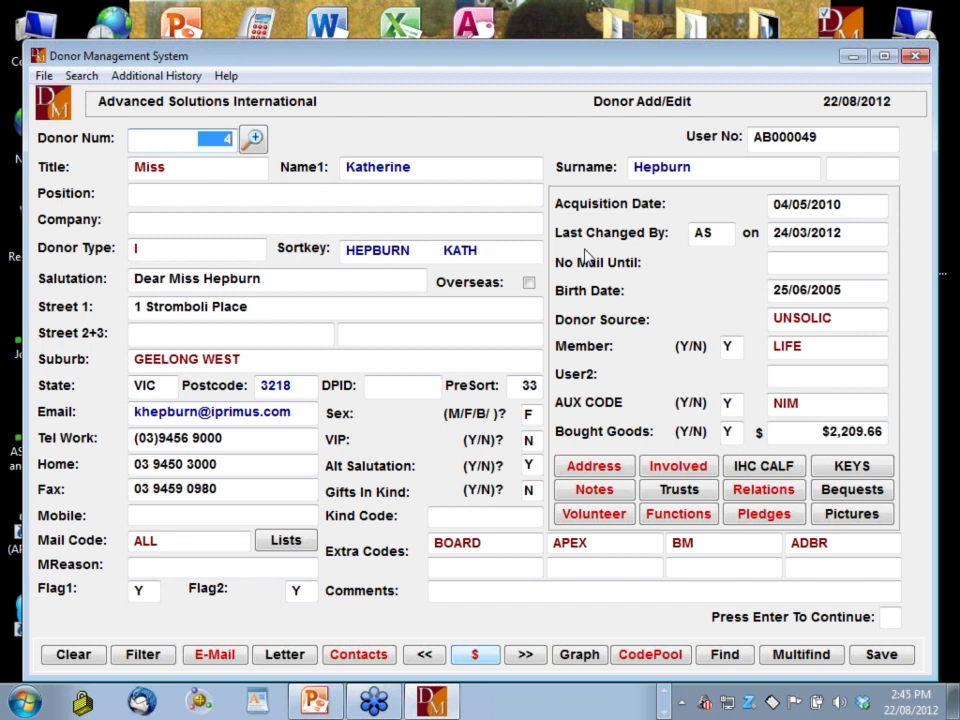
pyautogui.click(917, 57)
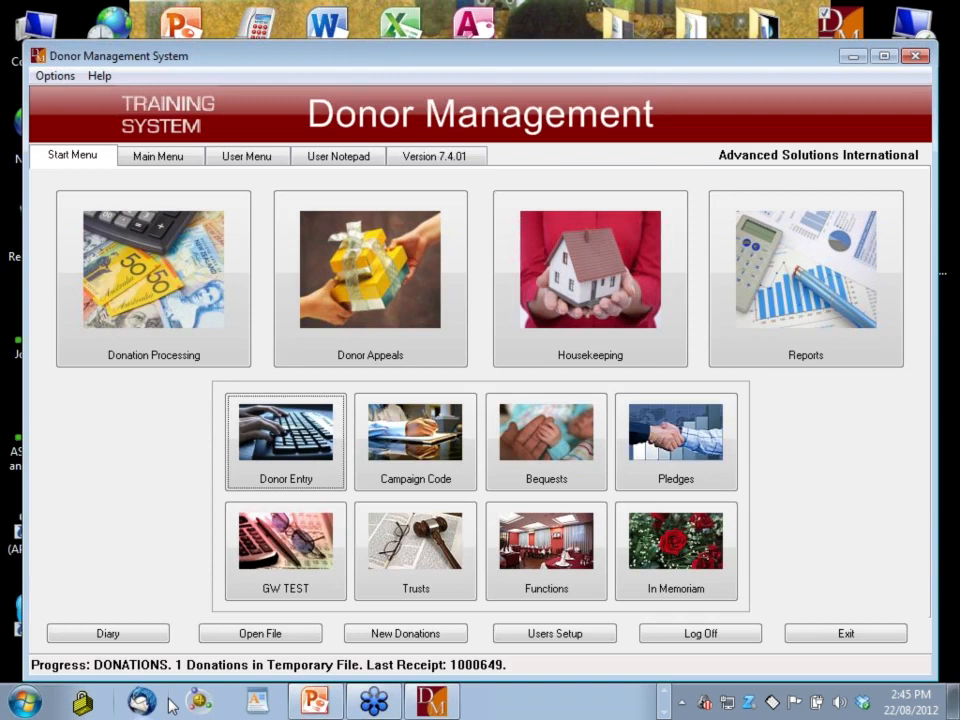
# View the product features slide, close the presentation, and open the Campaign Set-up Product options
pyautogui.click(315, 701)
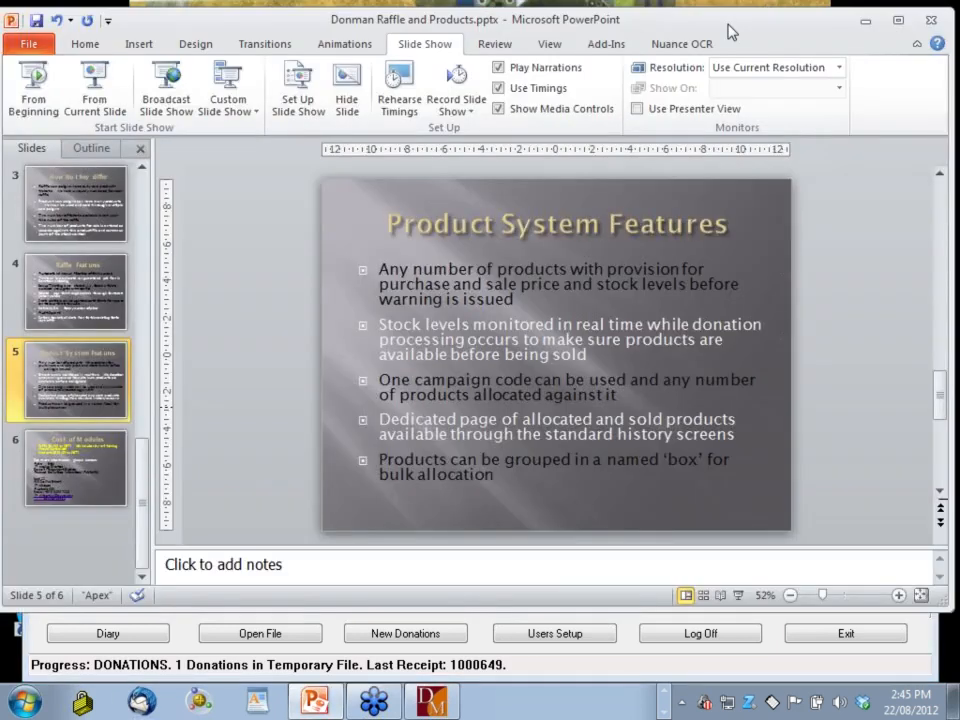
pyautogui.hotkey('alt', 'F4')
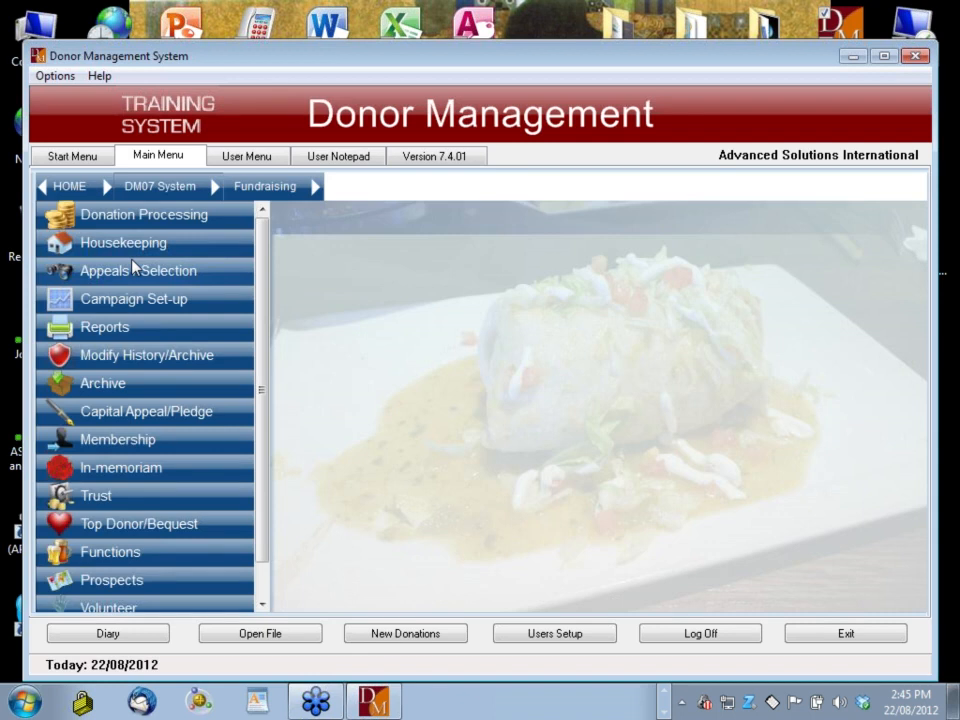
pyautogui.click(133, 298)
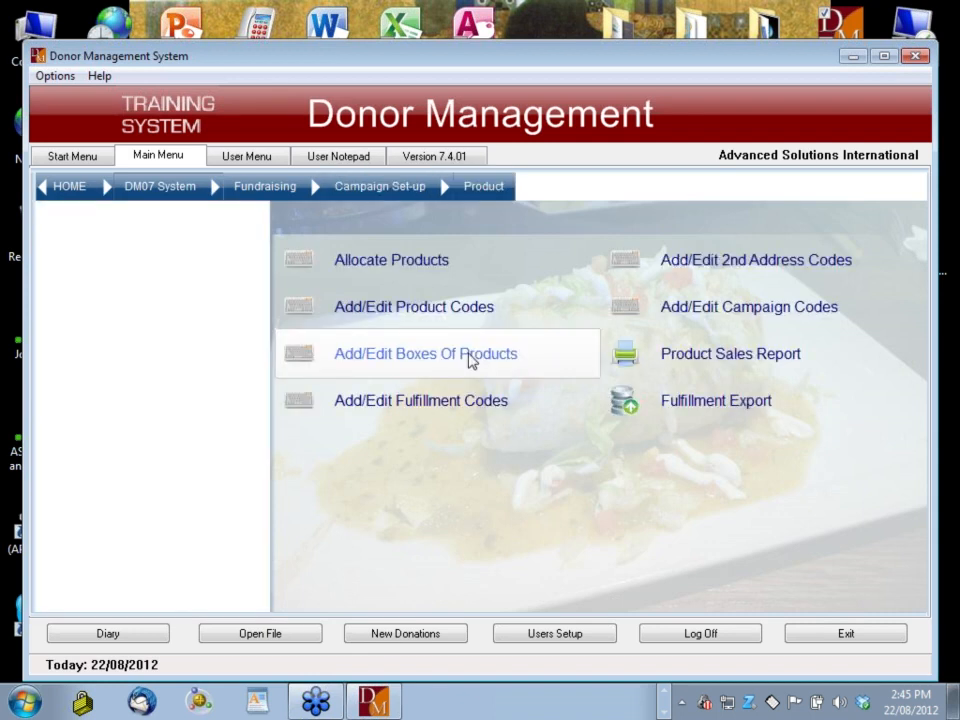
# Create product box KITB, described as a kit to be sent to new entrants
pyautogui.click(472, 361)
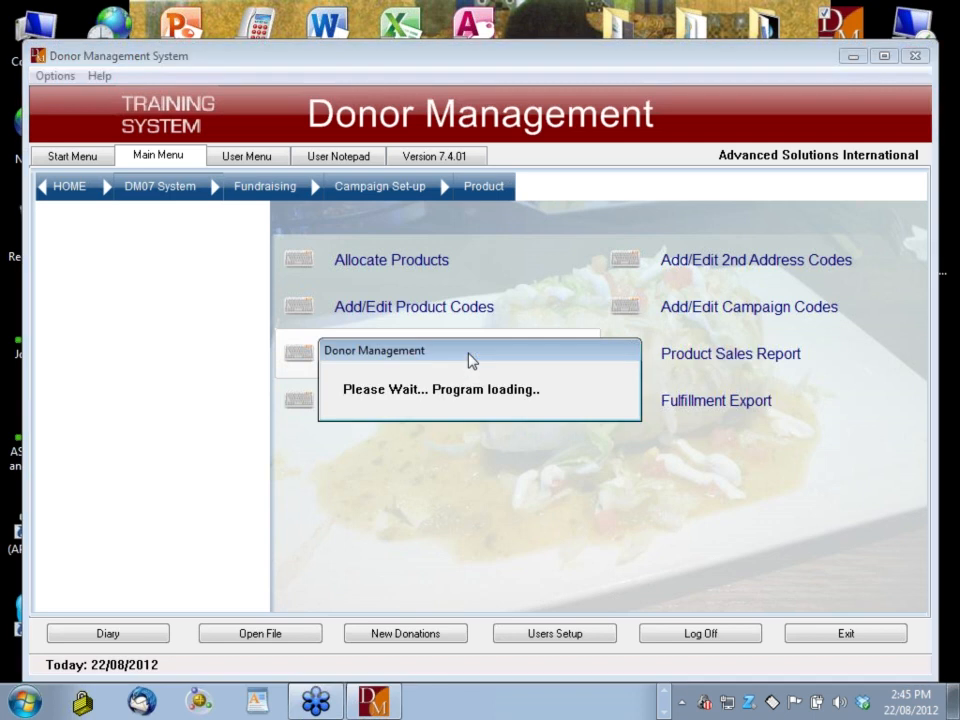
pyautogui.write('KITB')
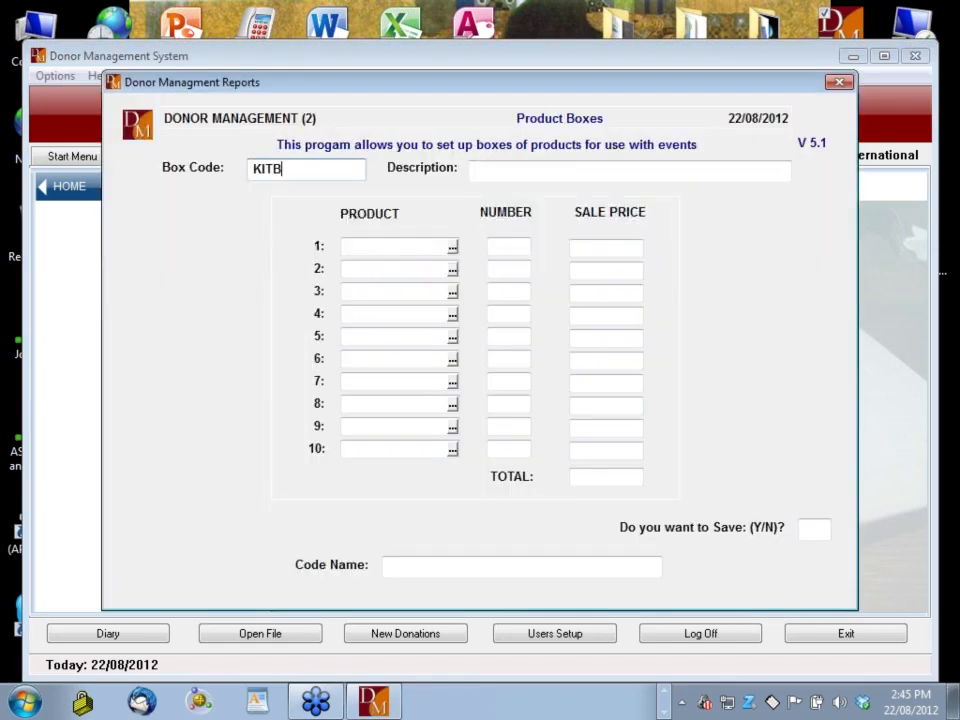
pyautogui.press('Tab')
pyautogui.write('kIT')
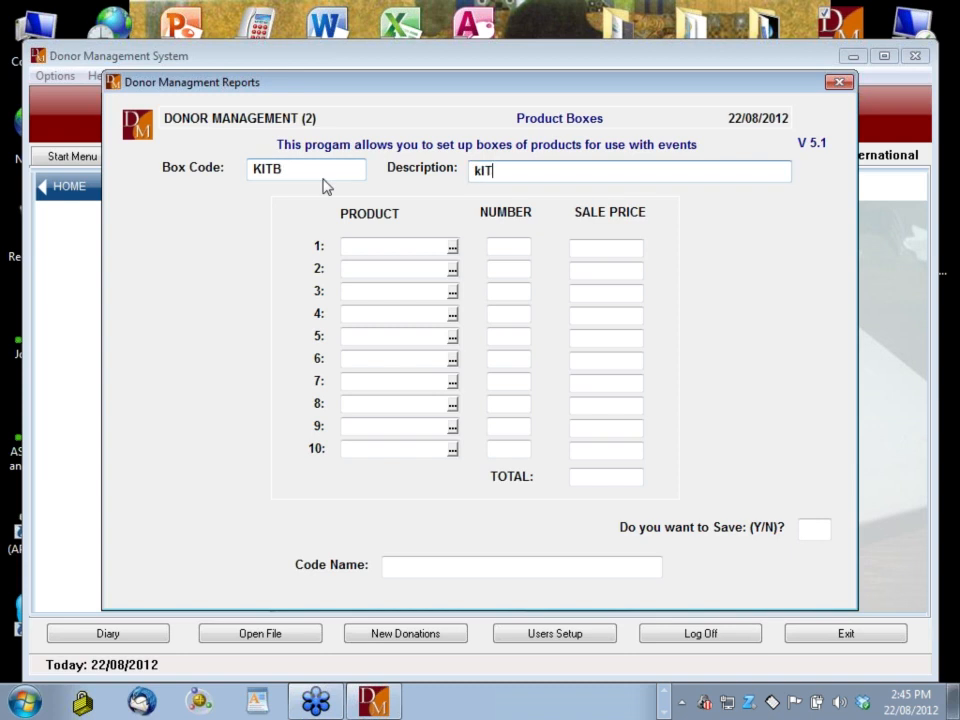
pyautogui.press('BackSpace')
pyautogui.press('BackSpace')
pyautogui.press('capslock')
pyautogui.write('it tp')
pyautogui.press('BackSpace')
pyautogui.press('BackSpace')
pyautogui.press('BackSpace')
pyautogui.press('BackSpace')
pyautogui.press('BackSpace')
pyautogui.press('BackSpace')
pyautogui.press('capslock')
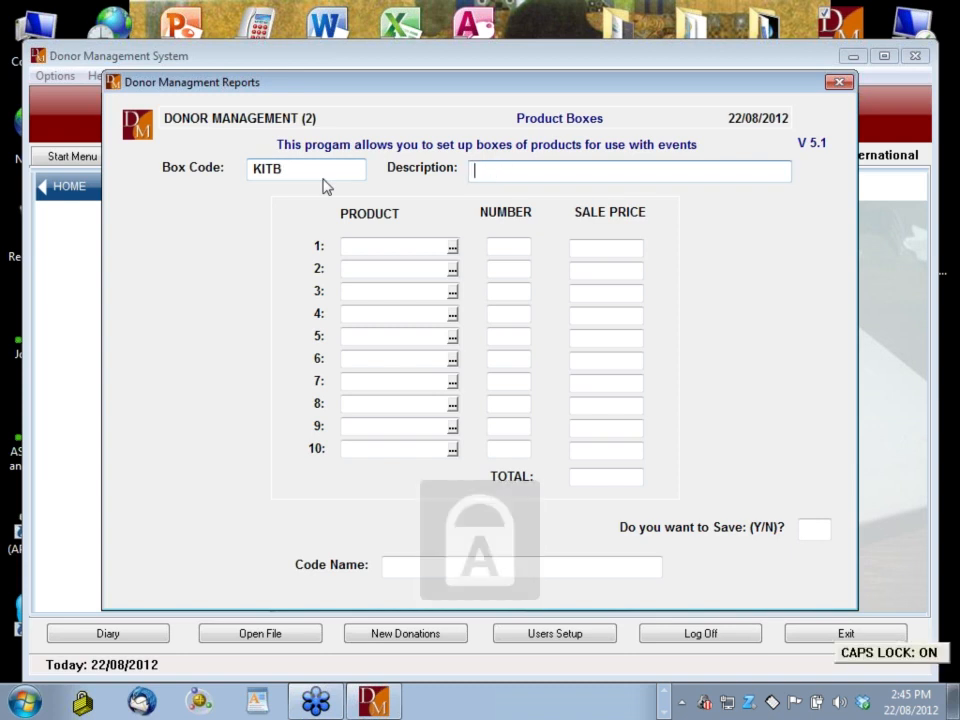
pyautogui.write('KIT TO BE SENT TO')
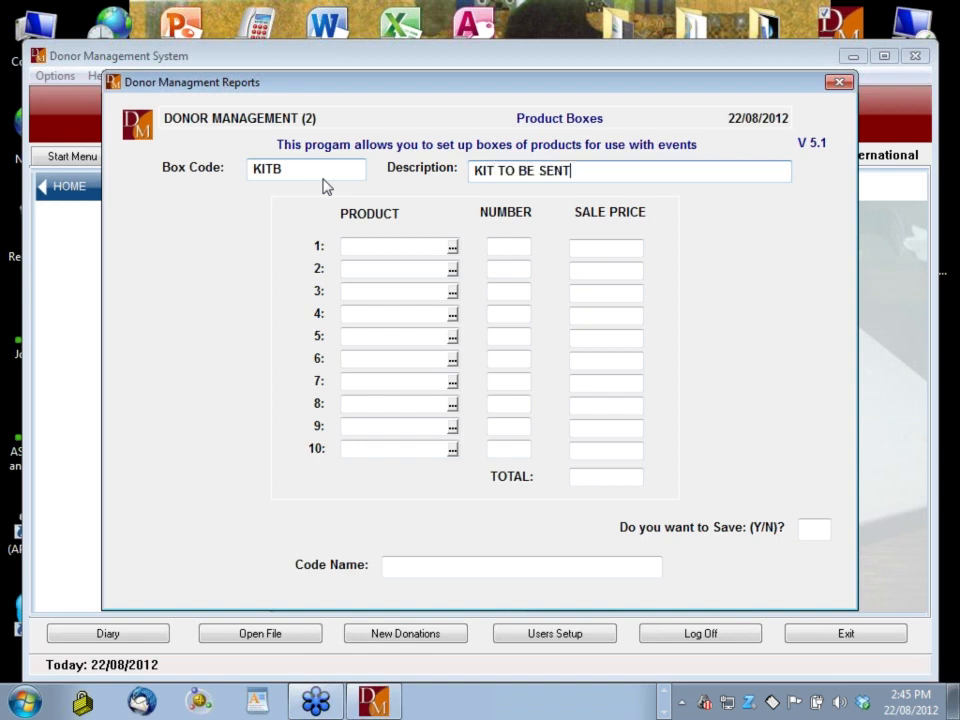
pyautogui.press('BackSpace')
pyautogui.press('BackSpace')
pyautogui.press('BackSpace')
pyautogui.press('BackSpace')
pyautogui.press('BackSpace')
pyautogui.press('BackSpace')
pyautogui.press('BackSpace')
pyautogui.press('BackSpace')
pyautogui.press('BackSpace')
pyautogui.press('BackSpace')
pyautogui.press('BackSpace')
pyautogui.press('BackSpace')
pyautogui.press('BackSpace')
pyautogui.press('BackSpace')
pyautogui.press('BackSpace')
pyautogui.press('BackSpace')
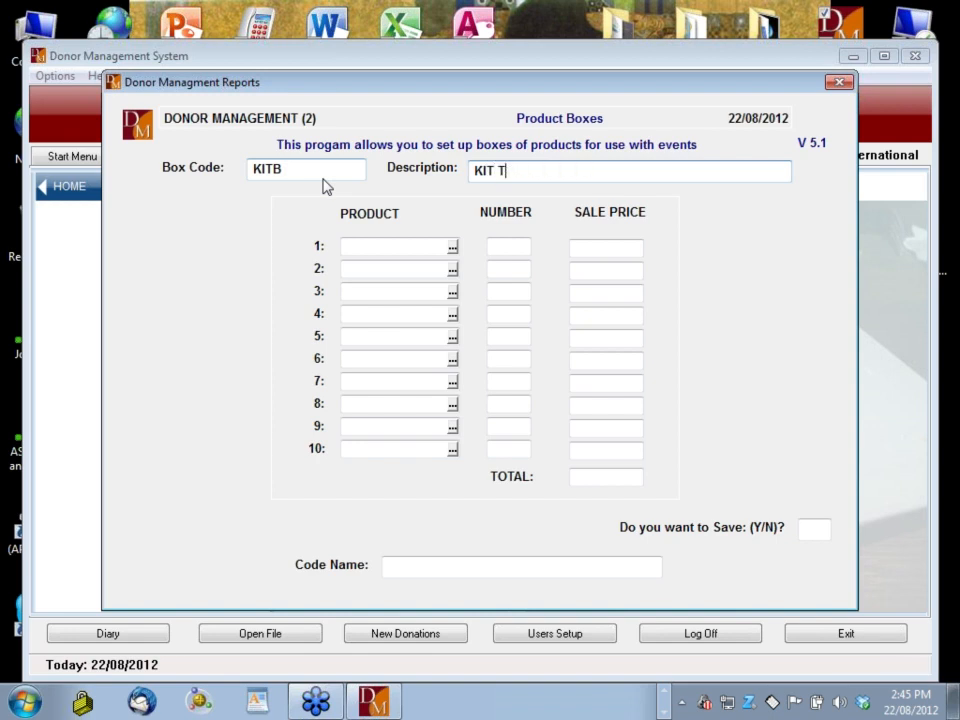
pyautogui.press('capslock')
pyautogui.write('it')
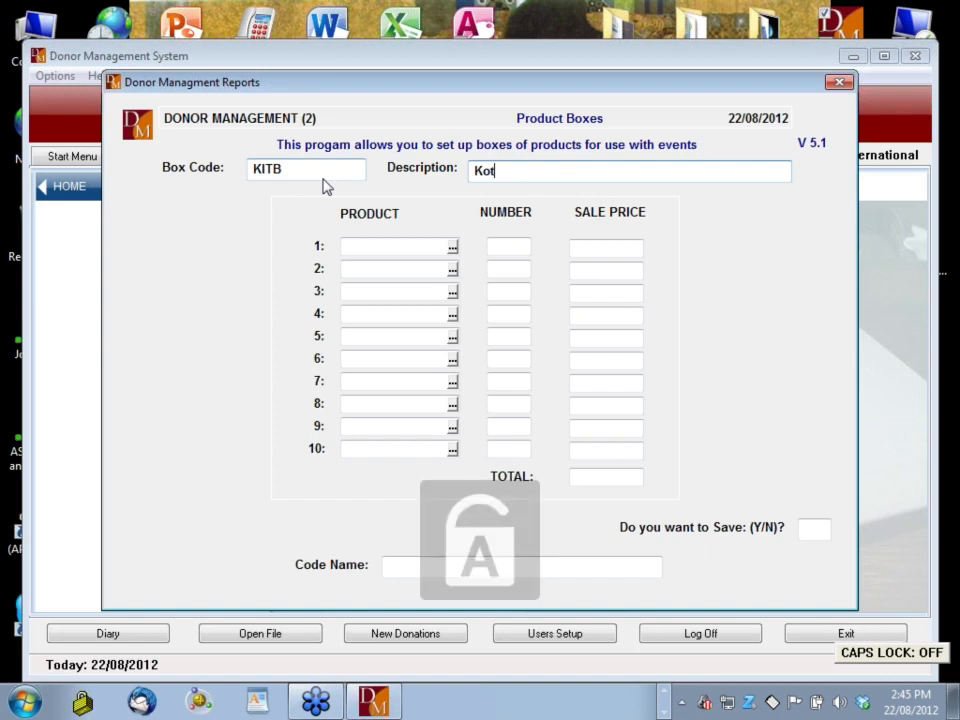
pyautogui.write(' top')
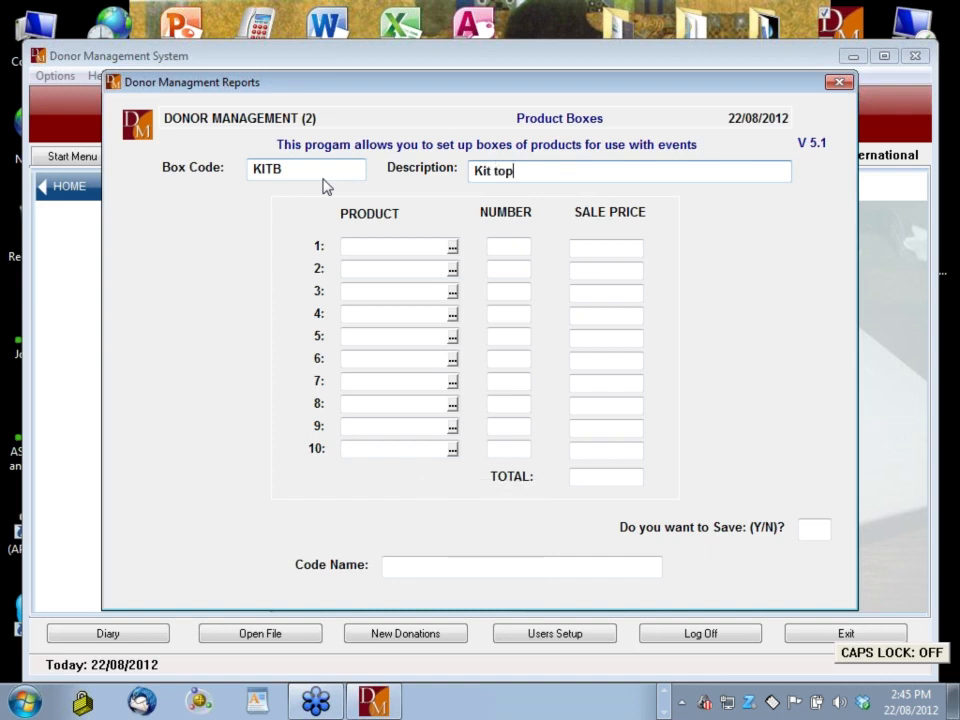
pyautogui.write(' be sent to ')
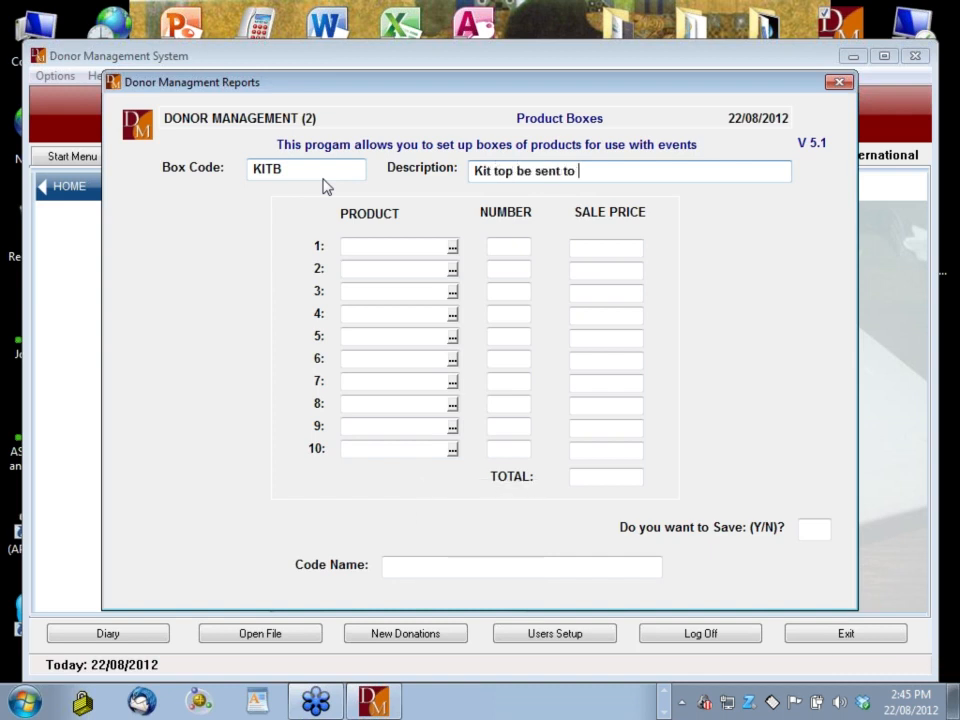
pyautogui.write('new entrants')
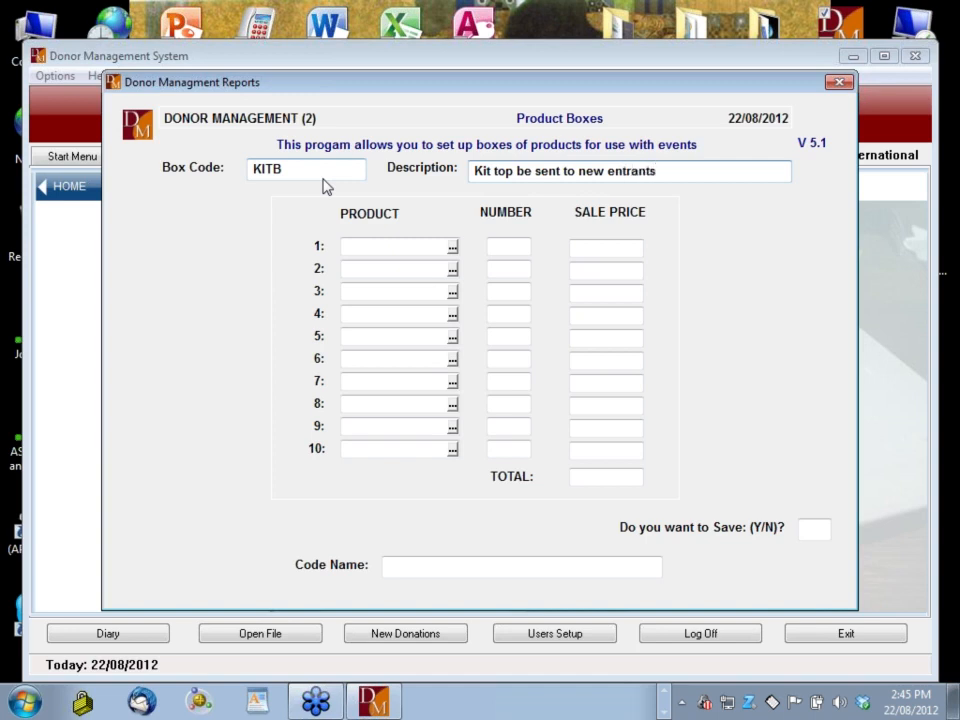
pyautogui.press('Tab')
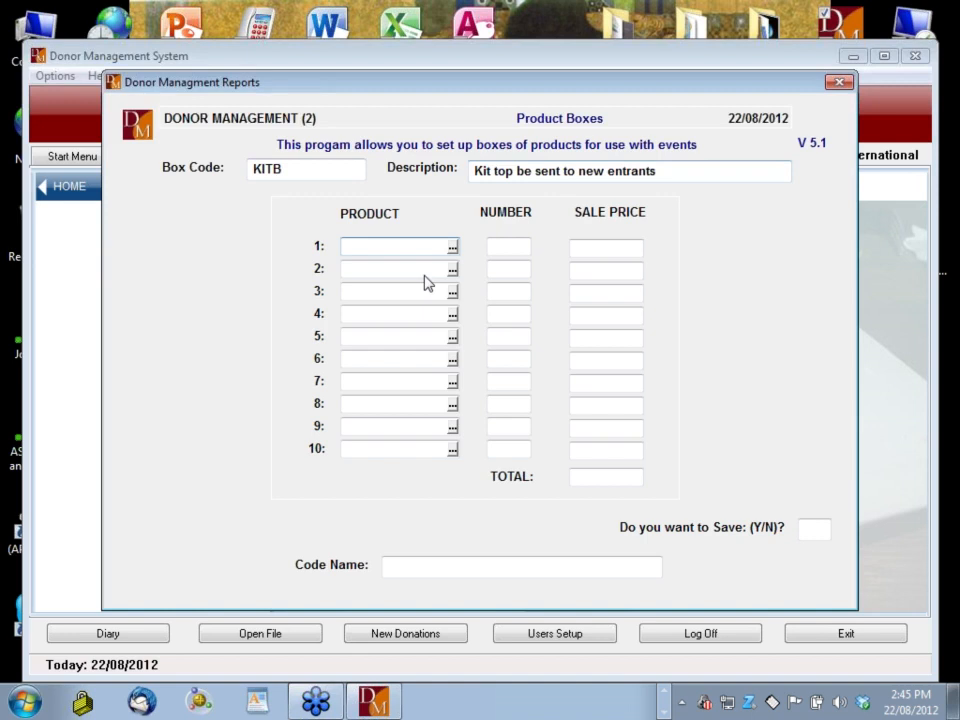
# Fill the KITB box with 5 CARD 1, 10 DM-PEN and 1 T-SHIRT
pyautogui.press('Return')
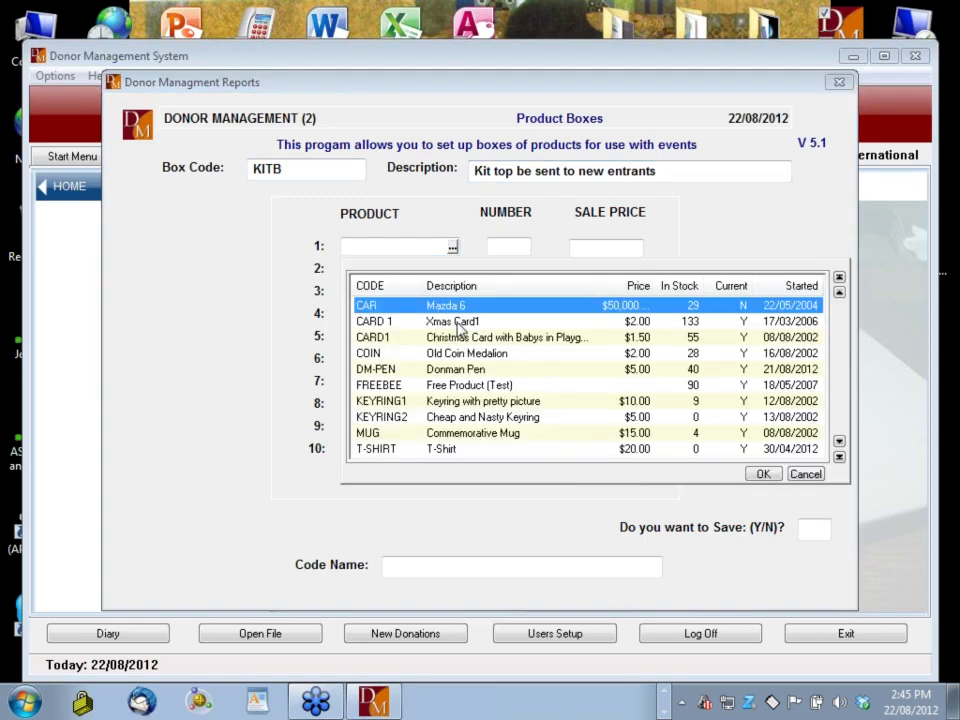
pyautogui.doubleClick(457, 320)
pyautogui.write('5')
pyautogui.press('Return')
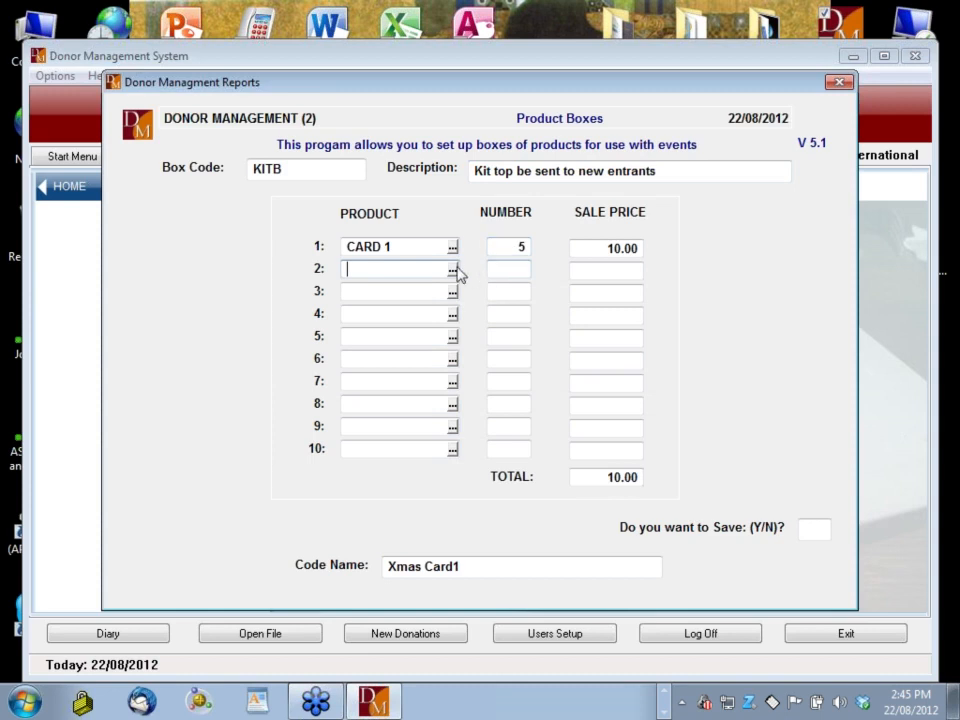
pyautogui.press('Return')
pyautogui.doubleClick(397, 392)
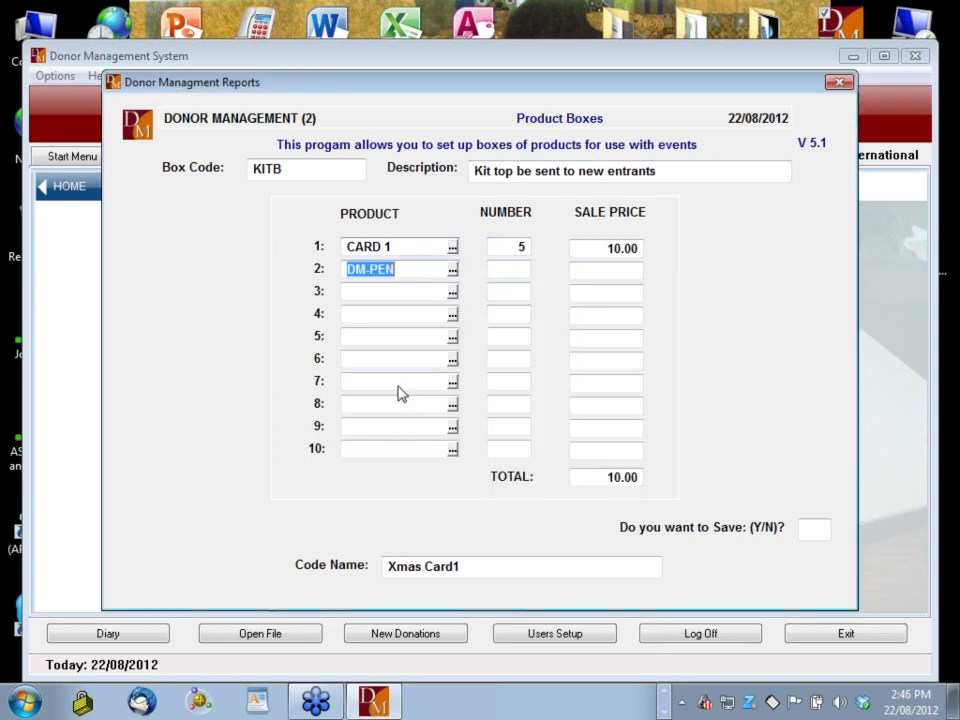
pyautogui.press('Return')
pyautogui.write('10')
pyautogui.press('Return')
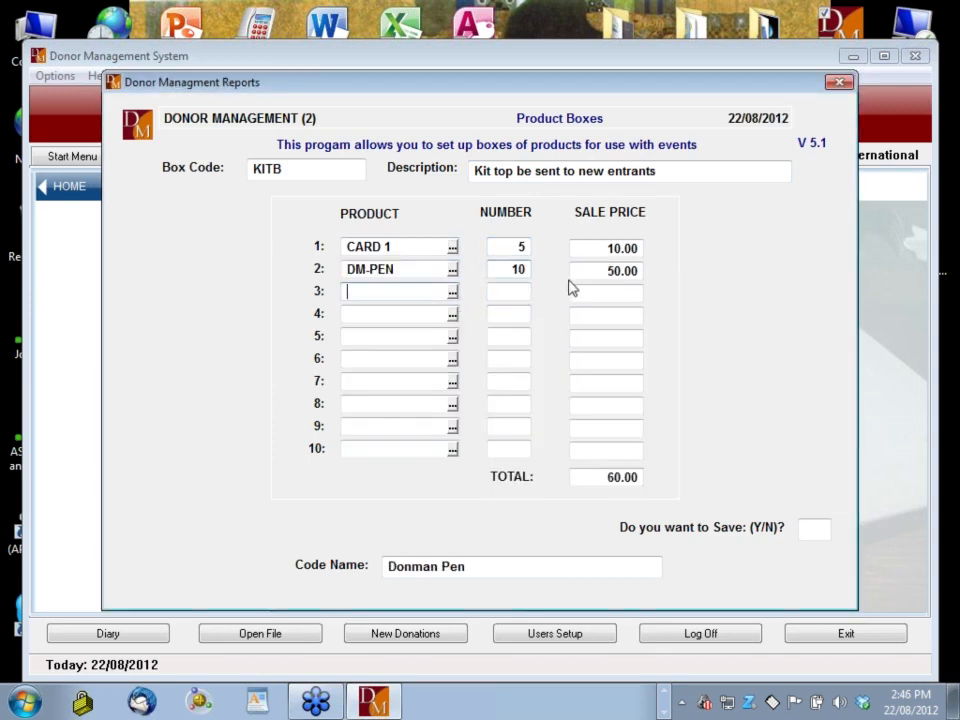
pyautogui.click(453, 295)
pyautogui.doubleClick(436, 495)
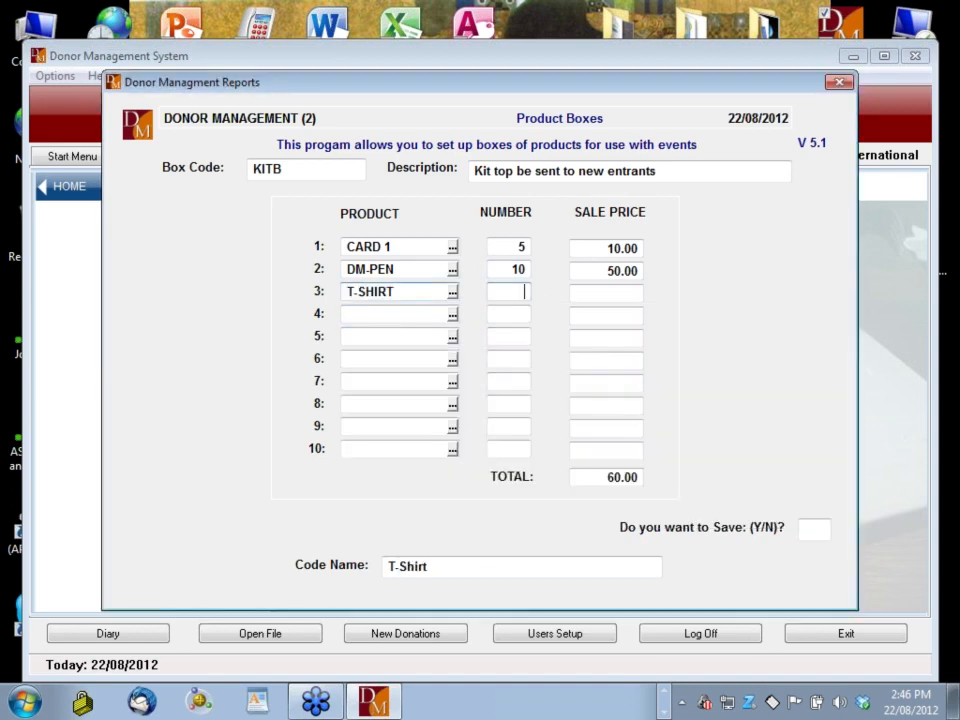
pyautogui.write('1')
pyautogui.press('Return')
pyautogui.press('Return')
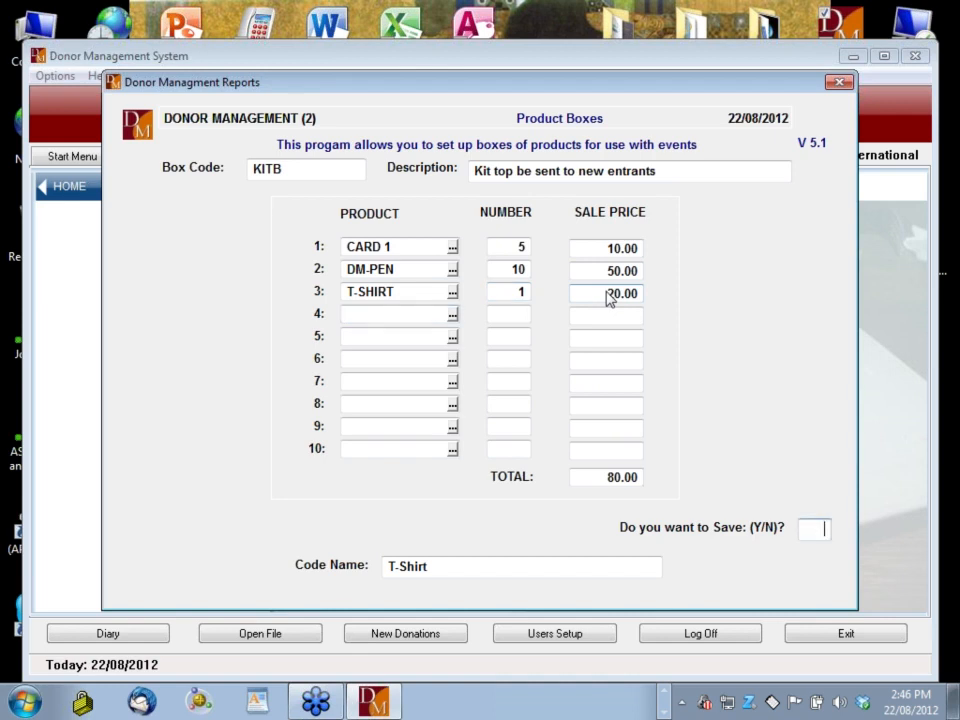
# Save the KITB product box and leave the Product Boxes screen
pyautogui.write('y')
pyautogui.press('Return')
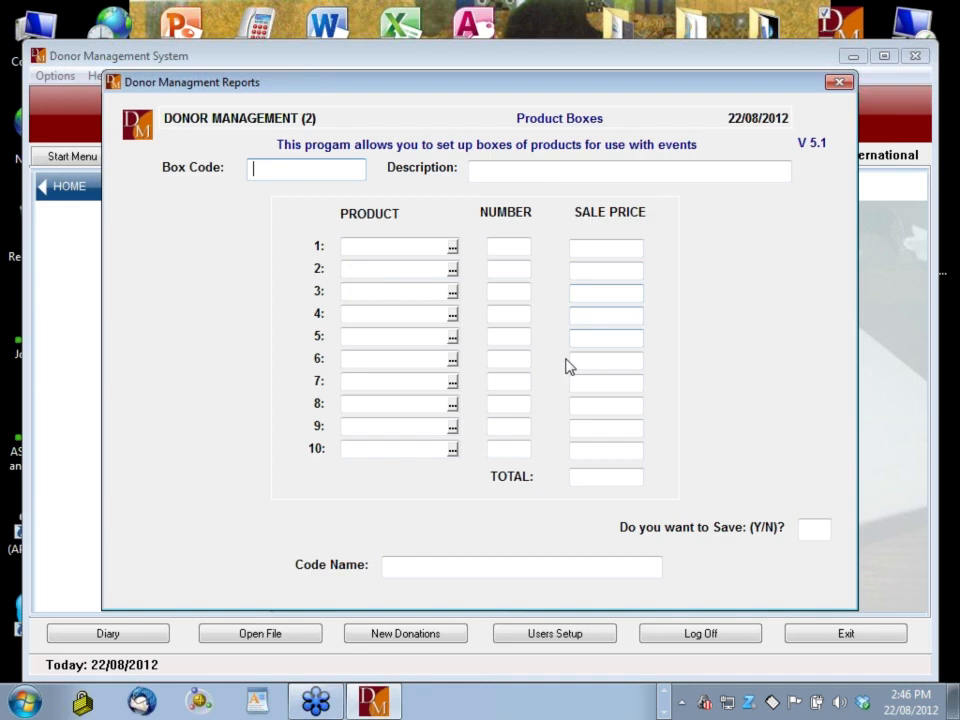
pyautogui.press('Escape')
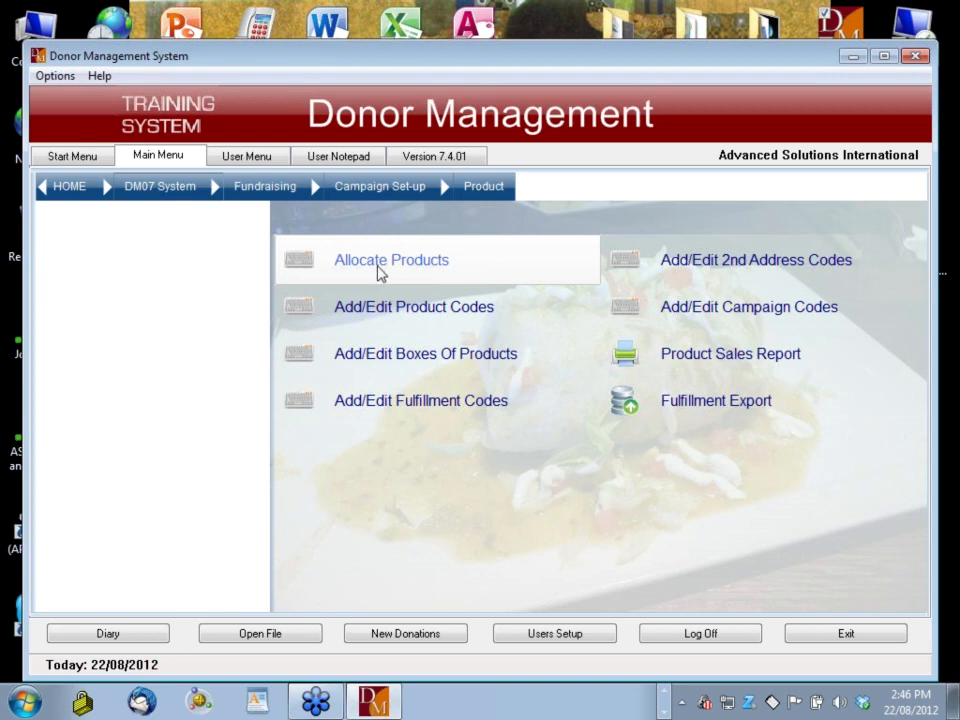
# Start a product allocation for a donor found via MultiFind under campaign CAT12, without a box
pyautogui.click(418, 264)
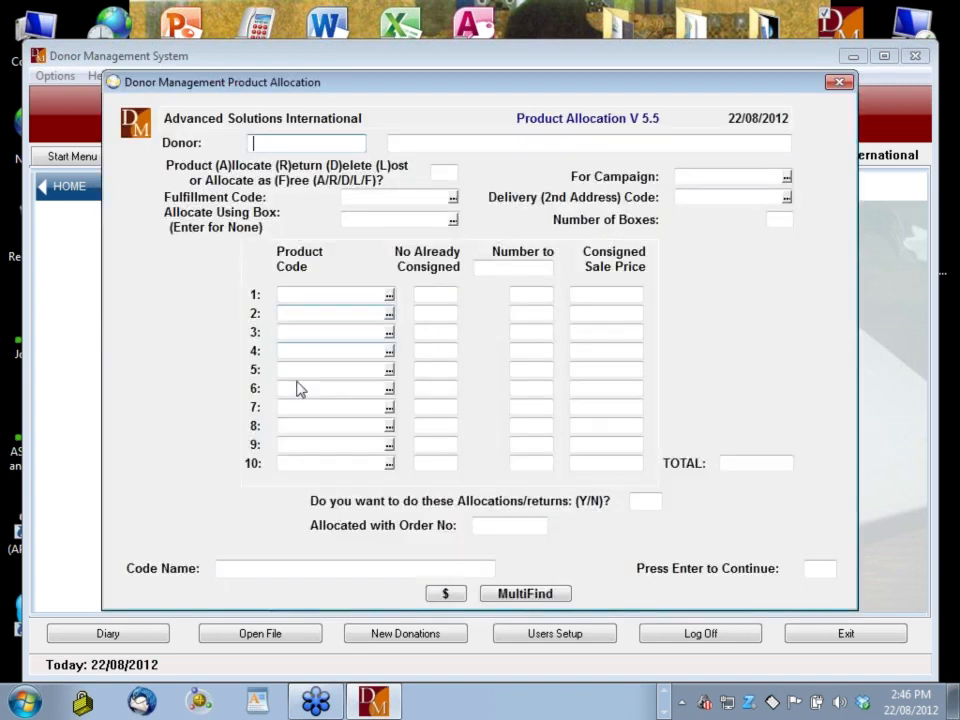
pyautogui.click(541, 595)
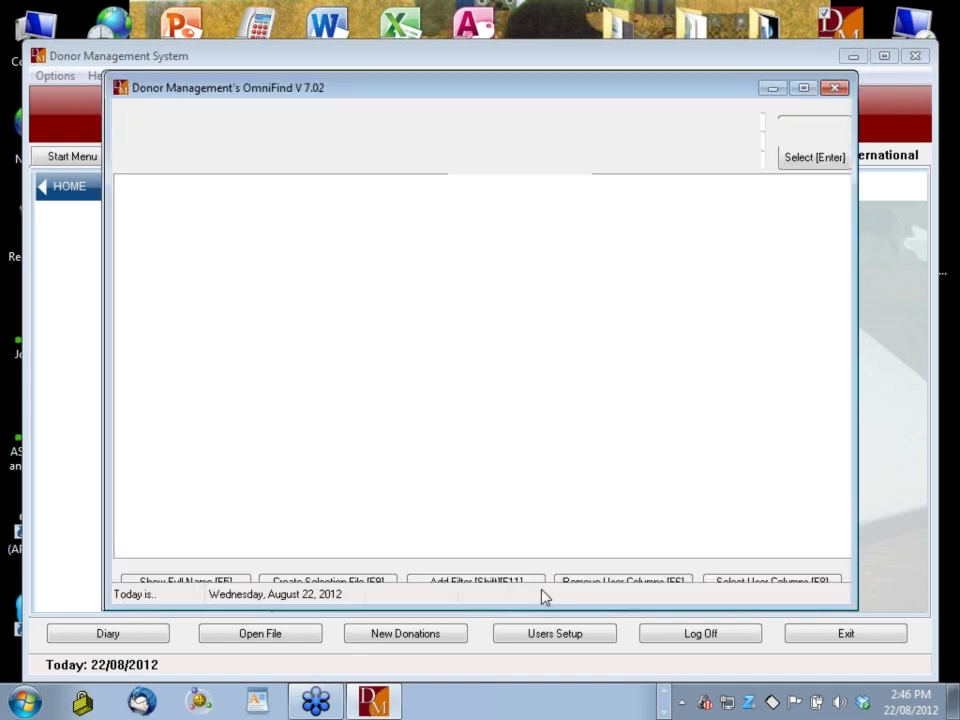
pyautogui.press('Escape')
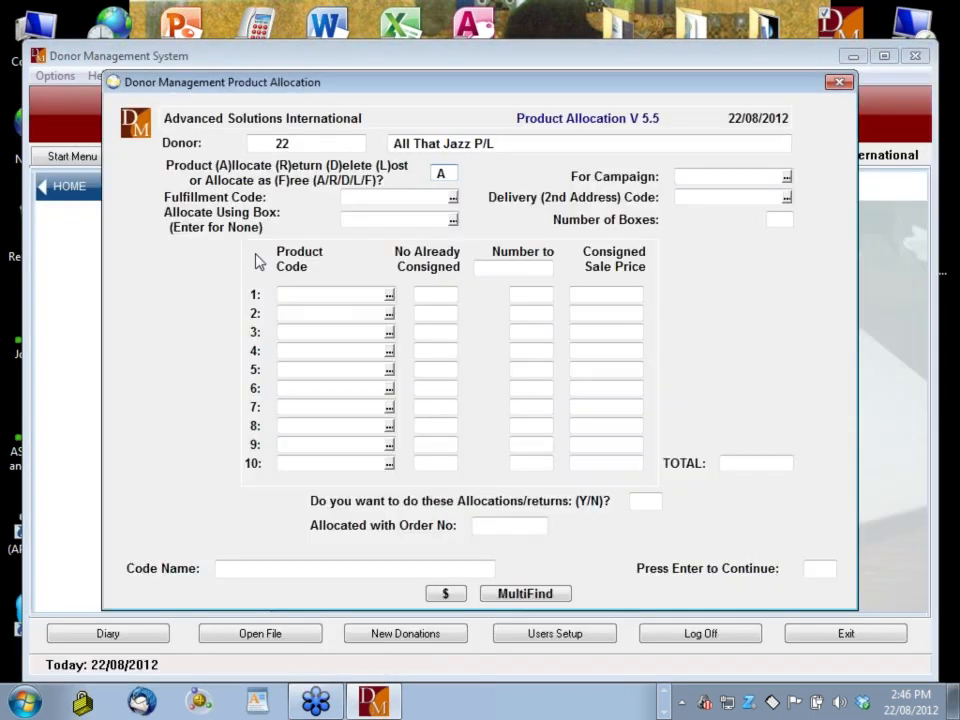
pyautogui.press('Return')
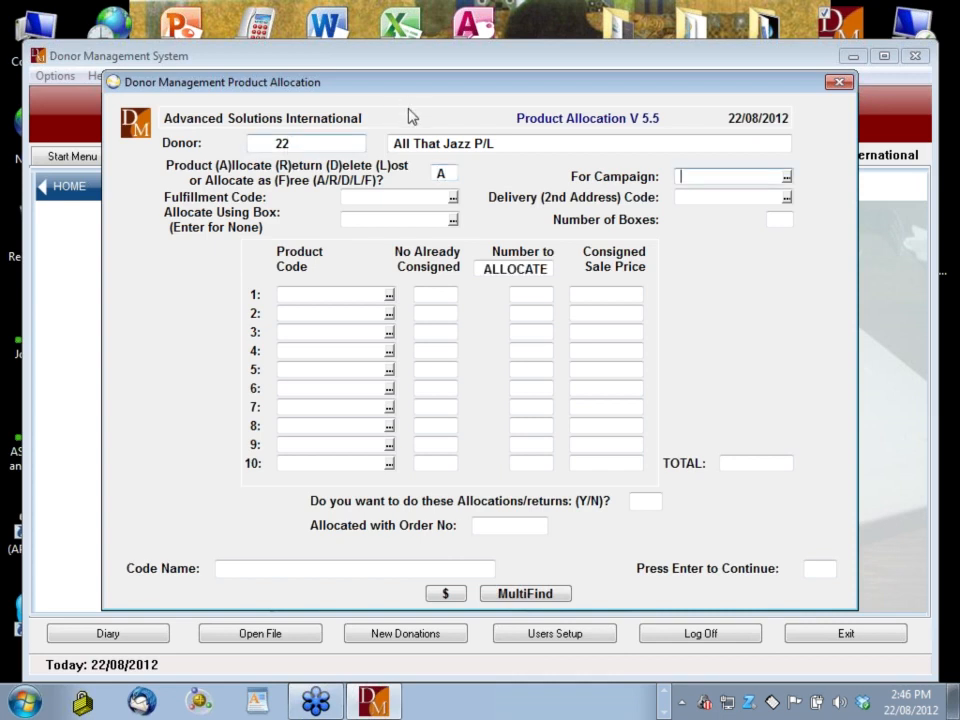
pyautogui.click(786, 177)
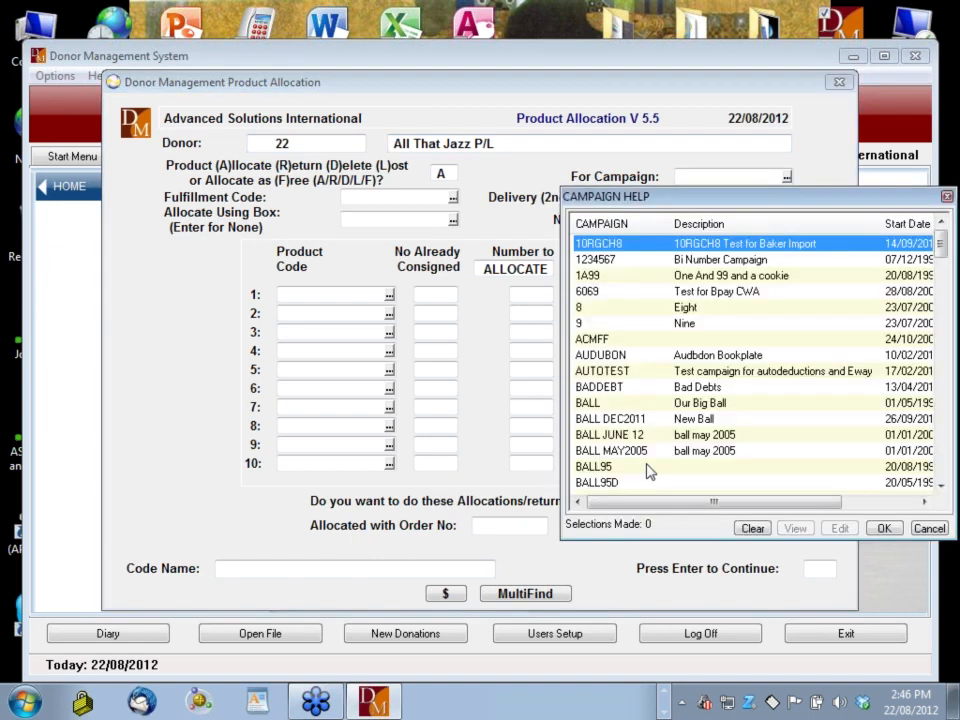
pyautogui.write('CAT12')
pyautogui.press('Return')
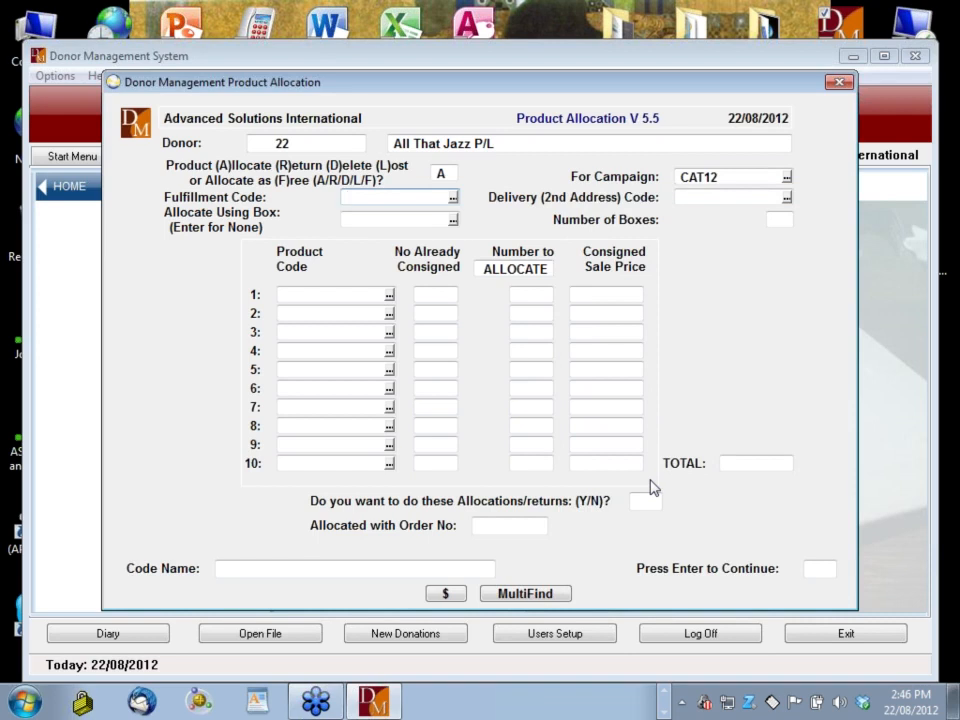
pyautogui.press('Return')
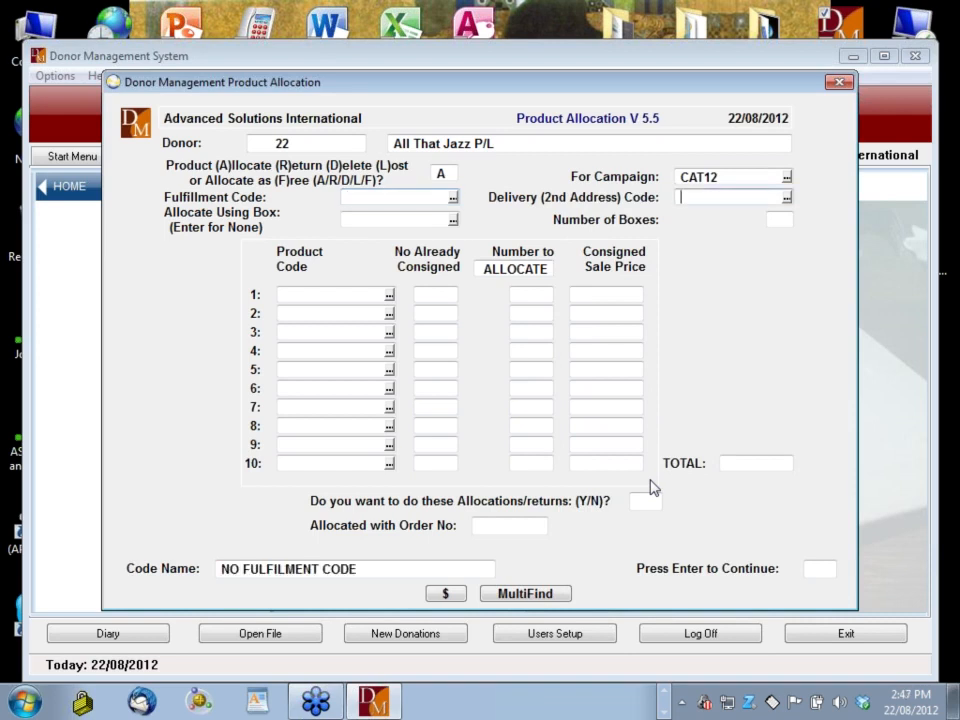
pyautogui.press('Return')
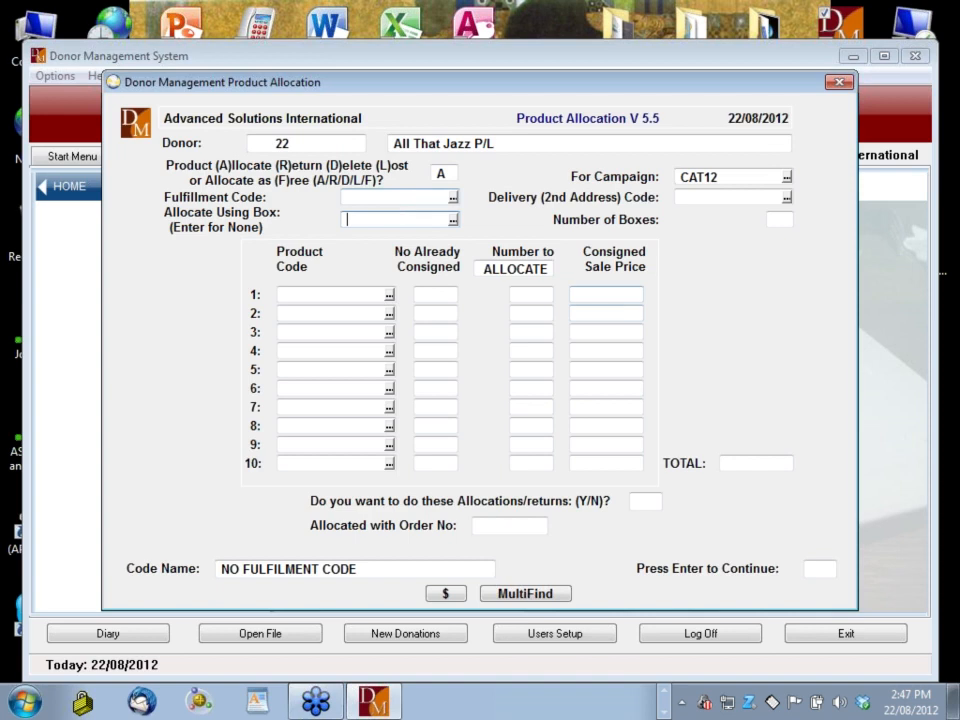
pyautogui.press('Return')
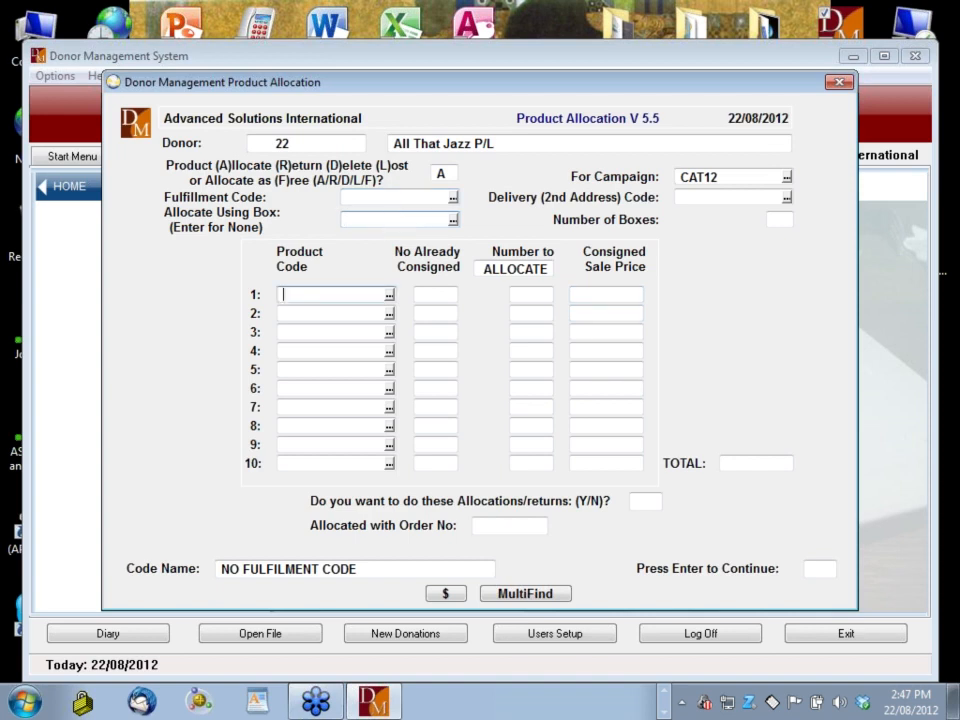
# Allocate 1 CARD 1 and 4 DM-PEN, totalling 22.00, and confirm the order
pyautogui.click(390, 298)
pyautogui.click(333, 367)
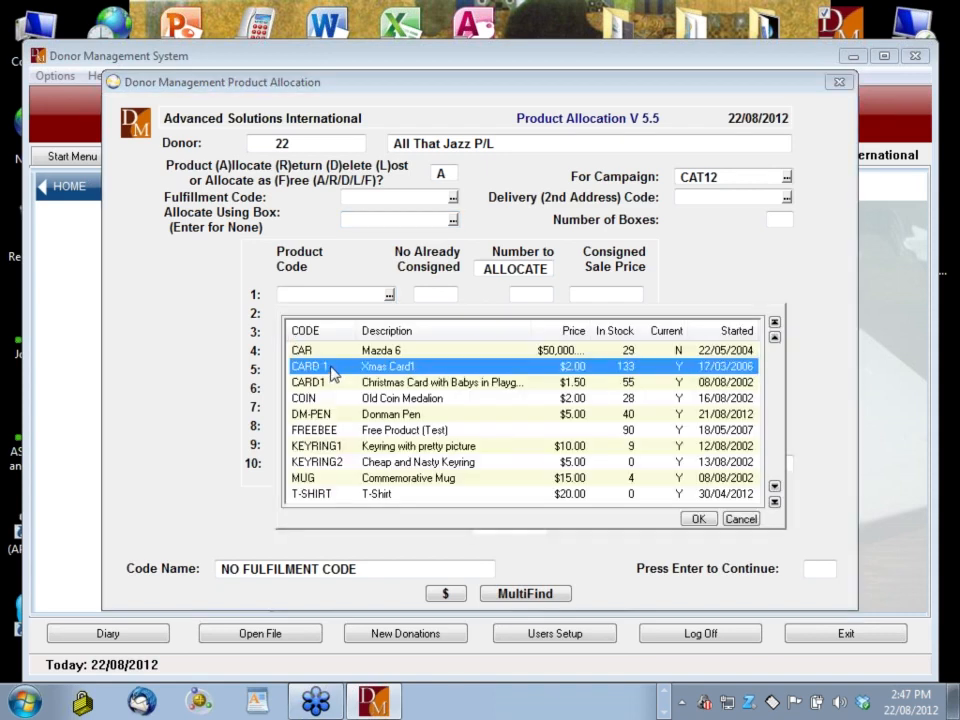
pyautogui.doubleClick(333, 368)
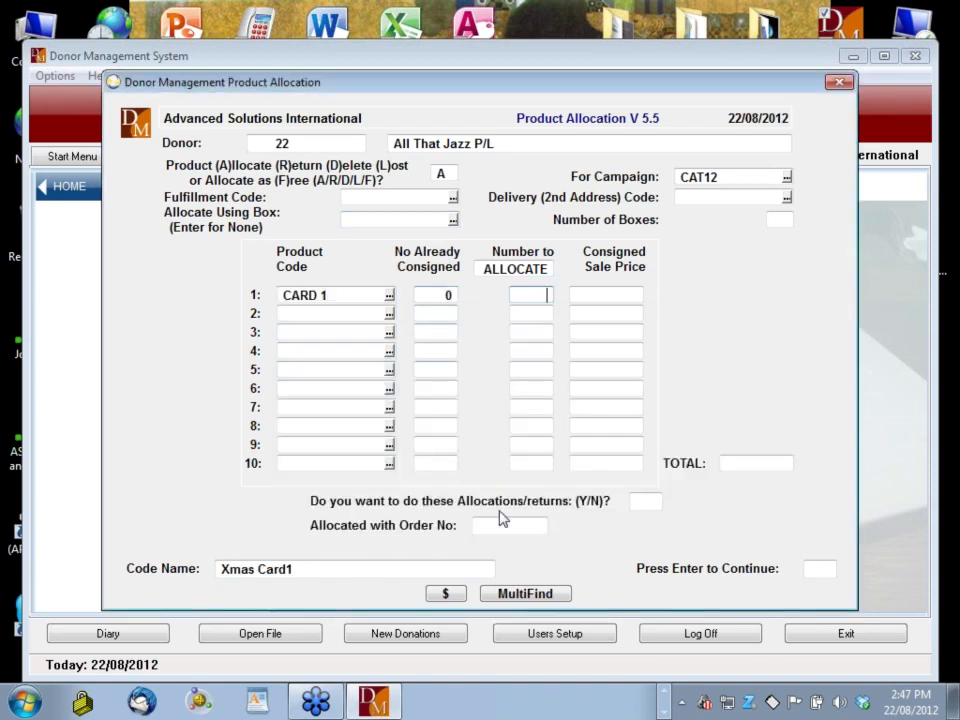
pyautogui.write('1')
pyautogui.press('Return')
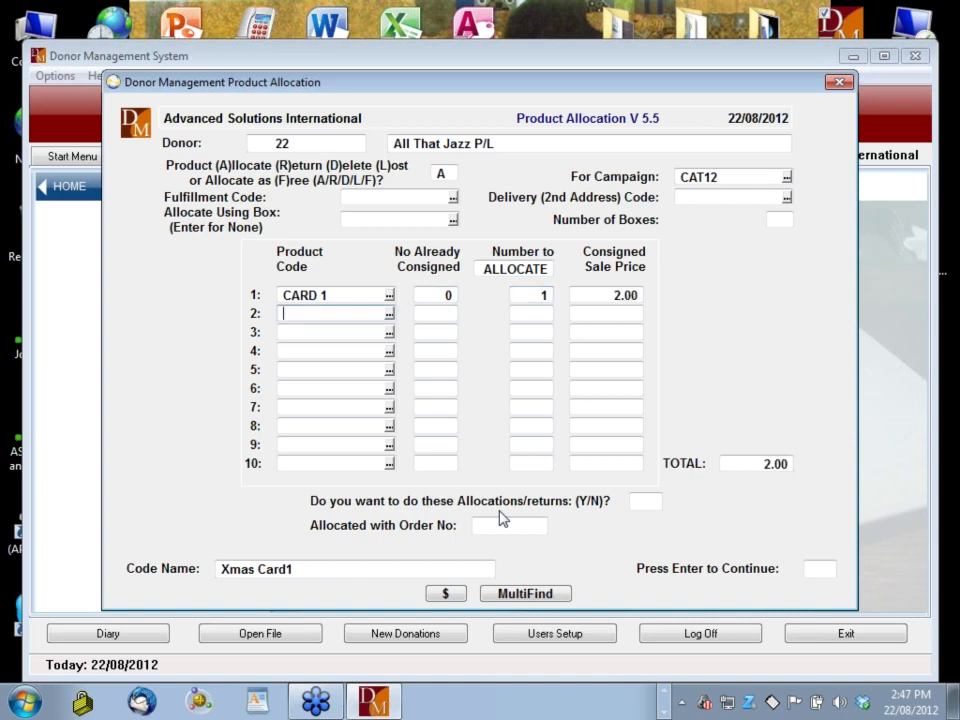
pyautogui.press('Return')
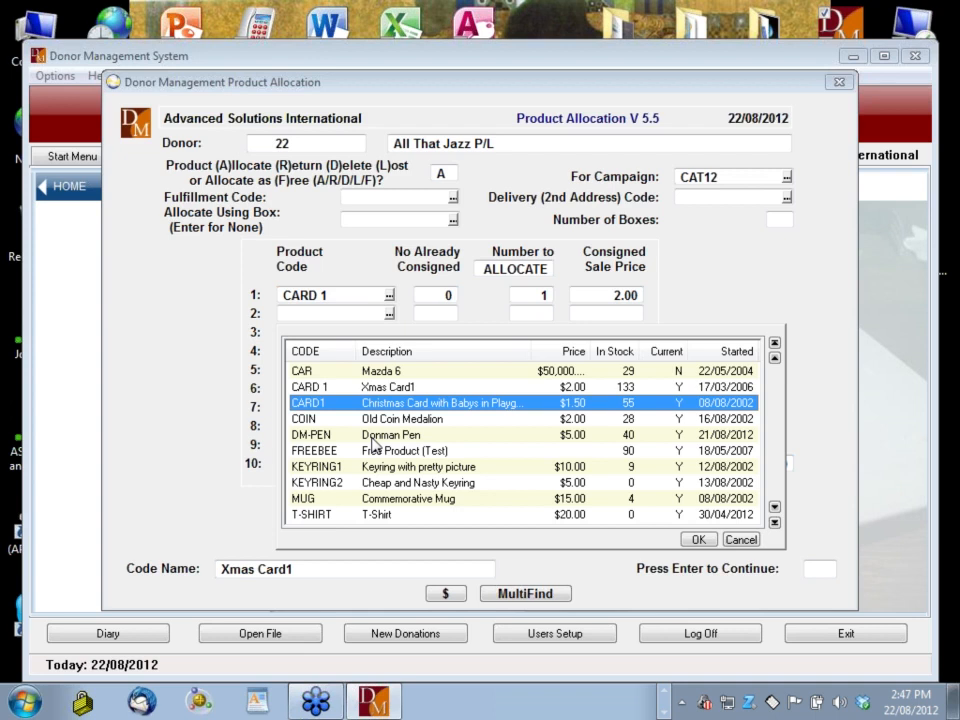
pyautogui.doubleClick(373, 437)
pyautogui.press('Return')
pyautogui.write('4')
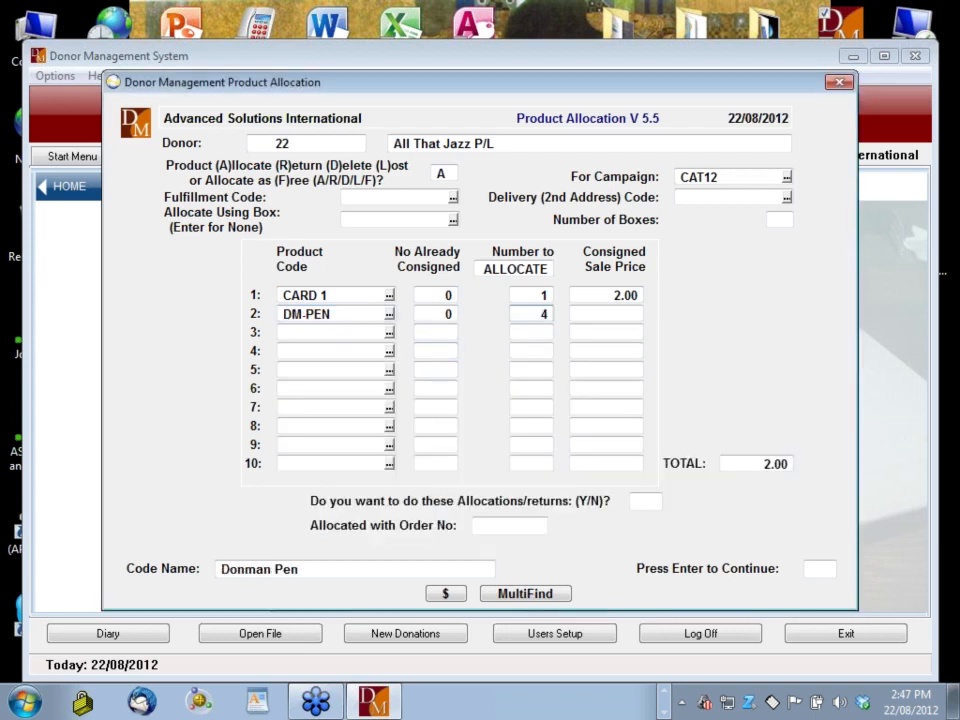
pyautogui.press('Return')
pyautogui.press('Return')
pyautogui.write('Y')
pyautogui.press('Return')
pyautogui.press('Return')
pyautogui.write('22')
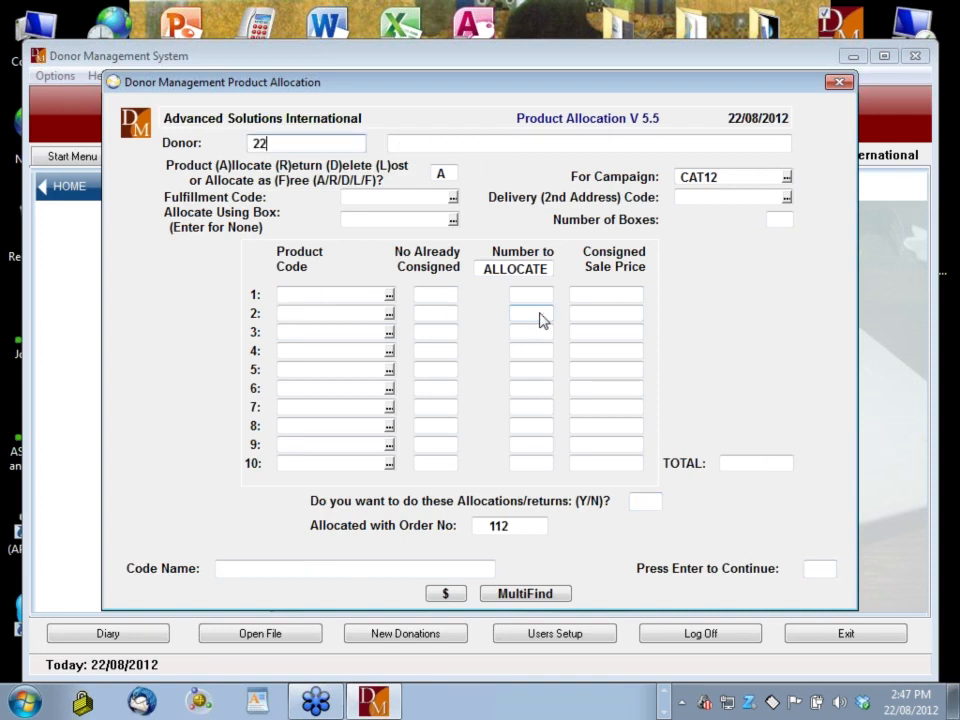
# Look up the donor, check their bought DM-PEN and CARD 1, then close the history window
pyautogui.press('Return')
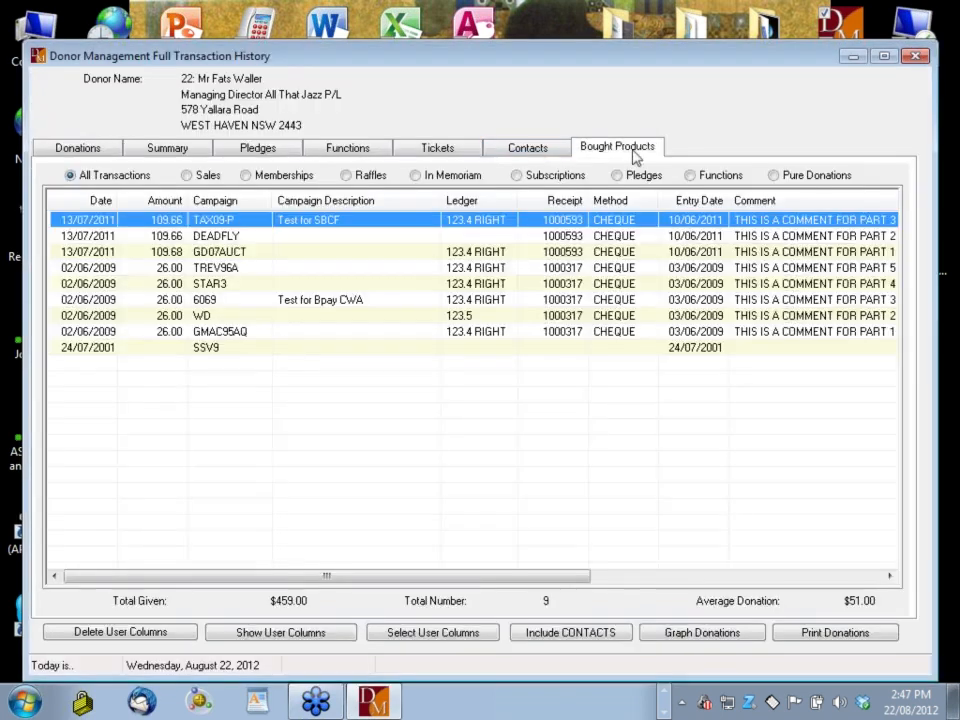
pyautogui.click(630, 148)
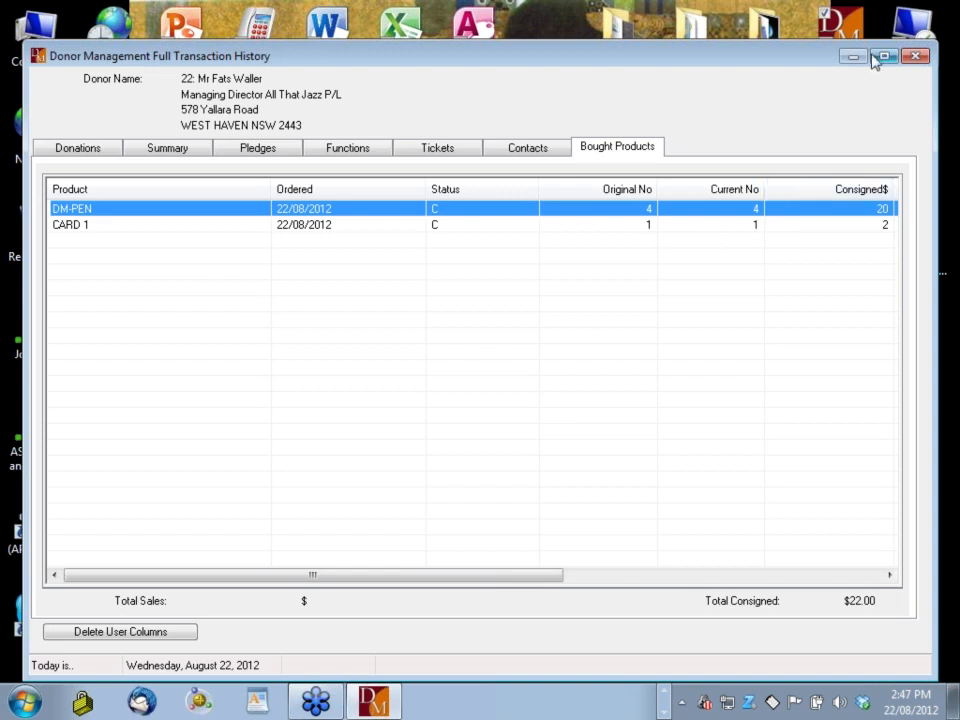
pyautogui.click(914, 57)
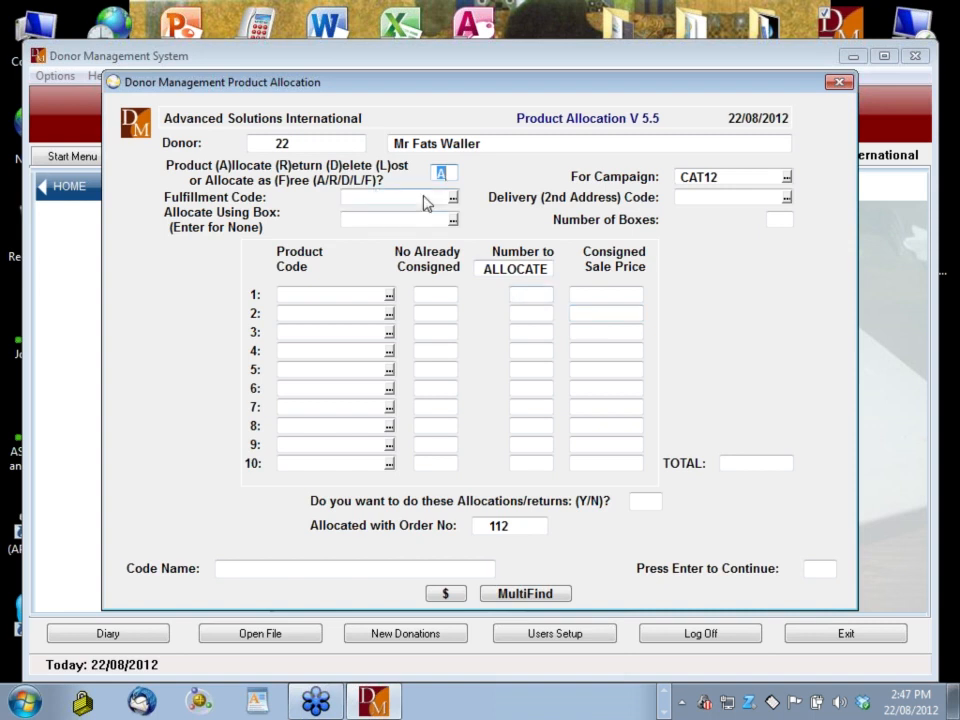
# Allocate one KITB box under CAT12, dismissing the T-SHIRT stock warning, and confirm the allocation
pyautogui.press('Return')
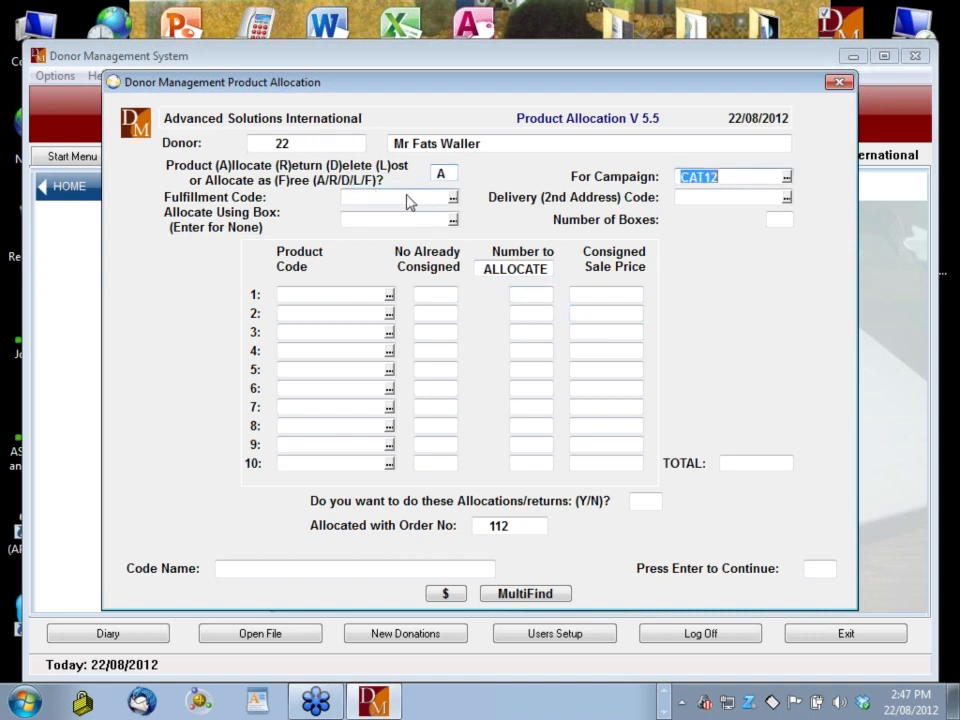
pyautogui.press('Return')
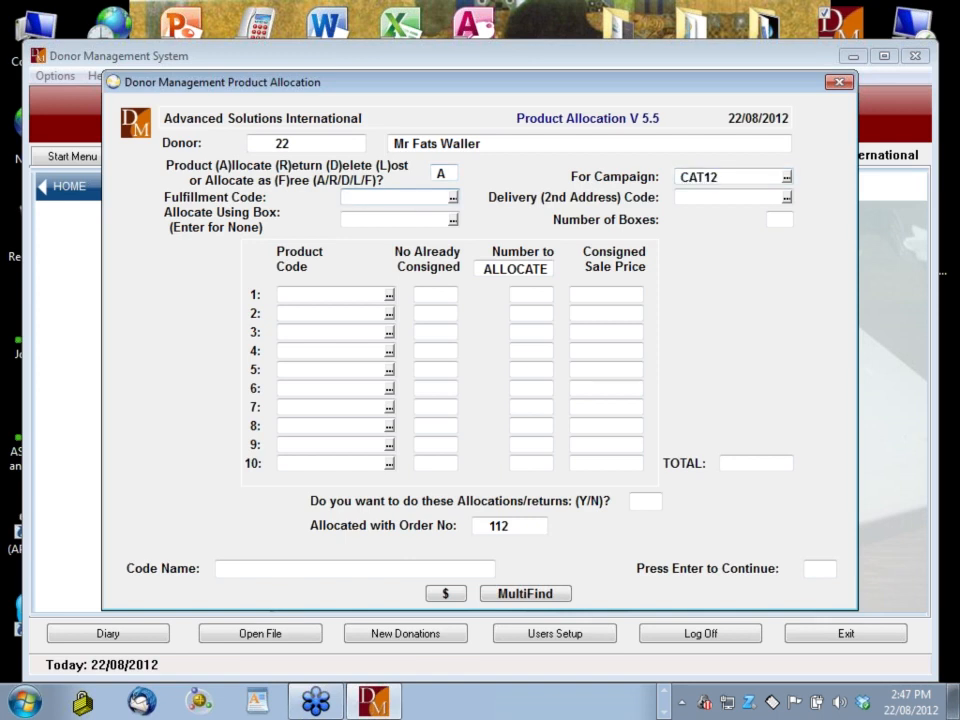
pyautogui.press('Return')
pyautogui.press('Return')
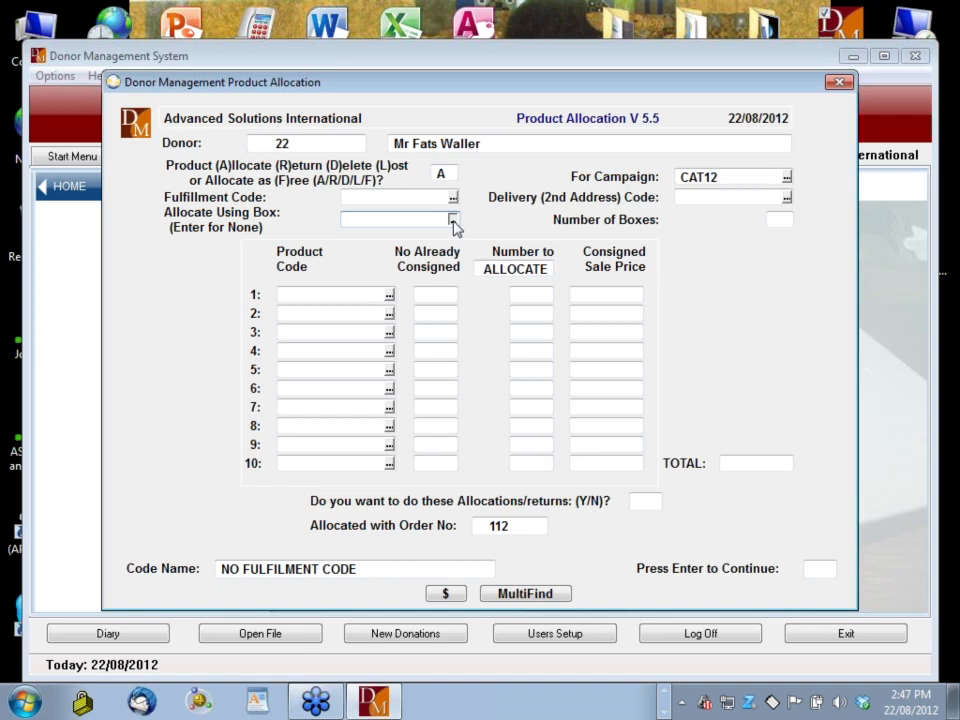
pyautogui.click(453, 219)
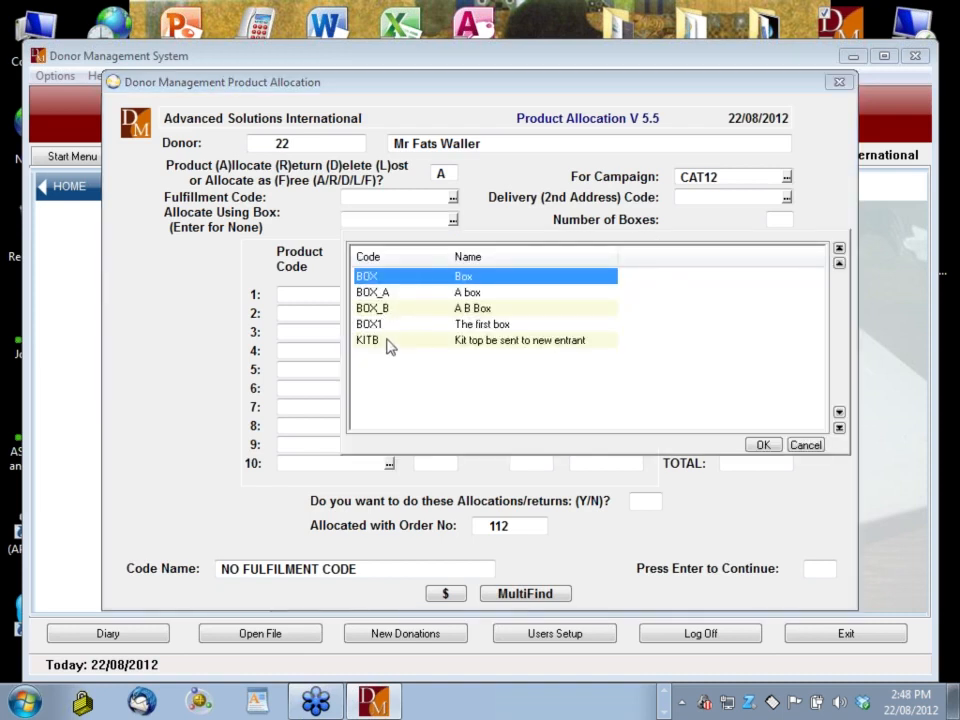
pyautogui.press('Escape')
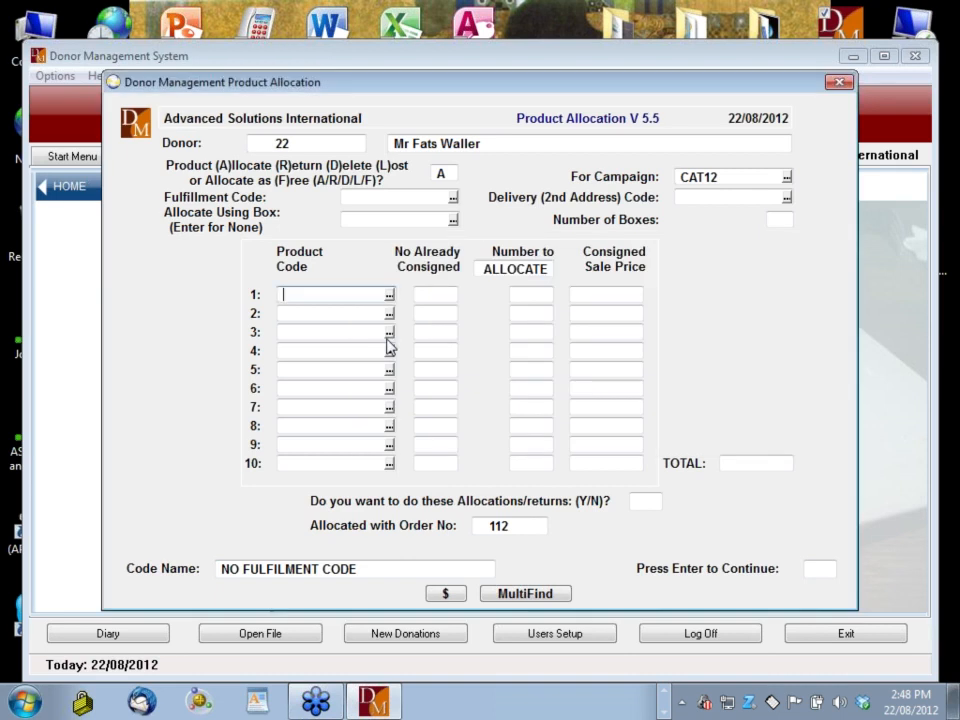
pyautogui.hotkey('shift', 'Tab')
pyautogui.press('Tab')
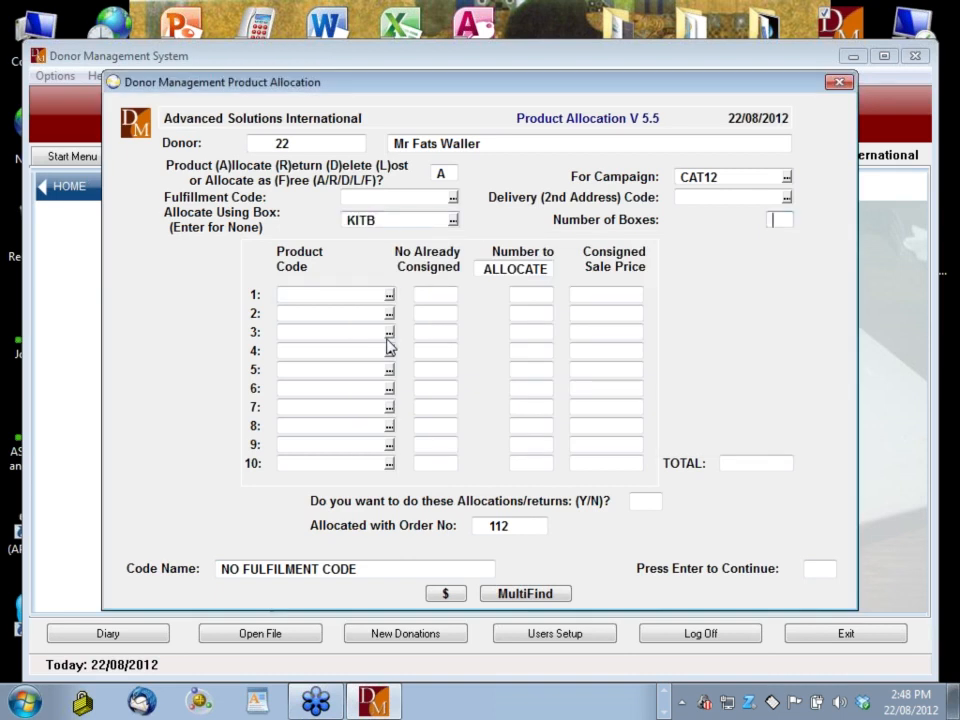
pyautogui.write('1')
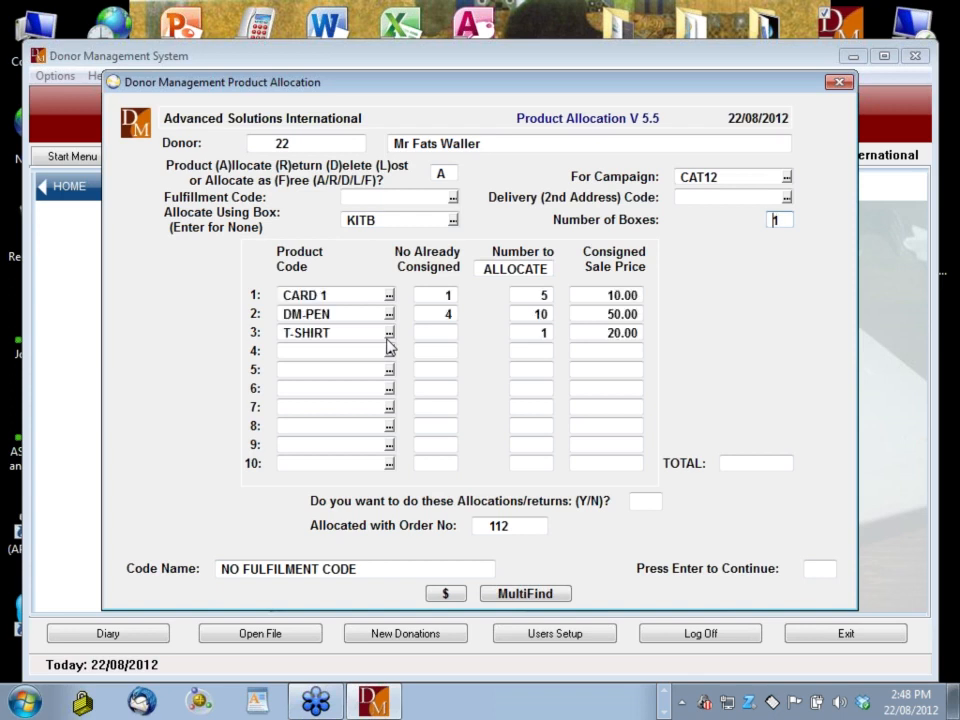
pyautogui.press('Return')
pyautogui.press('Return')
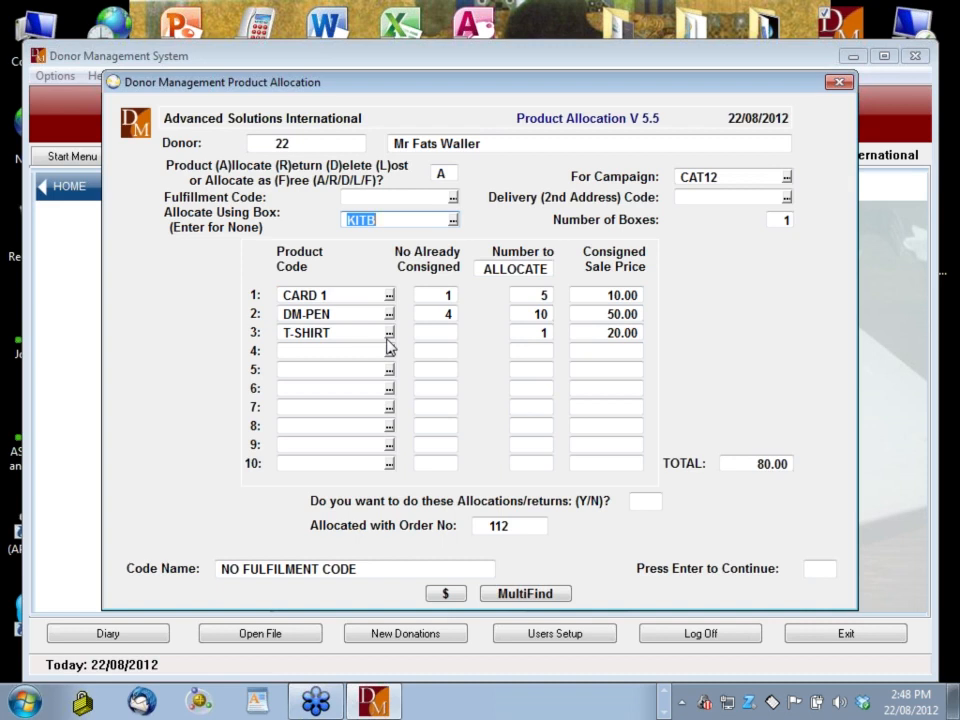
pyautogui.press('Return')
pyautogui.press('Return')
pyautogui.press('Return')
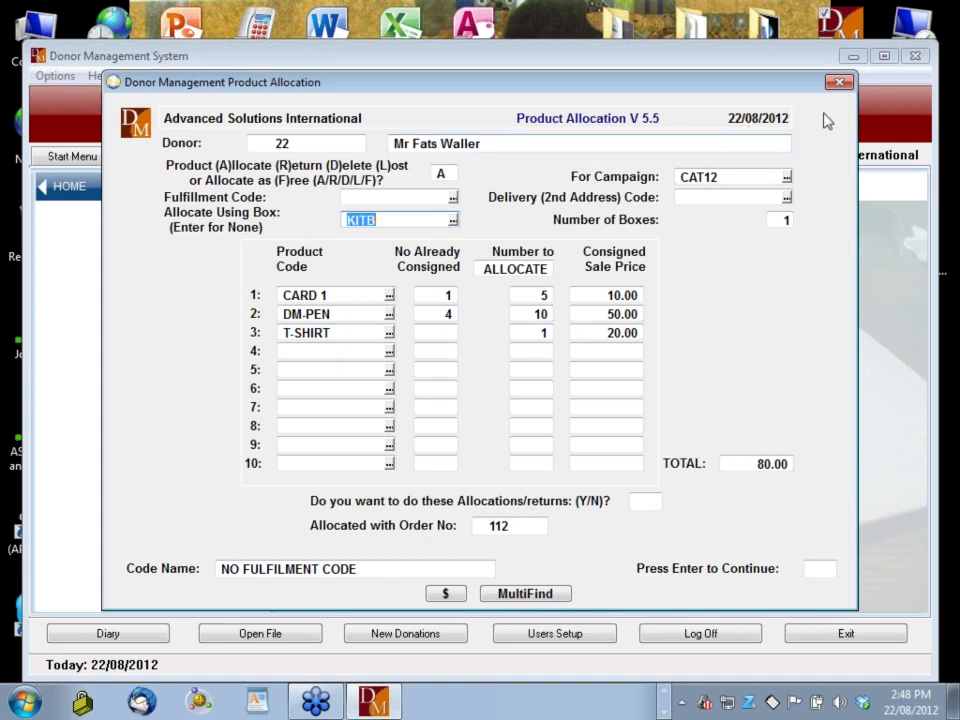
pyautogui.press('Return')
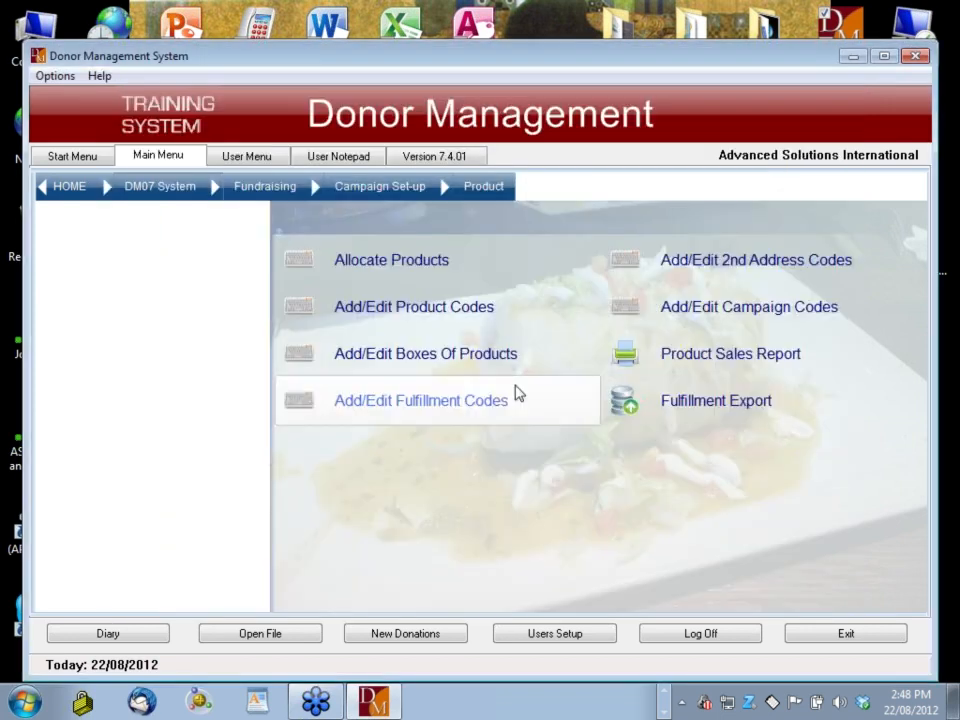
pyautogui.click(743, 362)
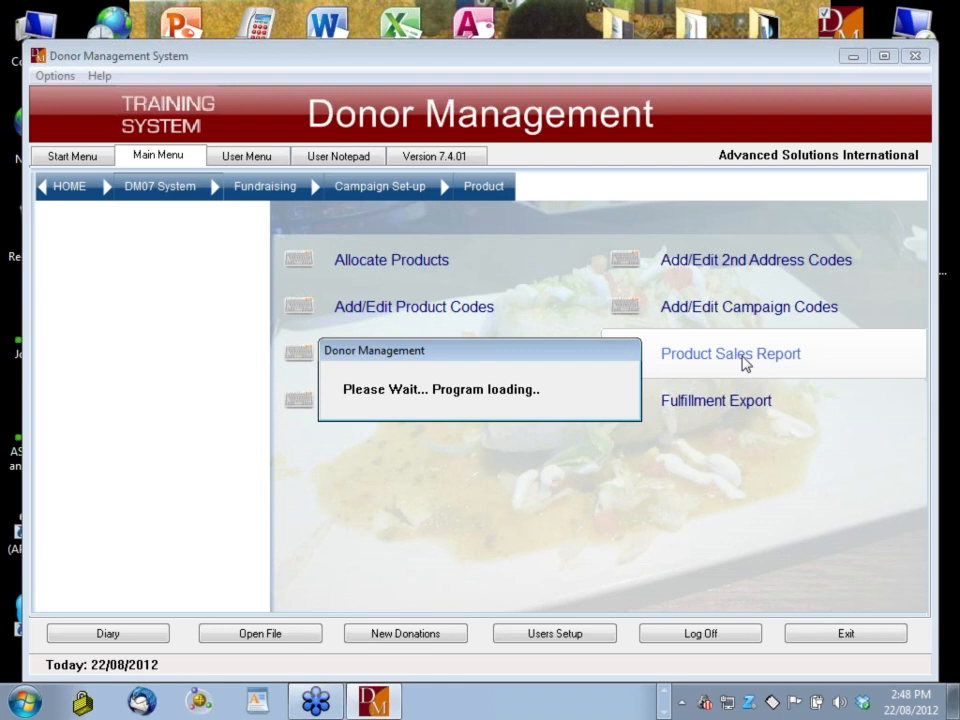
pyautogui.press('Return')
pyautogui.press('Return')
pyautogui.write('Y')
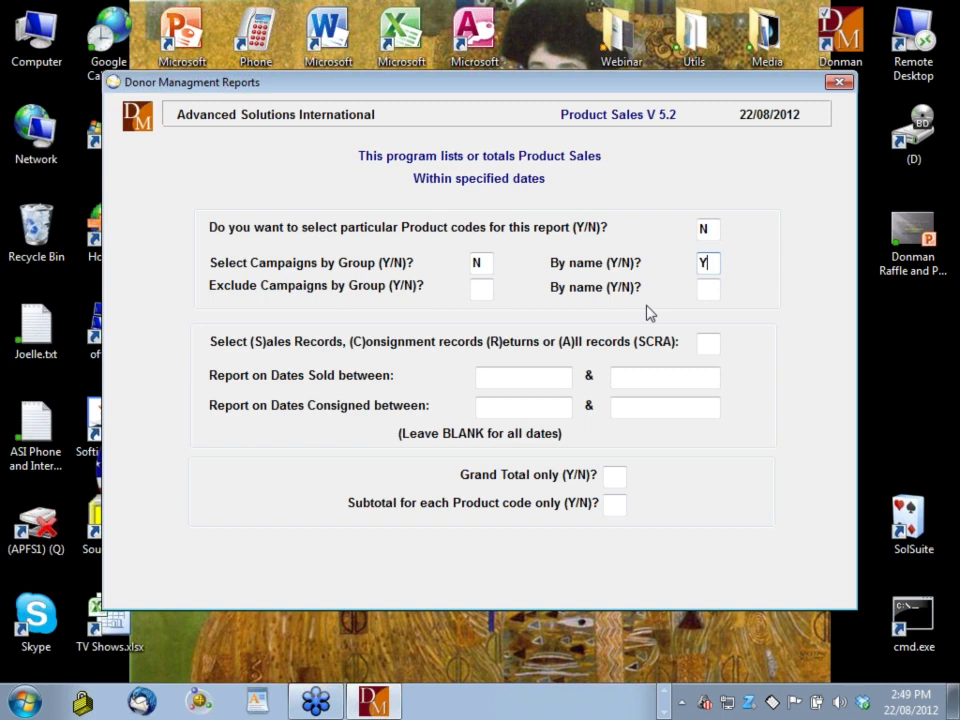
pyautogui.press('Return')
pyautogui.click(295, 329)
pyautogui.write('CAT12')
pyautogui.press('Return')
pyautogui.press('Return')
pyautogui.press('Return')
pyautogui.press('Return')
pyautogui.write('S')
pyautogui.press('Return')
pyautogui.press('Return')
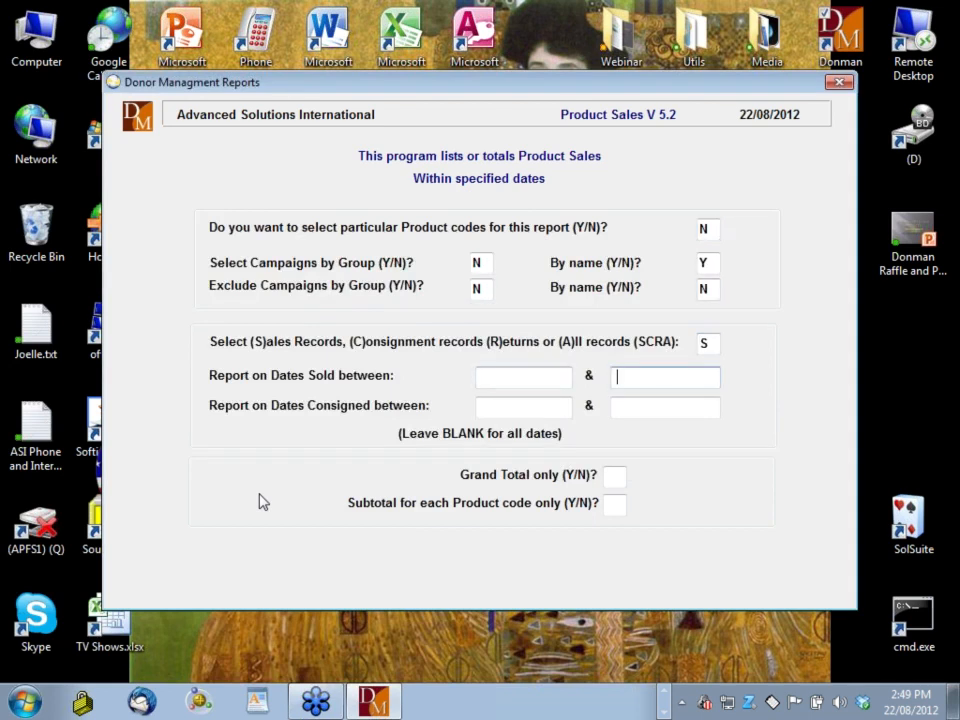
pyautogui.write('22/08/2012')
pyautogui.press('Return')
pyautogui.press('Return')
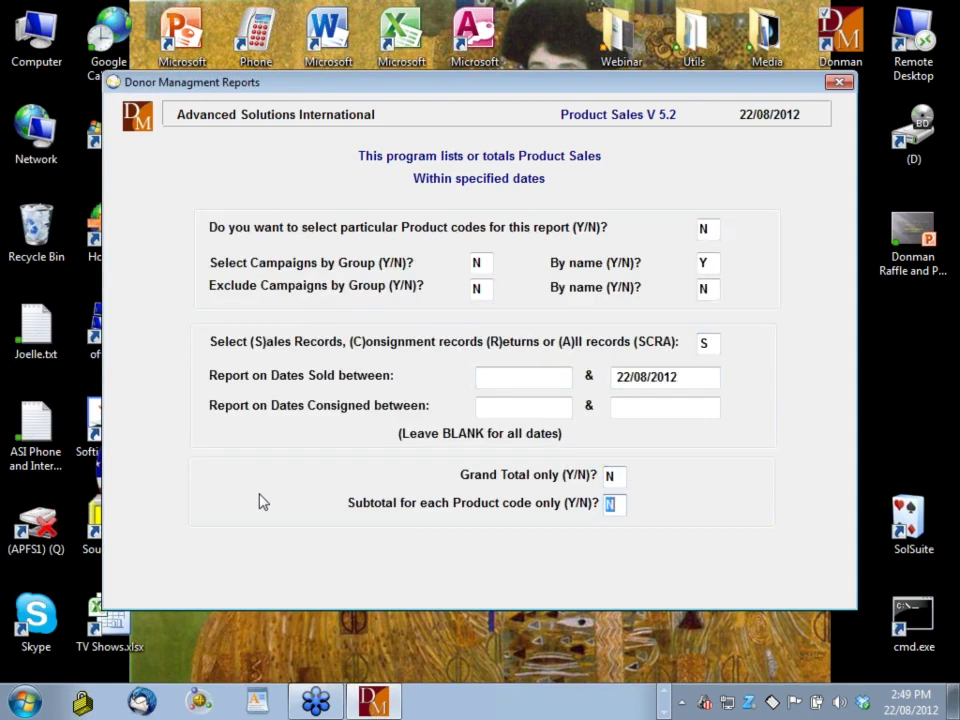
pyautogui.press('Return')
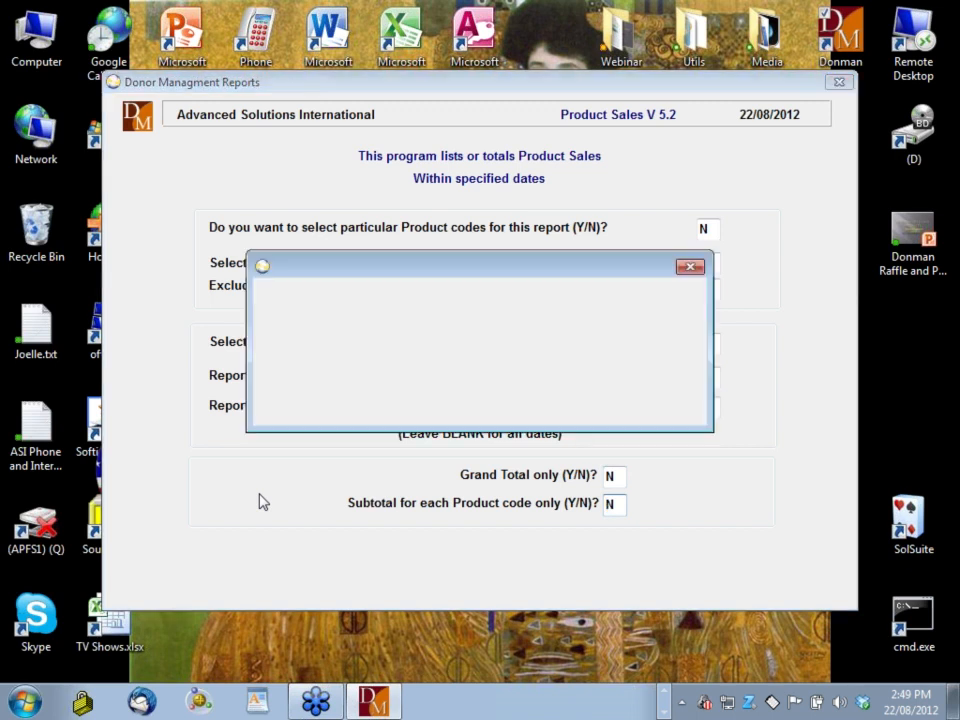
pyautogui.press('Tab')
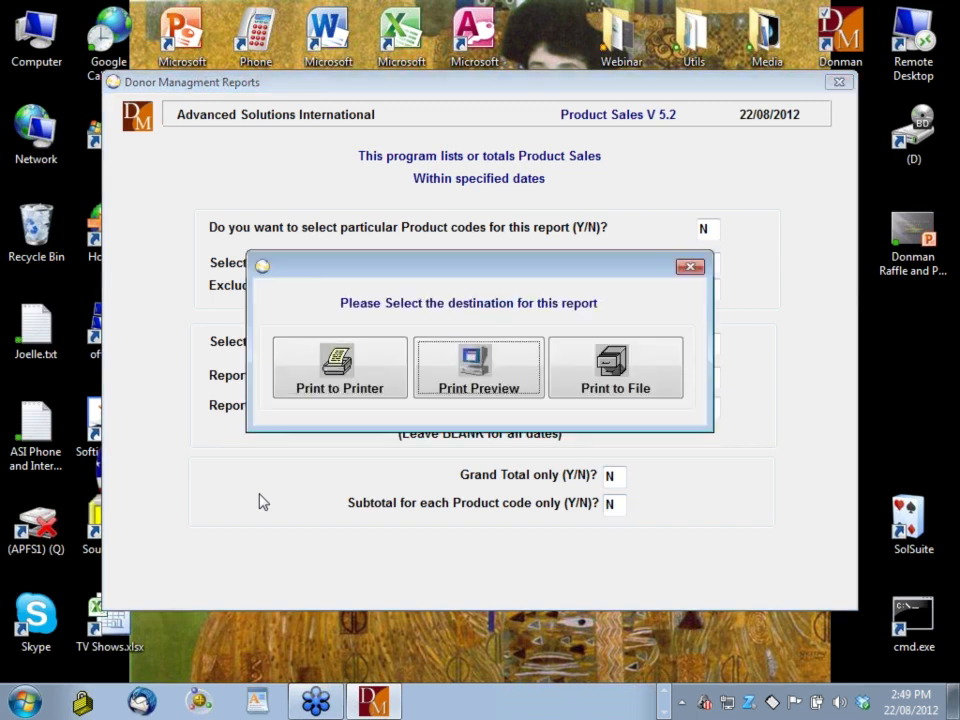
pyautogui.press('Return')
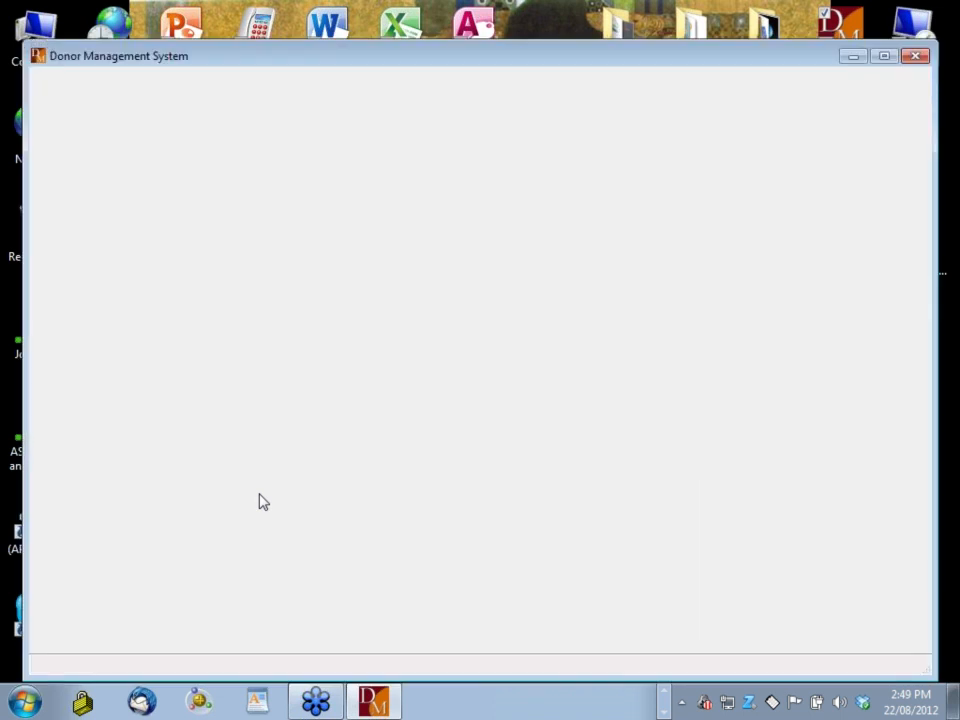
pyautogui.click(508, 411)
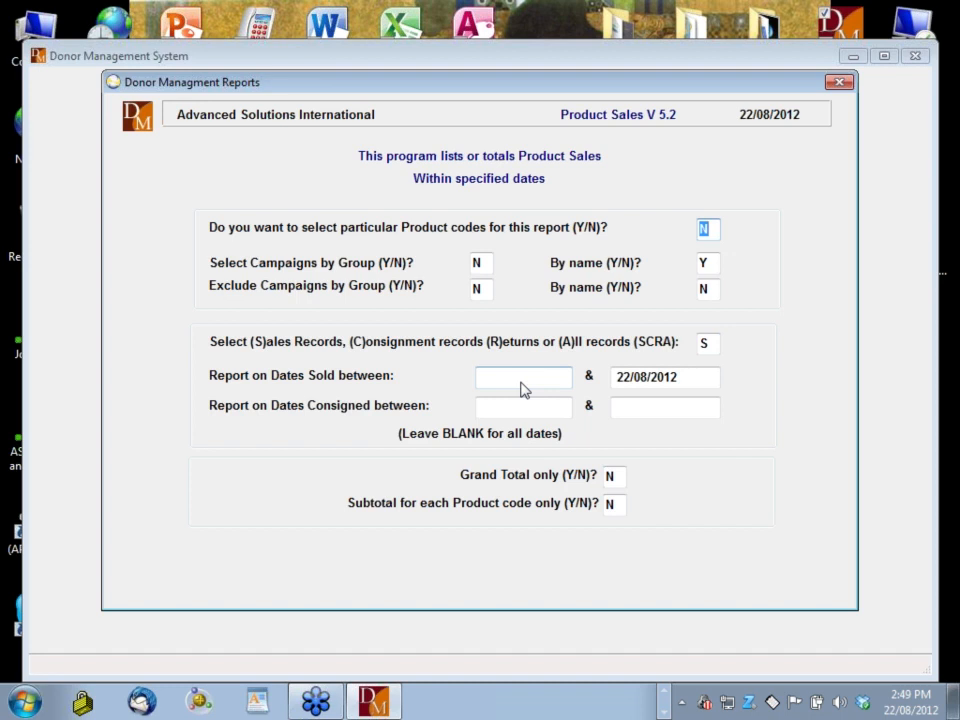
pyautogui.press('Escape')
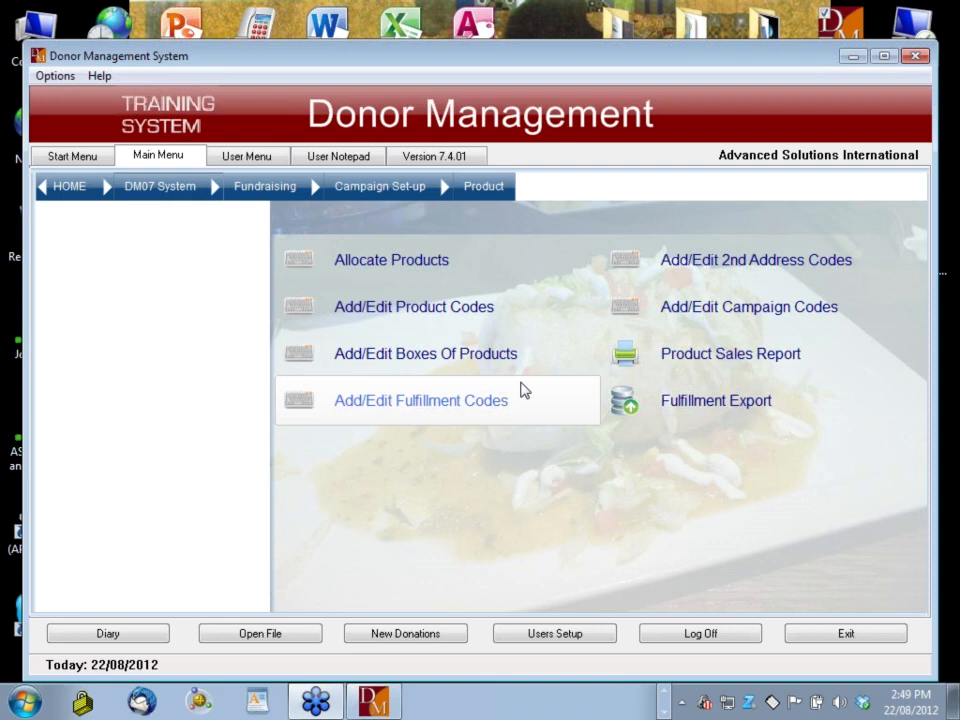
# Return to the Start Menu page and shift the Donor Management window slightly left
pyautogui.click(74, 159)
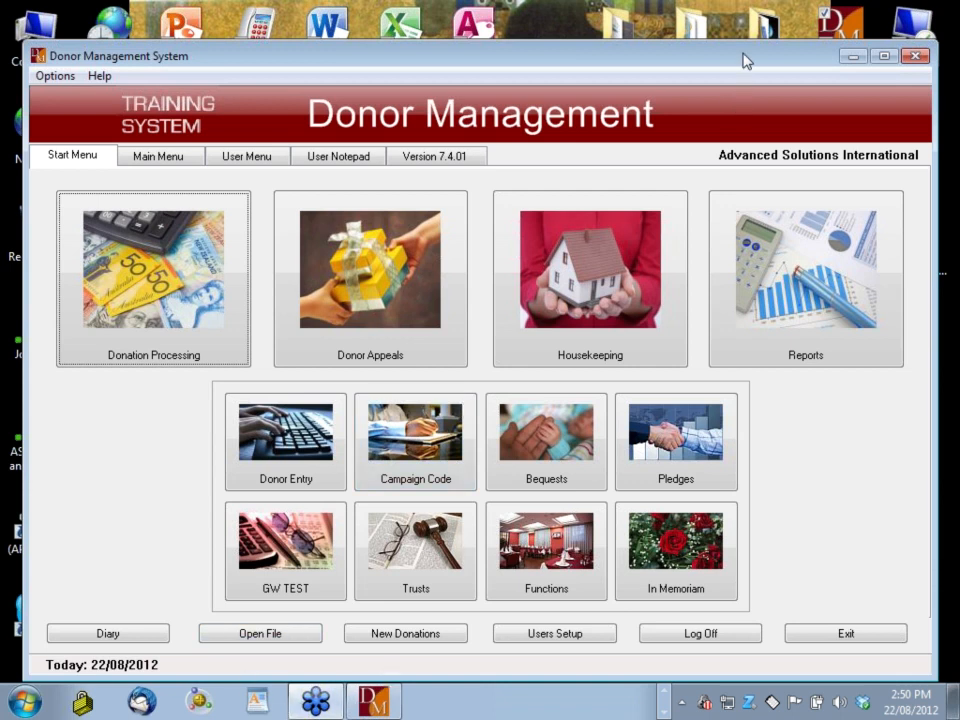
pyautogui.moveTo(744, 61); pyautogui.dragTo(738, 64)
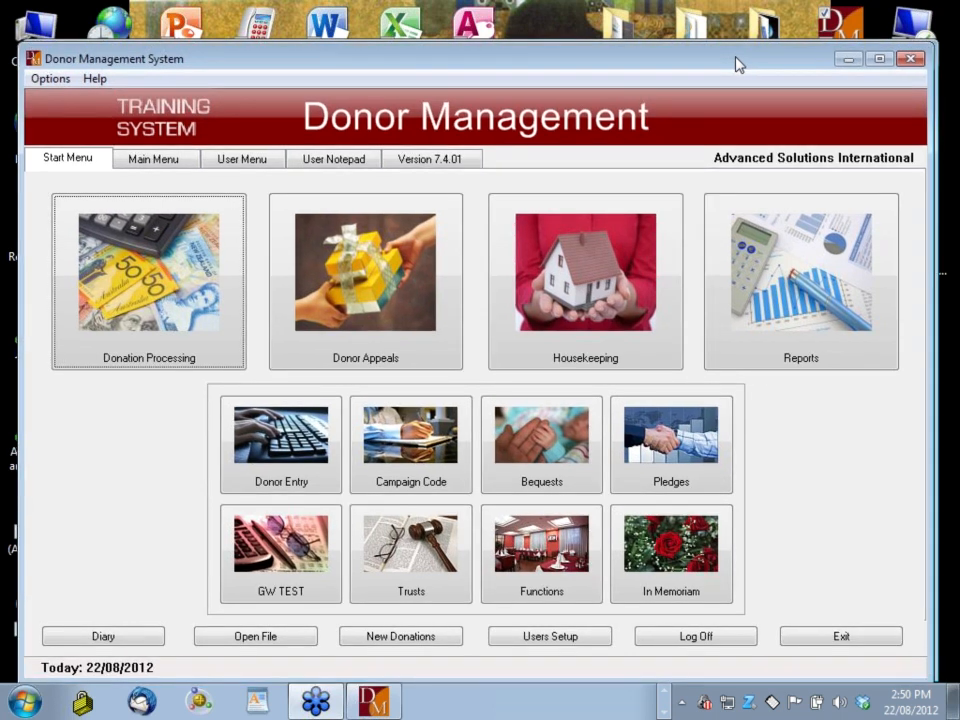
pyautogui.moveTo(738, 64); pyautogui.dragTo(712, 76)
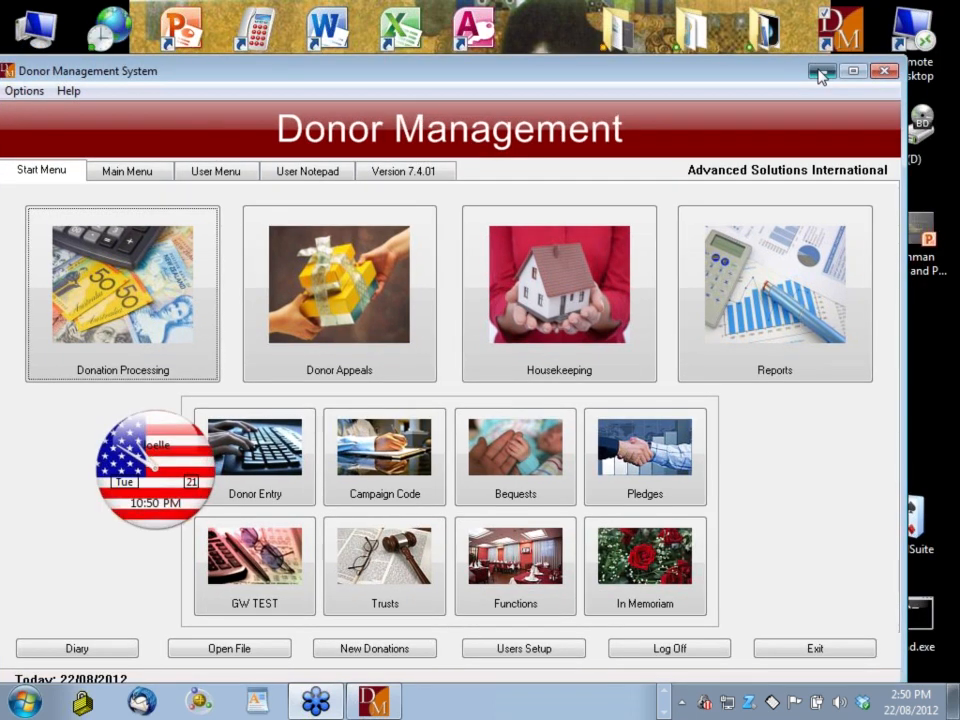
# Minimise Donor Management and launch Donman Raffle and Products.pptx from the desktop
pyautogui.click(821, 71)
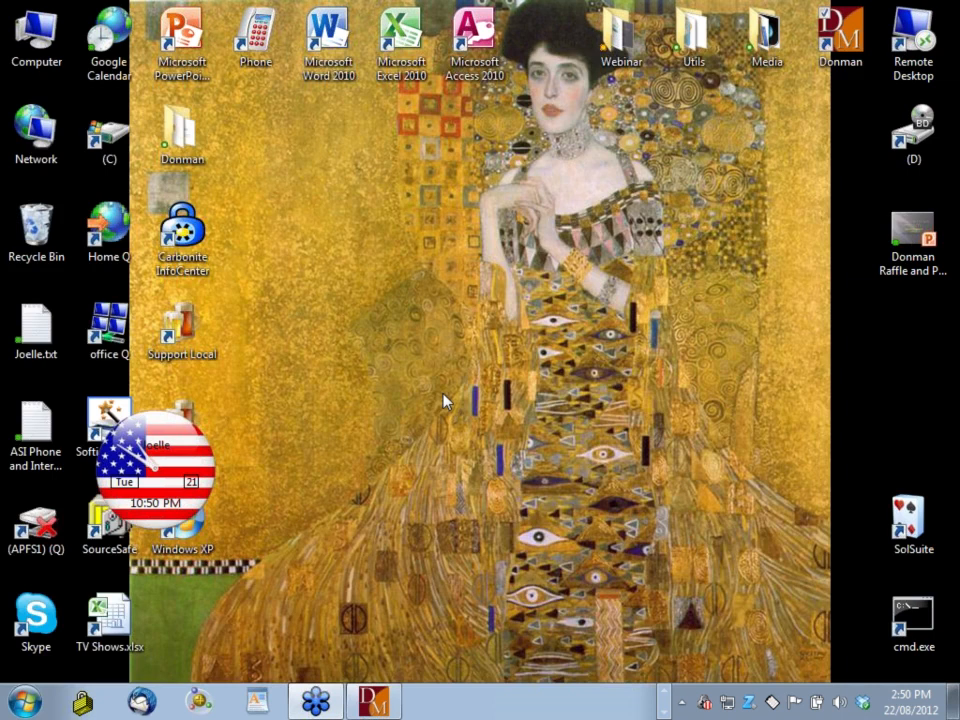
pyautogui.click(912, 240)
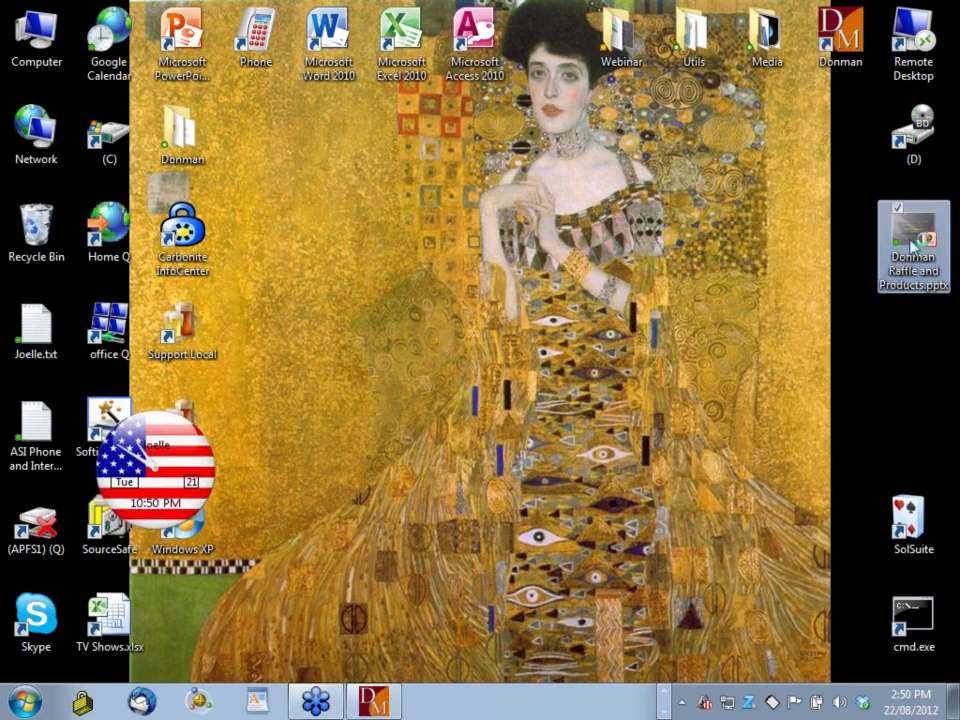
pyautogui.doubleClick(912, 240)
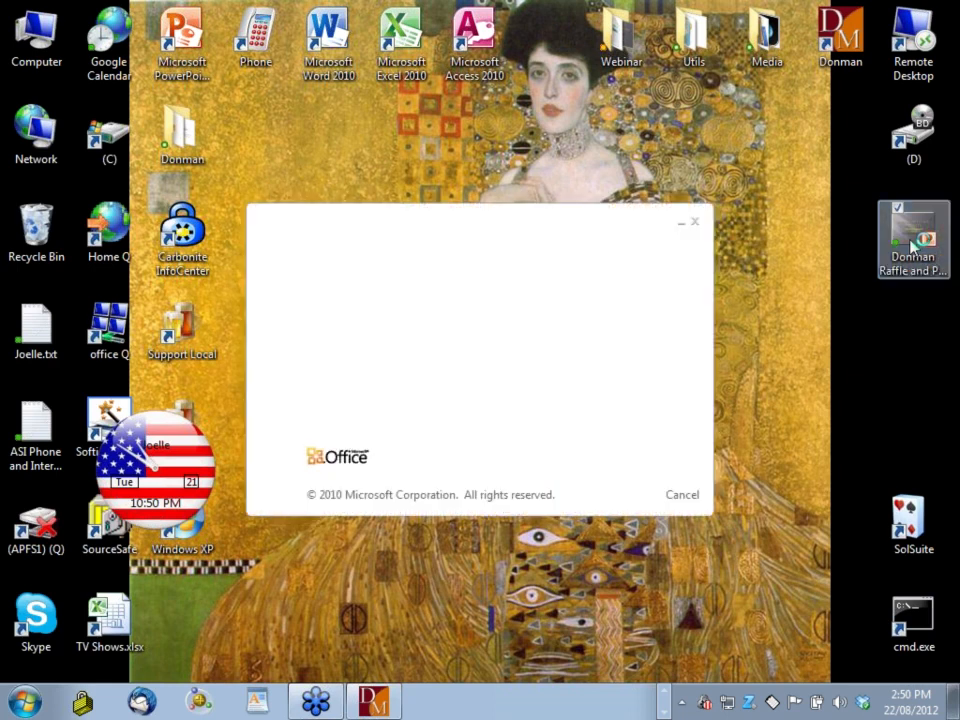